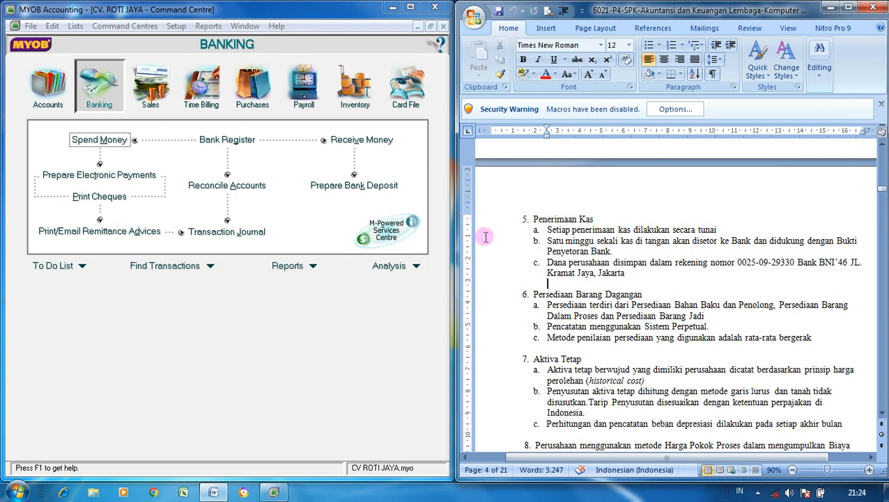
- Link the bank account for customer receipts in the sales linked accounts to 1-1180 Undeposited Funds
click(348, 335)
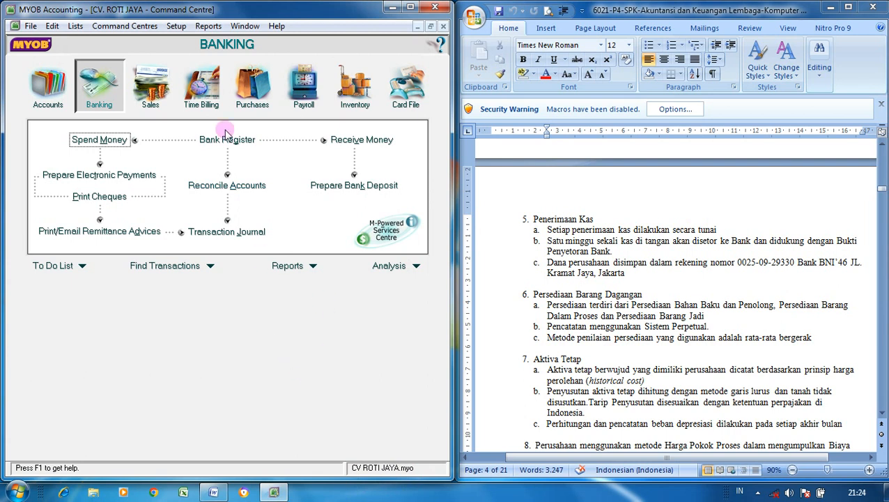
click(178, 26)
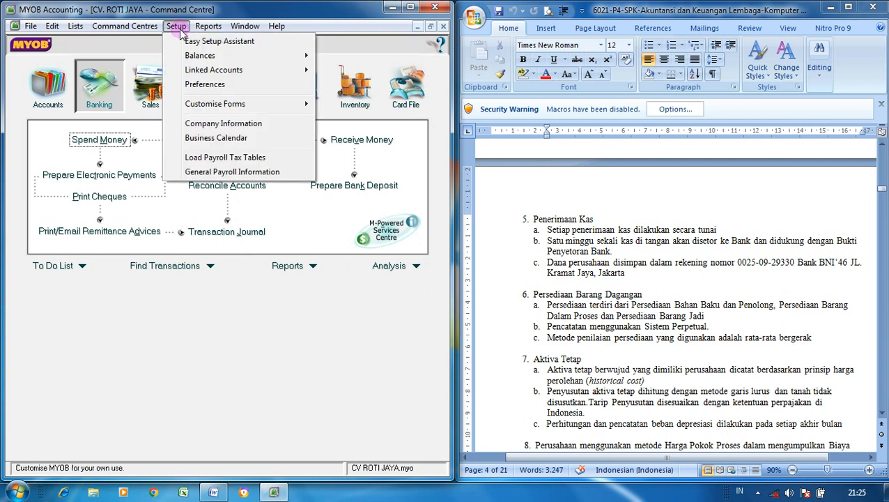
mouse_move(309, 76)
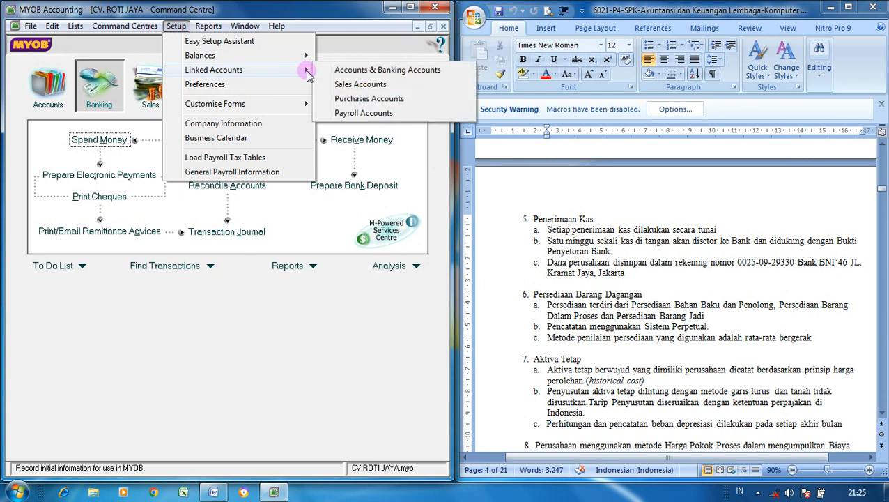
click(329, 85)
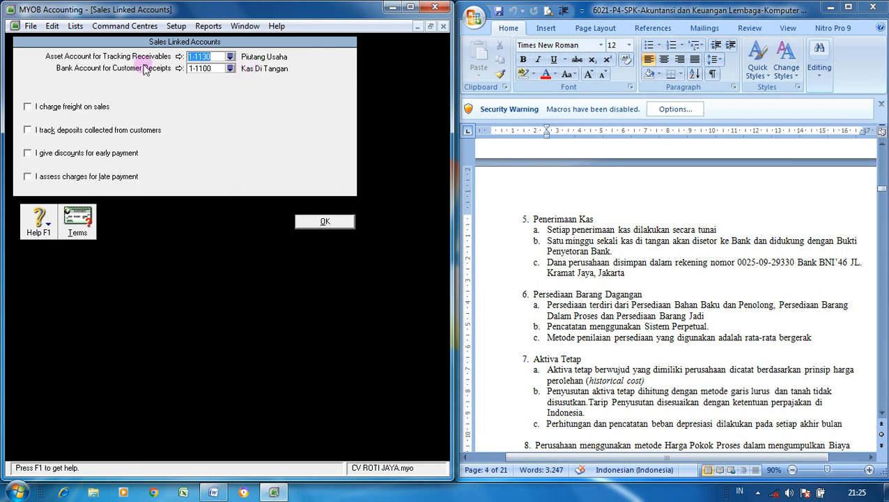
click(230, 68)
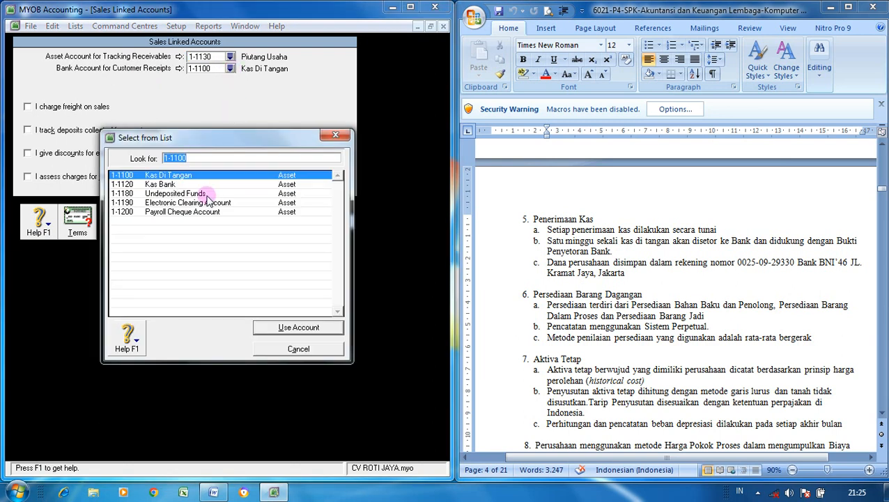
click(201, 195)
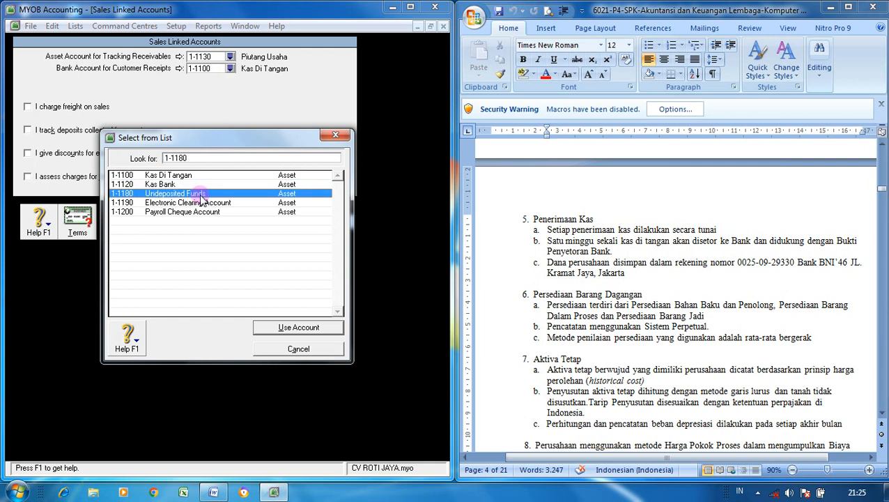
click(280, 329)
click(327, 222)
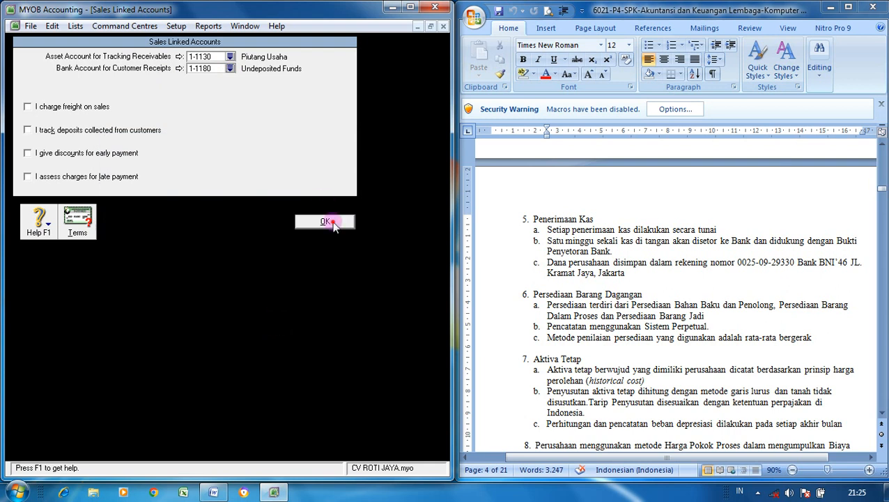
- Set the opening balance of 1-1180 Undeposited Funds to Rp3.000.000 in the accounts part of the Easy Setup Assistant
click(177, 26)
click(190, 40)
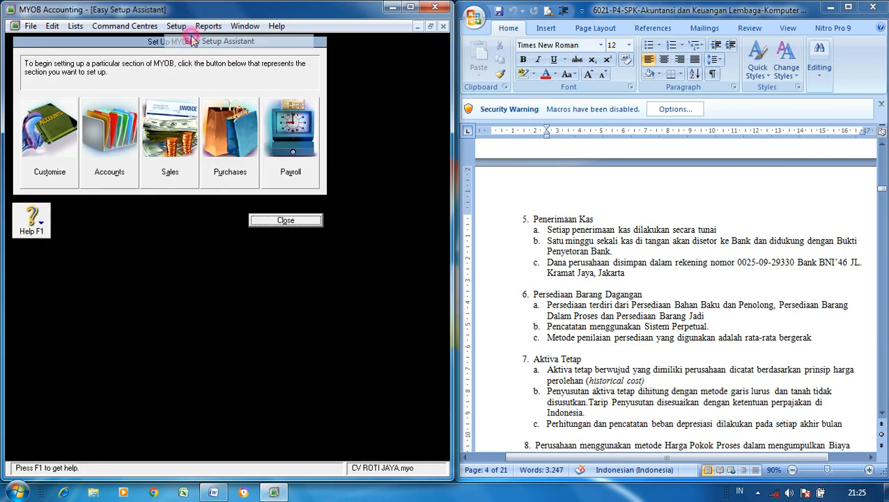
click(124, 132)
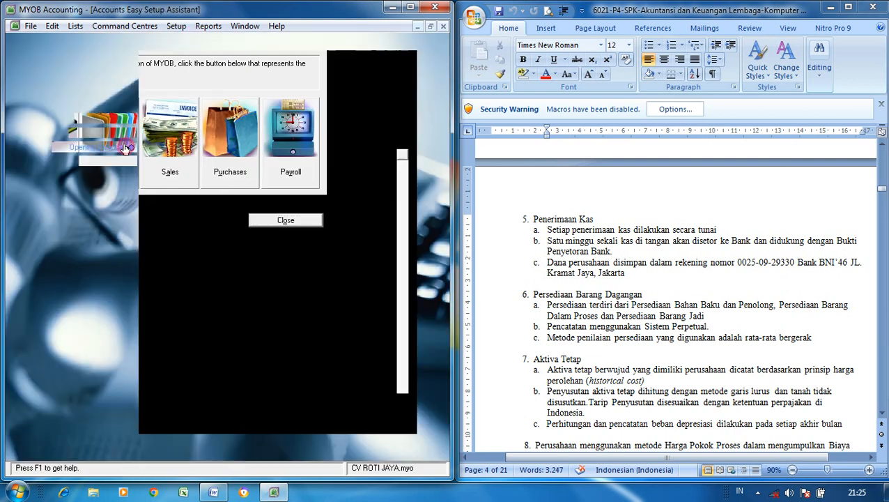
click(378, 448)
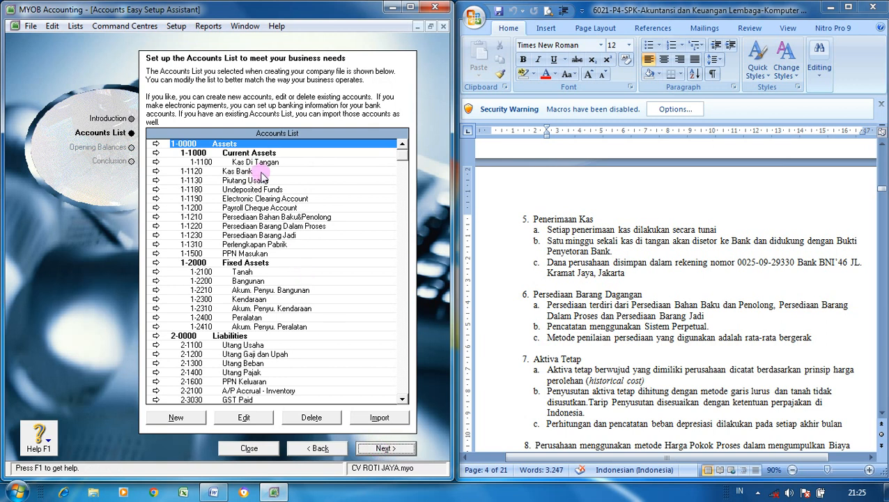
click(389, 448)
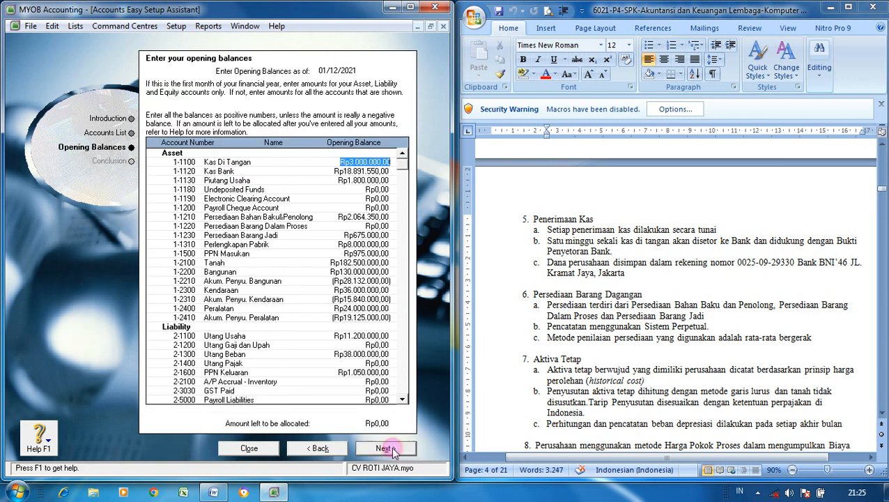
click(369, 189)
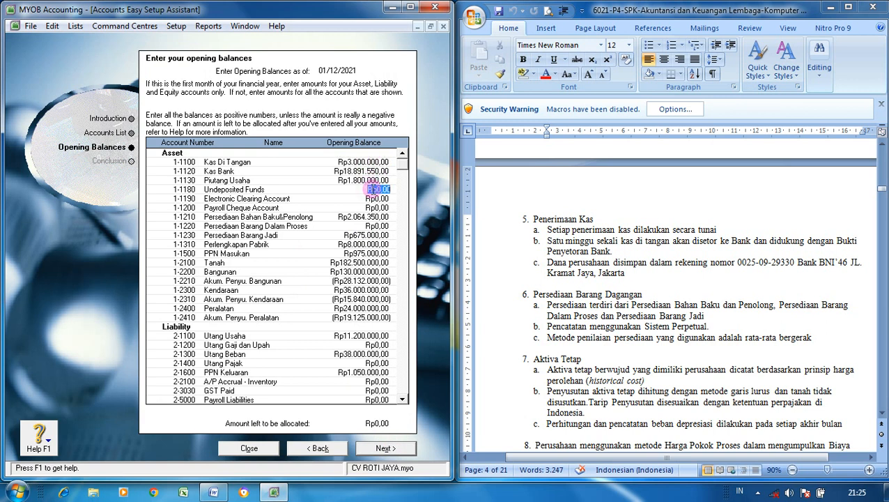
text(3.000.000)
key(Tab)
- Clear the opening balance of account 1-1100 Kas Di Tangan
key(Up)
key(Up)
key(Up)
key(Up)
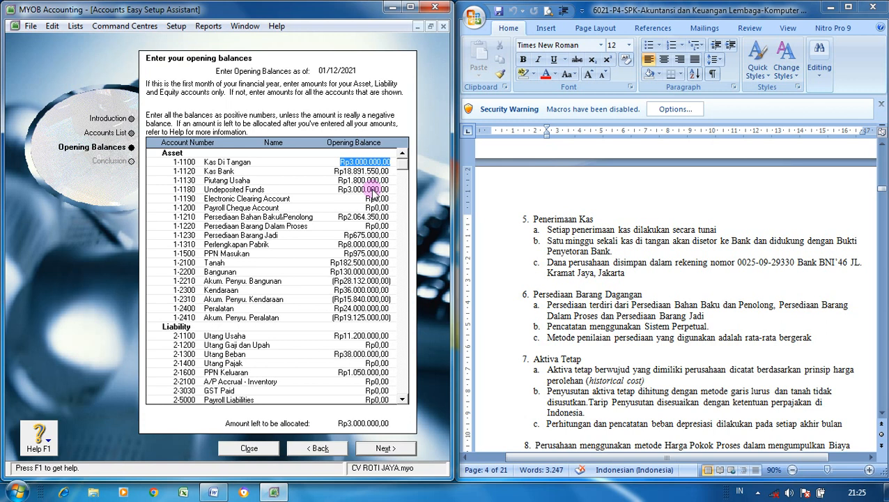
key(BackSpace)
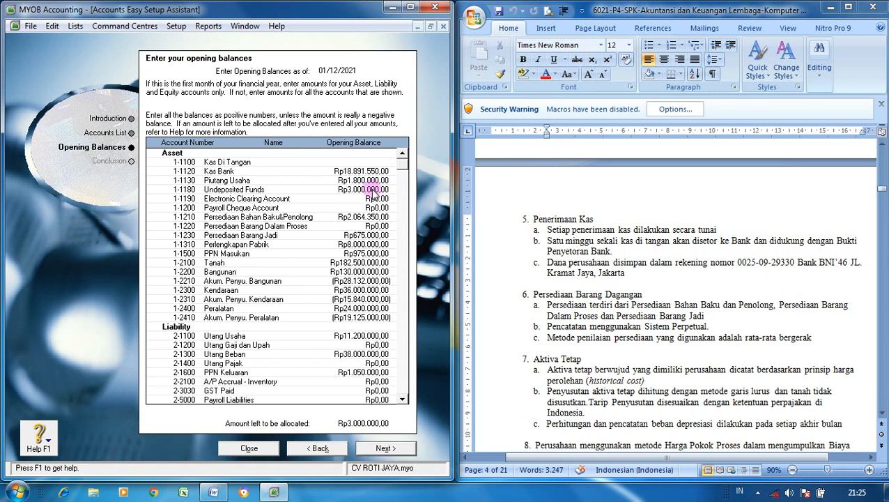
- Return to the Accounts List and delete account 1-1100 Kas Di Tangan
click(311, 450)
click(252, 163)
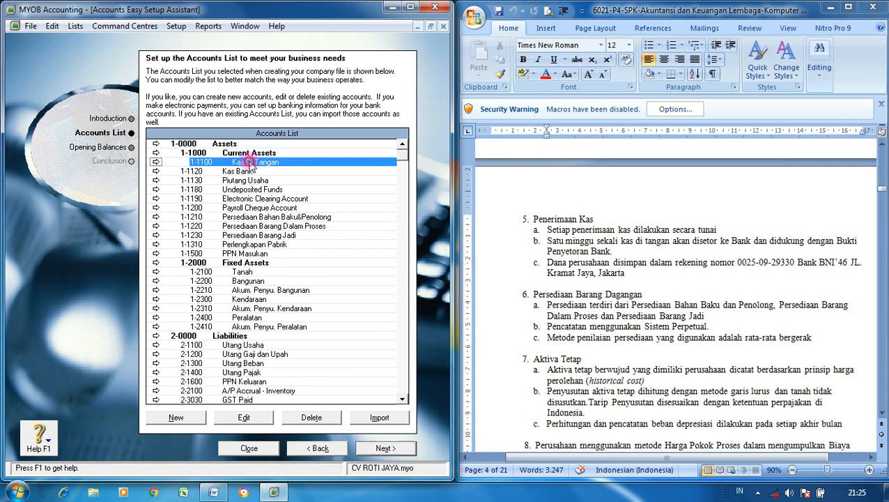
click(305, 420)
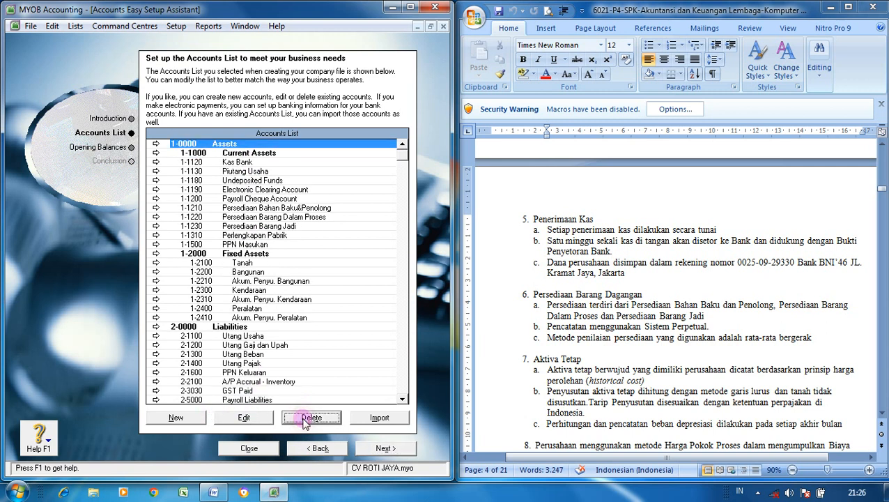
- Edit the Undeposited Funds account, changing its number to 1-1100 and its name to Kas di Tangan
click(248, 182)
click(253, 417)
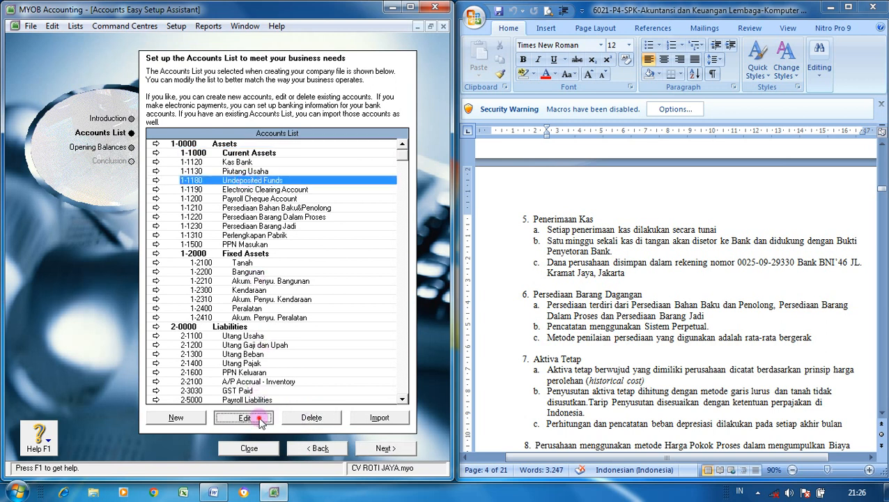
text(1100)
key(Tab)
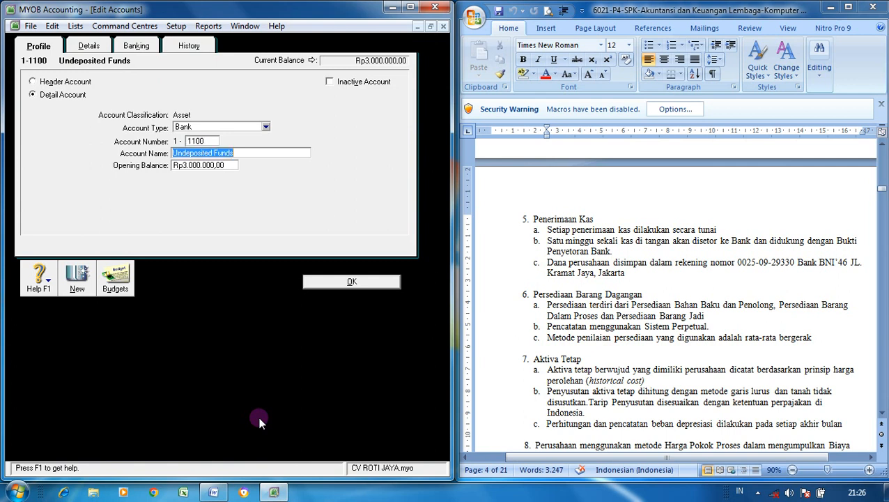
text(Kas di Tangan)
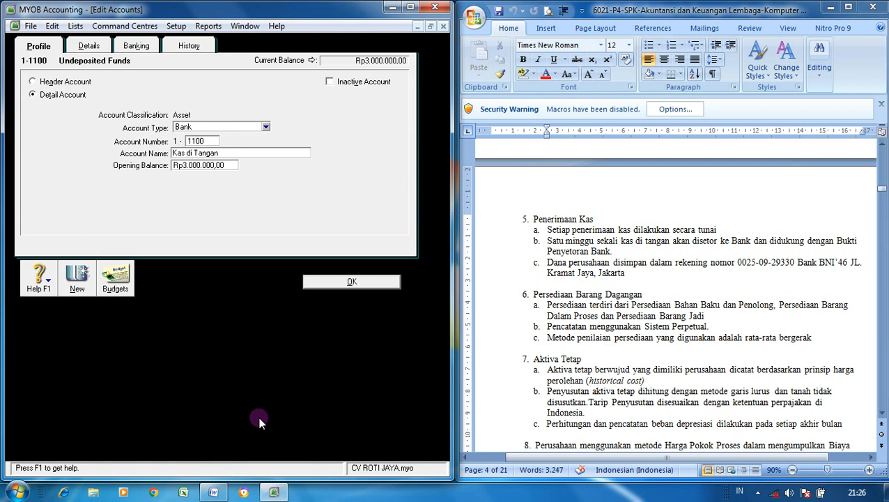
click(351, 281)
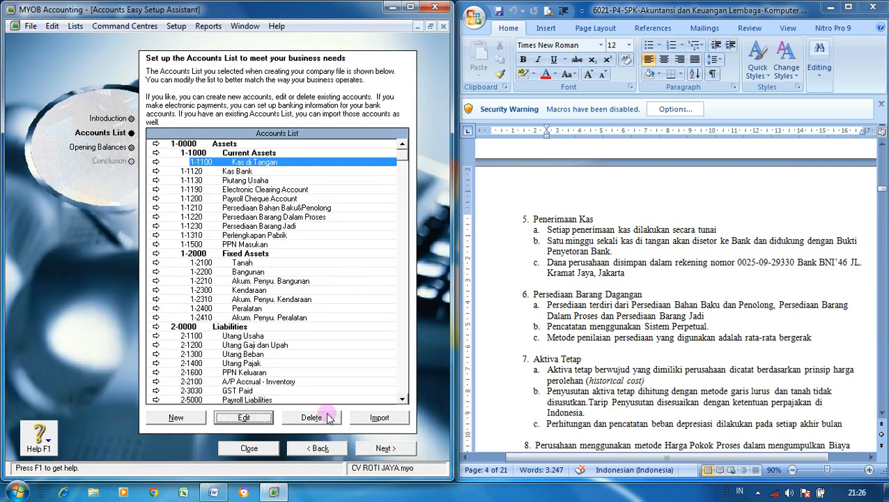
- Review the opening balances and the amount left to be allocated, and close the Easy Setup Assistant
click(375, 448)
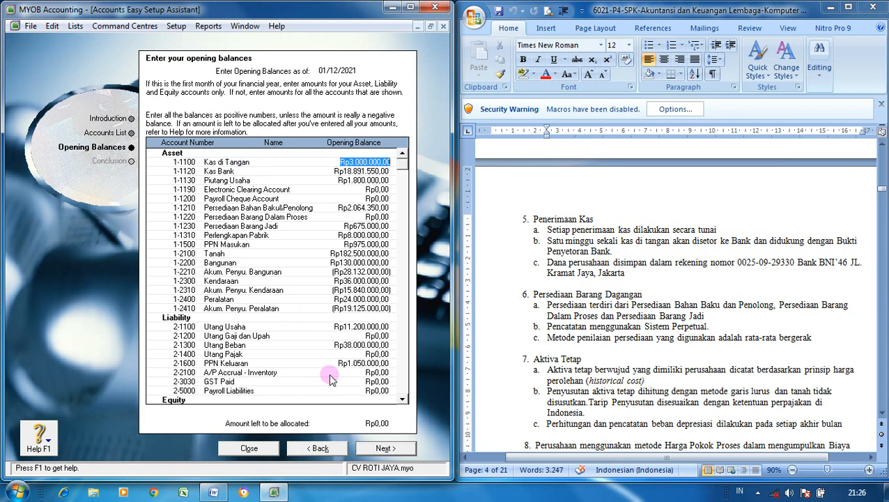
click(263, 450)
click(289, 218)
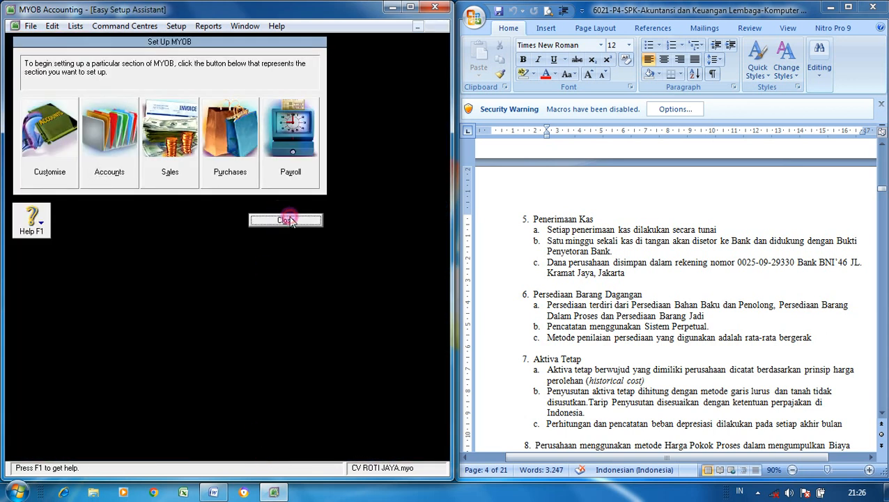
- Check which bank account is assigned to customer receipts in the sales linked accounts, and close the window
click(175, 27)
mouse_move(283, 67)
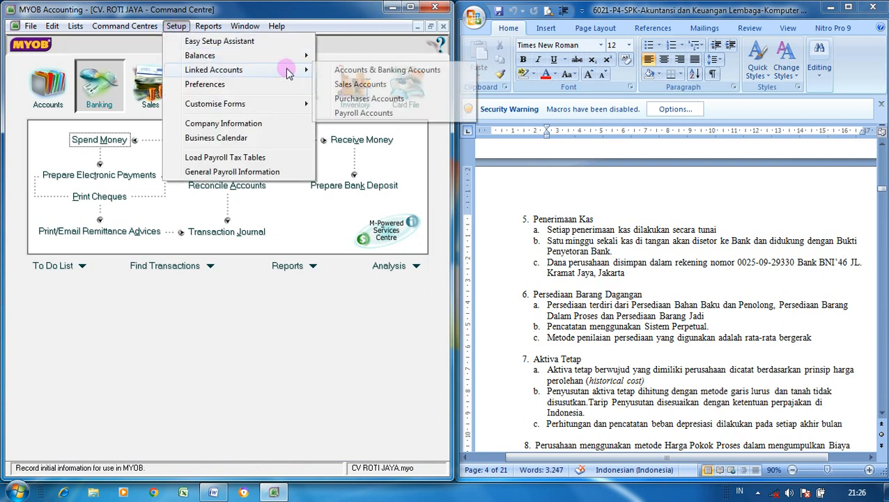
click(336, 84)
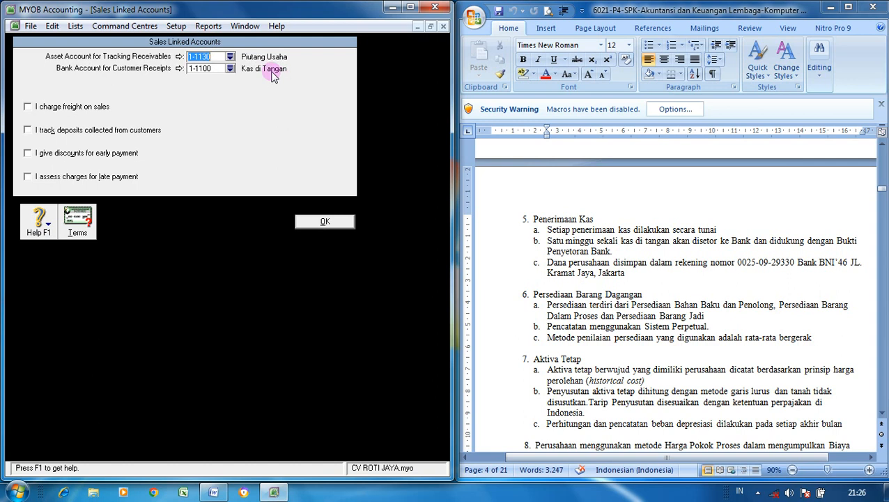
click(311, 223)
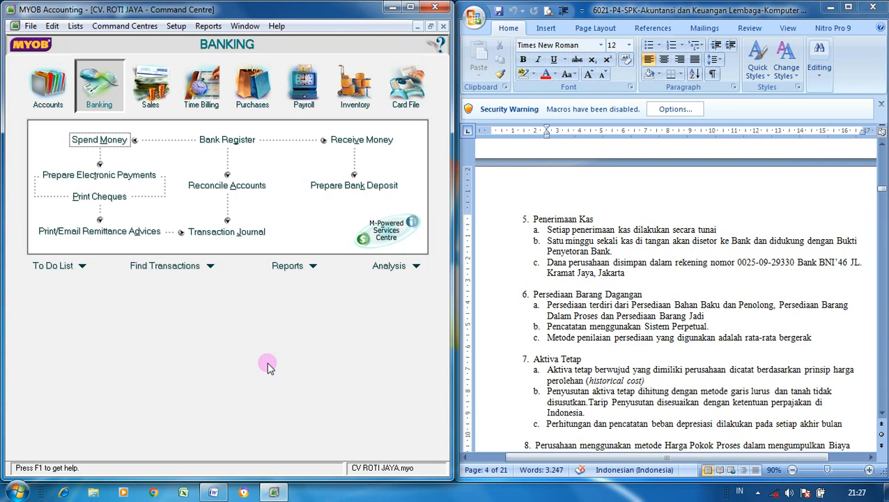
- Switch to the Word document and bring the Dokumen 1 invoice from Toko Berkah under Soal Sesi II fully into view
click(619, 339)
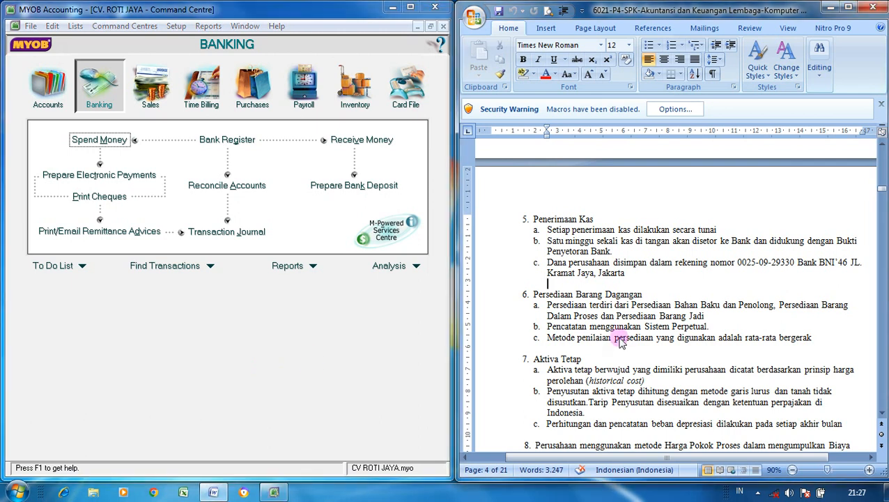
scroll(620, 341, down, 10)
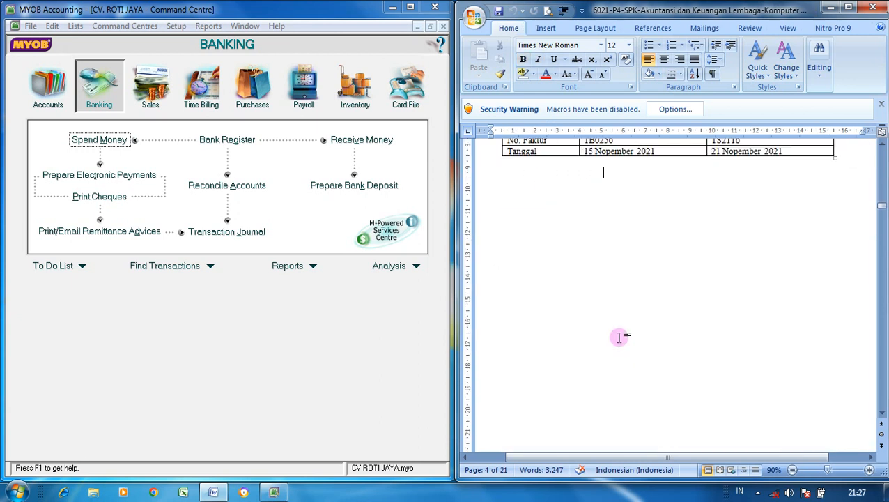
click(620, 338)
scroll(619, 337, down, 20)
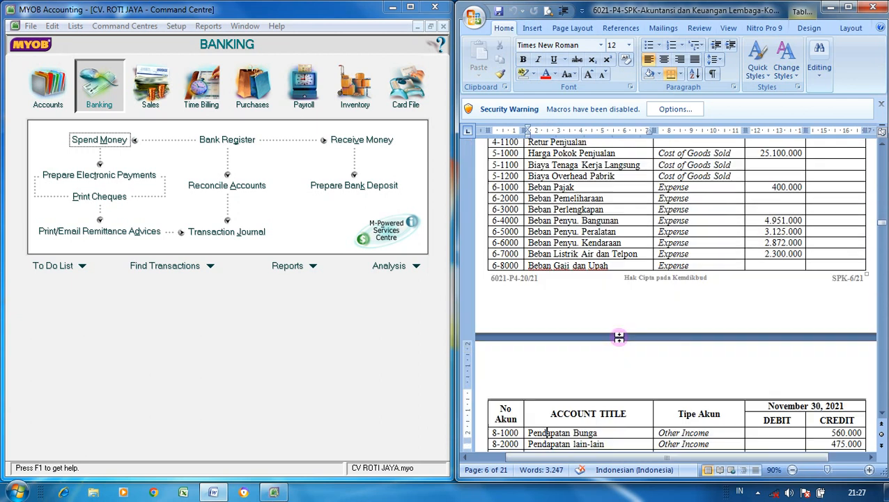
click(618, 337)
scroll(619, 340, down, 20)
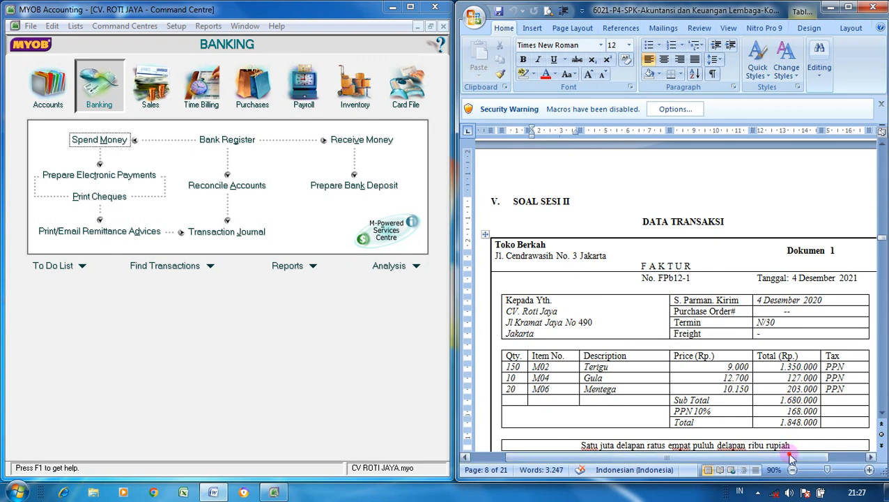
drag(790, 458, 795, 459)
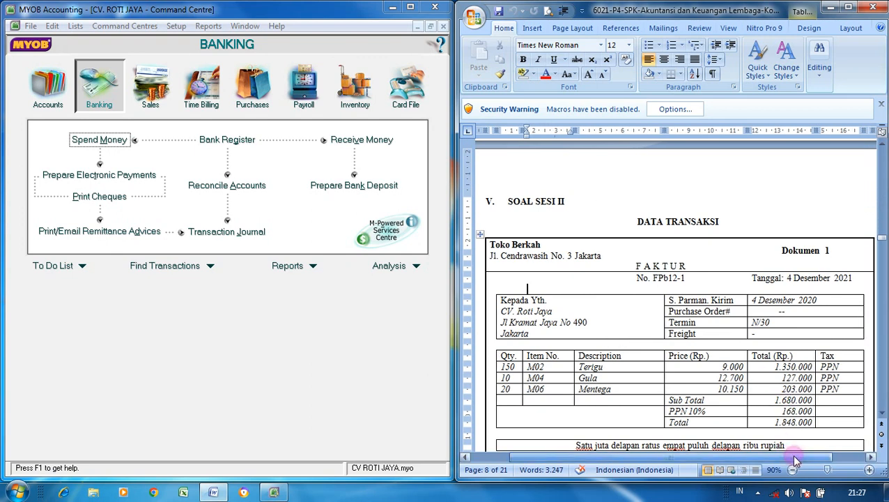
drag(799, 460, 804, 460)
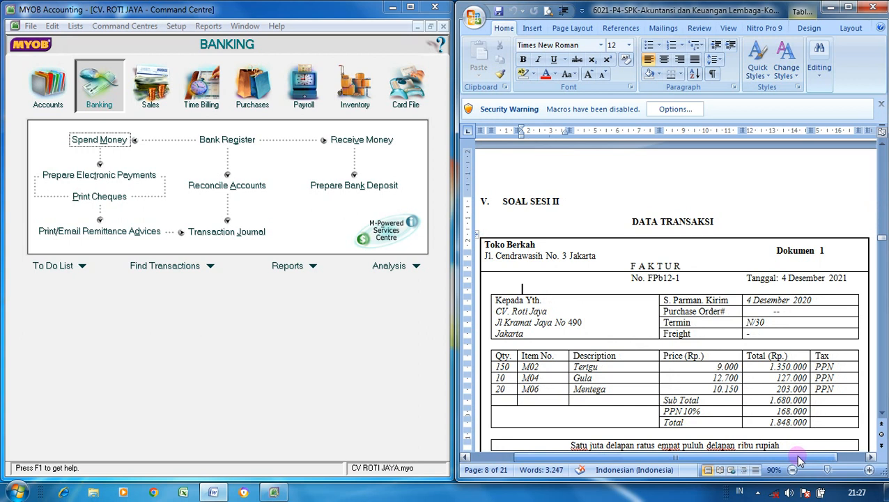
click(881, 413)
click(882, 413)
click(881, 413)
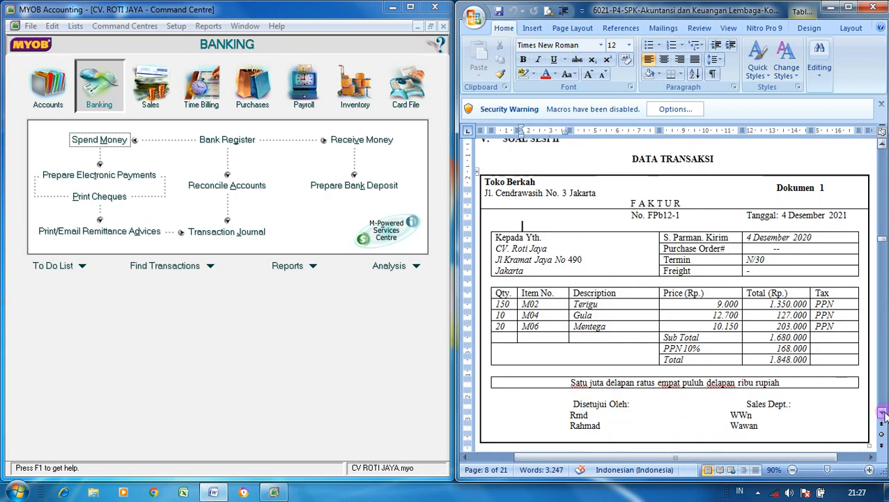
click(882, 414)
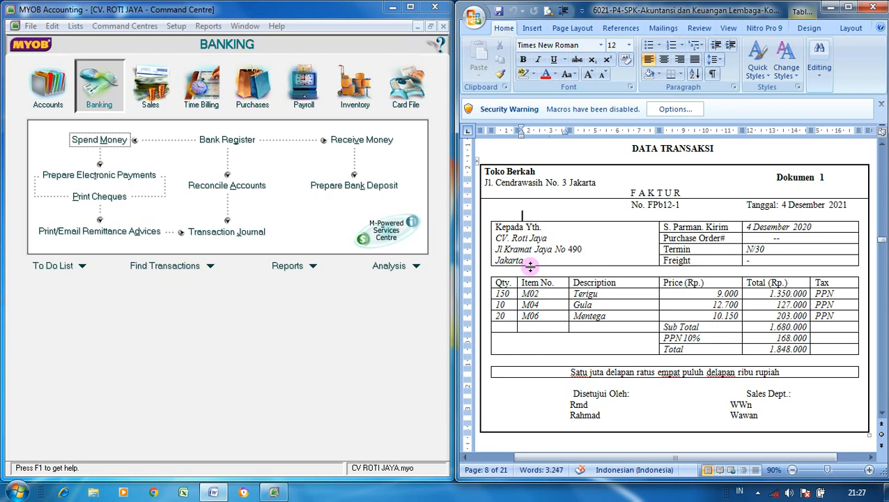
- Switch to MYOB and start a new purchase bill for the supplier Toko Berkah
click(370, 292)
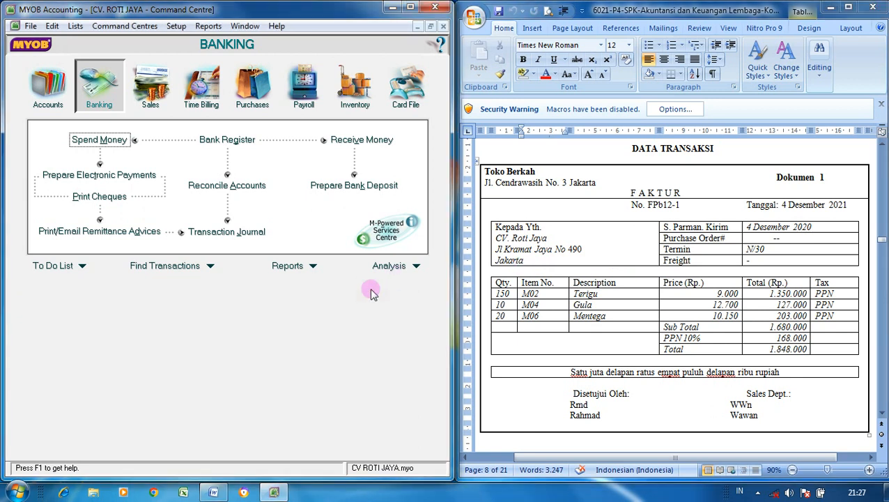
click(255, 91)
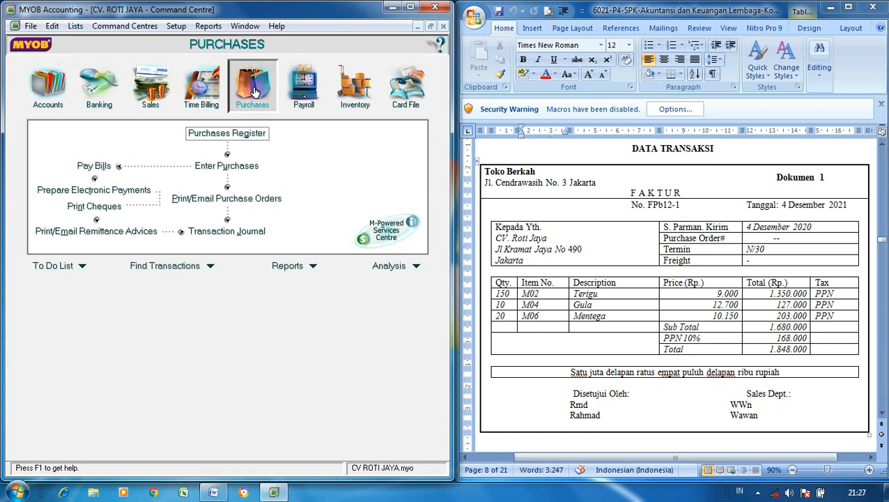
click(249, 171)
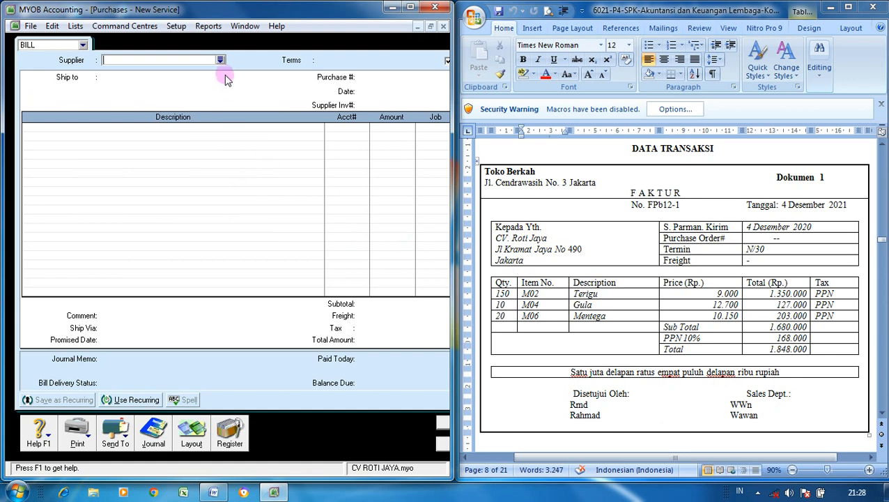
click(221, 61)
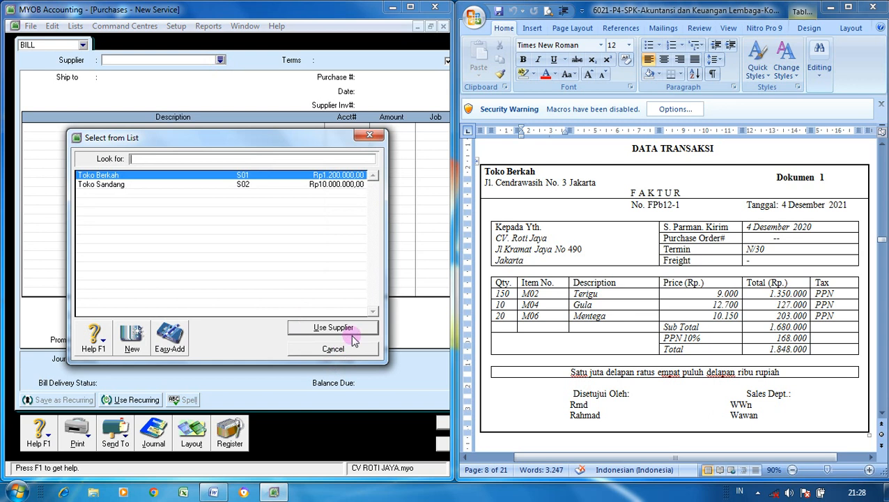
click(333, 328)
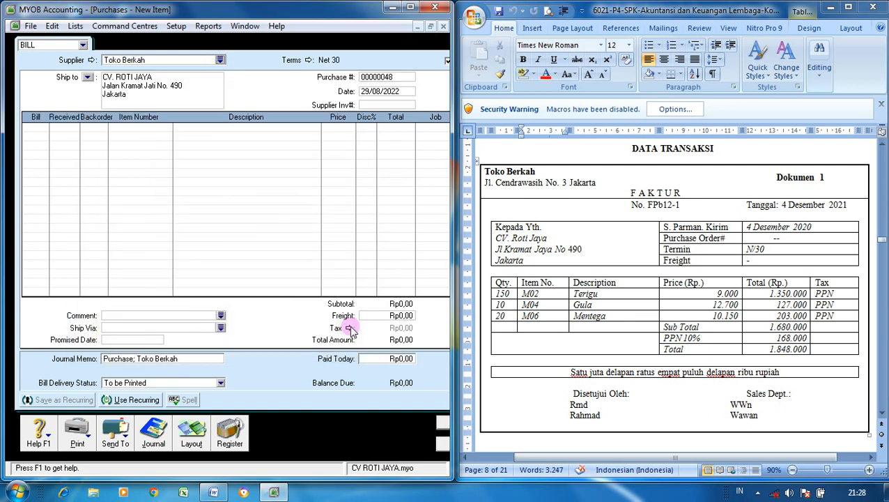
- Fill in the bill header with purchase number "-", date 04/12/2021 and supplier invoice number FPb12-1
click(402, 78)
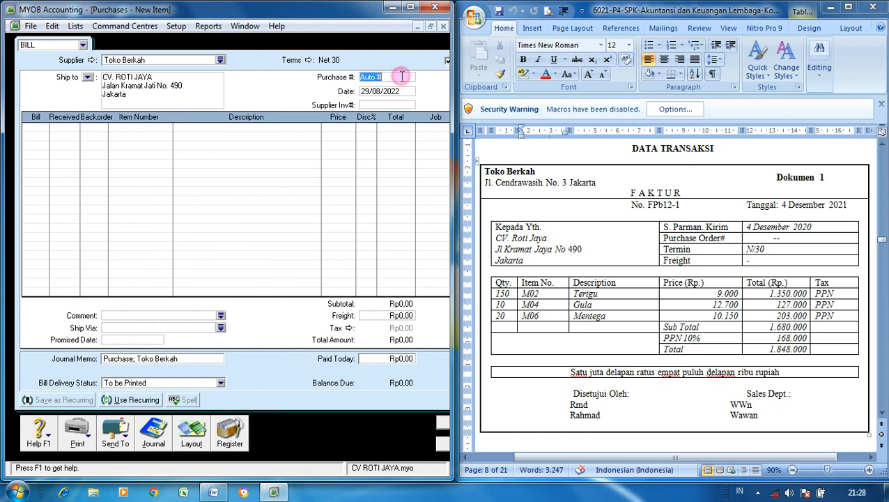
text(-)
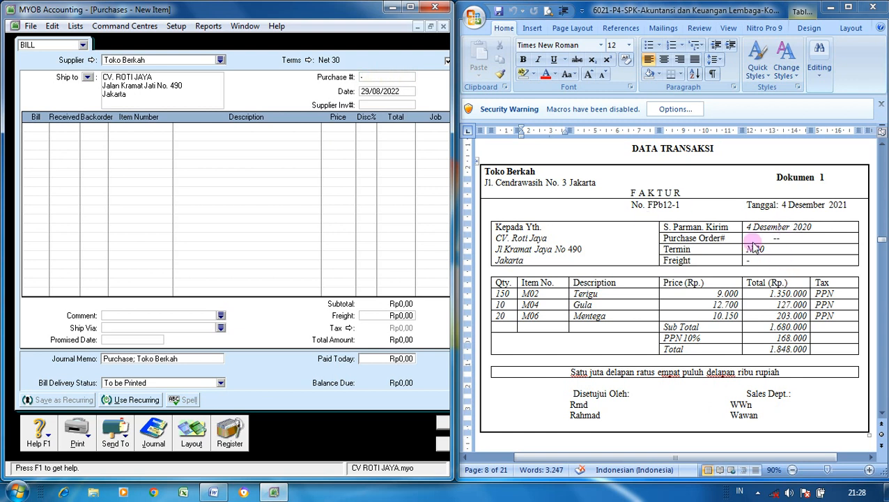
click(374, 94)
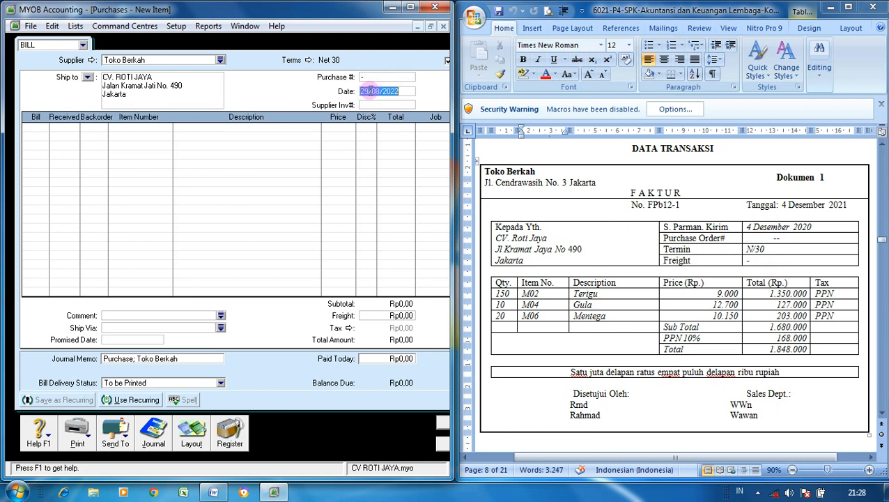
text(04/12/21)
key(Tab)
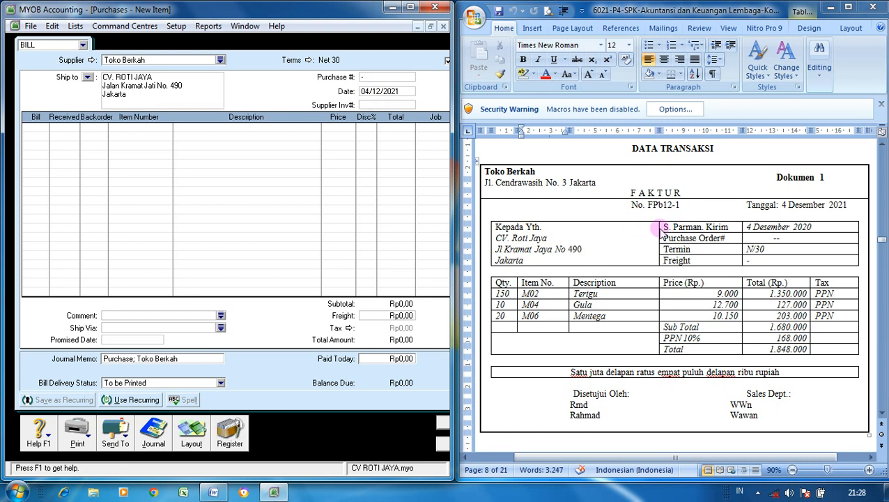
text(FPb12-1)
- Enter the first bill line for 150 units of item M02 Terigu at a price of 9000
click(44, 126)
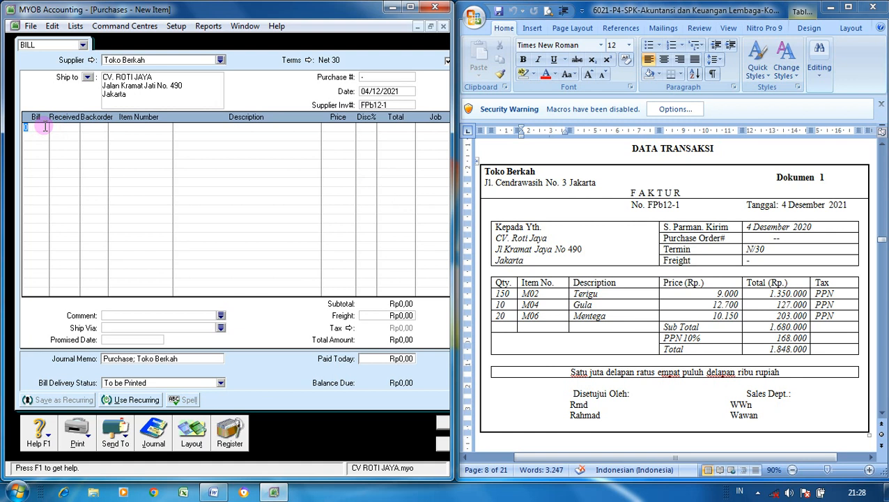
text(150)
click(132, 127)
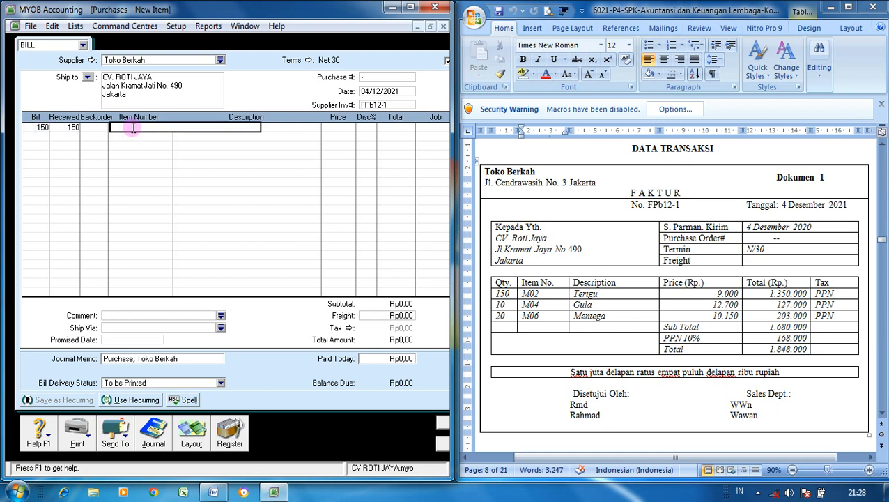
text(M02)
key(Tab)
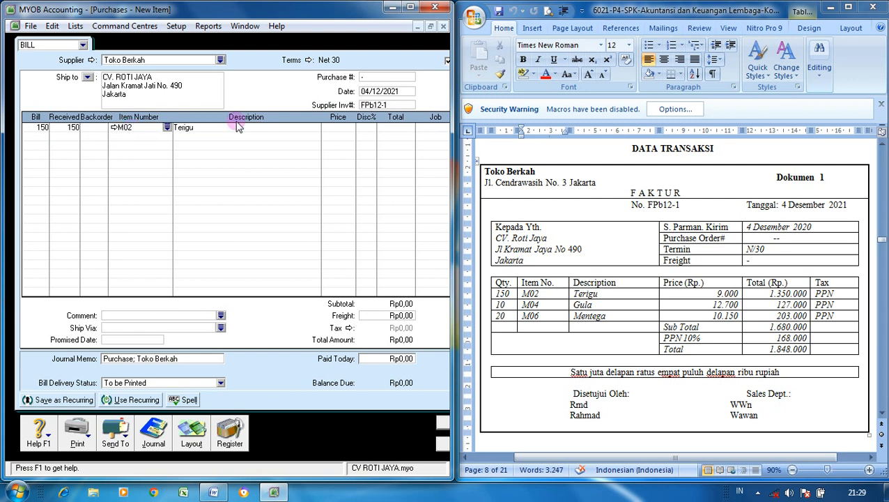
click(341, 129)
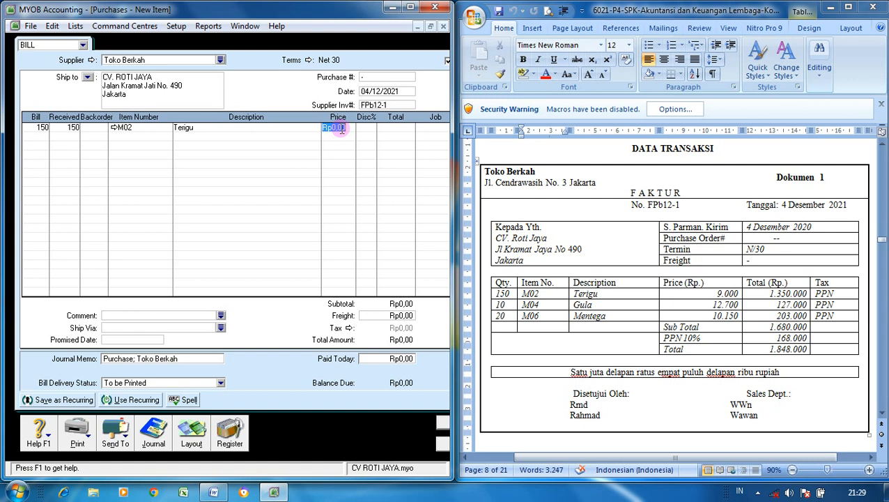
text(9000)
key(Return)
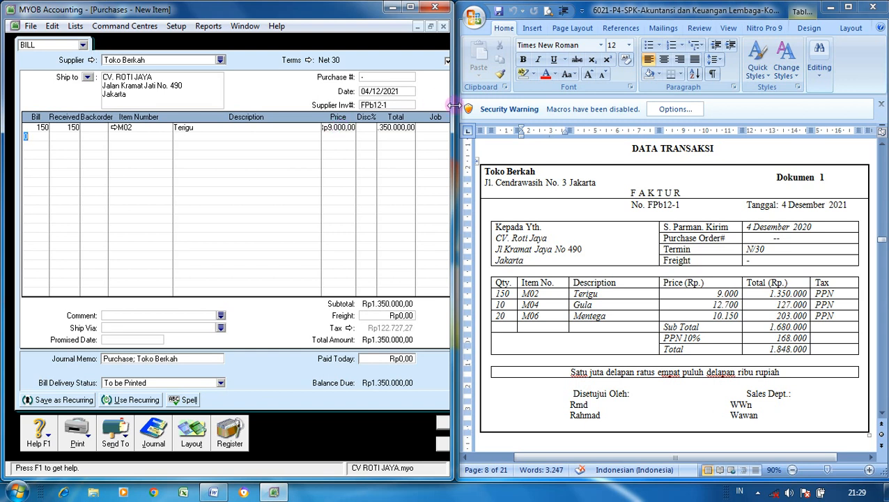
- Make the bill's prices exclude tax and re-enter the Terigu price as 9000
drag(454, 108, 483, 108)
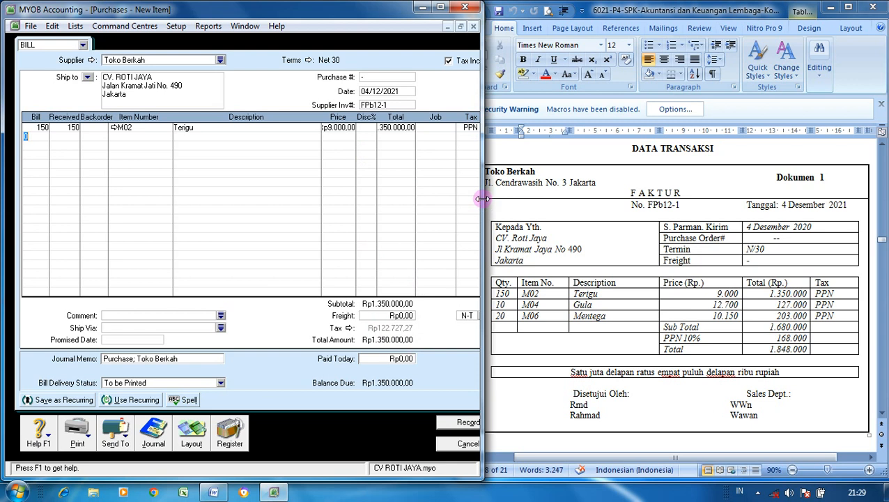
drag(487, 199, 526, 199)
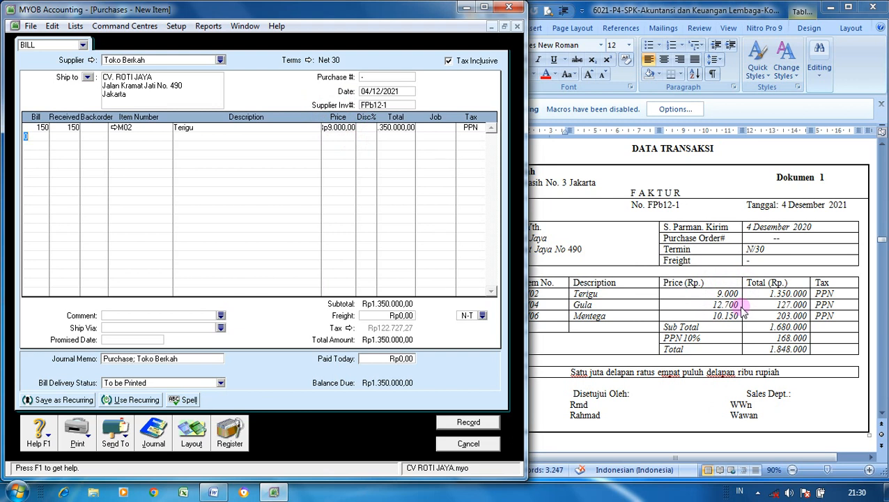
click(449, 62)
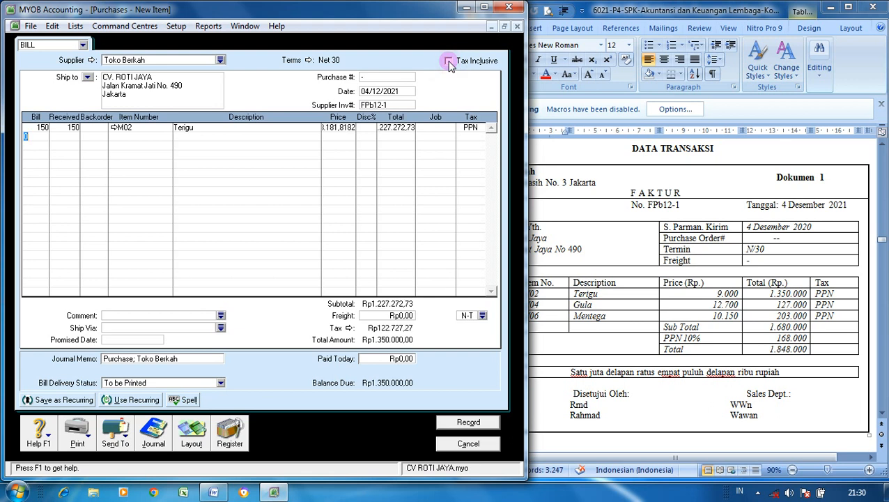
click(351, 131)
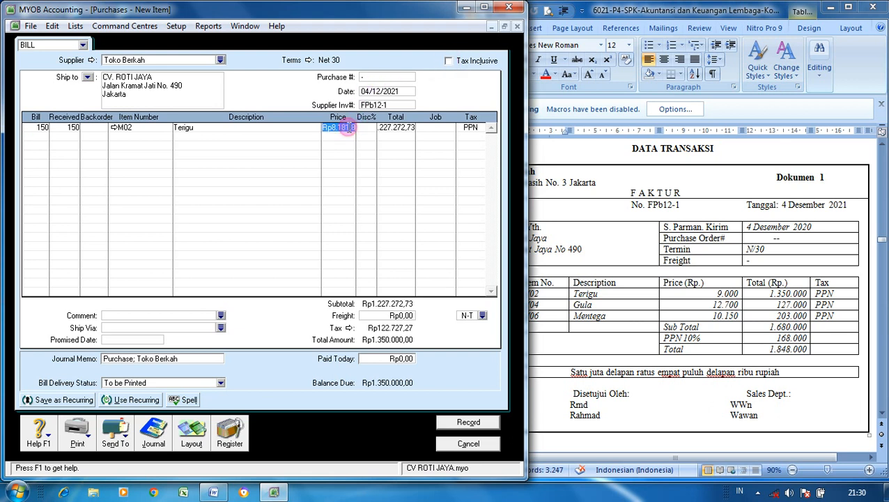
text(9.00)
text(000)
key(Return)
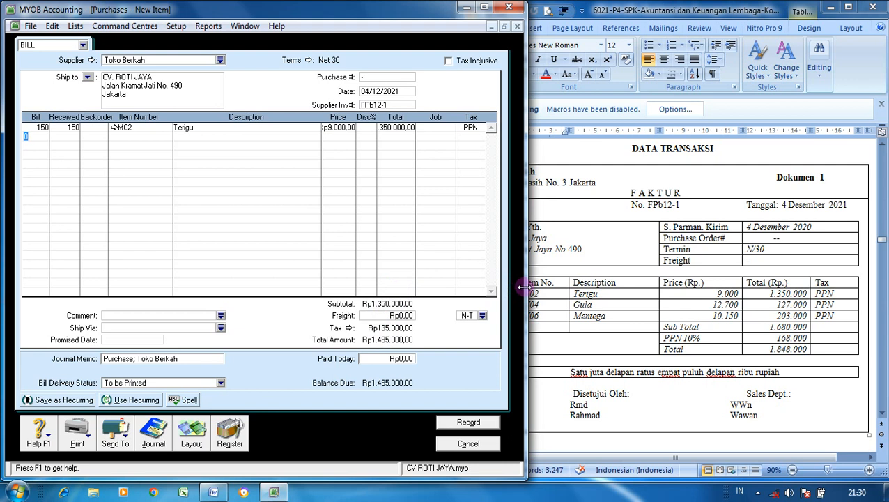
- Add a second bill line for 10 units of item M04 Gula at a price of 12700
drag(524, 288, 451, 290)
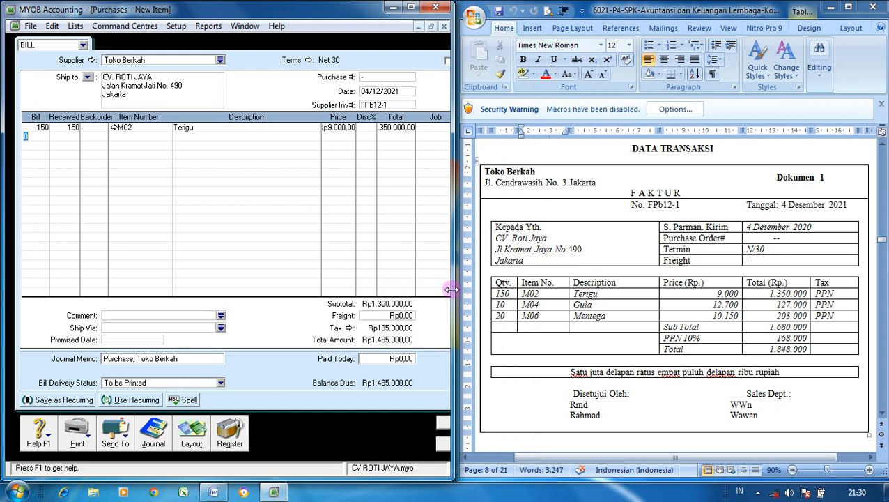
text(10)
key(Tab)
key(Tab)
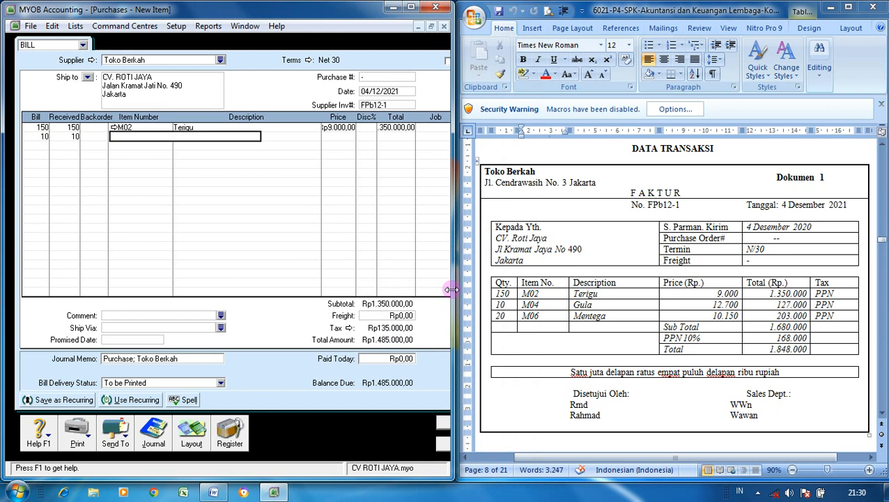
text(M04)
key(Tab)
key(Tab)
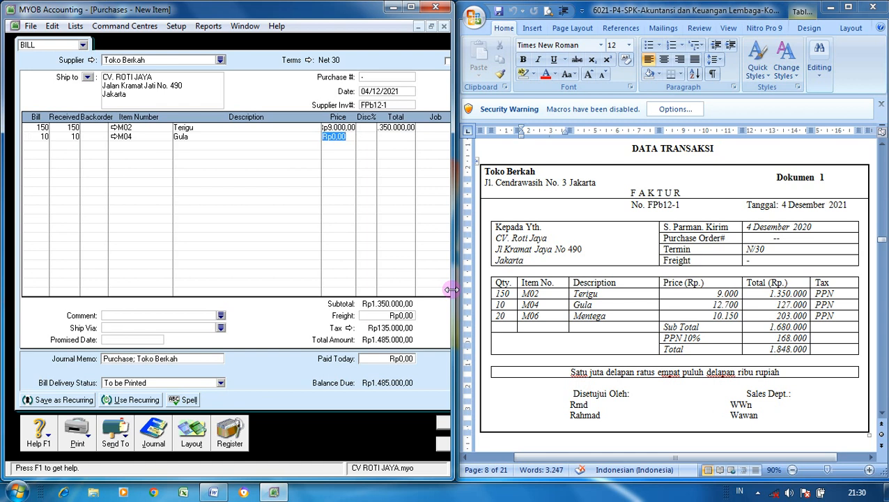
text(12700)
key(Return)
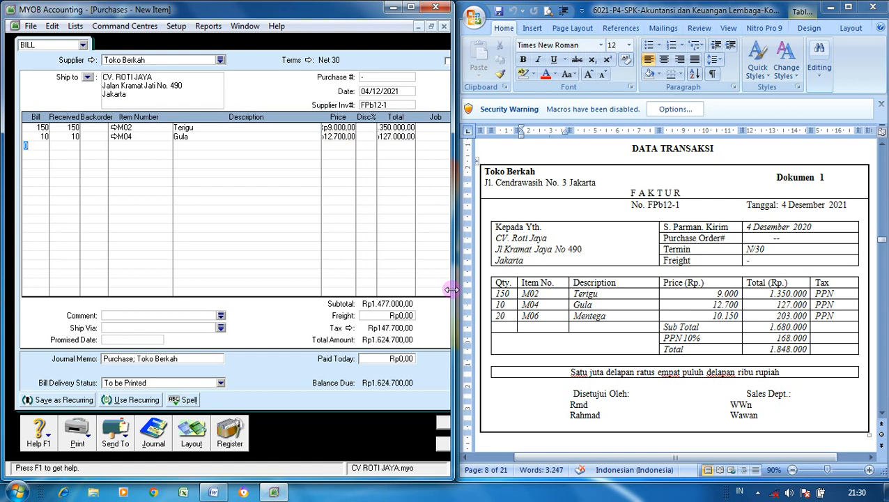
- Add a third bill line for 20 units of item M06 Mentega at a price of 10150
text(20)
key(Return)
key(Return)
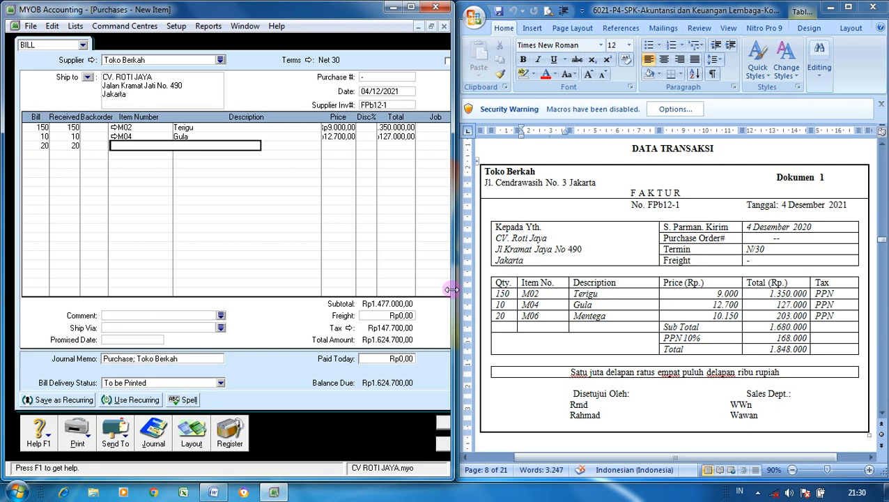
text(M06)
key(Return)
key(Return)
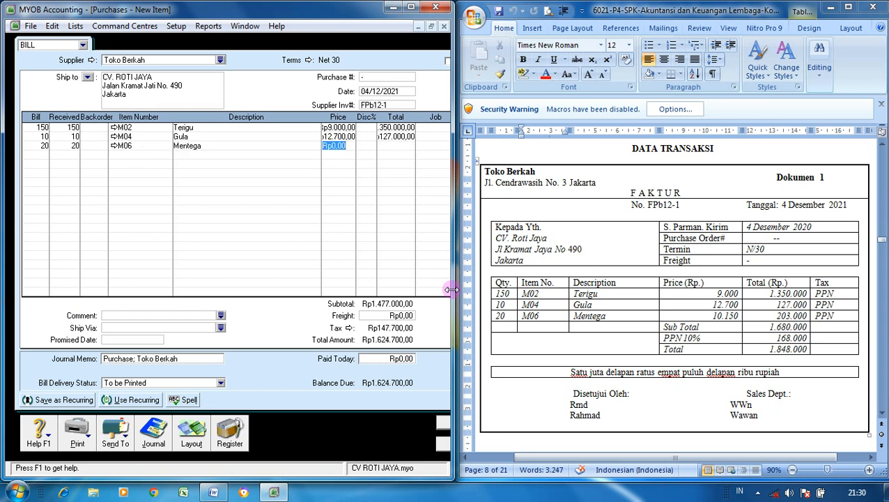
text(10150)
key(Return)
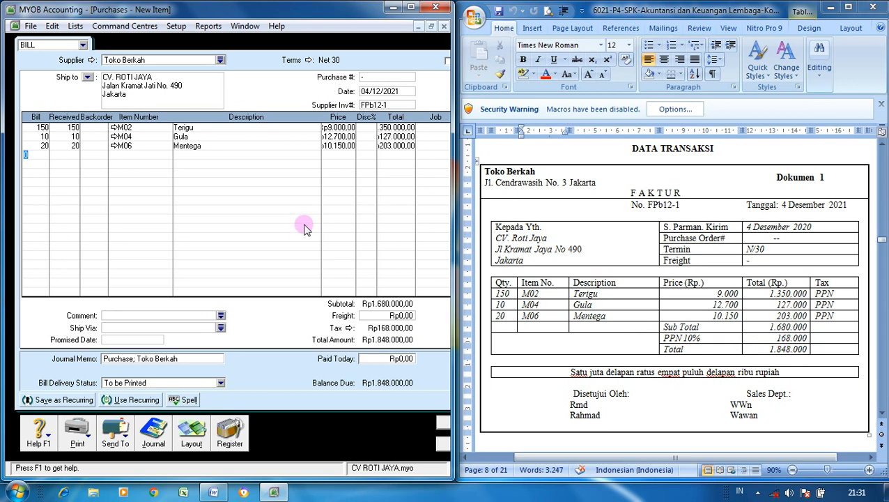
- Check the bill's transaction recap and record the purchase, skipping all spelling suggestions and declining the tax code change
key(ctrl+r)
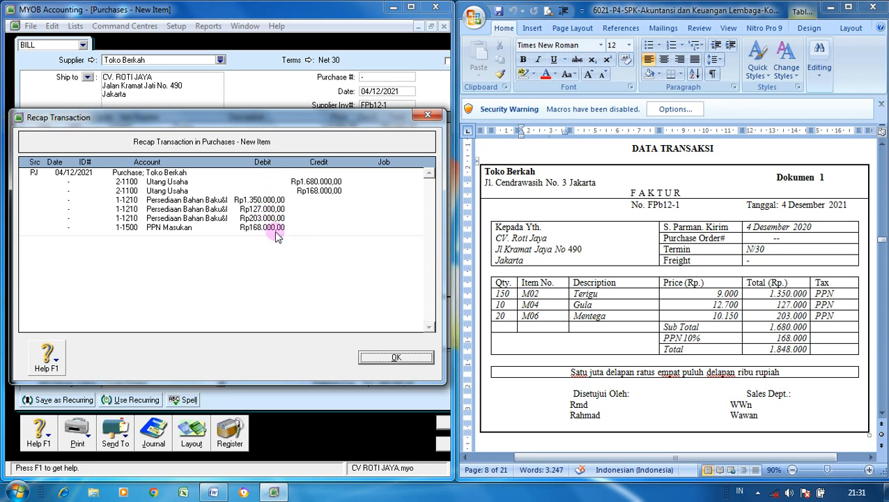
click(373, 358)
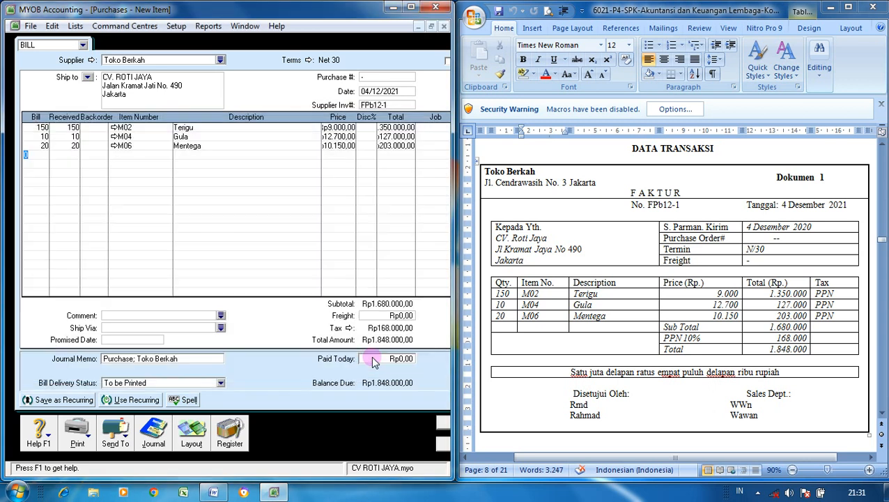
drag(453, 341, 485, 346)
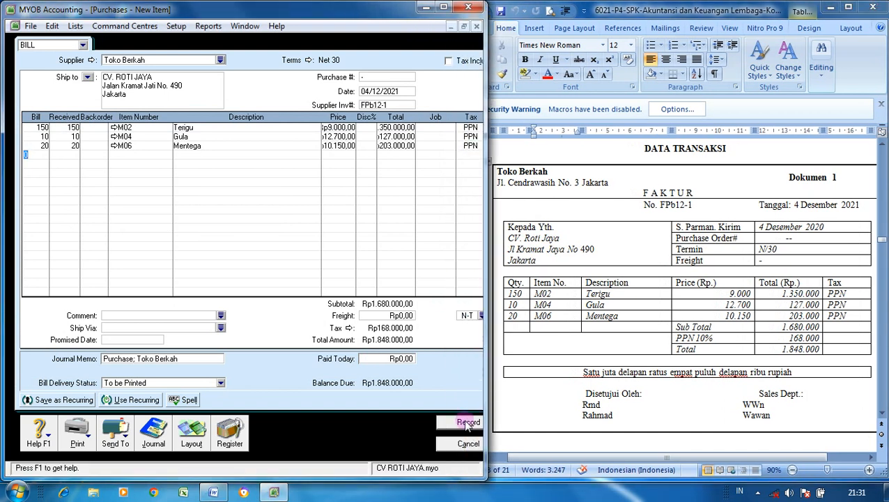
click(468, 422)
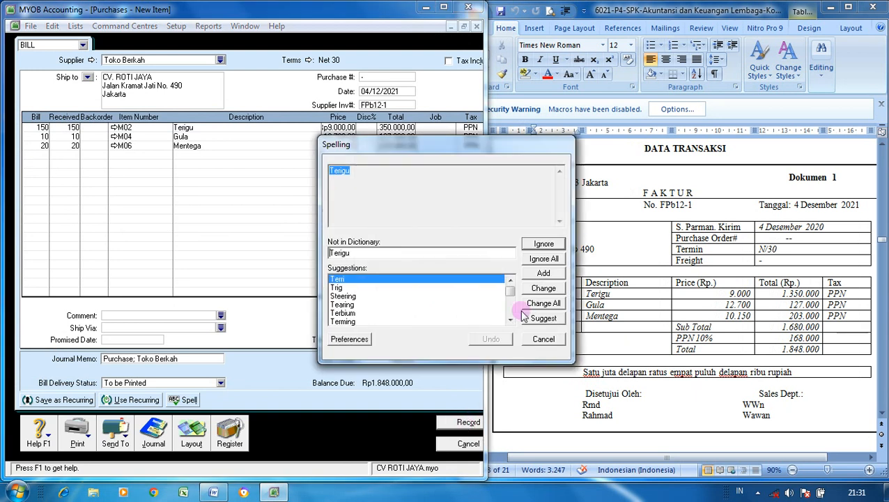
click(550, 336)
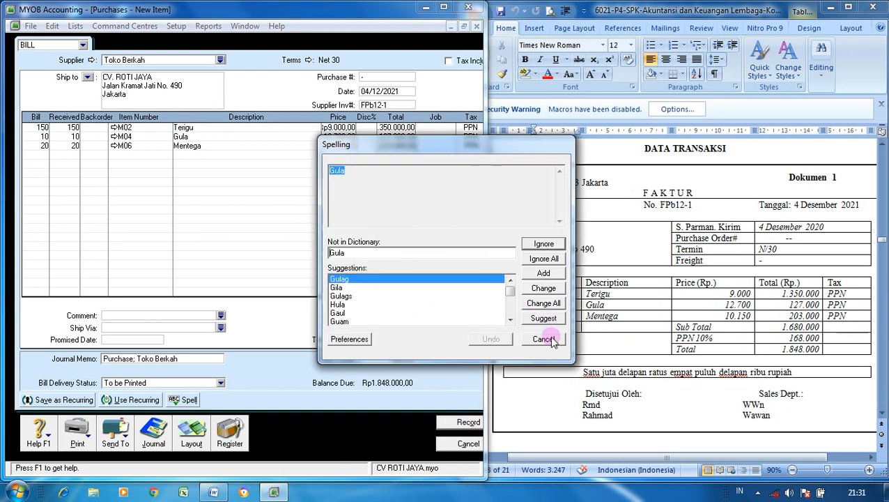
click(546, 339)
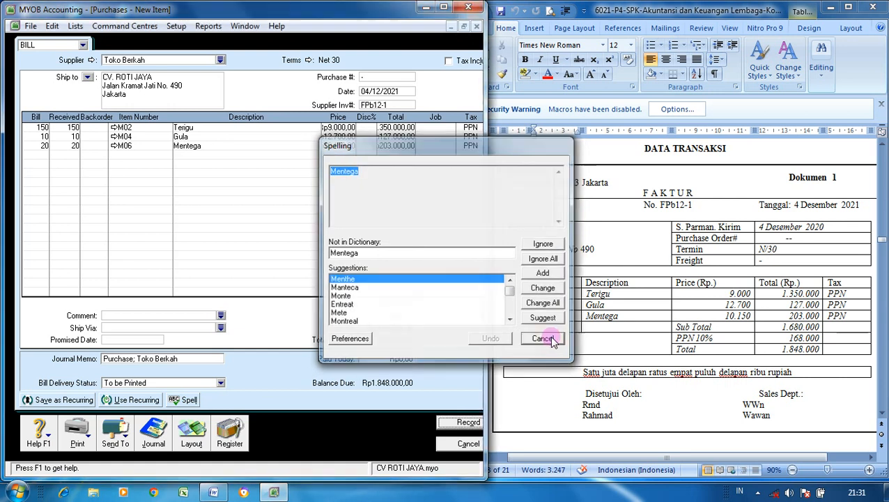
click(548, 337)
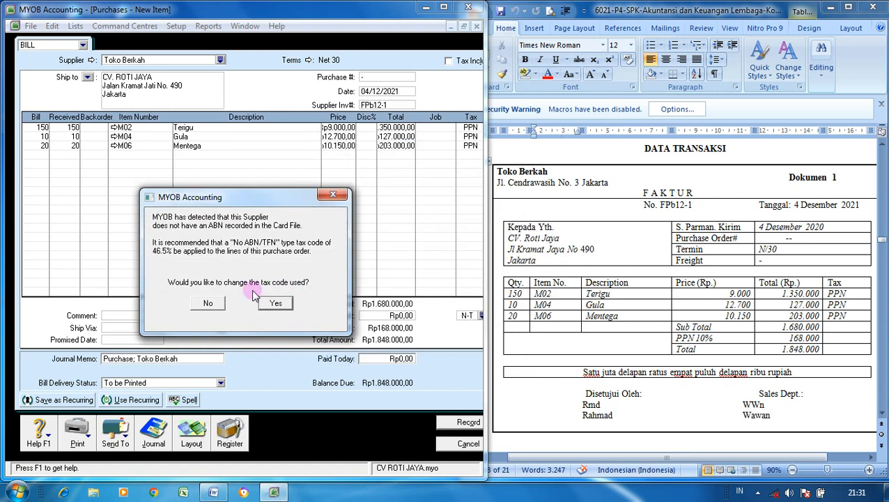
click(216, 307)
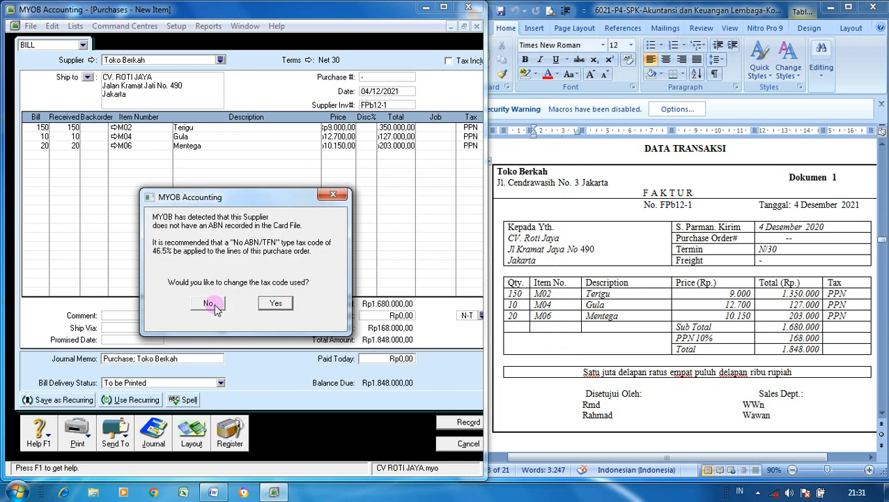
click(216, 307)
drag(483, 250, 453, 249)
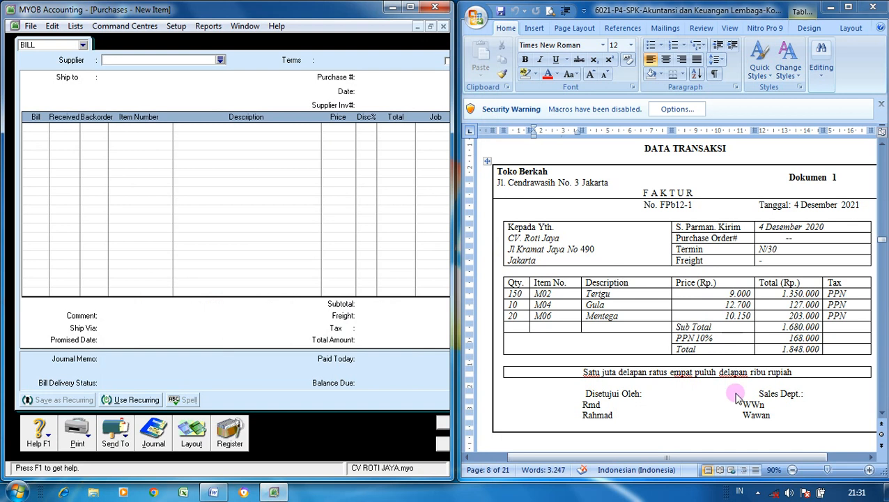
- Bring Dokumen 2 into view in the source document and select Toko Berkah as supplier on a new purchase bill
drag(738, 457, 742, 457)
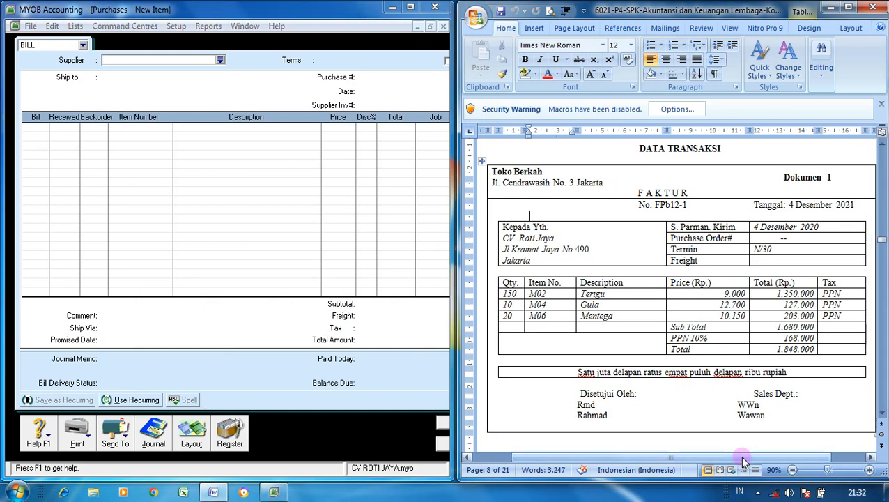
click(882, 415)
drag(882, 415, 883, 415)
drag(788, 457, 793, 459)
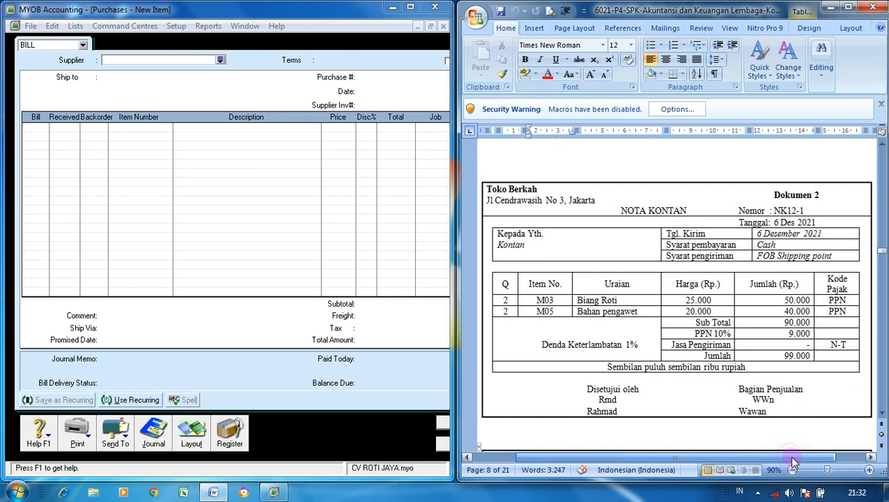
click(882, 416)
click(882, 415)
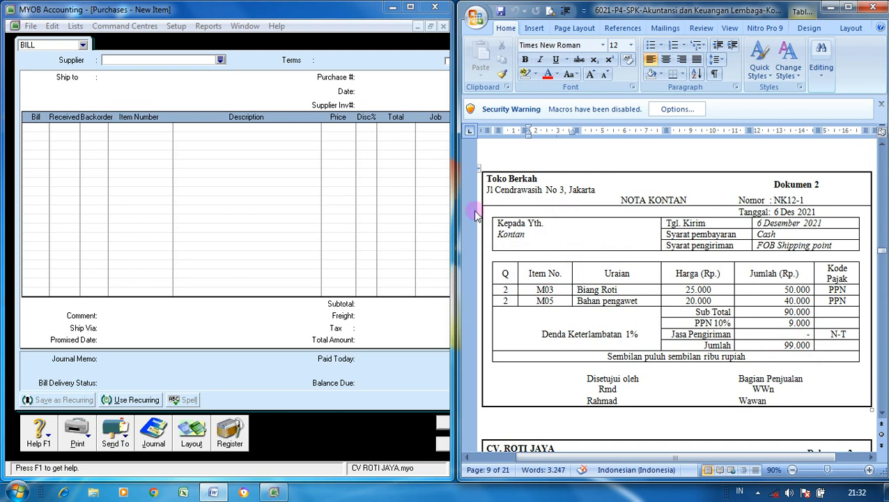
click(220, 153)
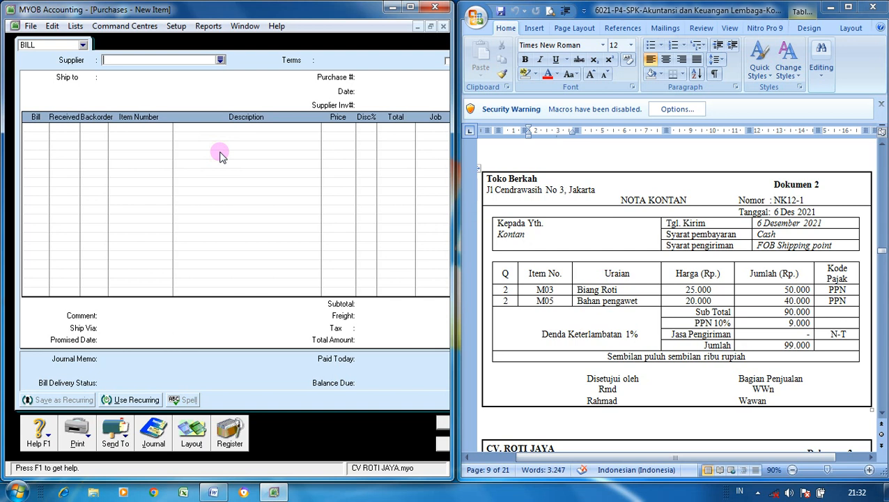
drag(458, 170, 469, 173)
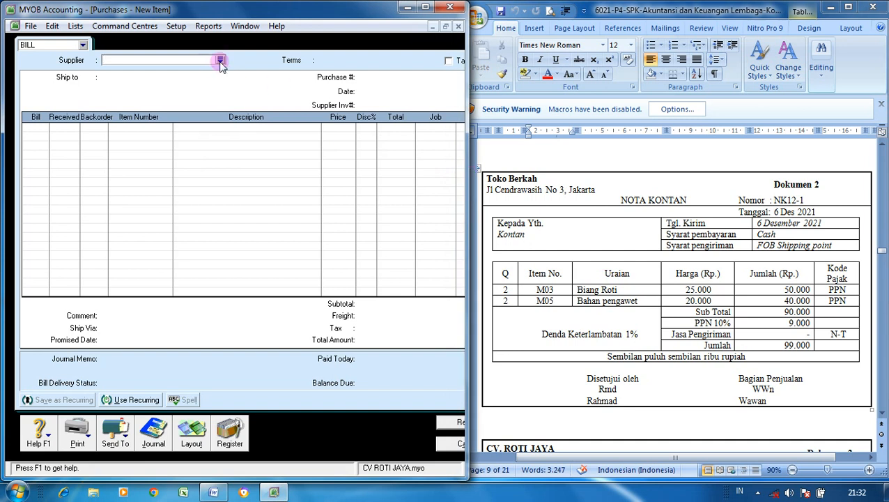
click(221, 60)
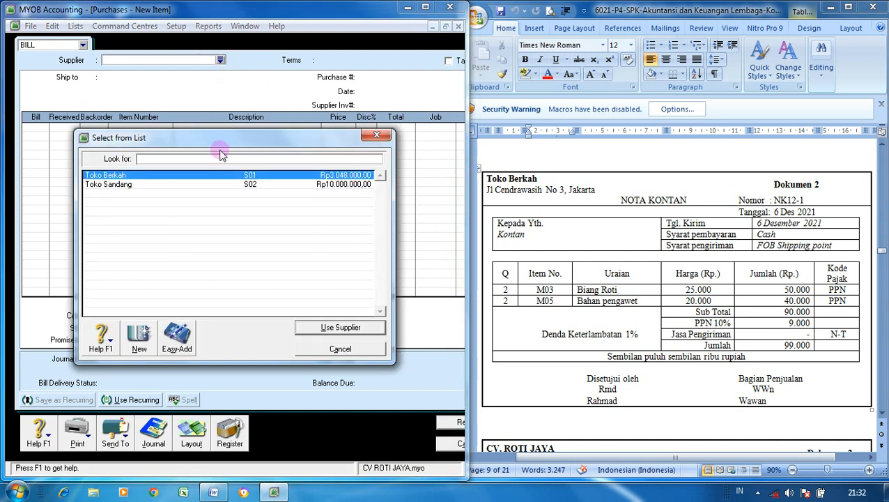
click(322, 329)
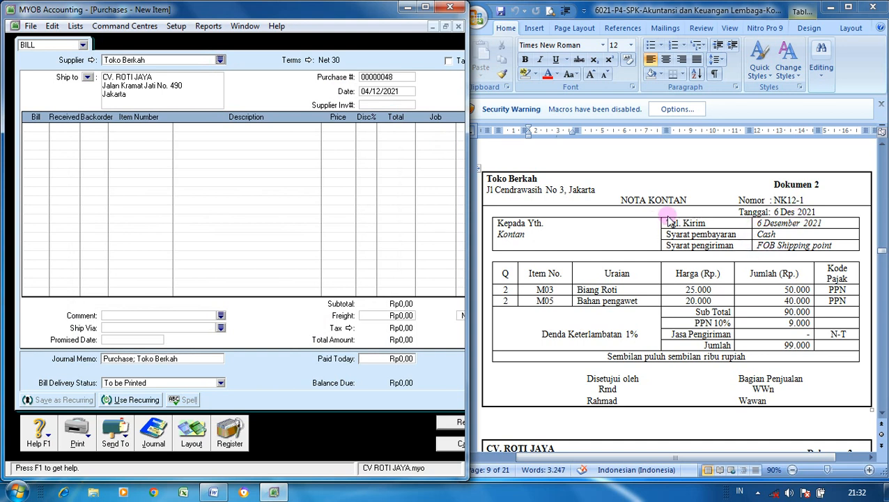
- Set the bill's purchase number to "-", the date to 06/12/2021 and the supplier invoice number to NK12-1
click(400, 75)
key(BackSpace)
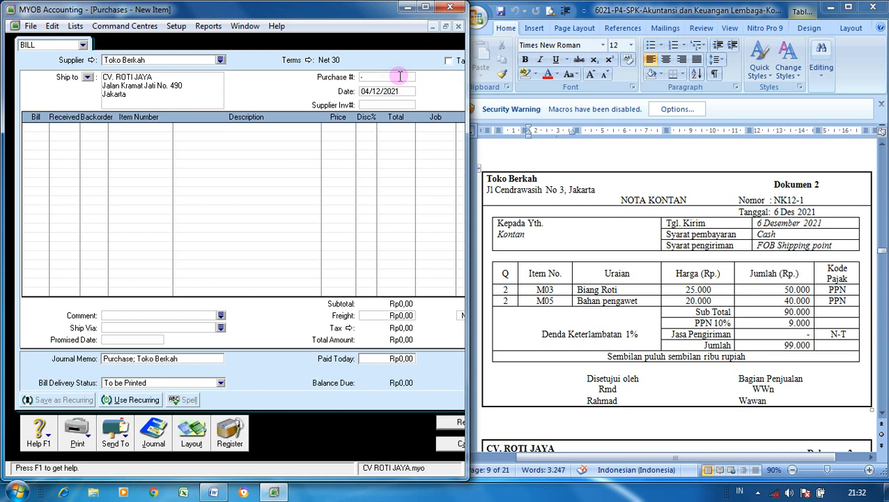
click(371, 93)
click(369, 91)
key(BackSpace)
text(6)
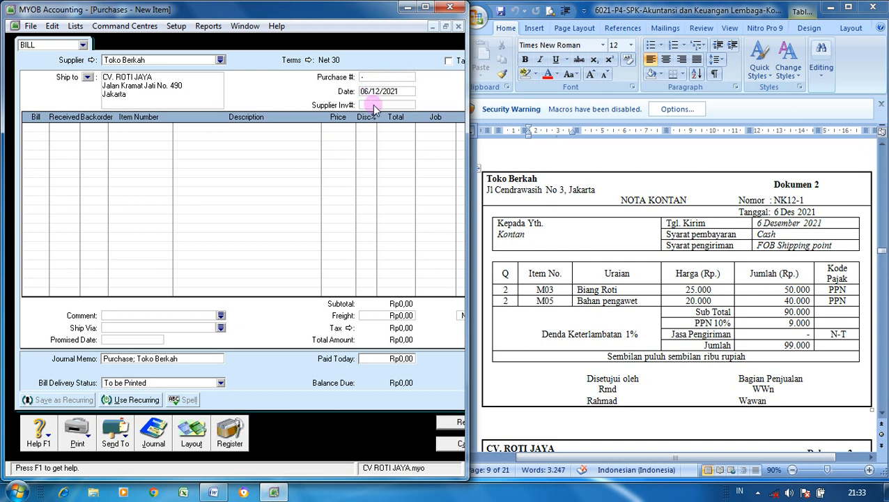
key(Tab)
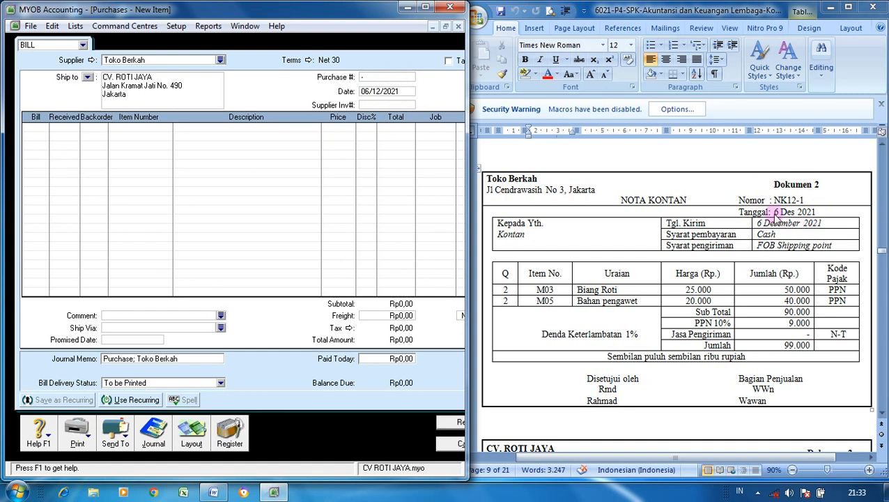
text(NK12-1)
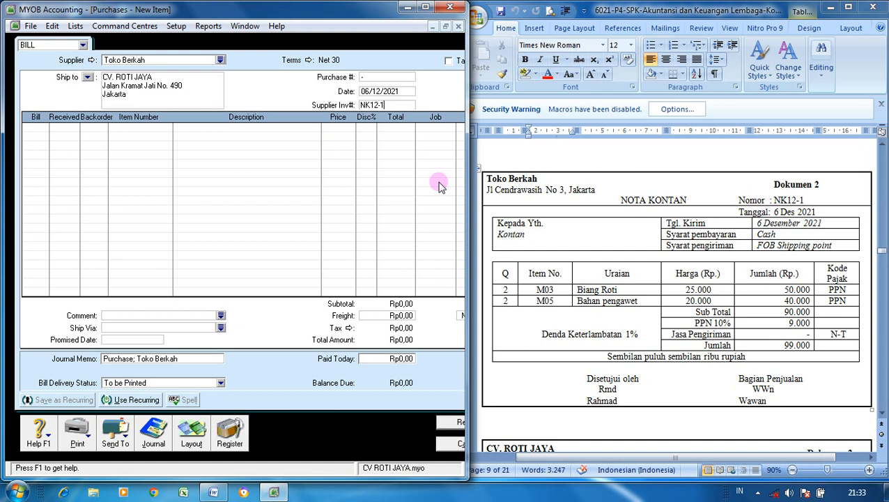
- Add a first bill line for 2 units of item M03 Biang Roti at a price of 25000
click(39, 129)
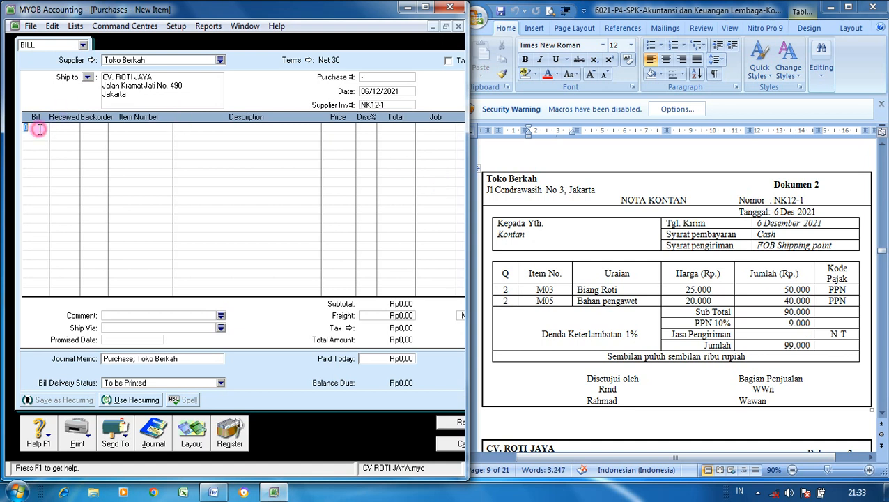
text(2)
key(Tab)
key(Tab)
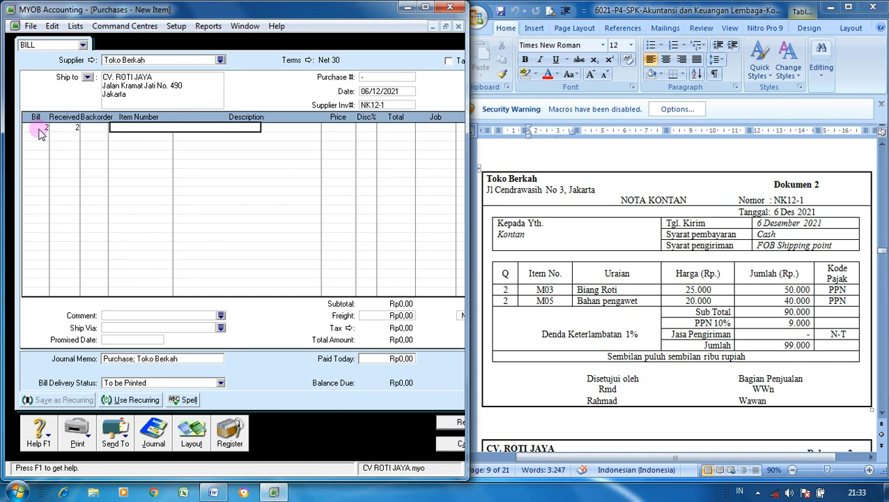
text(M03)
key(Tab)
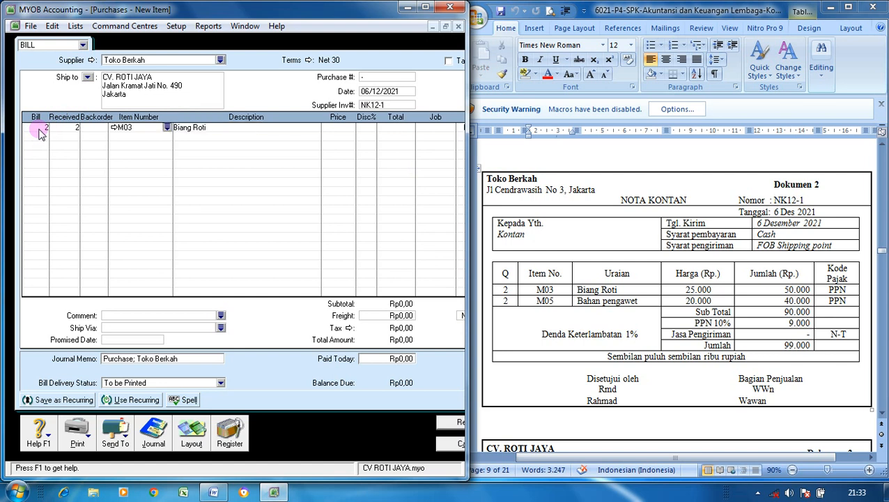
key(Tab)
key(Tab)
text(25000)
- Add a second bill line for 2 units of item M05 Bahan Pengawet at a price of 20000
click(40, 134)
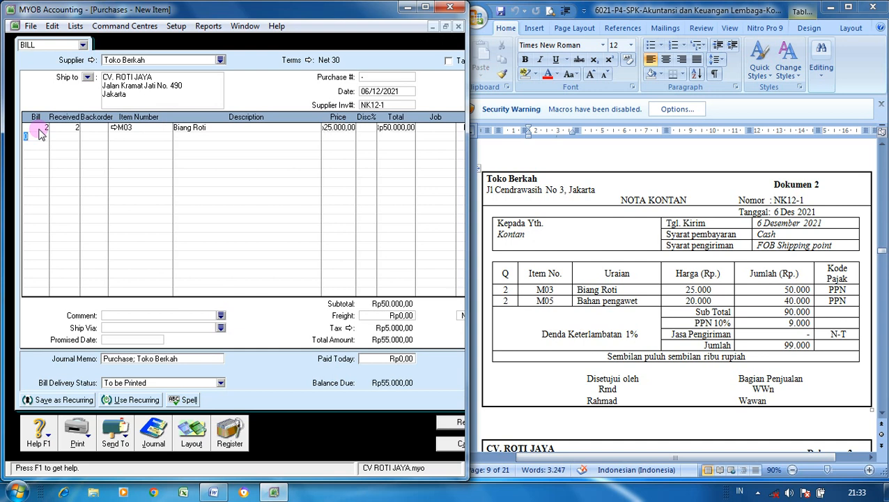
text(2)
key(Tab)
key(Tab)
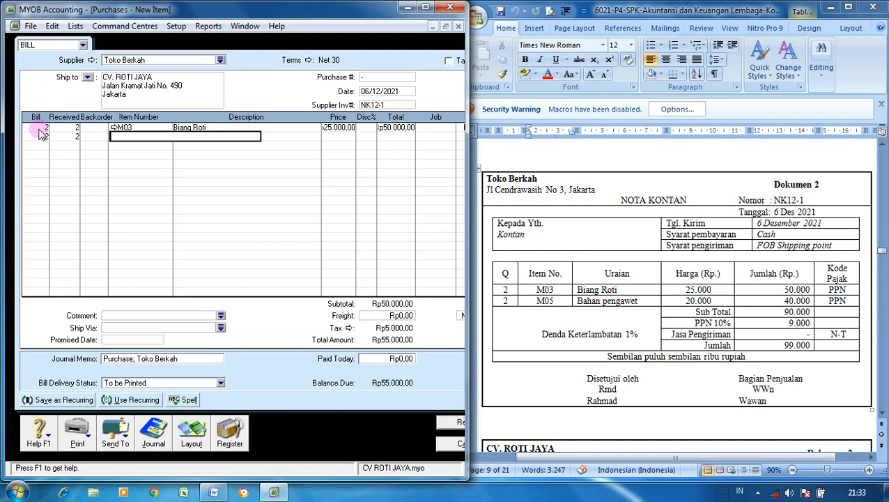
text(M0)
key(Tab)
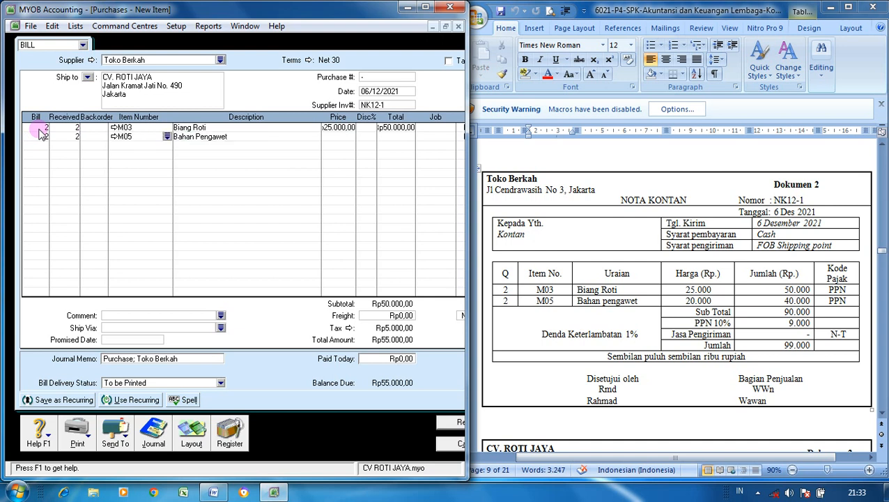
key(Tab)
text(20.000)
key(Return)
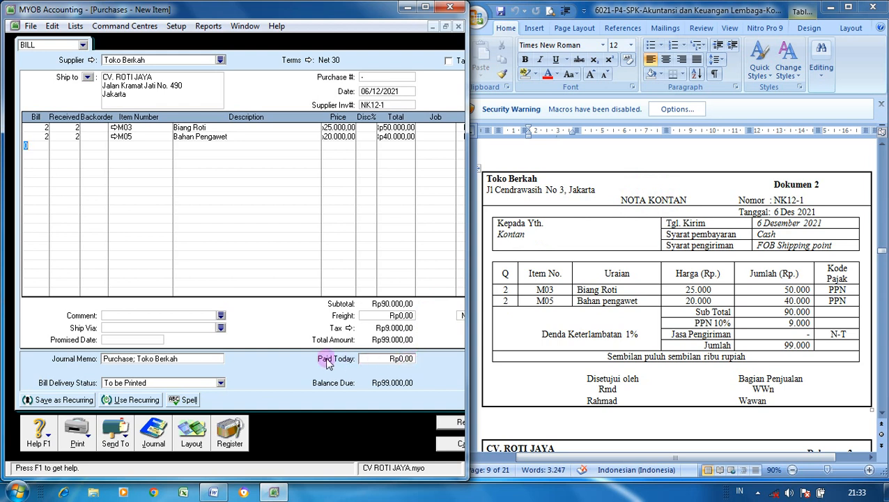
- Enter 99000 as the amount paid today and check the bill's transaction recap
click(386, 359)
text(99.0)
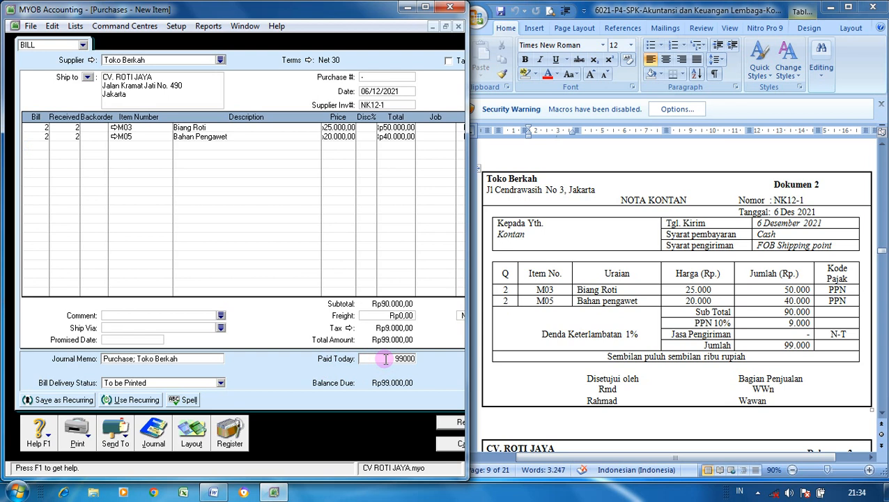
text(00)
key(Tab)
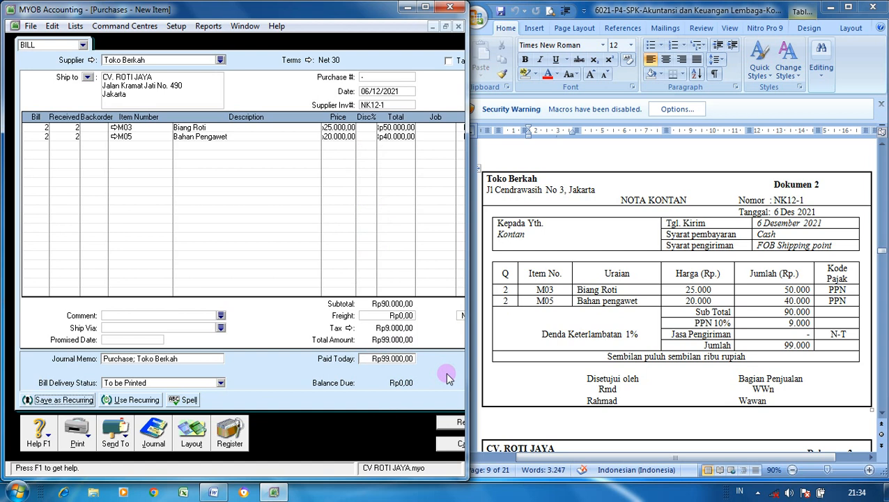
key(ctrl+r)
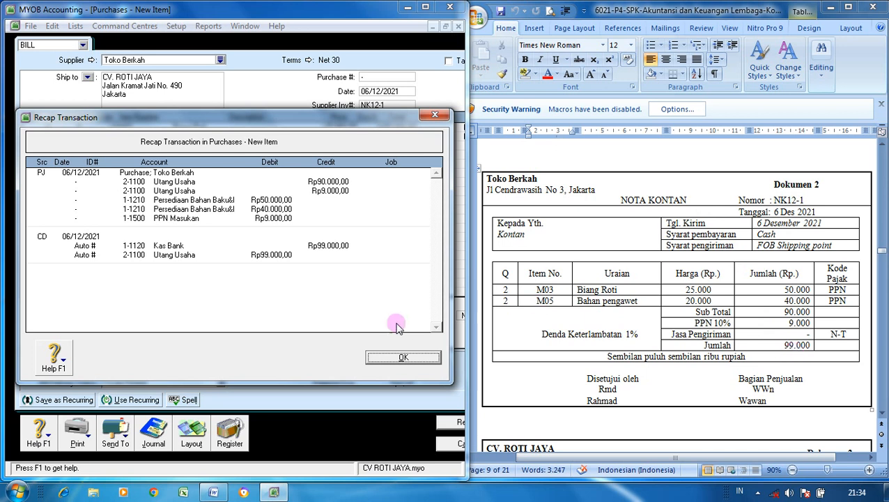
click(394, 356)
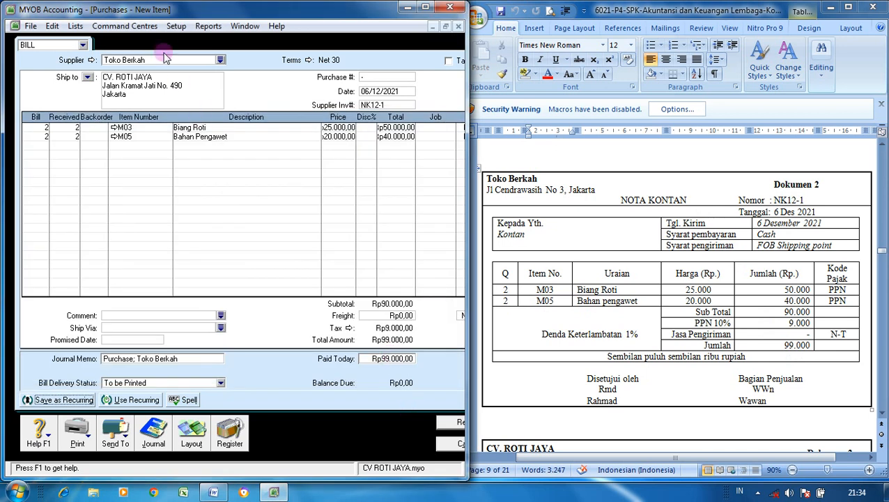
- Set the purchases linked bank account for paying bills to Kas di Tangan and recheck the bill's transaction recap
click(176, 27)
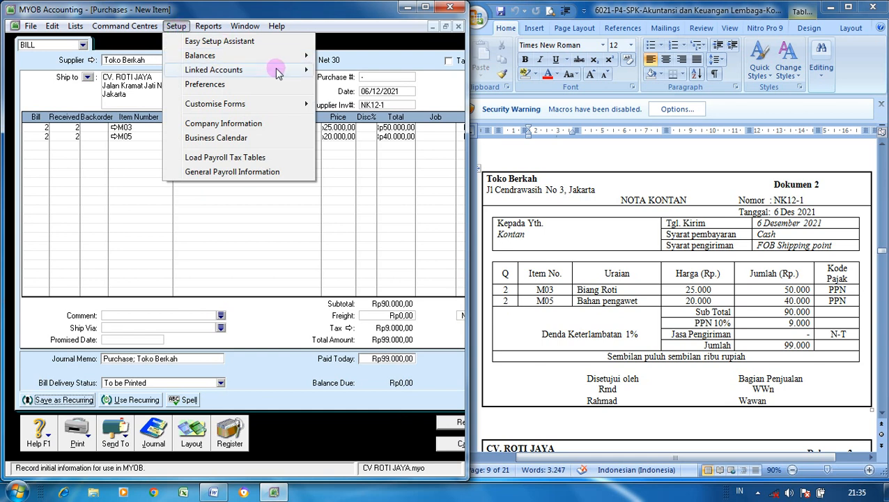
mouse_move(274, 70)
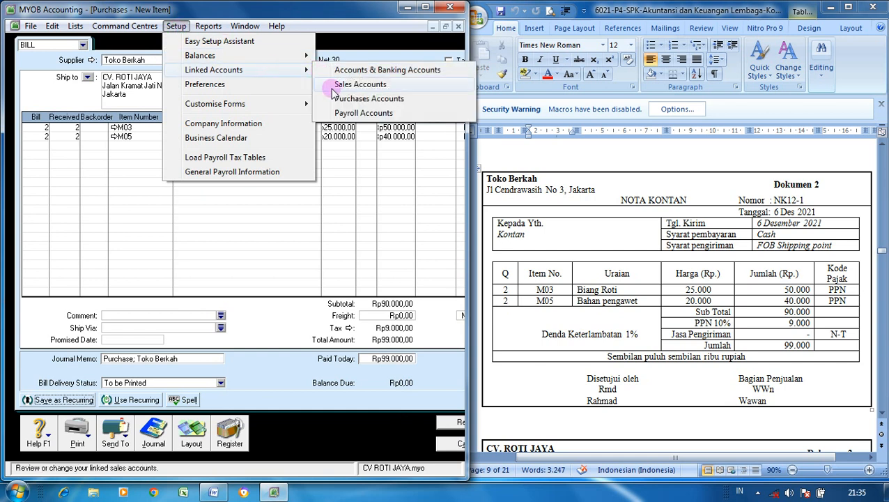
click(338, 98)
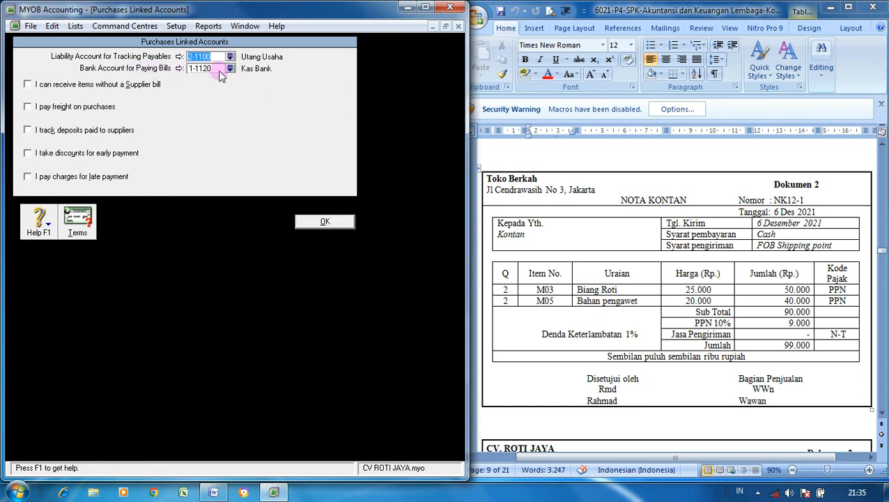
click(230, 68)
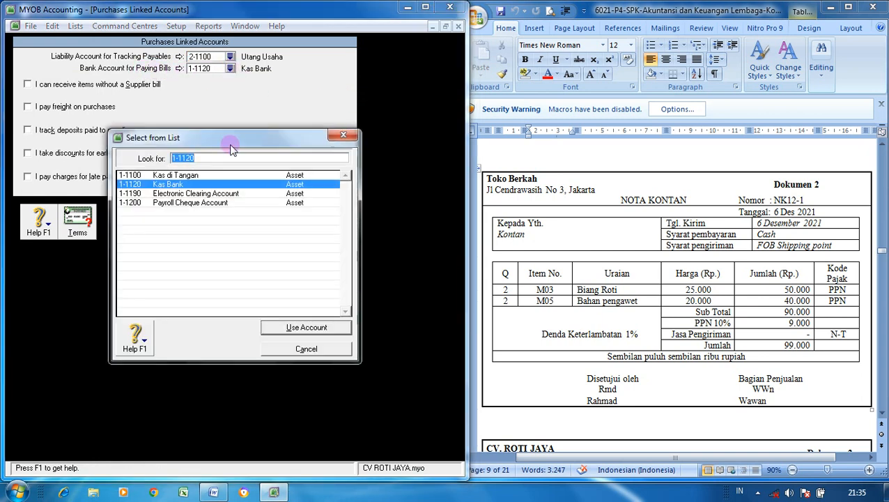
click(230, 176)
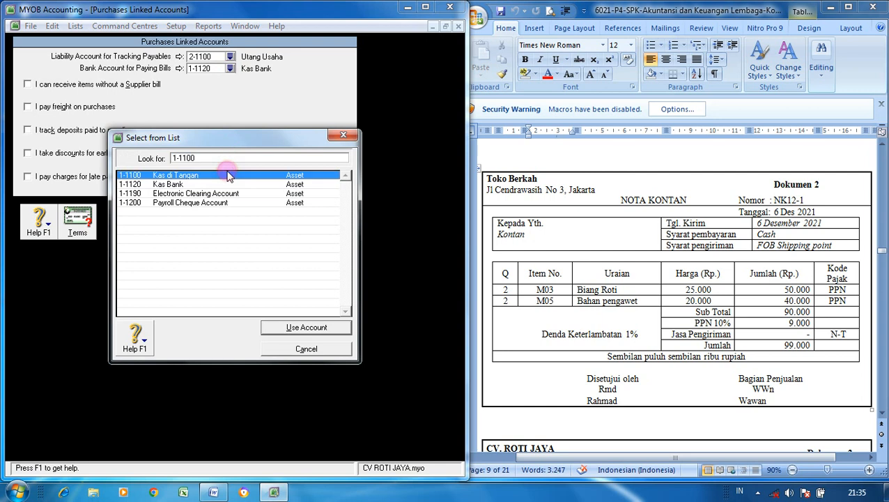
click(284, 329)
click(322, 223)
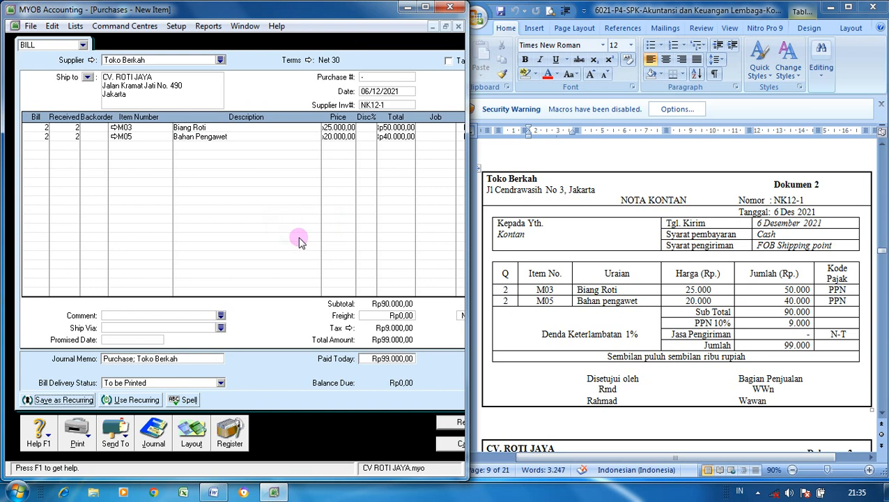
key(ctrl+r)
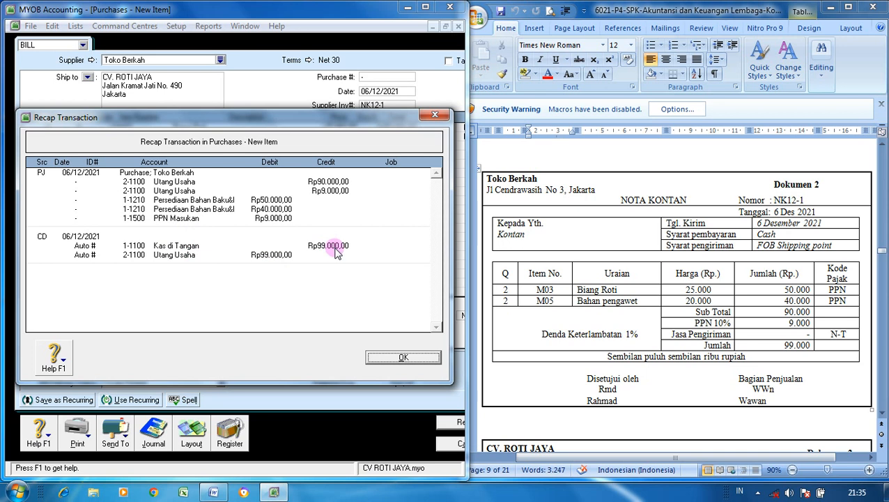
click(402, 358)
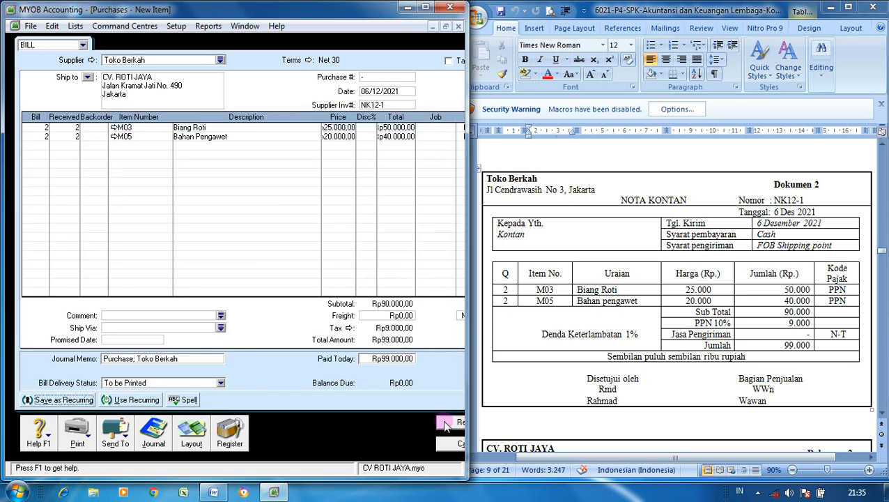
- Record the Toko Berkah cash purchase without accepting any spelling suggestions, and close the purchase entry form
click(446, 425)
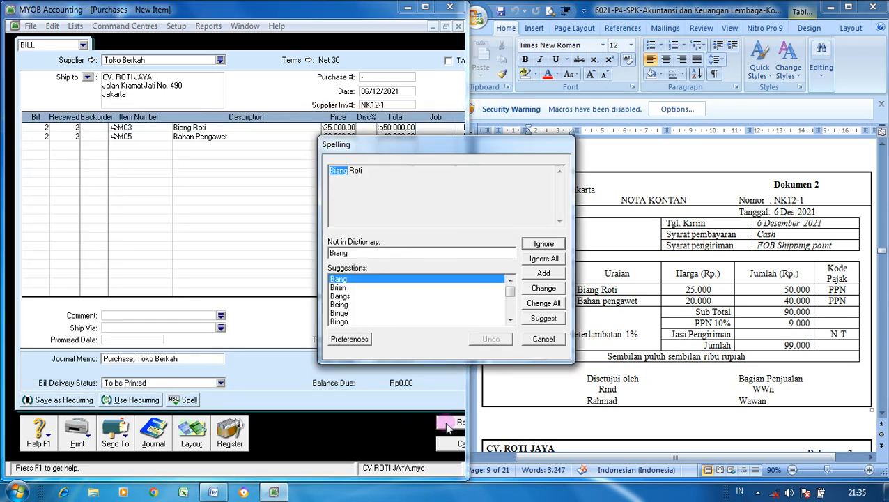
click(548, 344)
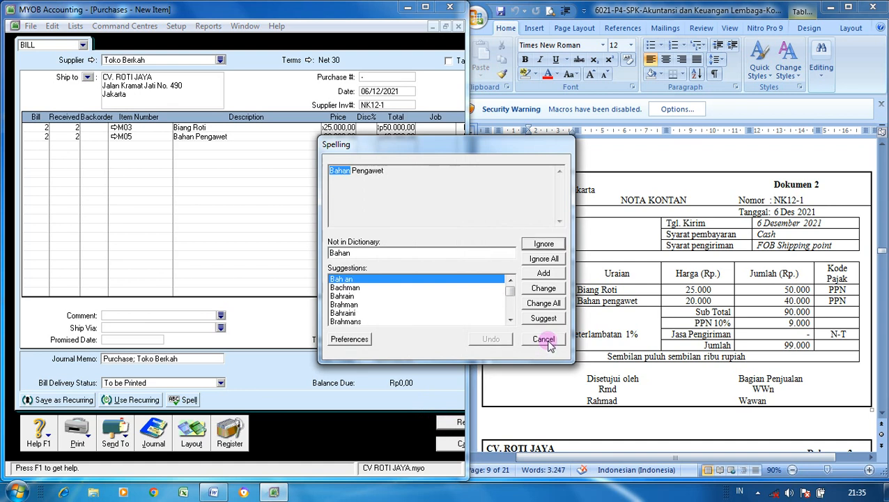
click(548, 344)
click(198, 302)
click(297, 352)
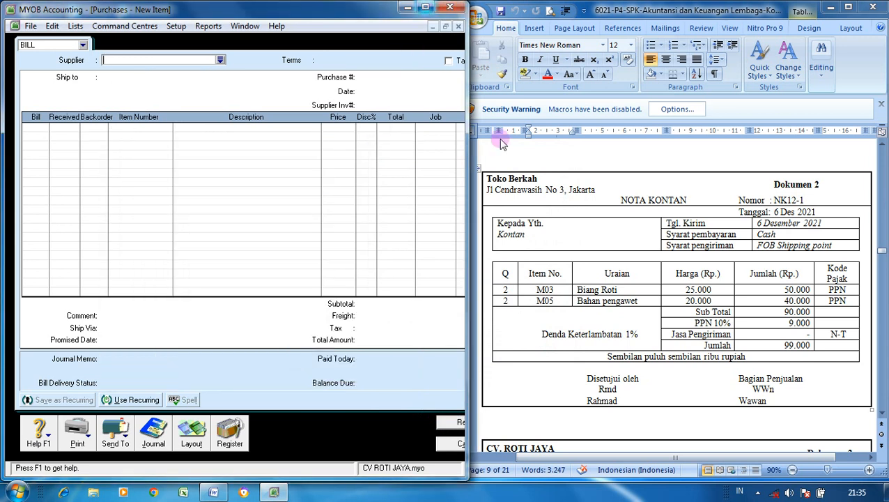
drag(468, 194, 453, 197)
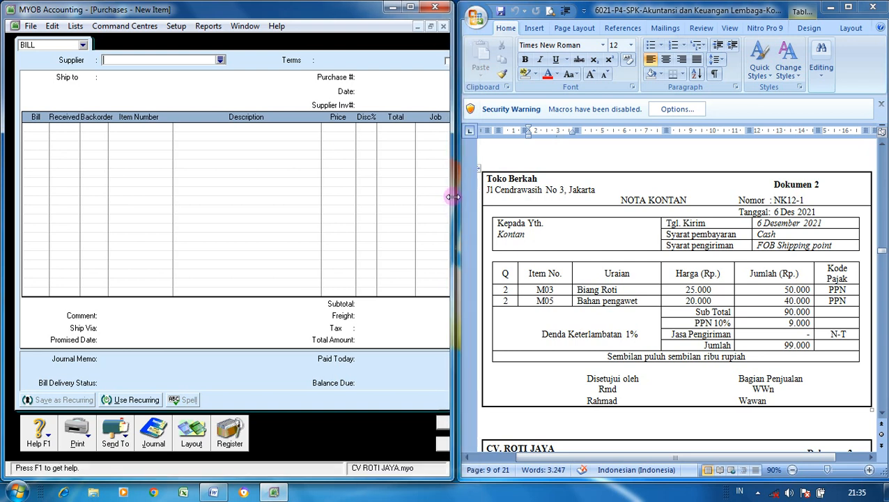
click(441, 443)
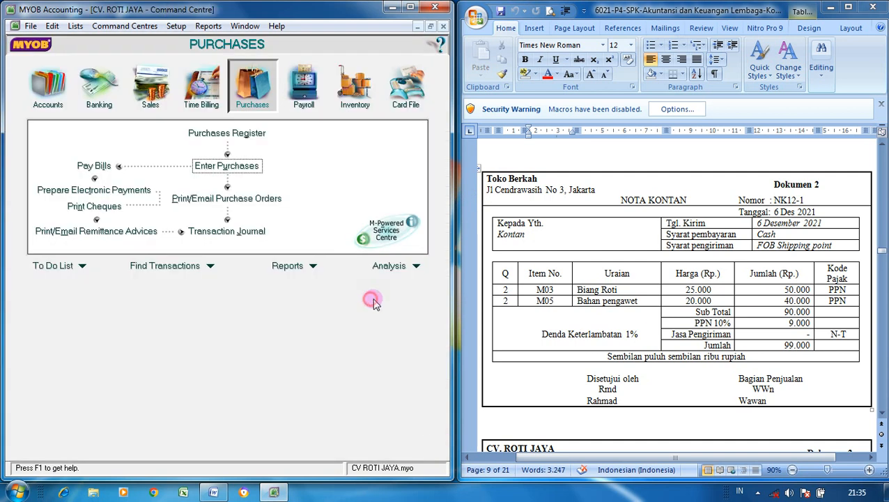
- Bring Dokumen 3 into view in the Word document and start a bill payment for supplier Toko Berkah
click(882, 416)
click(883, 415)
click(883, 416)
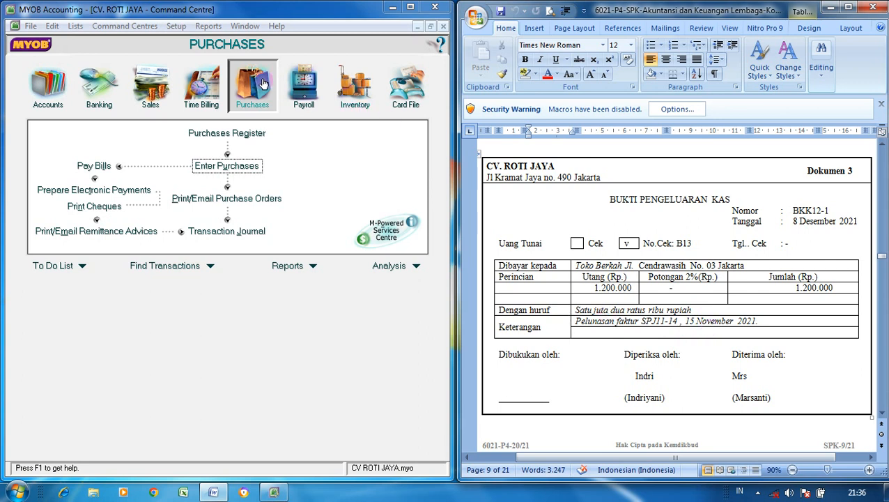
click(96, 169)
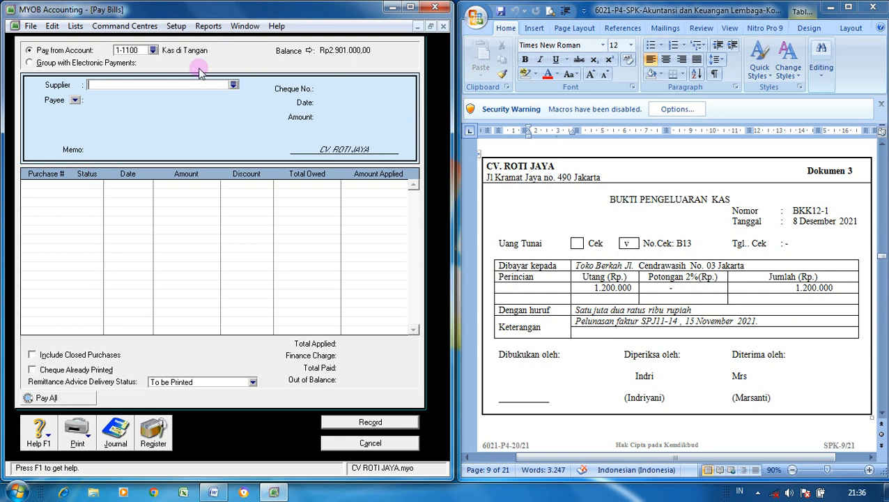
click(234, 85)
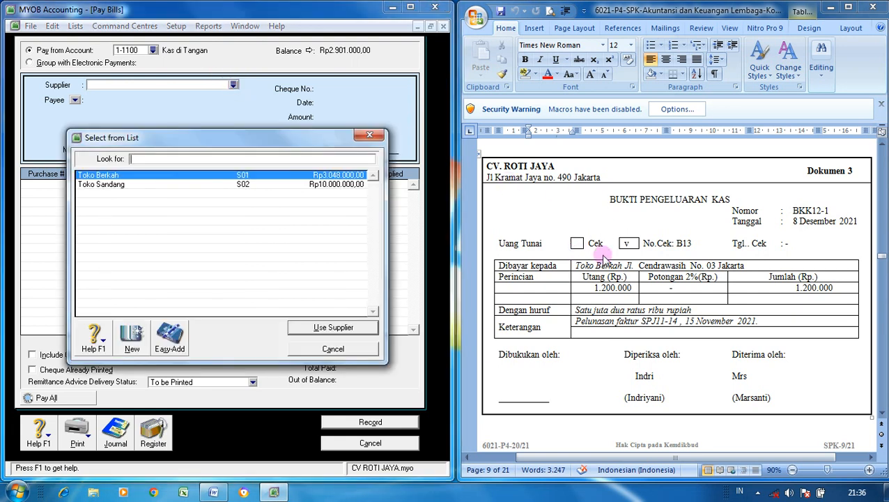
click(367, 328)
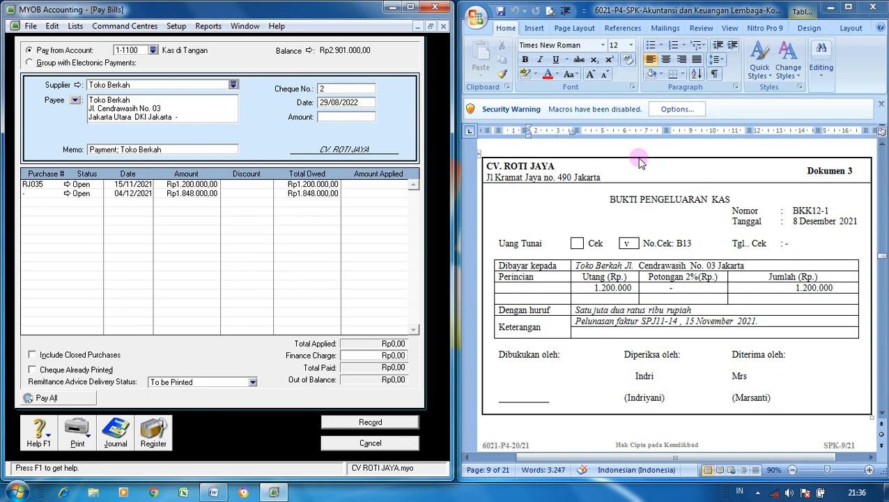
- Set the payment's cheque number to "-" and its date to 08/12/2021
click(331, 92)
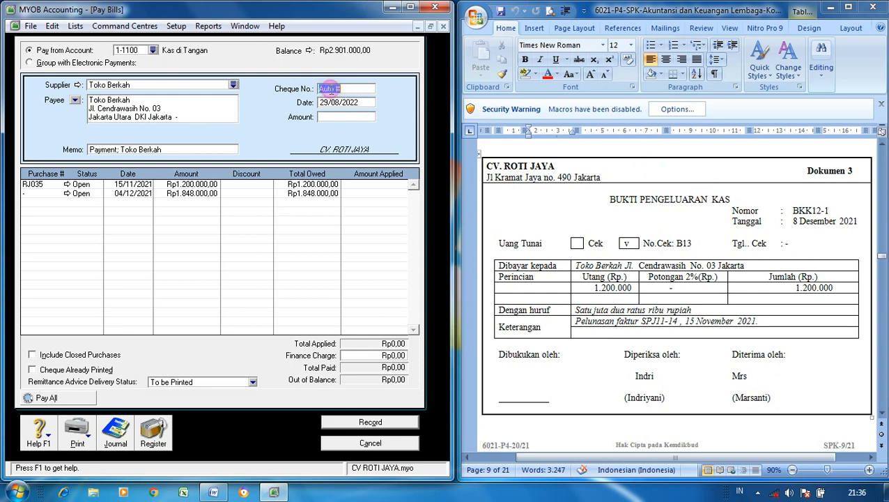
key(BackSpace)
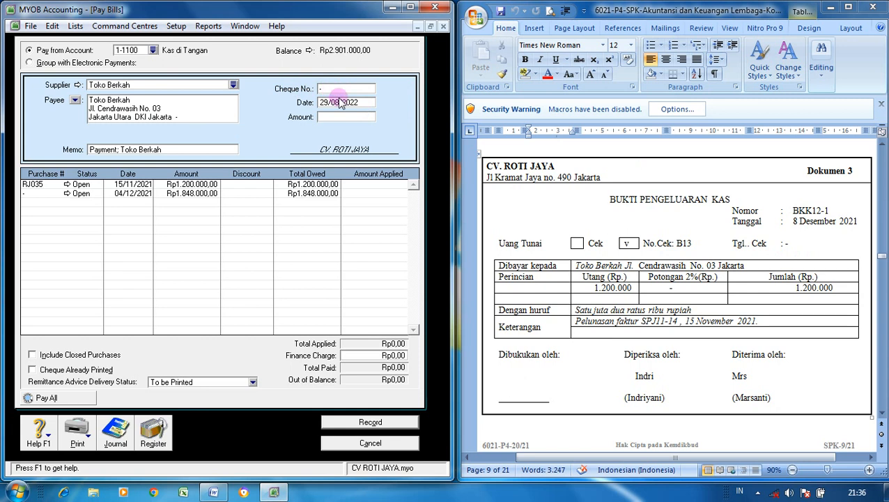
click(339, 102)
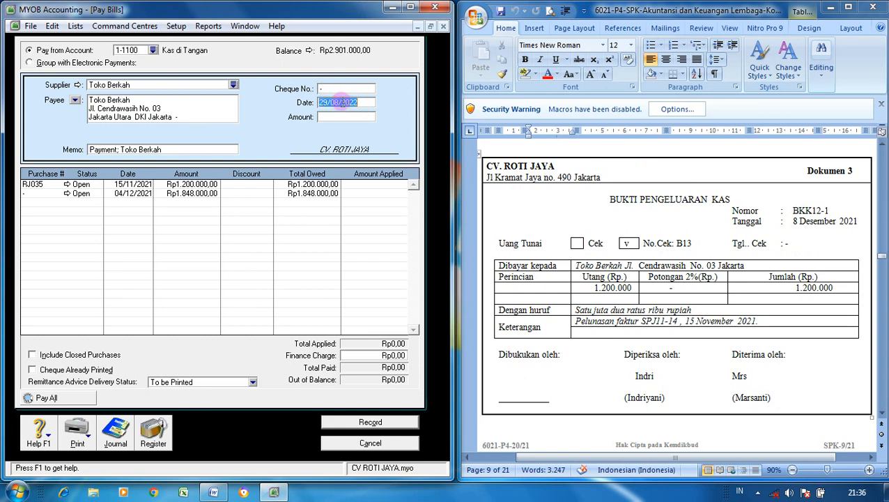
text(0)
text(/12/2021)
- Enter a payment amount of 1200000, apply it to the purchase dated 15/11/2021, and check the payment's transaction recap
click(350, 116)
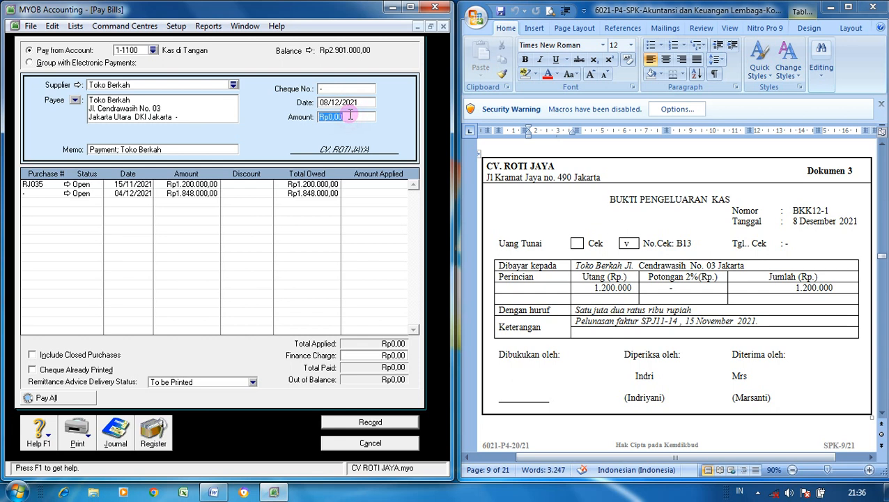
text(1200000)
key(Tab)
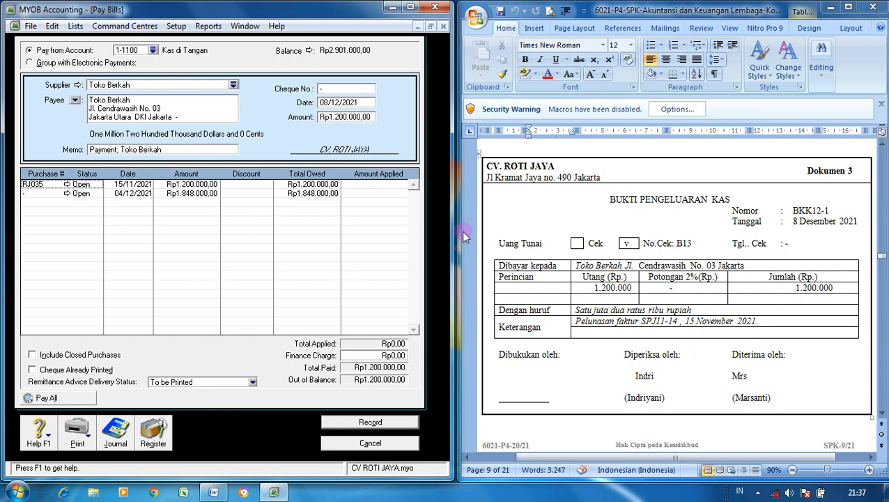
click(380, 183)
key(Tab)
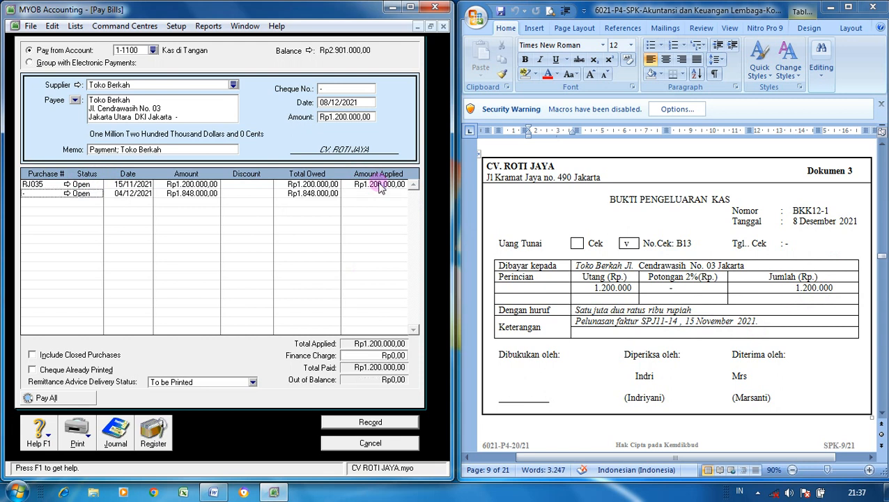
key(ctrl+r)
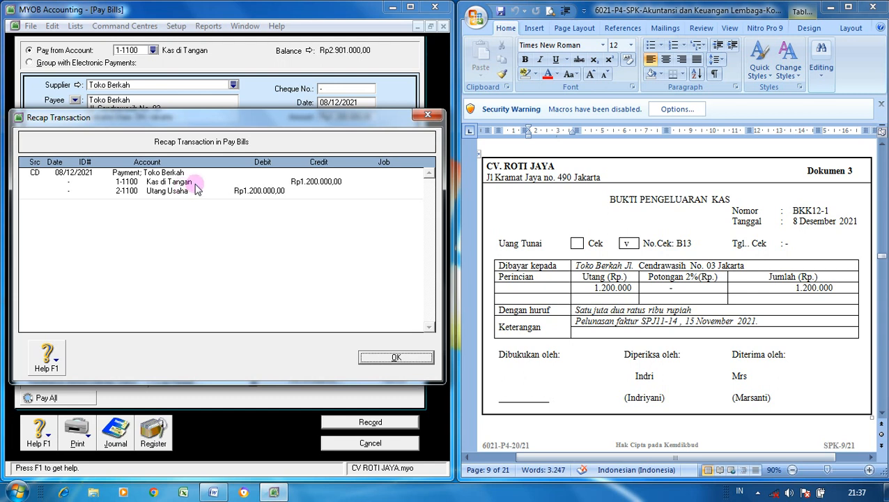
click(375, 359)
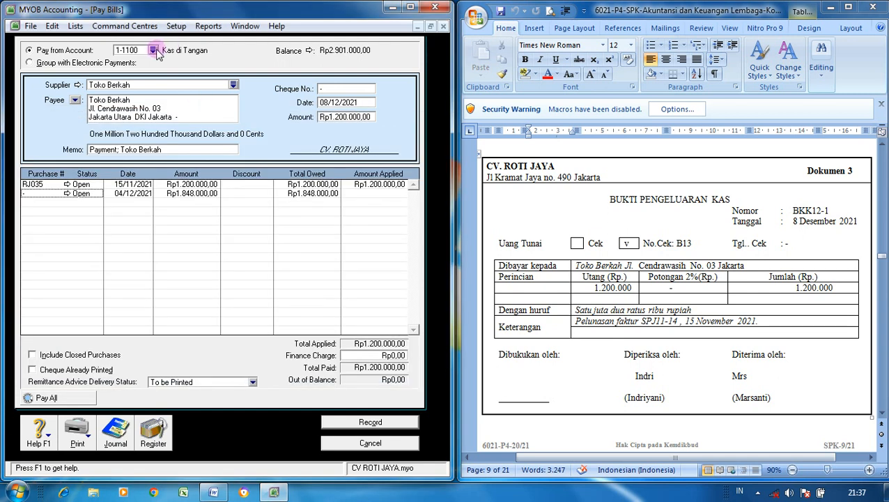
- Set the pay-from account to 1-1120 Kas Bank and record the payment after rechecking its recap, closing the payment form
click(153, 50)
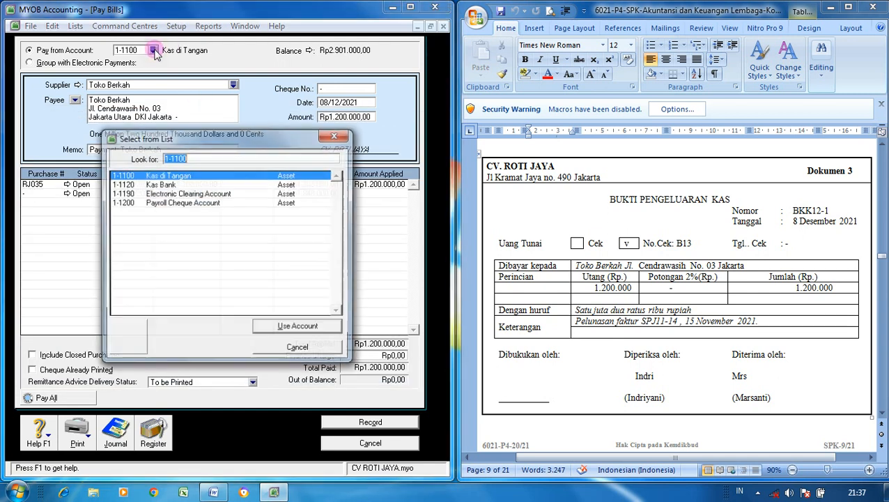
click(178, 184)
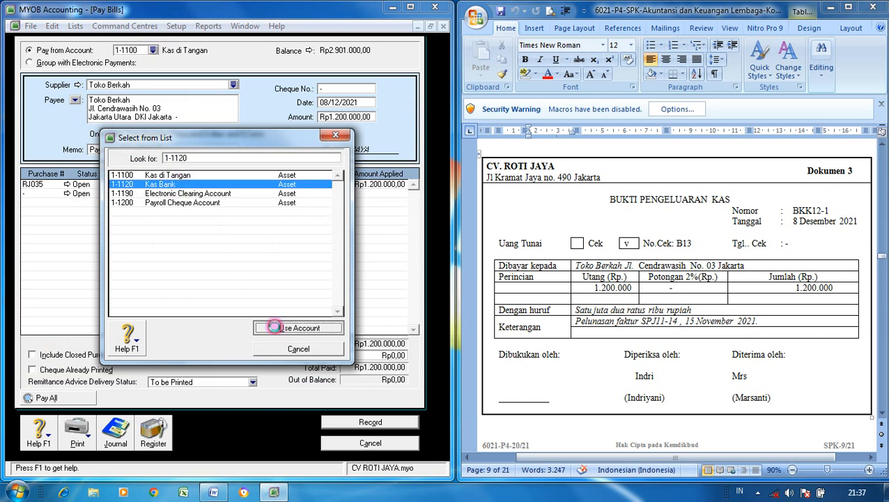
click(274, 327)
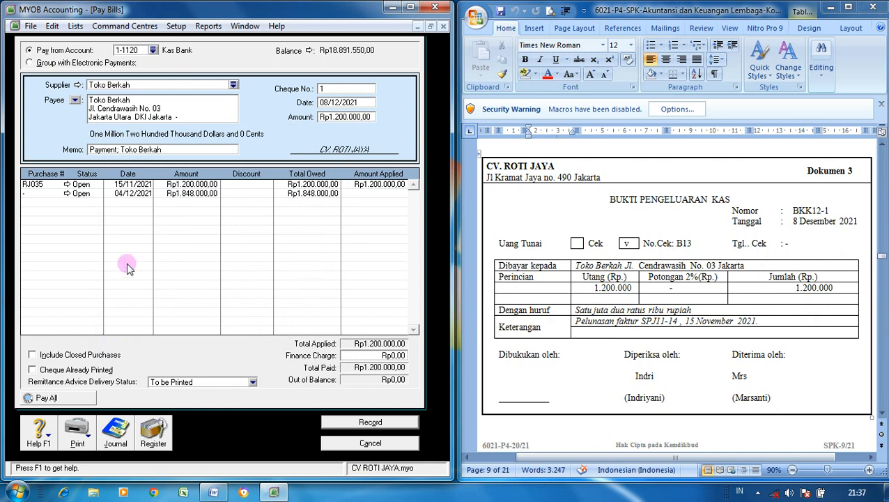
key(ctrl+r)
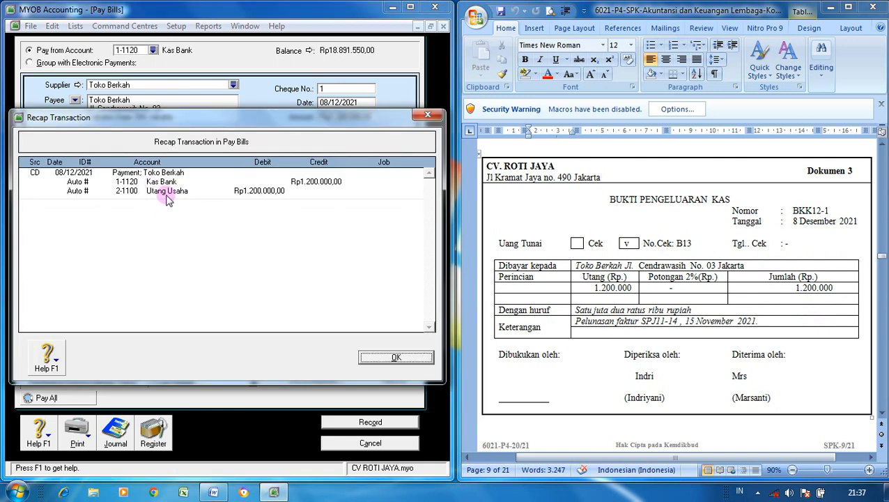
click(394, 357)
click(389, 420)
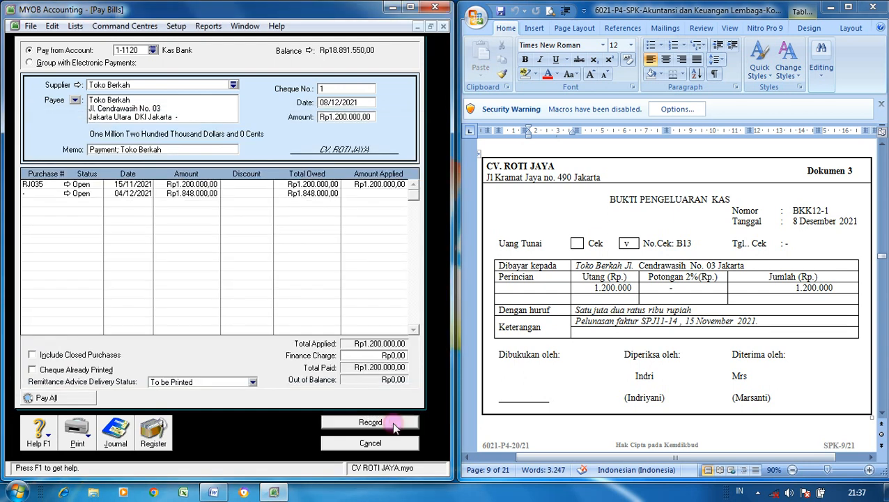
click(400, 444)
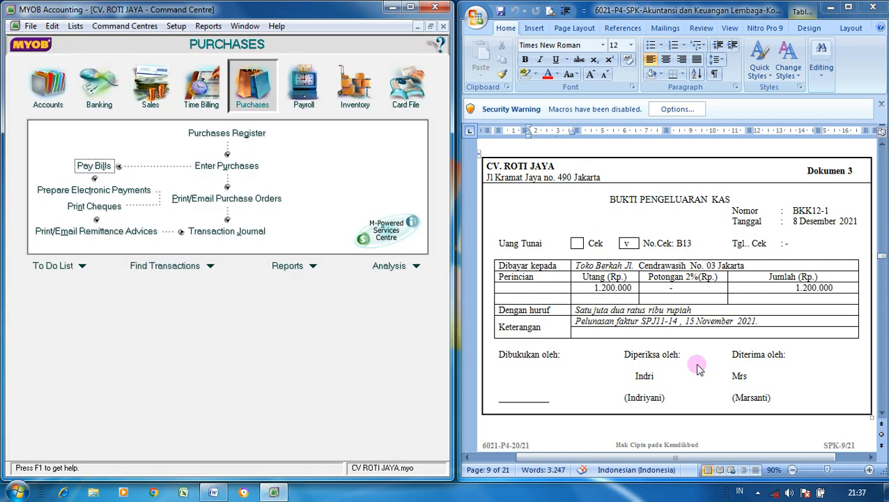
- Review Dokumen 4 in the Word document and start a new account from the Accounts Easy Setup Assistant
scroll(881, 413, down, 5)
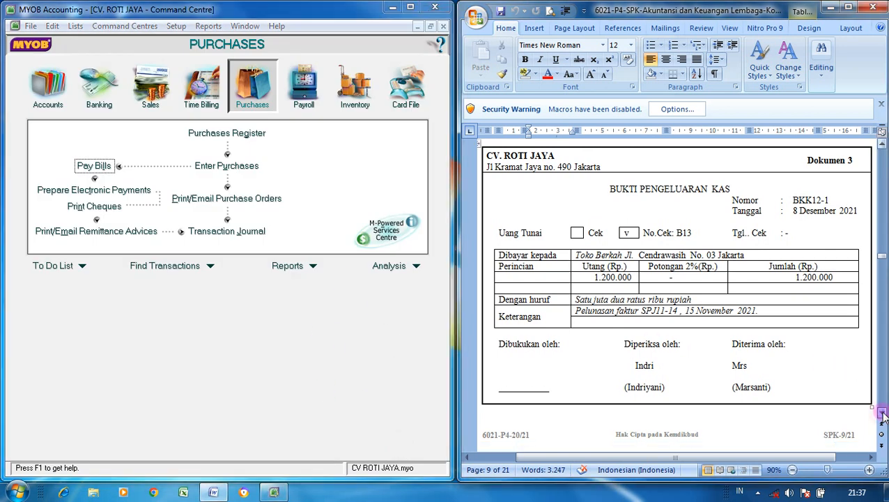
scroll(881, 412, down, 7)
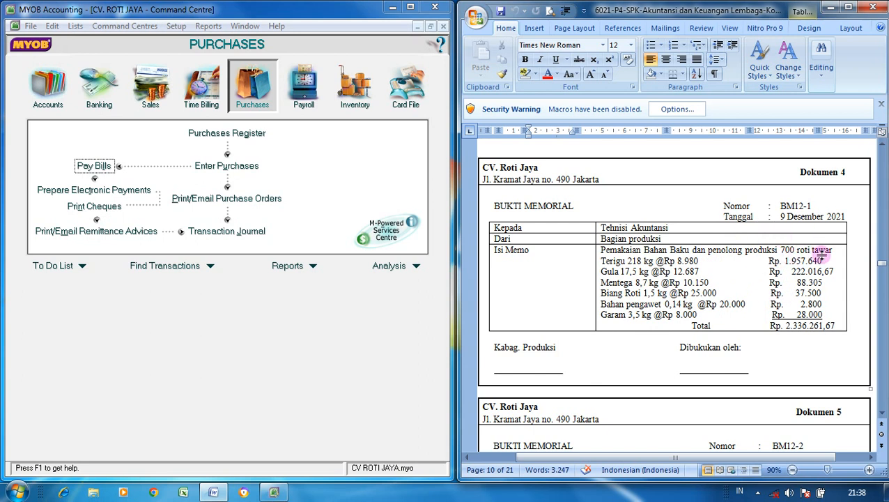
click(339, 356)
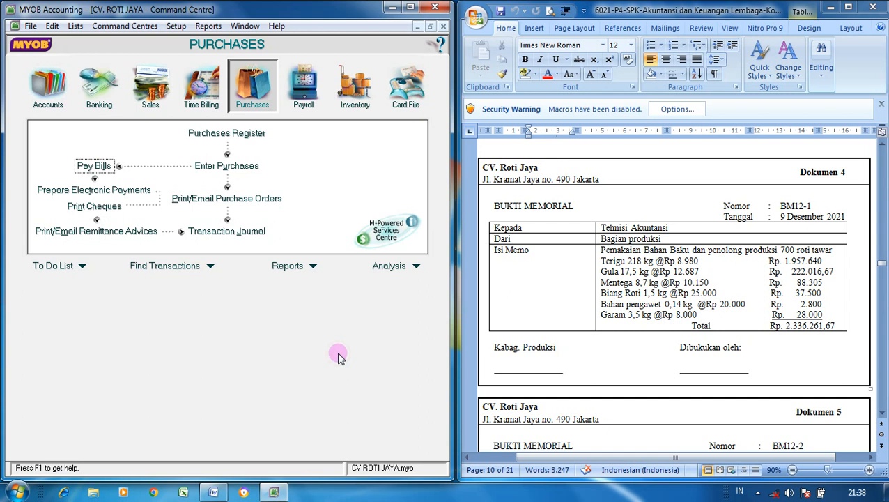
click(176, 27)
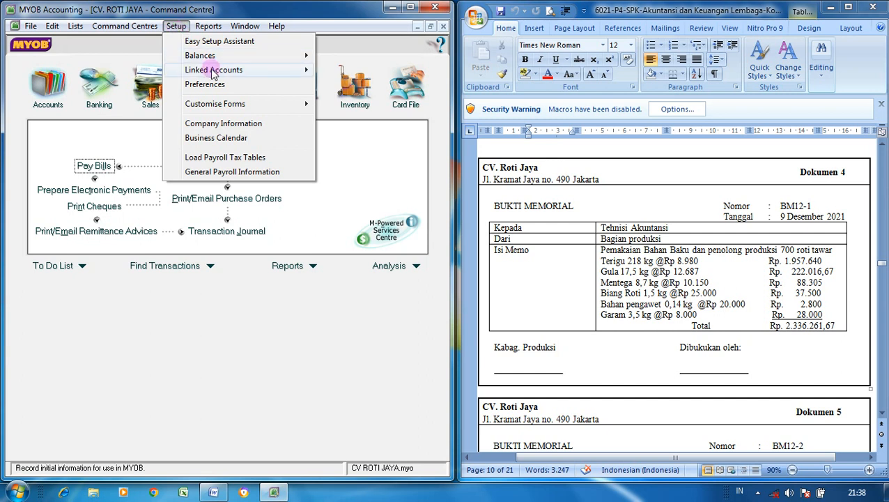
click(244, 41)
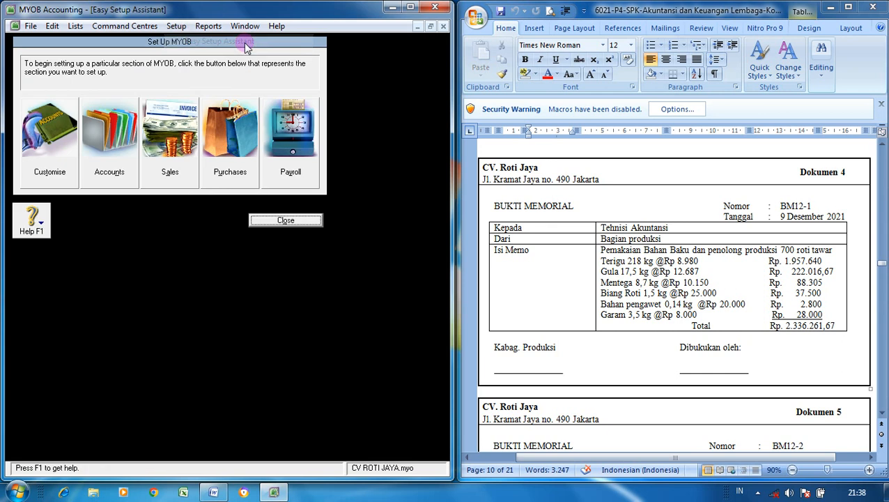
click(108, 162)
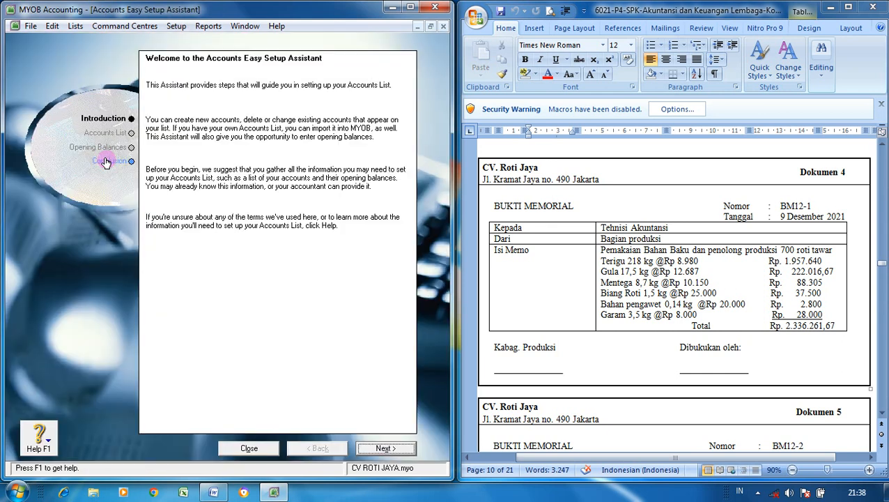
click(373, 451)
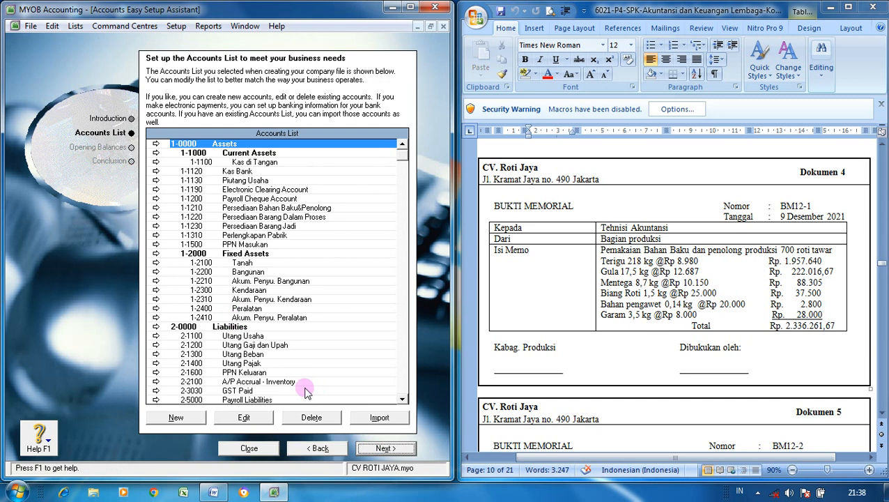
click(176, 418)
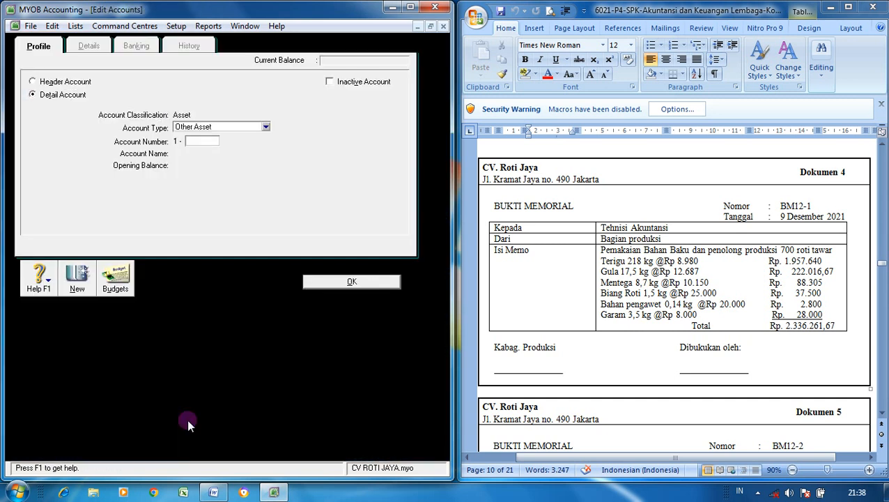
- Define the new account as Cost of Sales type, number 5-1020, named "Biaya Bahan Baku dan Penolong"
click(265, 127)
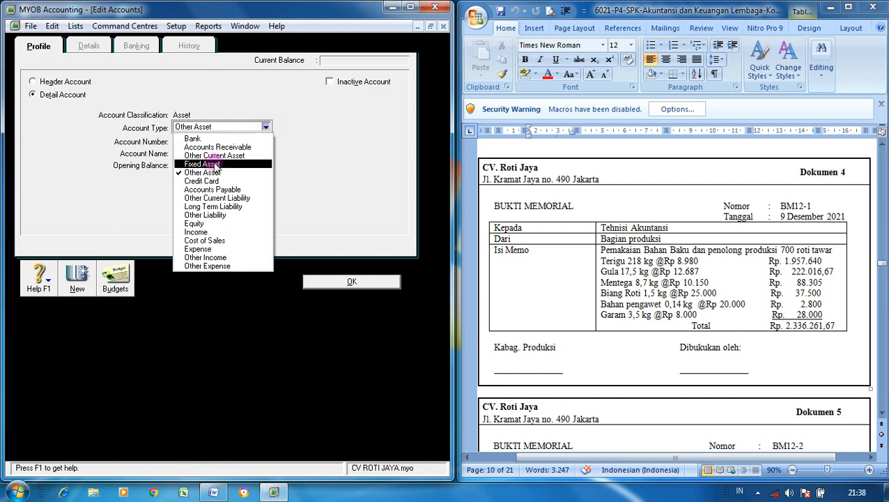
click(220, 241)
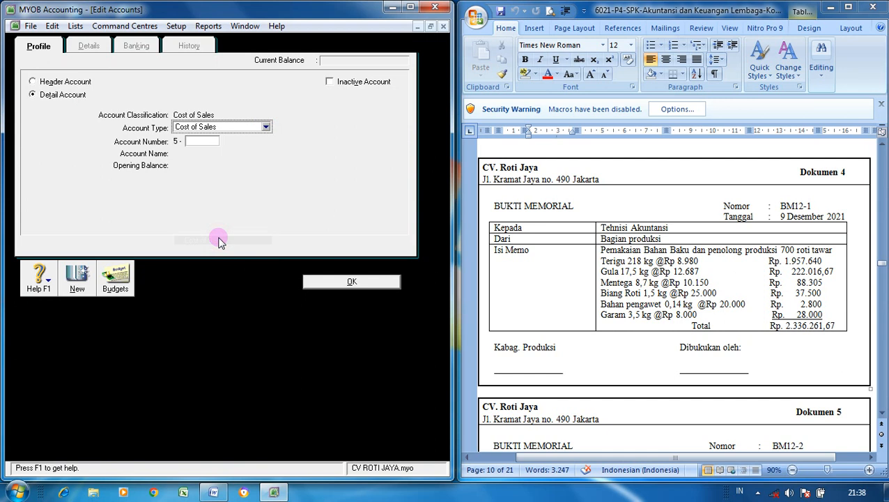
click(208, 140)
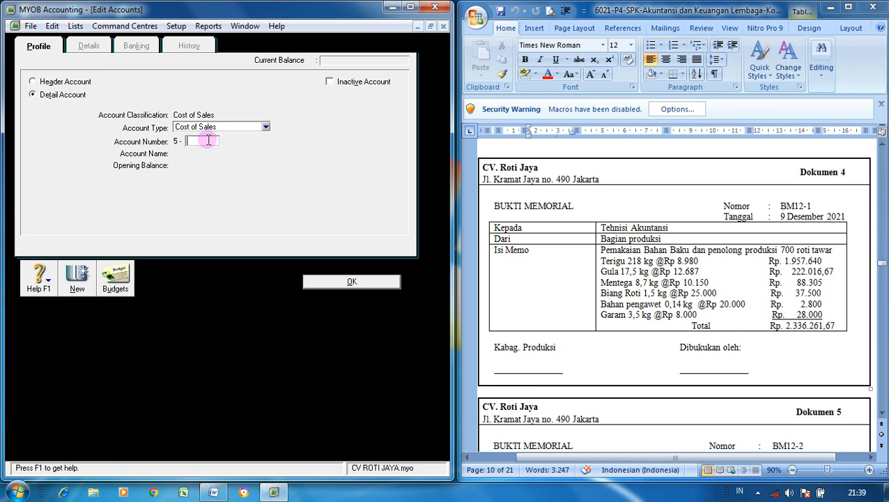
text(1020)
key(Tab)
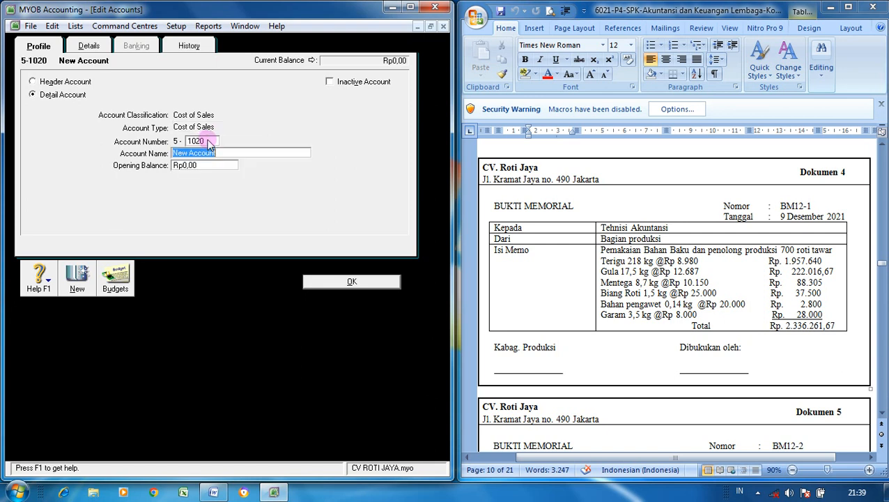
text(Biaya Bahan Baku )
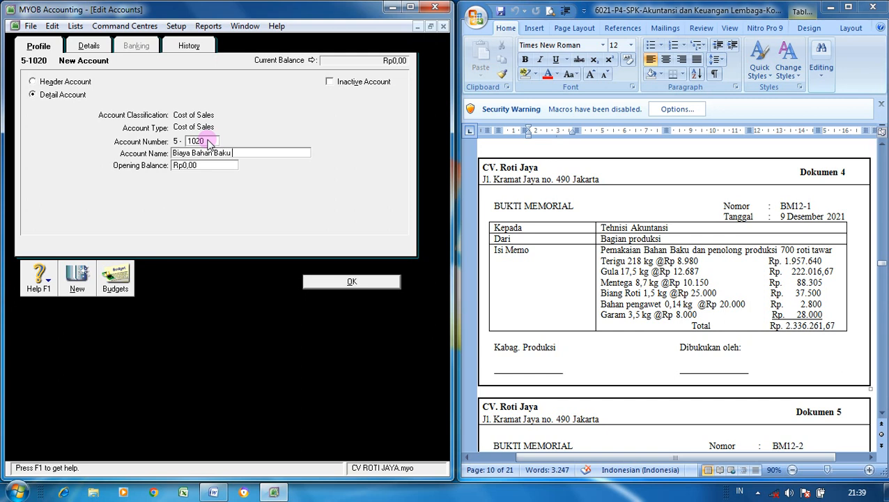
text(dan Penolong)
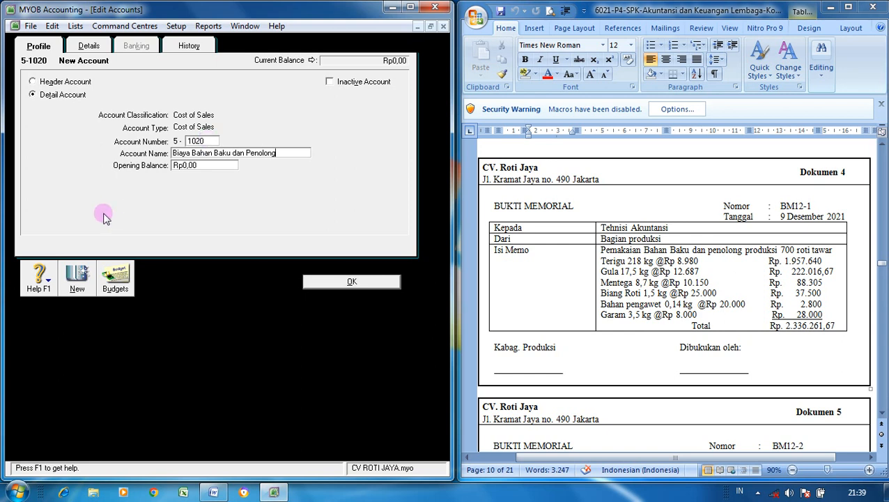
- Add another Cost of Sales account numbered 5-1010 named "Biaya Produksi" and finish account editing
click(75, 267)
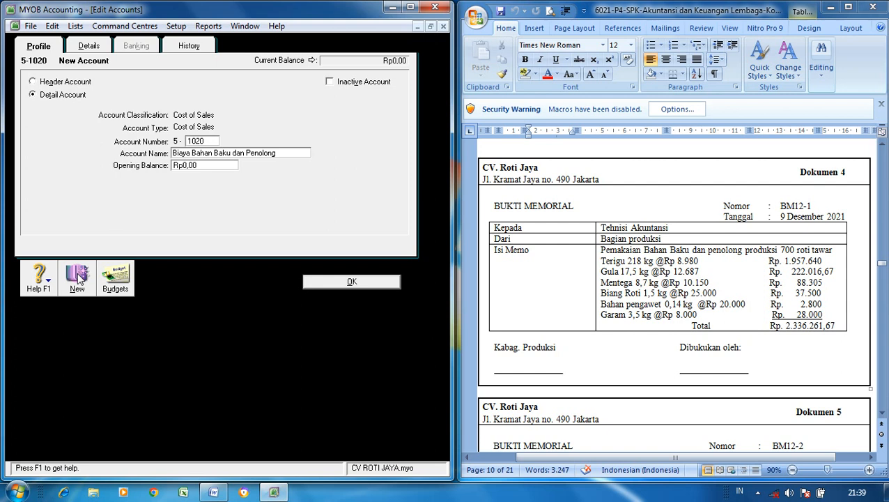
click(77, 276)
text(1010)
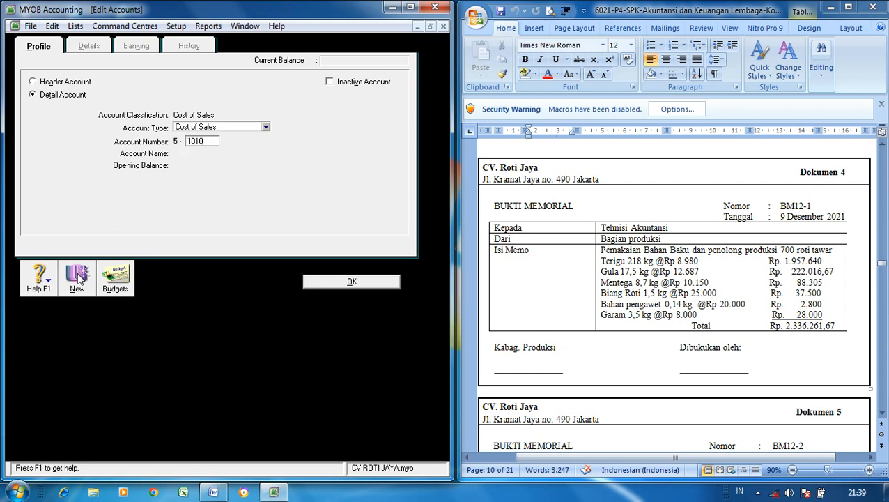
key(Tab)
text(Biaya )
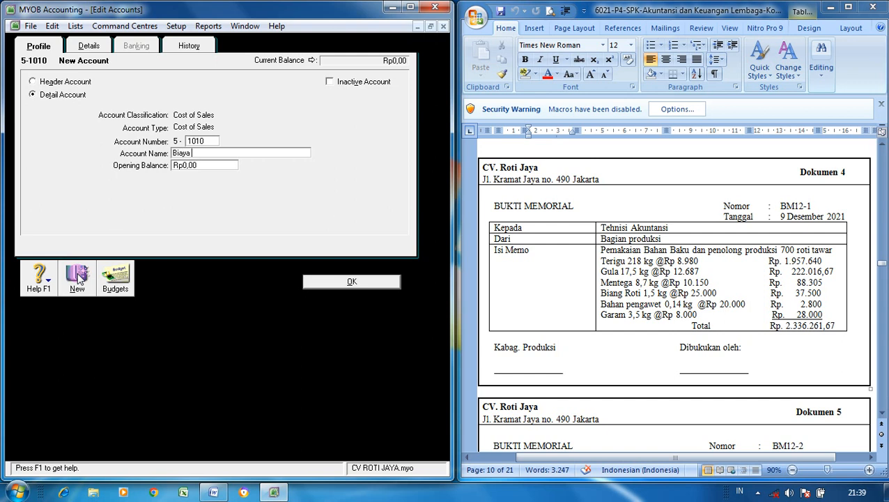
text(Produksi)
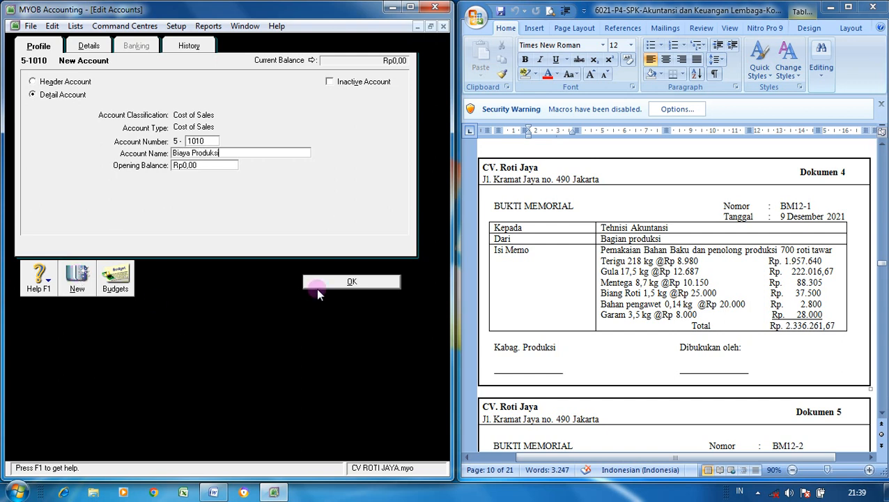
click(348, 282)
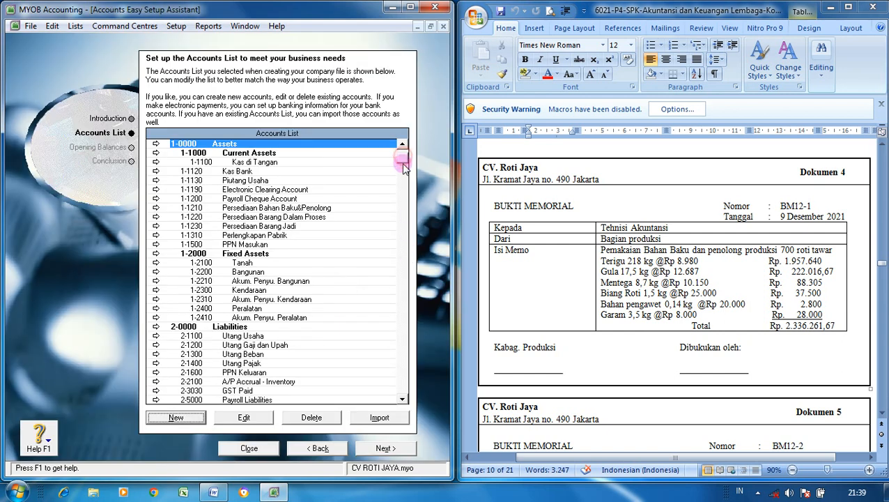
- Check the Cost of Sales entries in the accounts list and close the setup assistants
scroll(402, 394, down, 10)
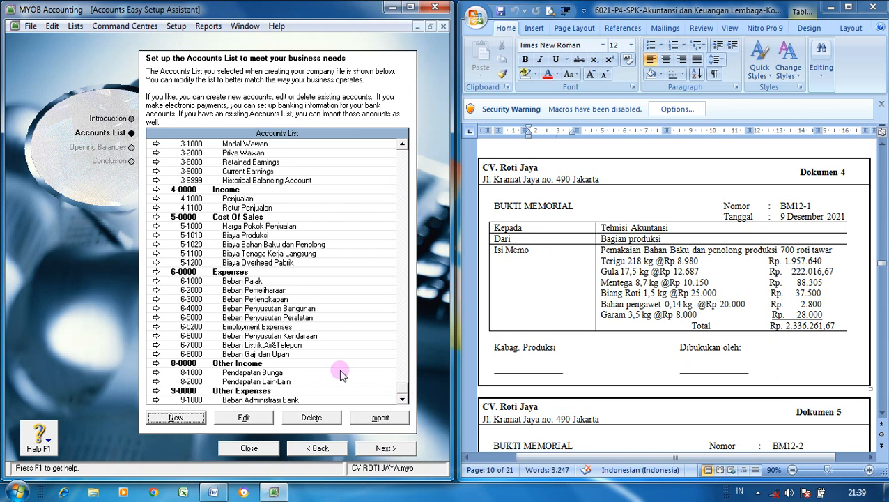
click(265, 354)
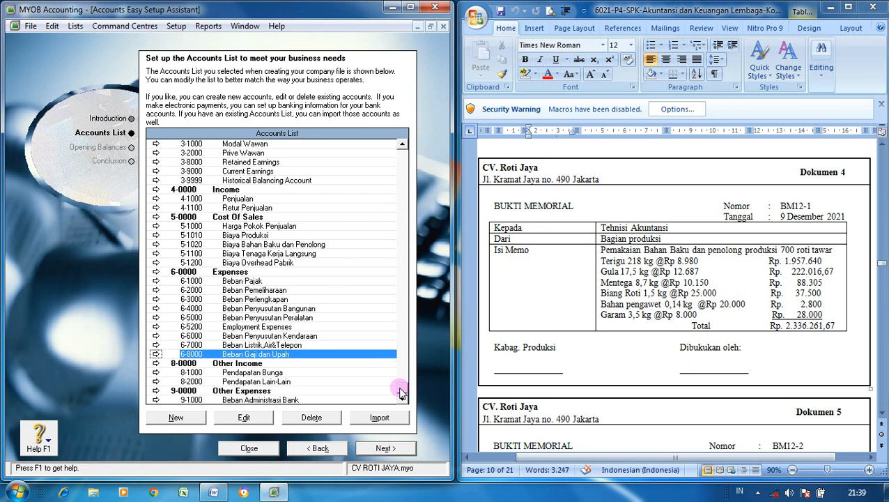
click(262, 447)
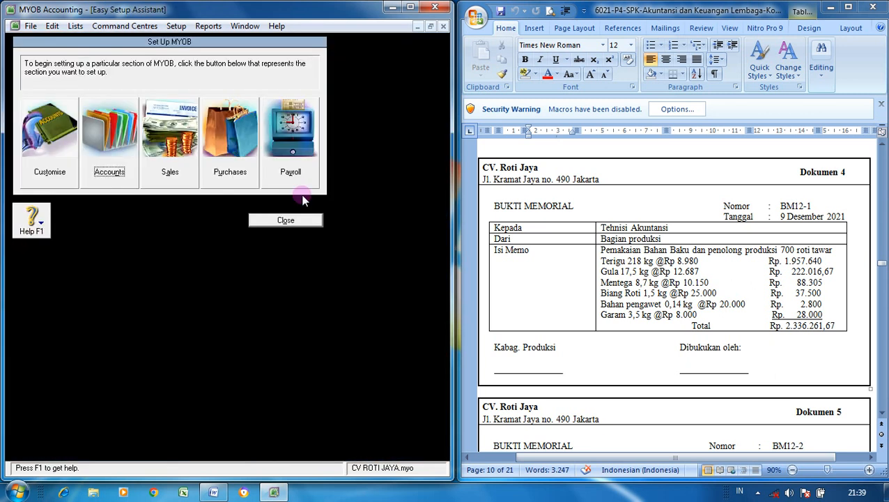
click(309, 222)
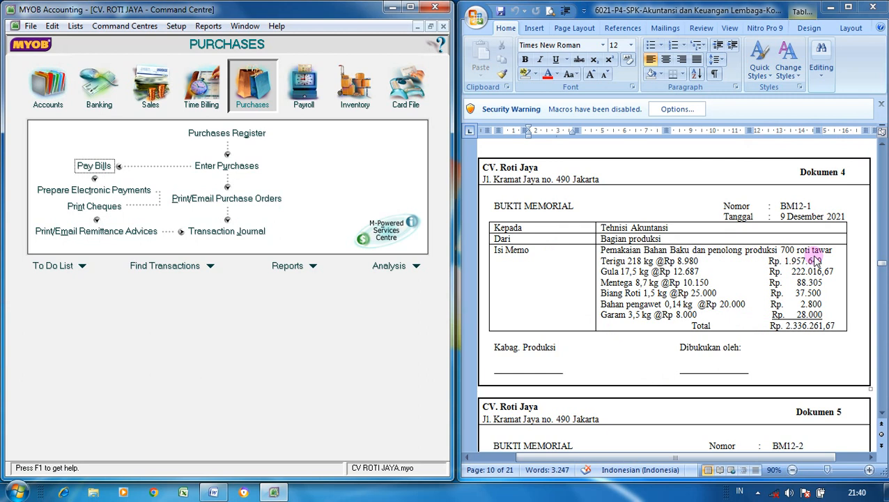
- Start an inventory adjustment for Dokumen 4 with inventory journal number BM12-1
click(343, 328)
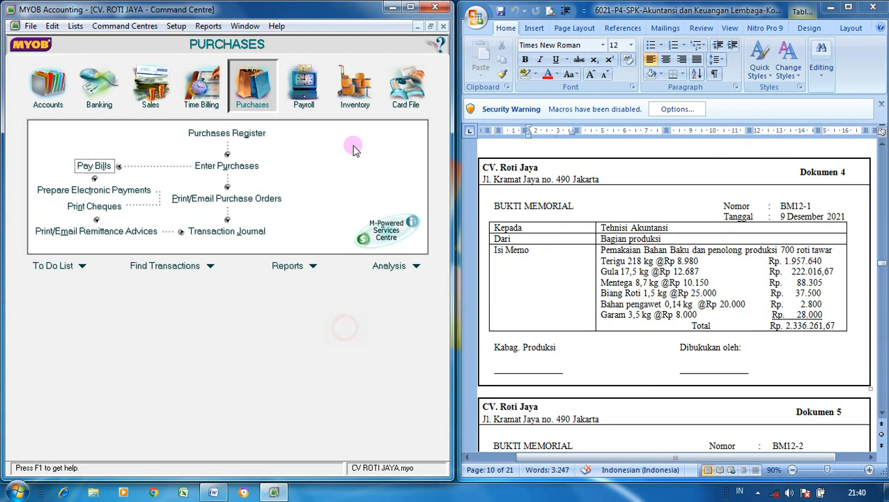
click(355, 110)
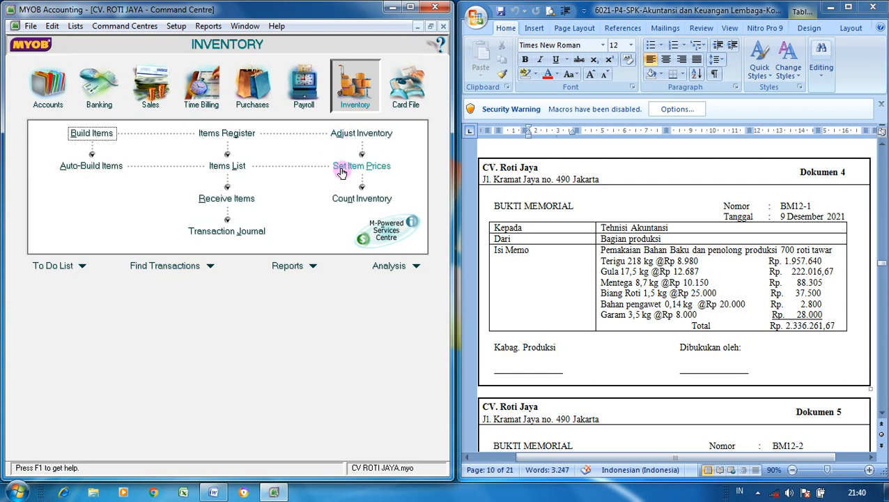
click(343, 134)
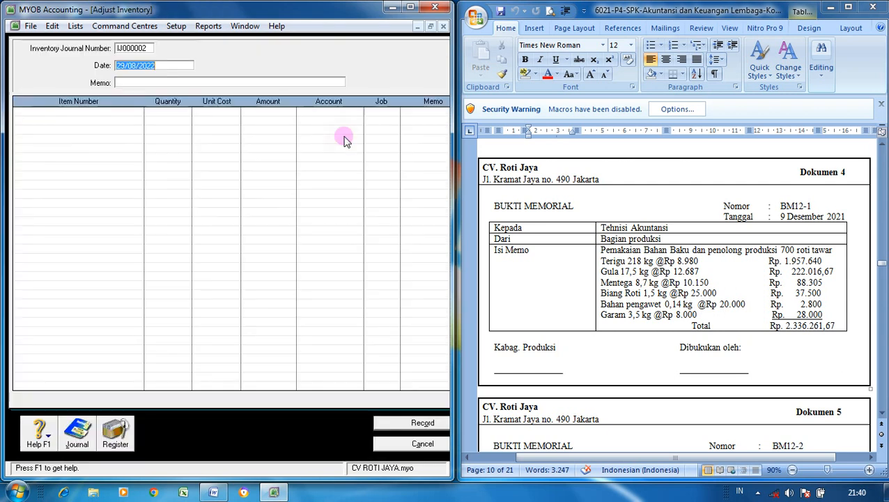
click(149, 47)
text(BM12-1)
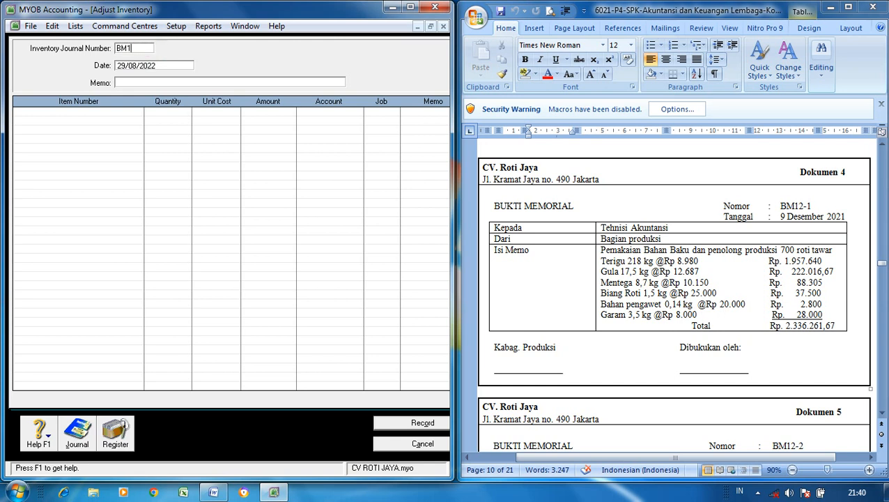
- Set the adjustment's date to 9/12/2021 and its memo to "Pemakaian Bahan Baku dan Penolong"
click(159, 65)
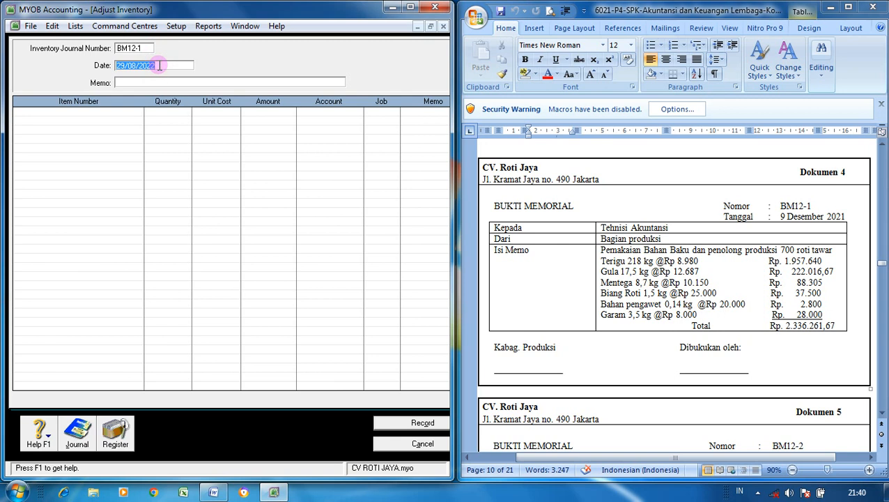
text(9/12/)
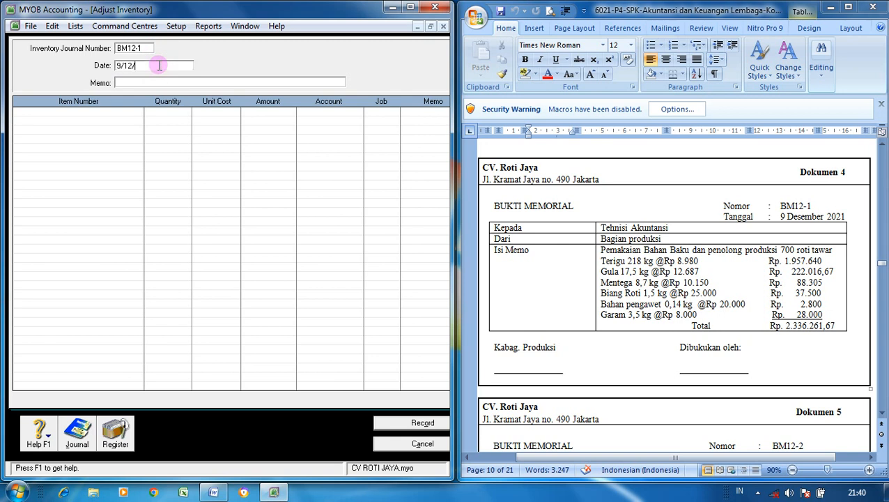
text(2021)
click(172, 79)
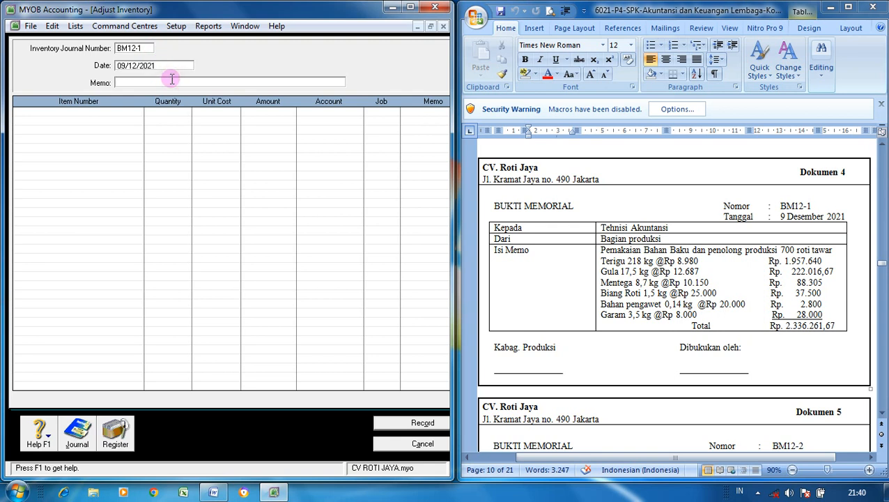
text(Pemakaian Bahan Baku d)
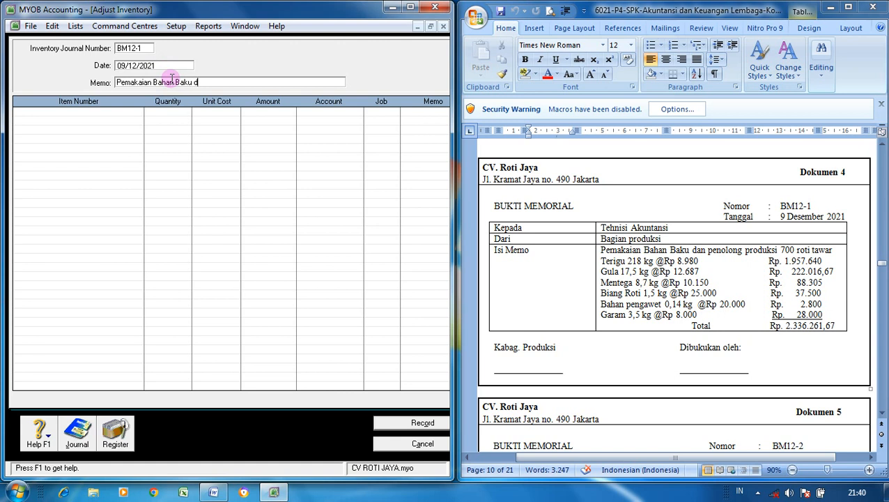
text(an Penolong)
- Enter item M02 (Terigu) on the first adjustment line with a quantity of 218
click(115, 112)
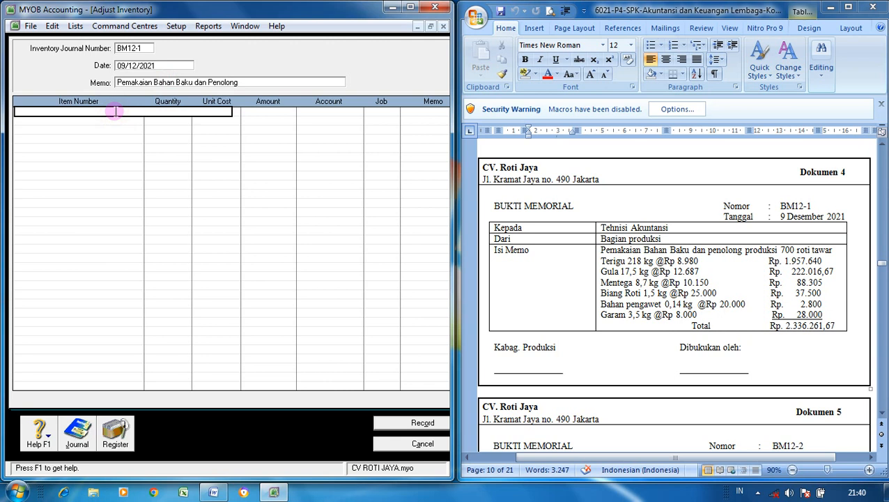
text(M02)
key(Tab)
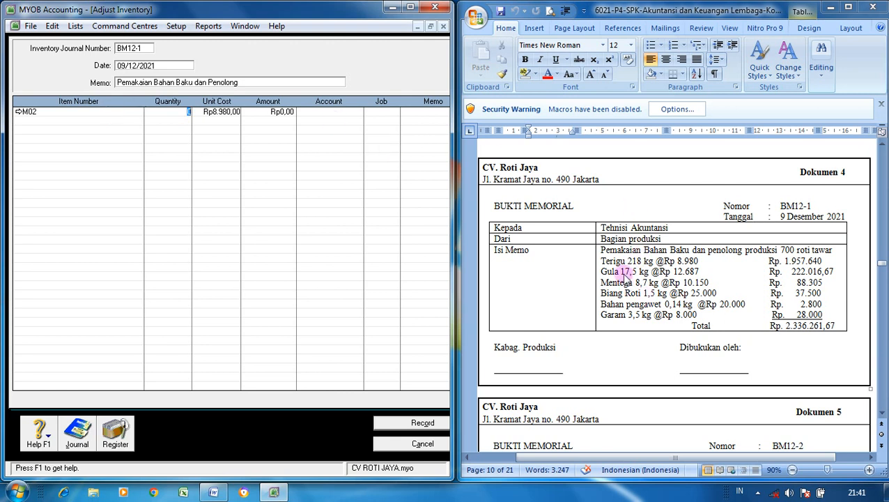
text(218)
key(Tab)
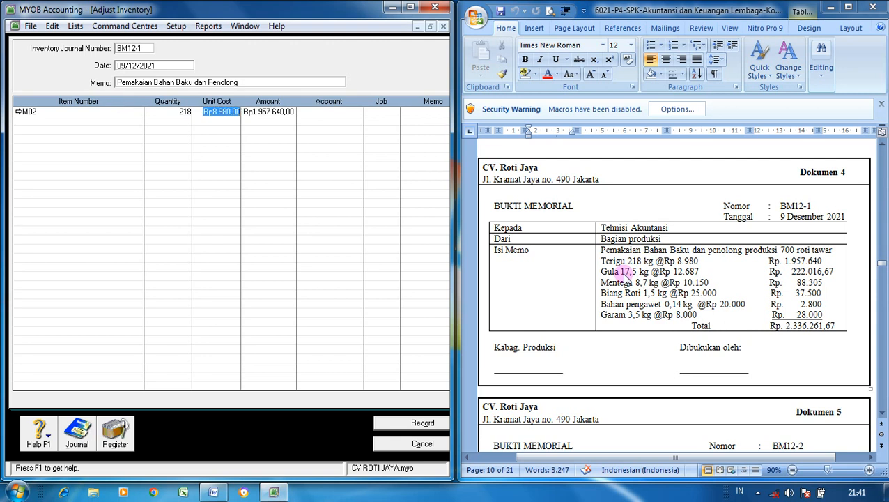
- Add item M04 (Gula) to the adjustment with a quantity of 17,5
click(134, 121)
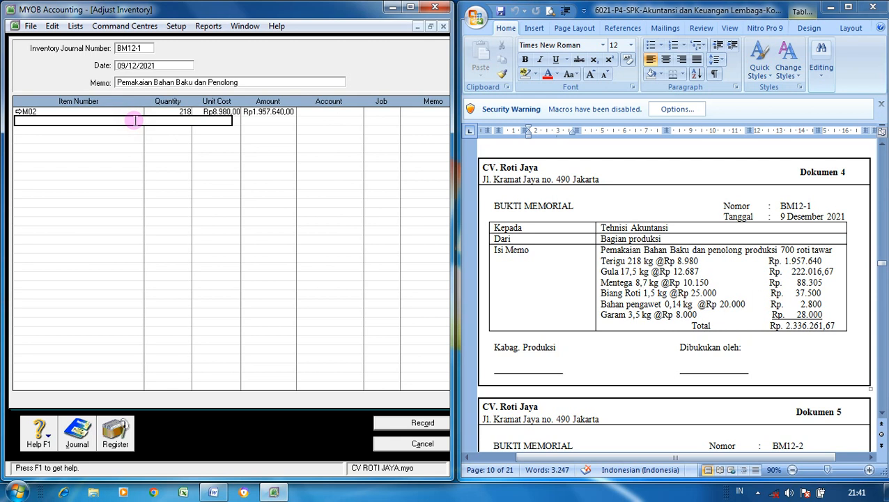
text(M04)
key(Tab)
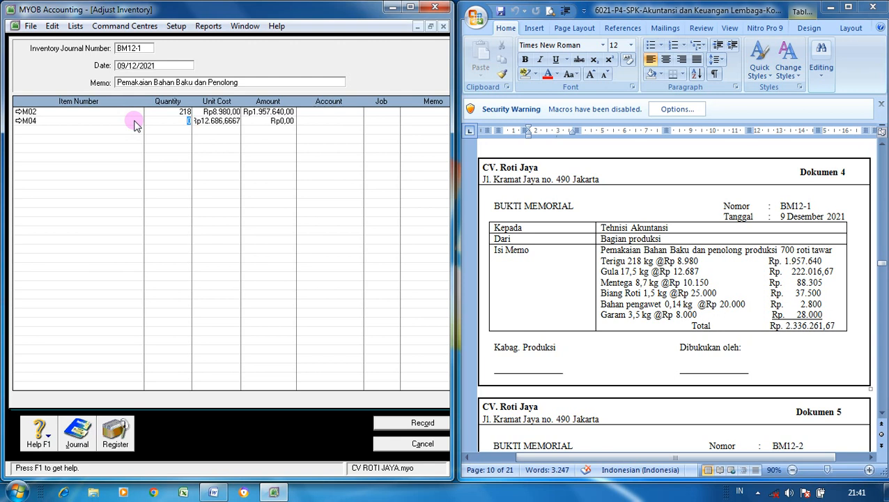
text(17,5)
key(Tab)
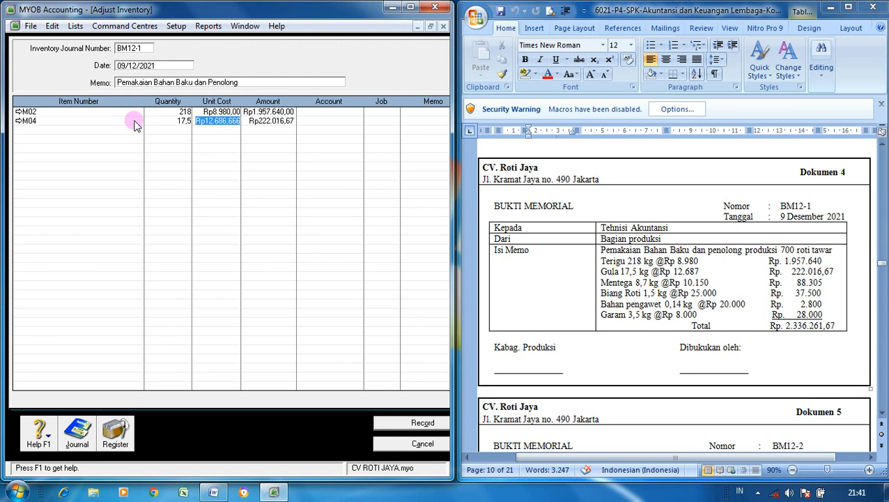
- Add item M06 (Mentega) to the adjustment with a quantity of 8,7
click(94, 131)
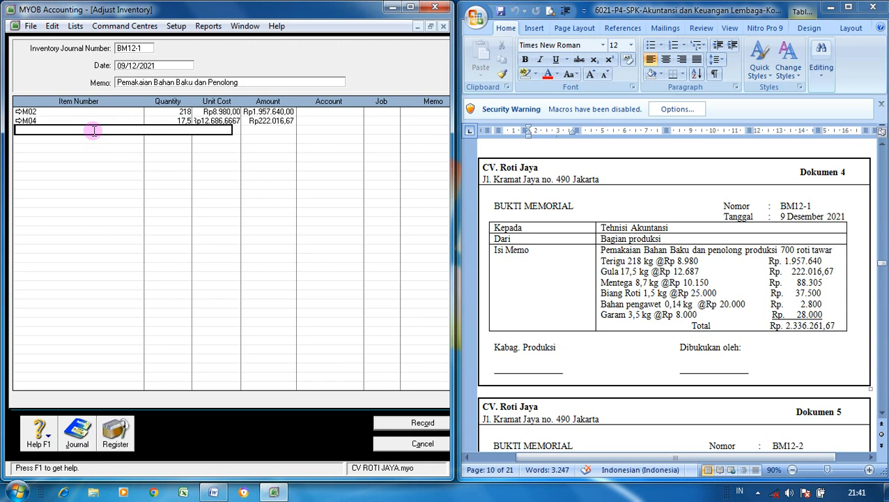
text(M06)
key(Tab)
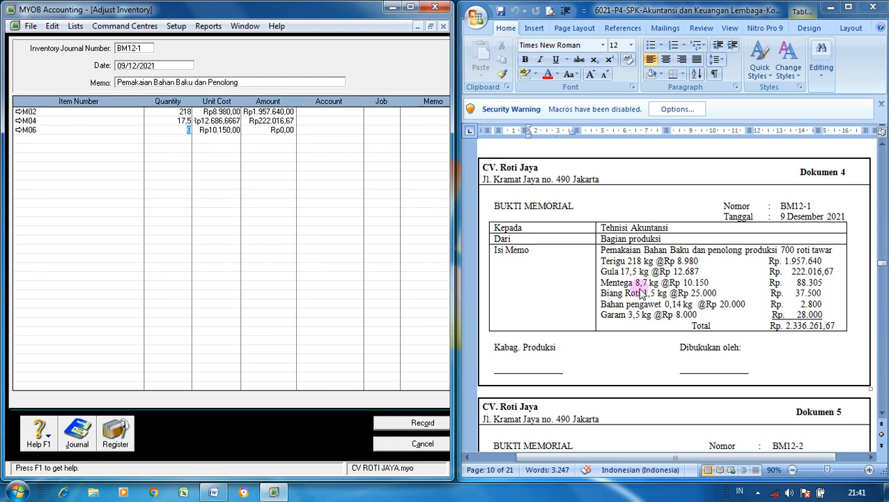
text(8,7)
key(Tab)
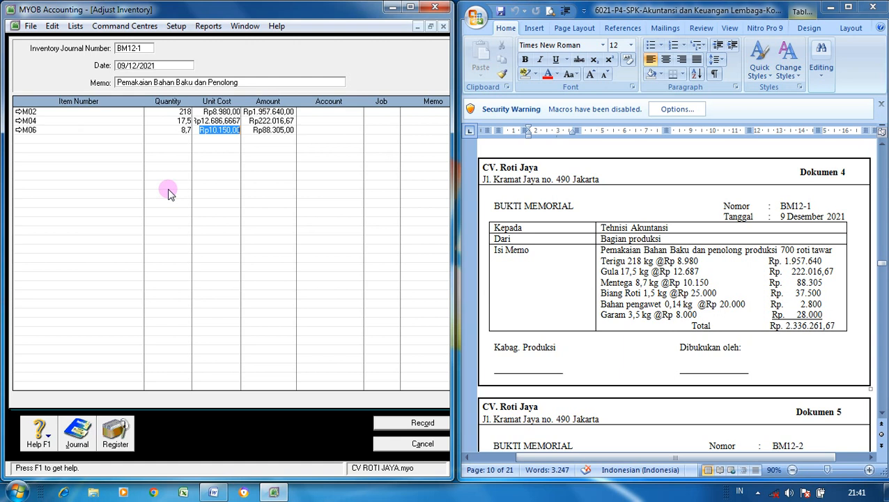
- Add item M03 (Biang Roti) to the adjustment with a quantity of 1,5
click(134, 140)
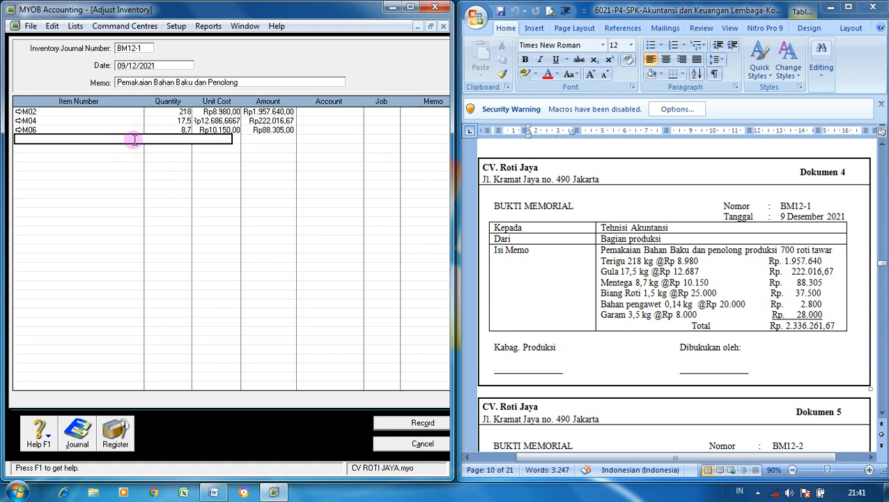
text(M03)
key(Tab)
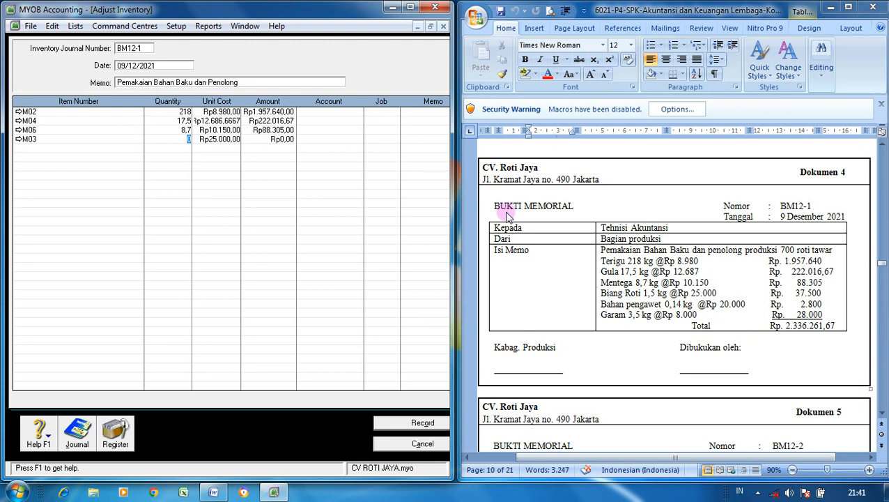
text(1,5)
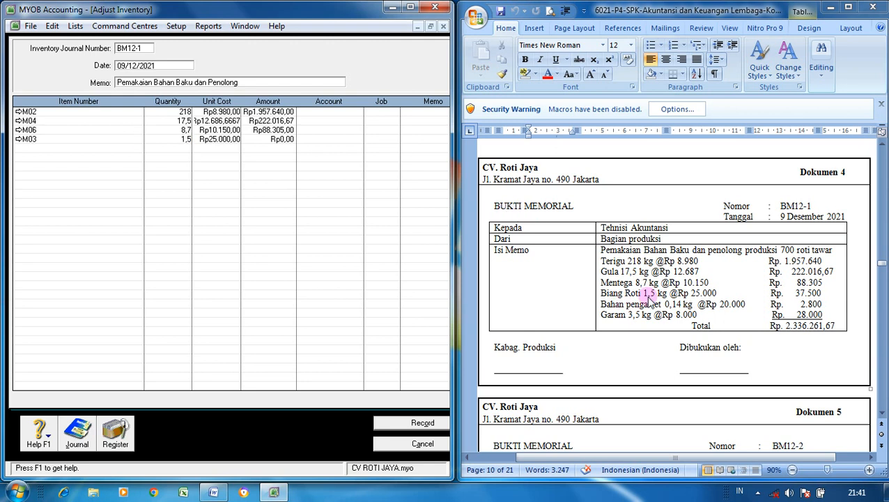
key(Tab)
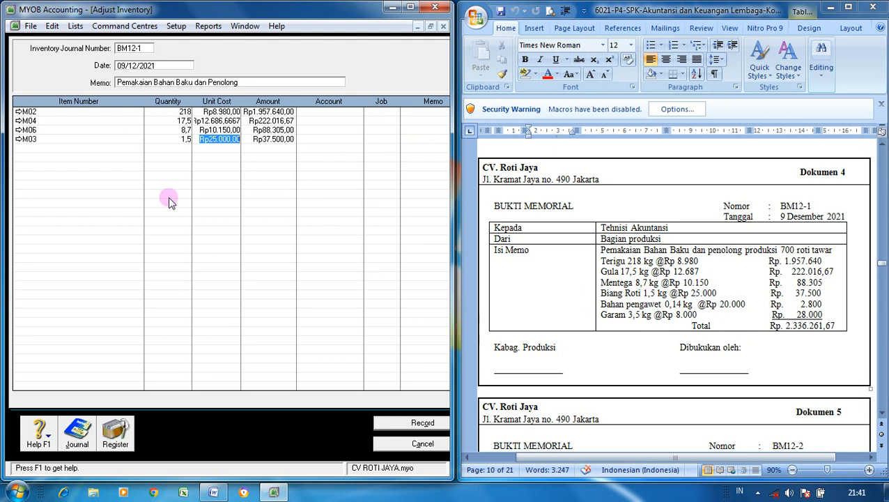
- Add item M05 (Bahan pengawet) to the adjustment with a quantity of 0,14
click(114, 146)
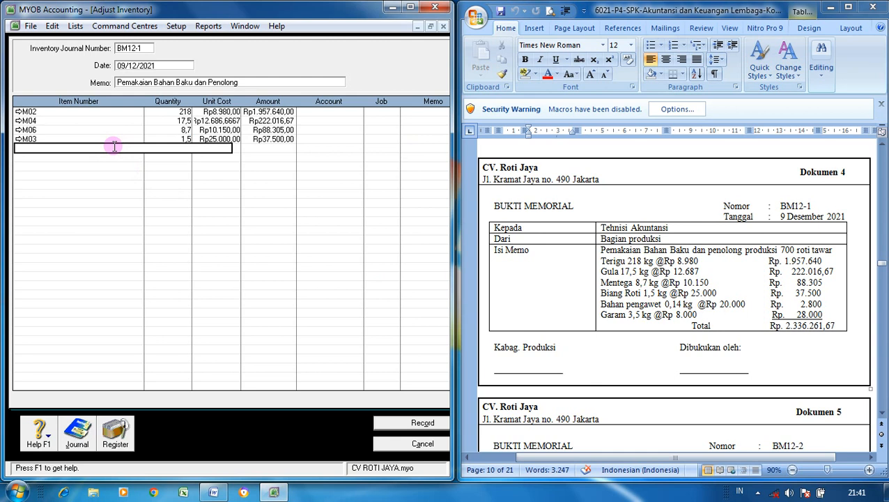
text(M05)
key(Tab)
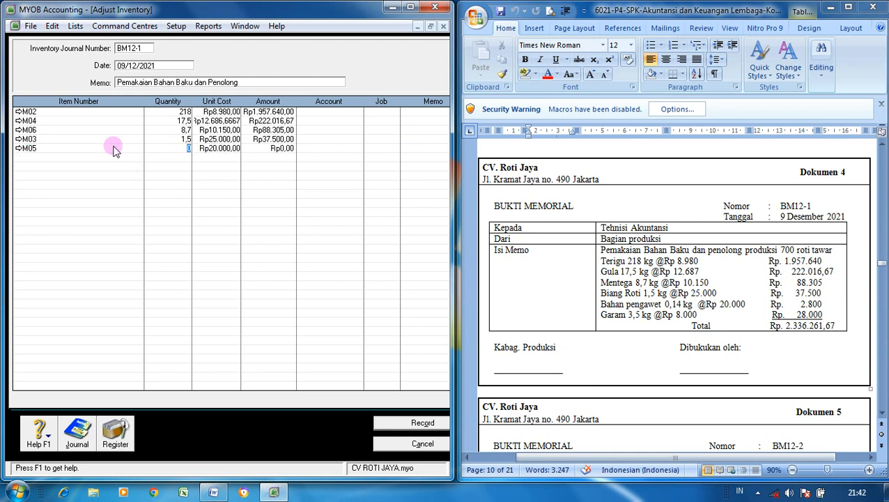
text(0,14)
key(Tab)
- Add item M07 (Garam) to the adjustment with a quantity of 3,5
click(86, 155)
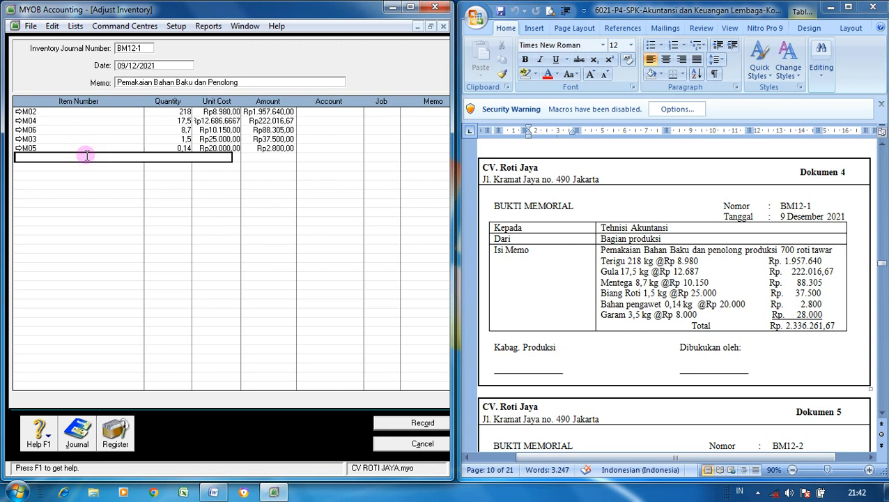
text(M07)
key(Tab)
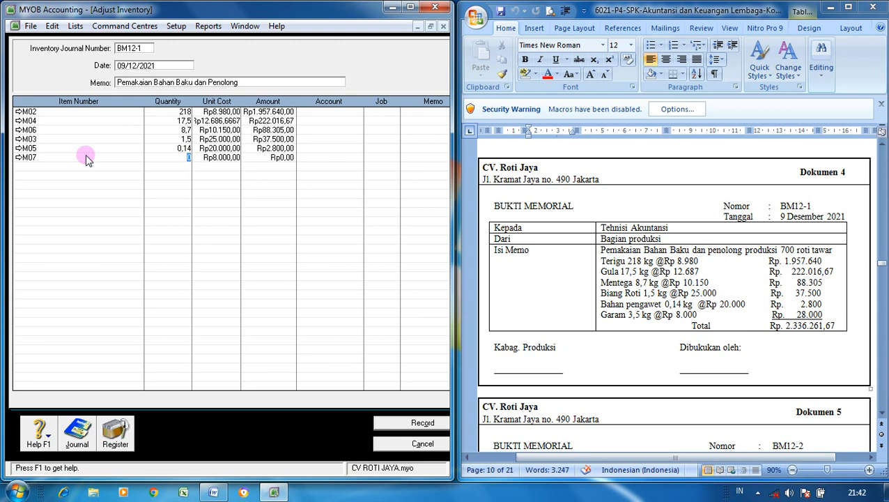
text(3,5)
key(Tab)
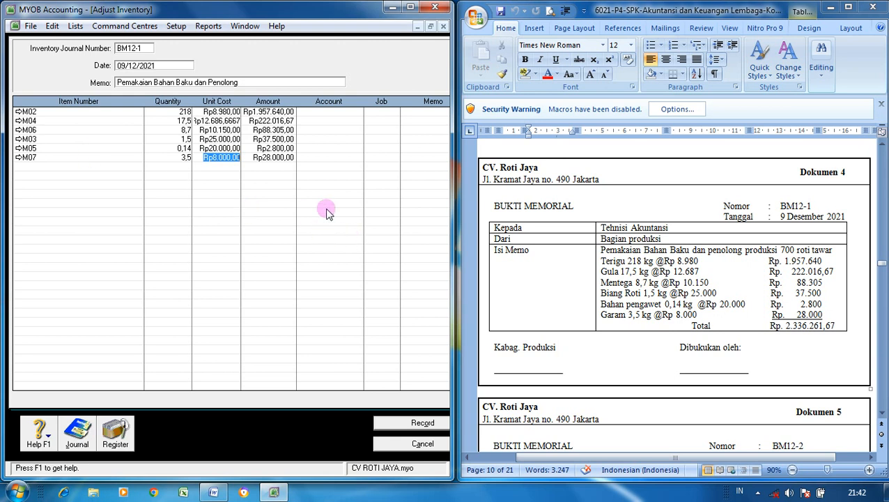
- Assign account 5-1020 (Biaya Bahan Baku dan Penolong) to the M02 and M04 lines of the adjustment
click(339, 113)
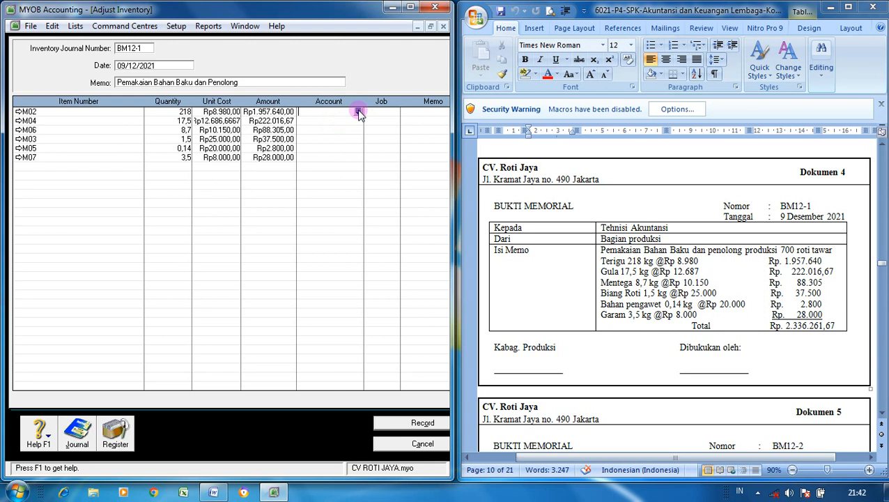
click(358, 112)
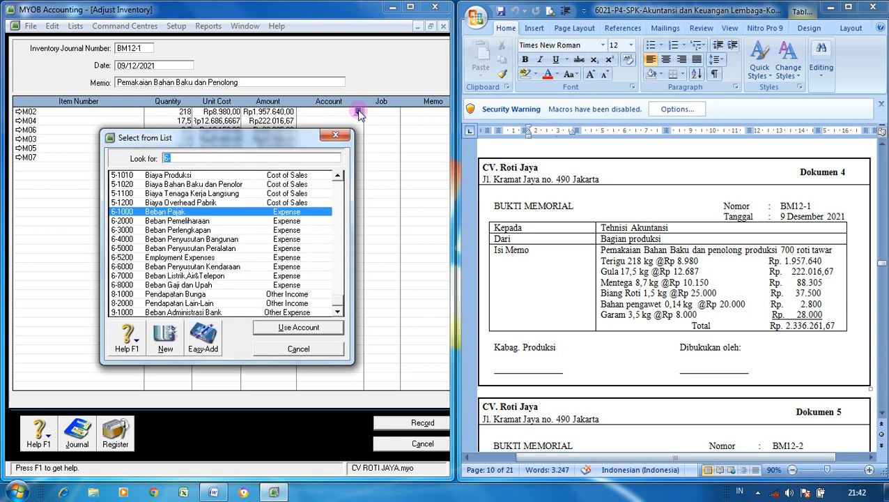
click(235, 184)
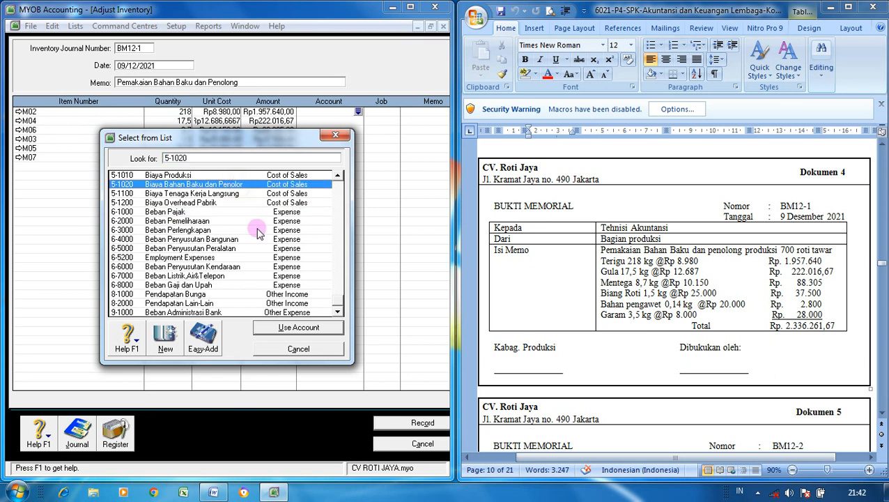
click(290, 326)
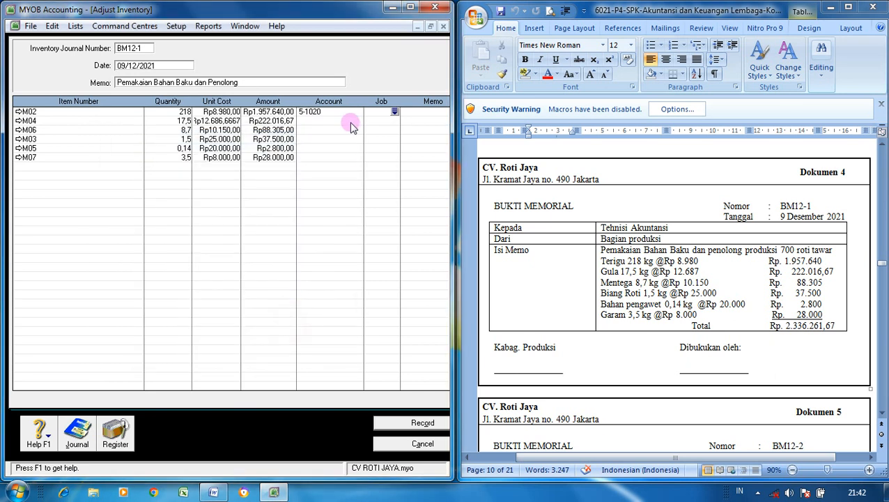
click(351, 121)
click(358, 120)
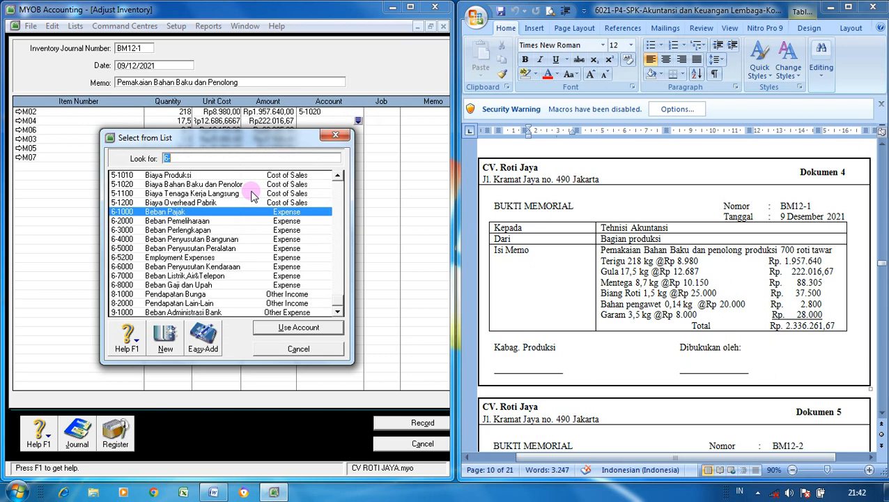
click(236, 184)
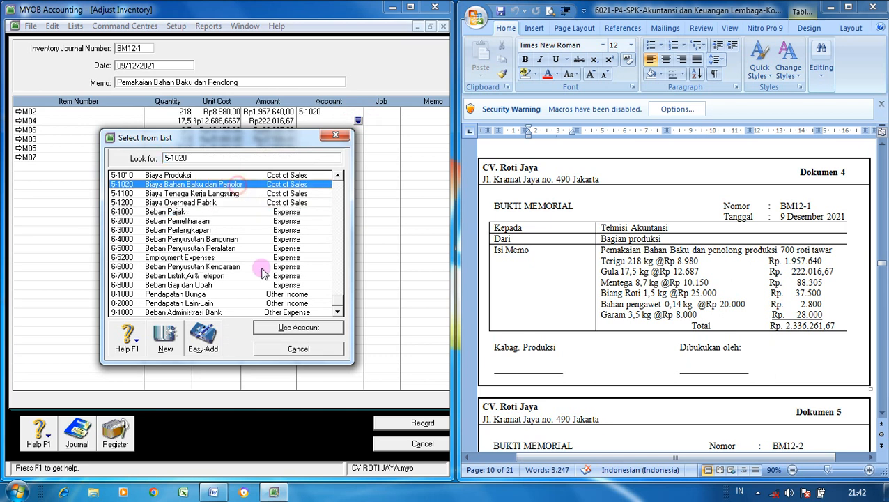
click(284, 327)
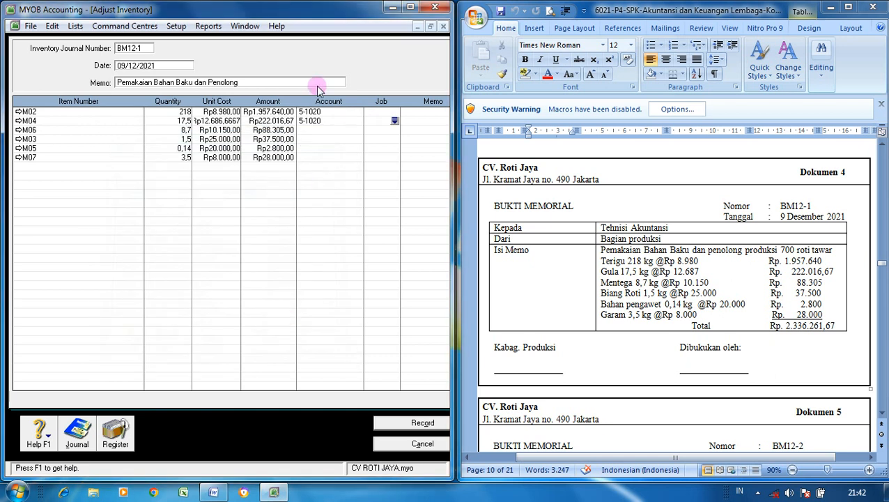
- Assign account 5-1020 to the M06 and M03 lines of the adjustment
click(330, 134)
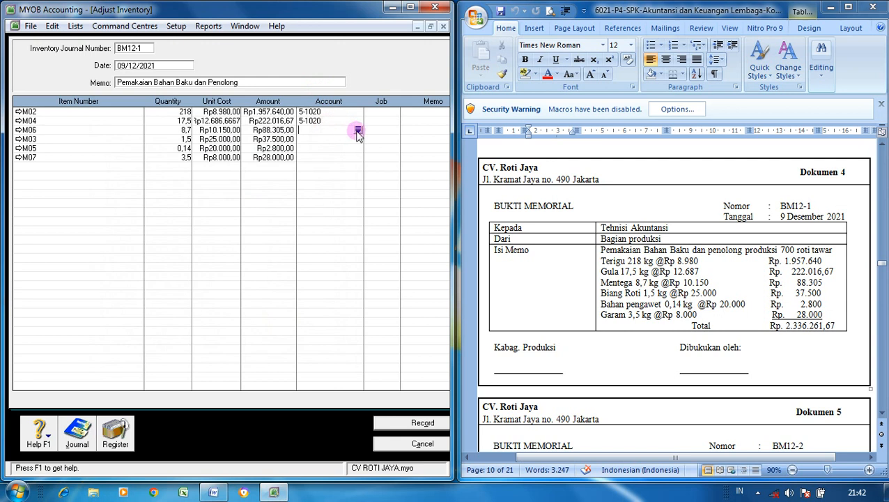
click(356, 132)
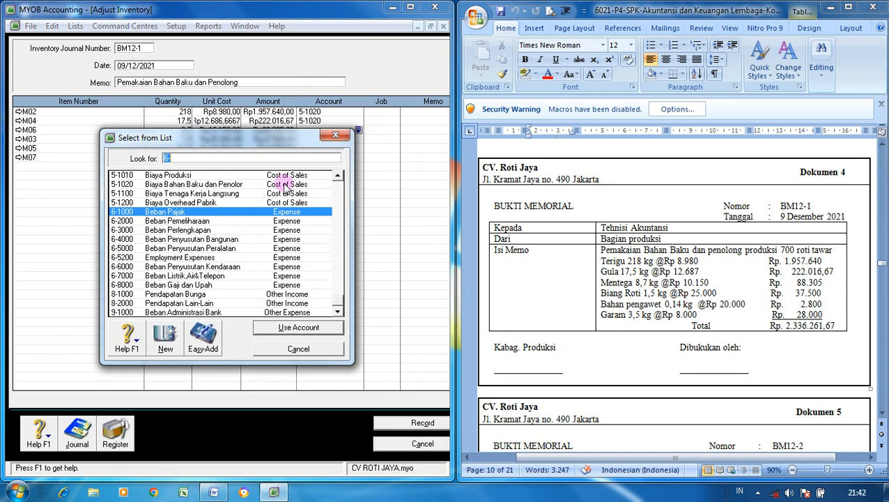
click(284, 184)
click(288, 329)
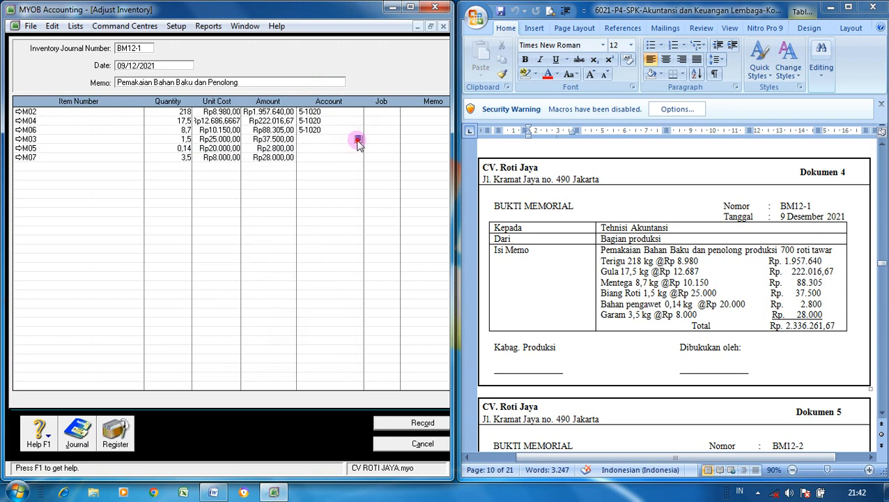
click(357, 140)
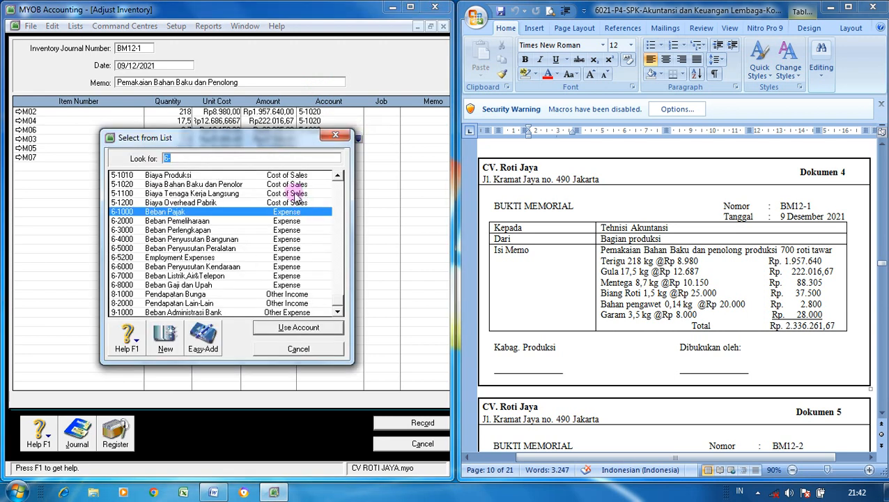
click(289, 184)
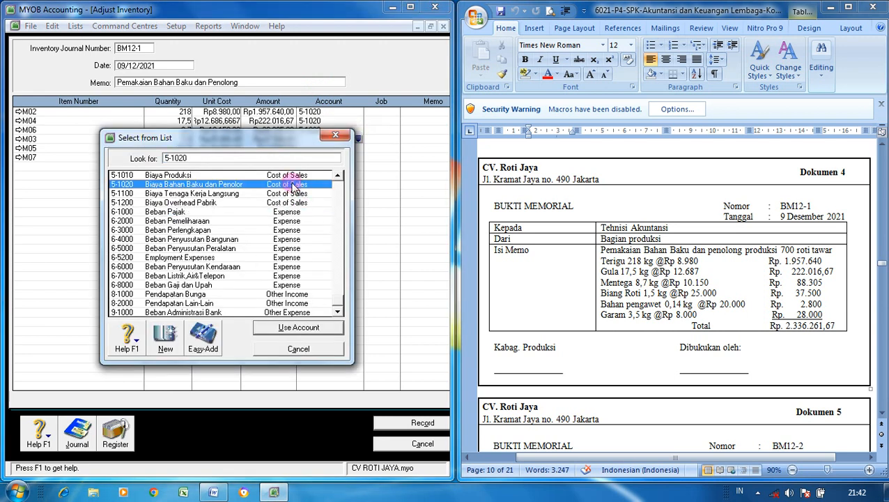
click(300, 328)
- Assign account 5-1020 to the M05 and M07 lines of the adjustment
click(326, 148)
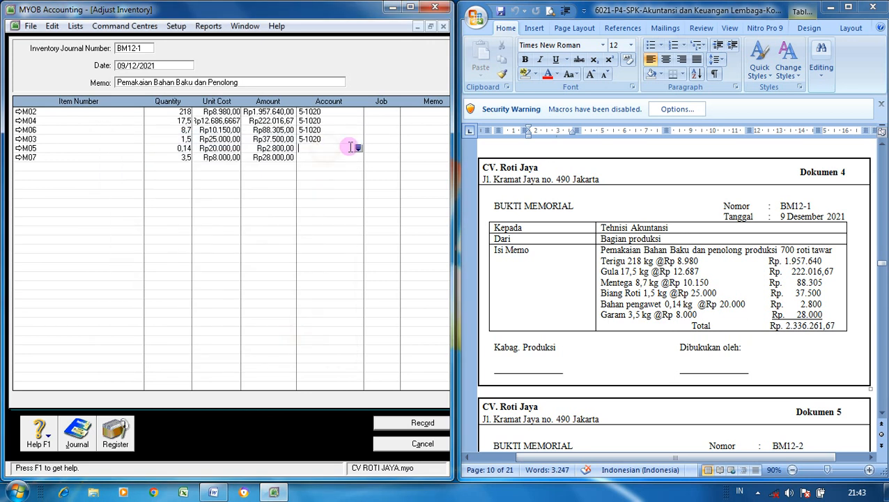
click(355, 148)
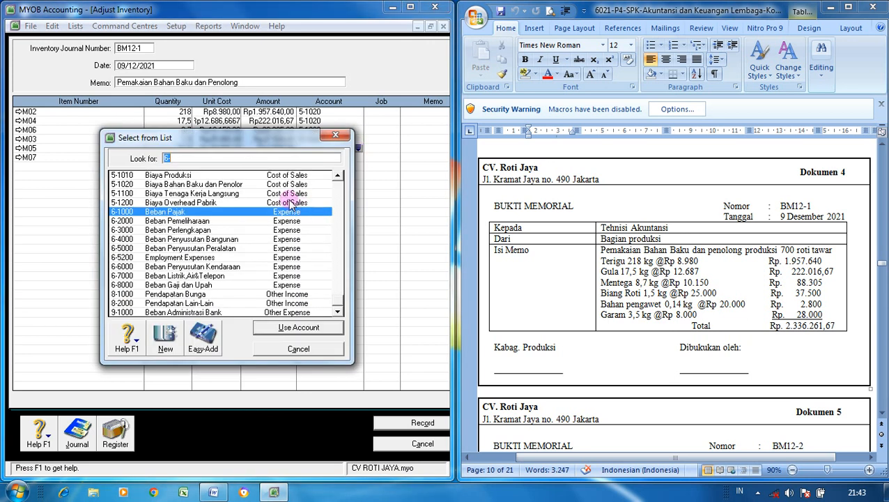
click(284, 185)
click(304, 327)
click(318, 156)
click(358, 158)
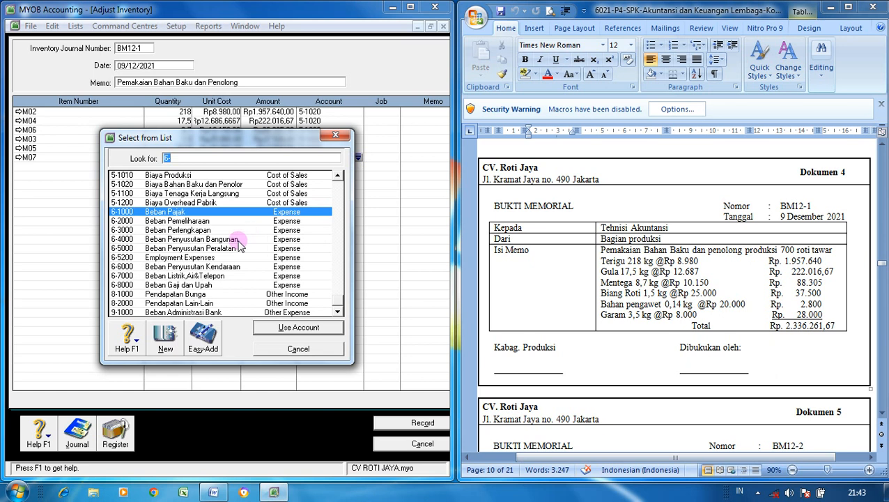
click(227, 185)
click(304, 326)
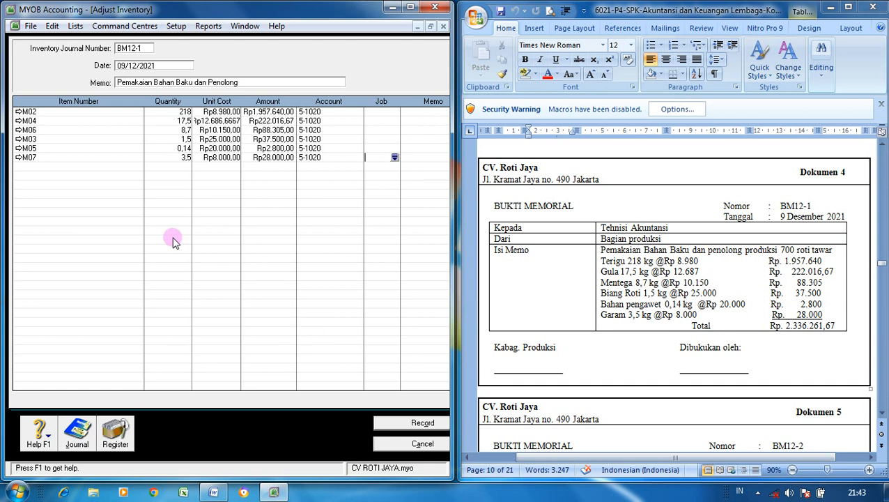
- Make the first three adjustment quantities negative: -218 for M02, -17,5 for M04 and -8,7 for M06
click(170, 111)
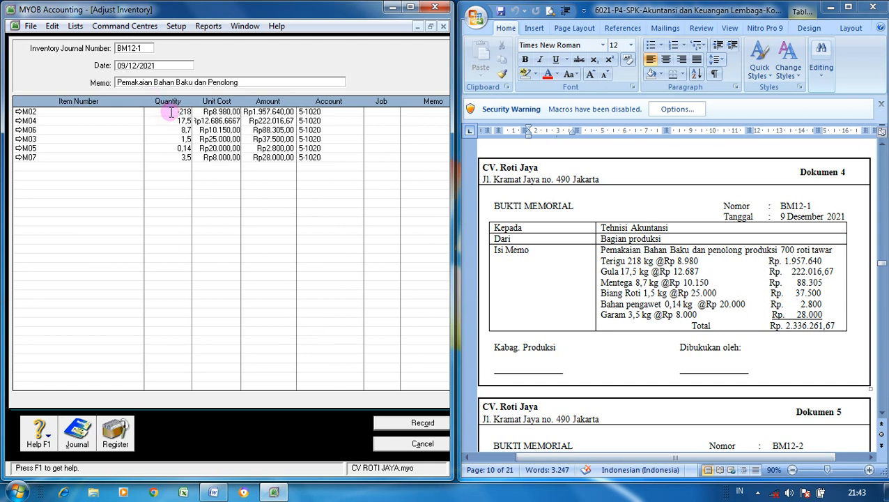
text(-)
click(174, 121)
text(-)
click(179, 130)
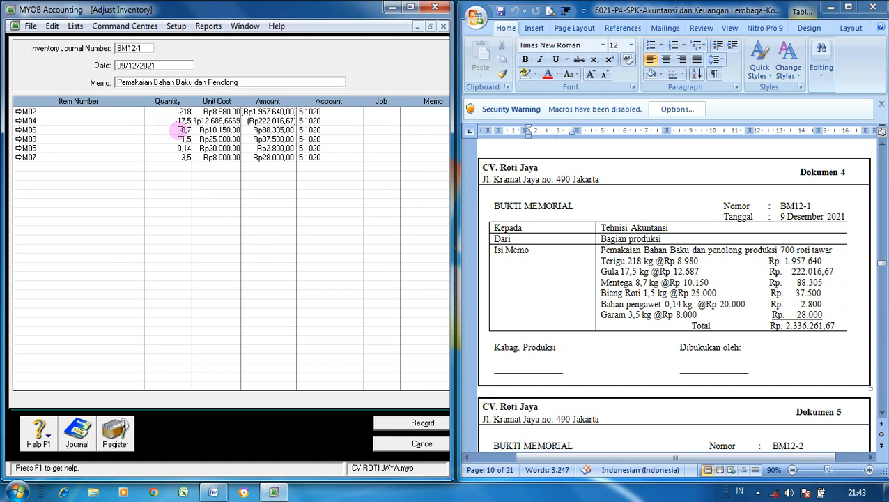
text(-)
- Make the remaining adjustment quantities negative: -1,5 for M03, -0,14 for M05 and -3,5 for M07
click(179, 138)
text(-)
click(171, 149)
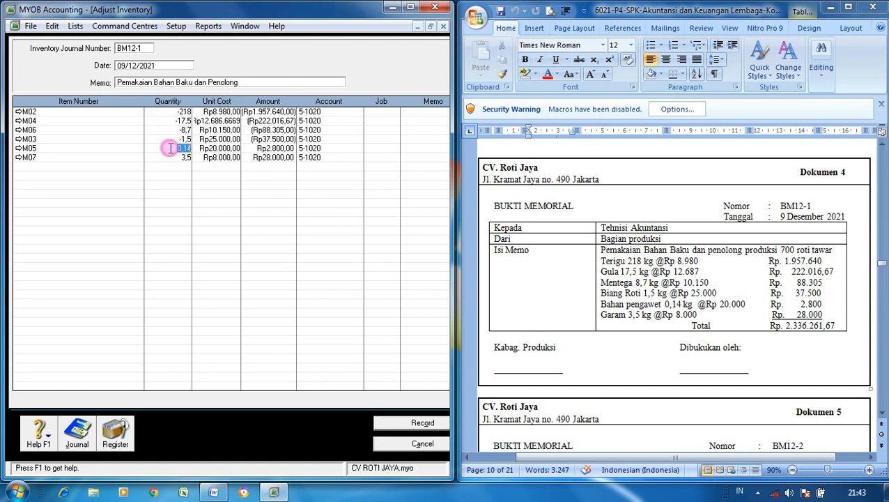
text(-)
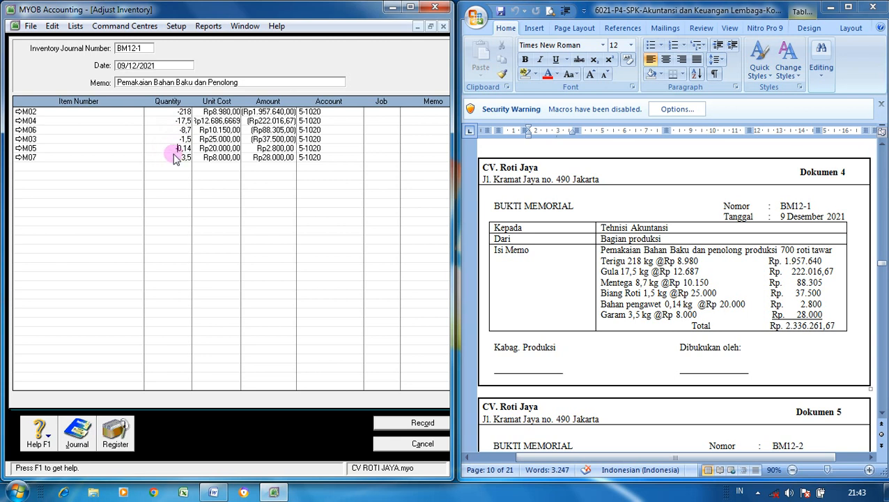
click(177, 157)
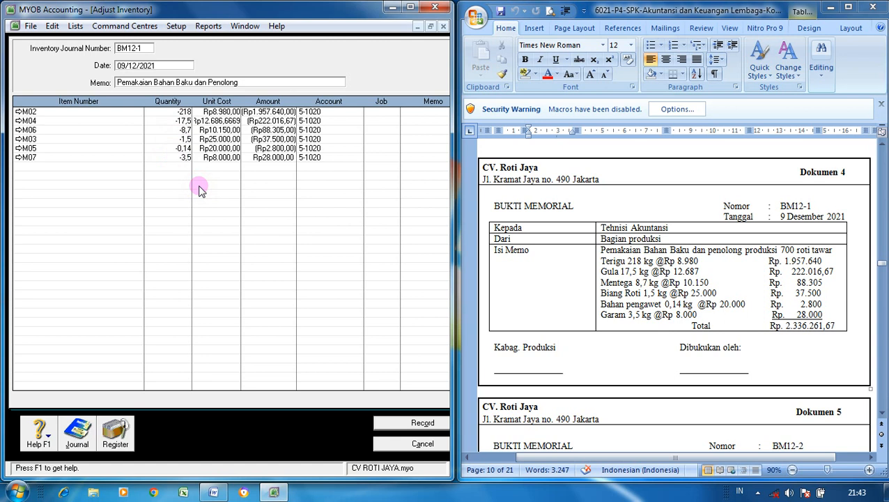
key(Tab)
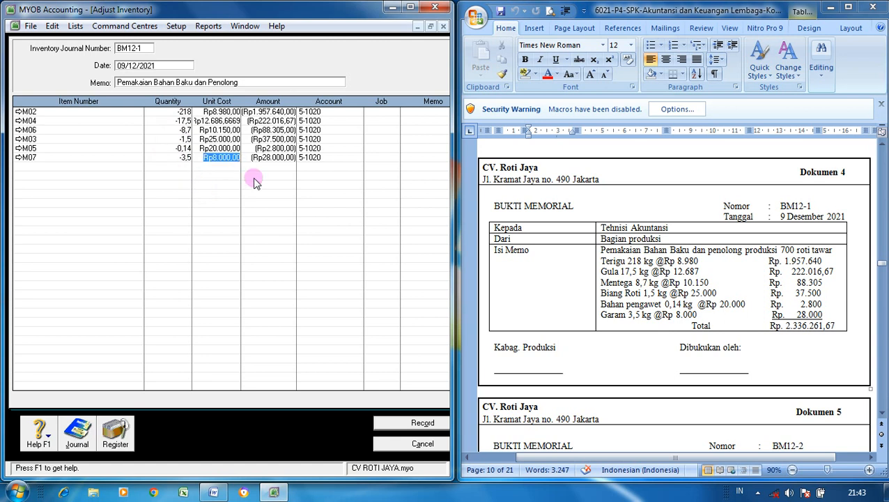
- Review the recap of the BM12-1 inventory adjustment and record the adjustment
key(ctrl+r)
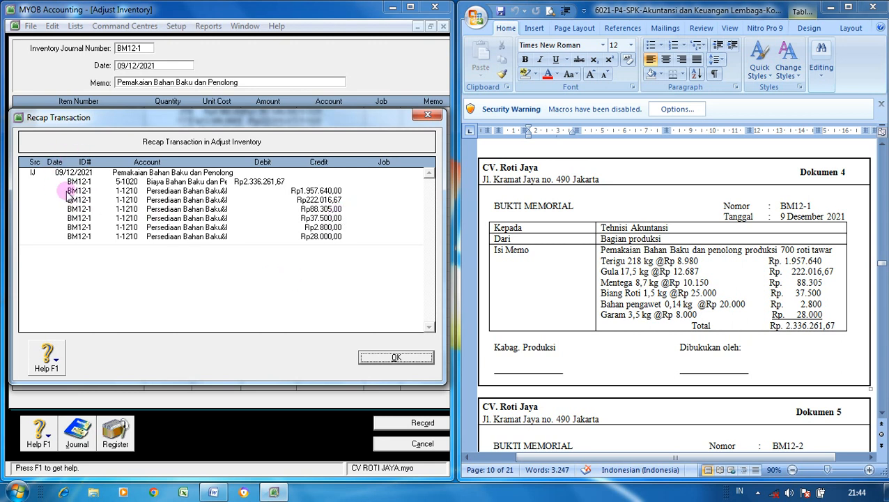
click(381, 358)
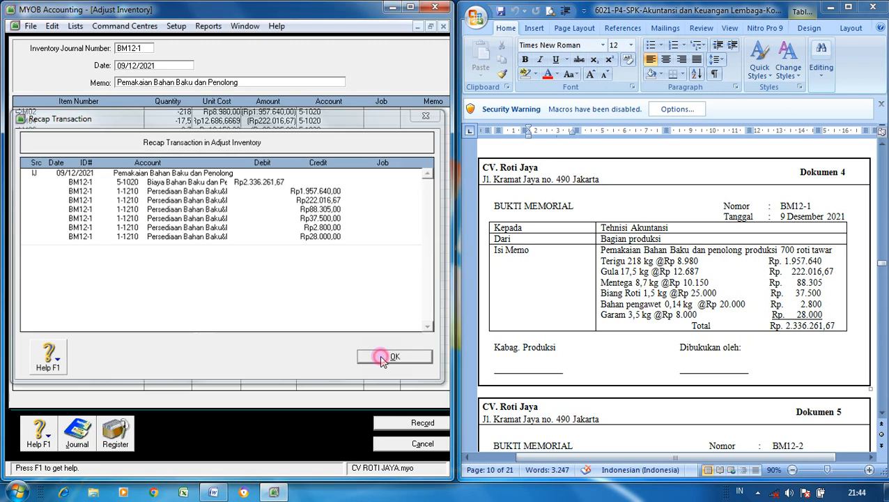
click(402, 426)
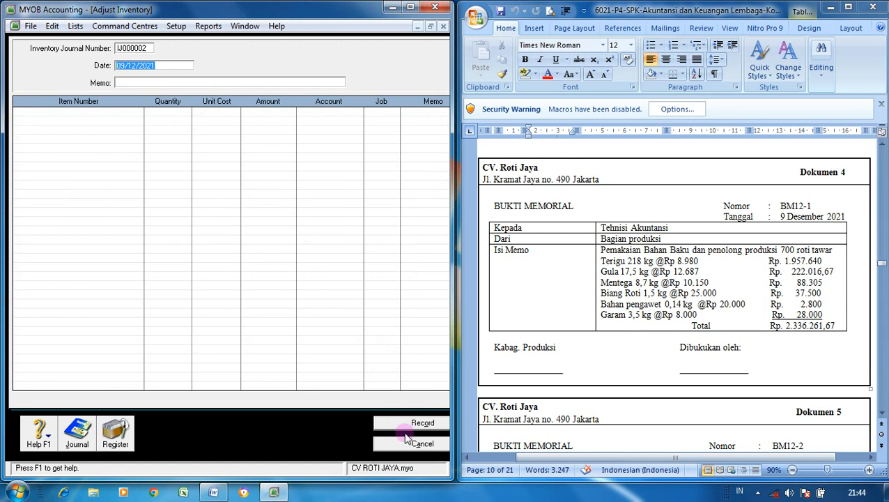
click(407, 446)
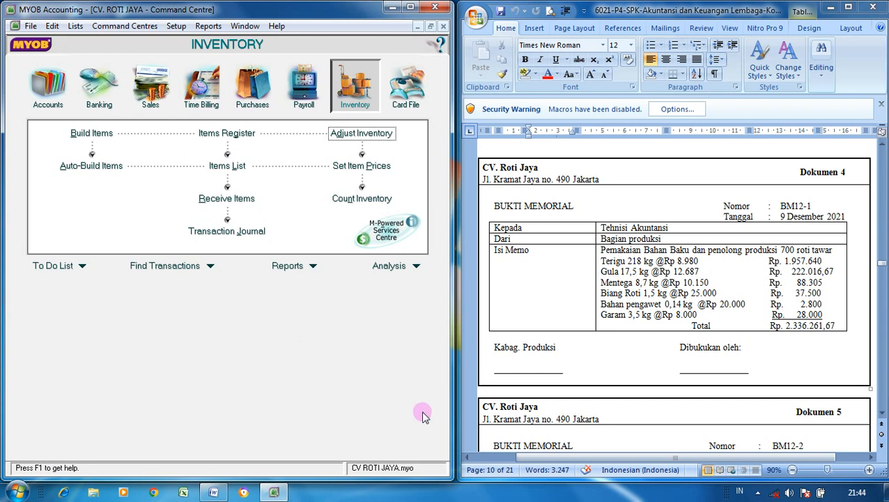
- Consult Dokumen 5 and start a general journal entry numbered BM12-2
click(881, 415)
drag(881, 415, 882, 415)
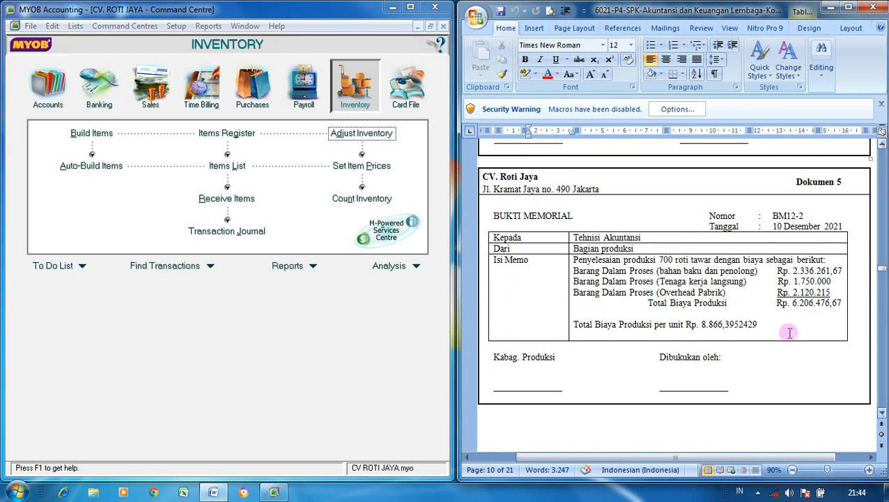
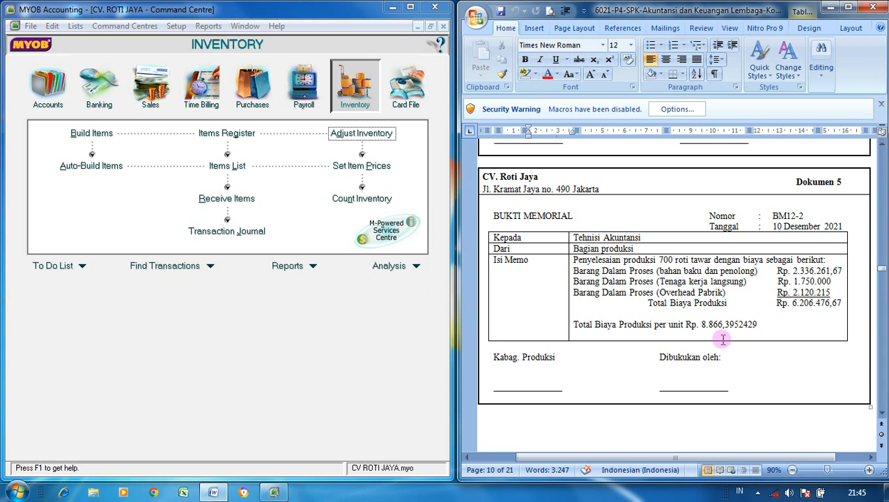
click(54, 101)
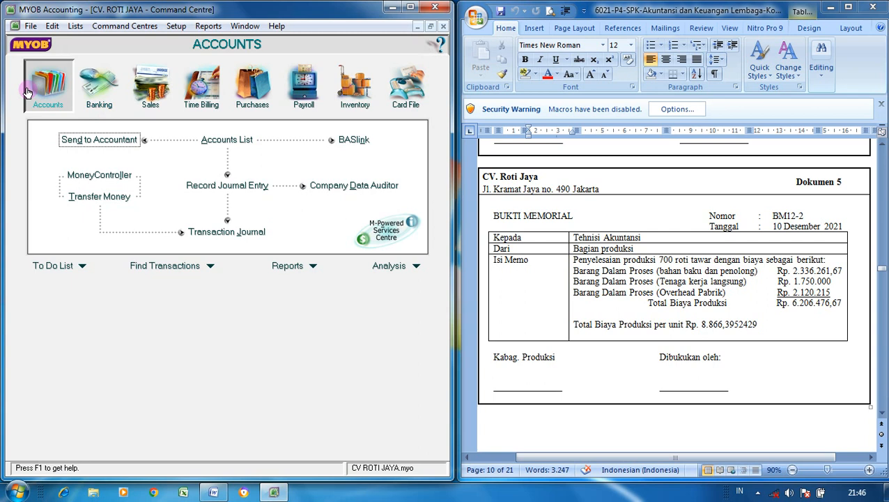
click(204, 188)
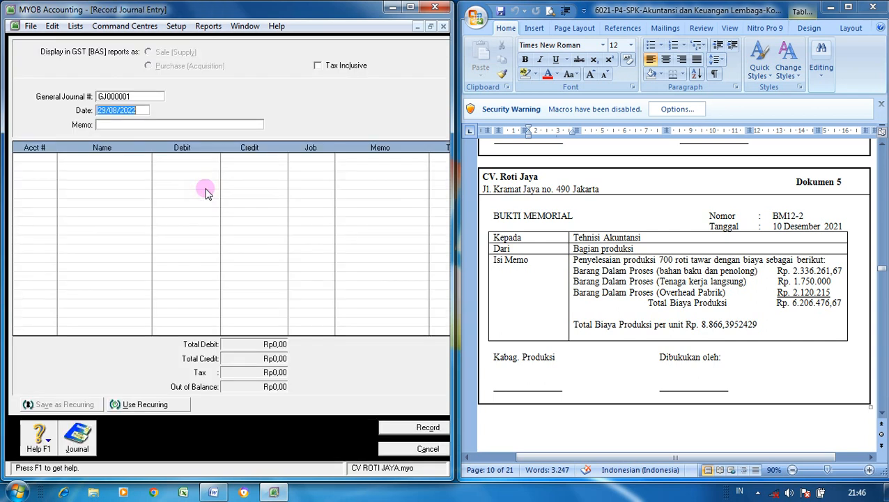
click(141, 94)
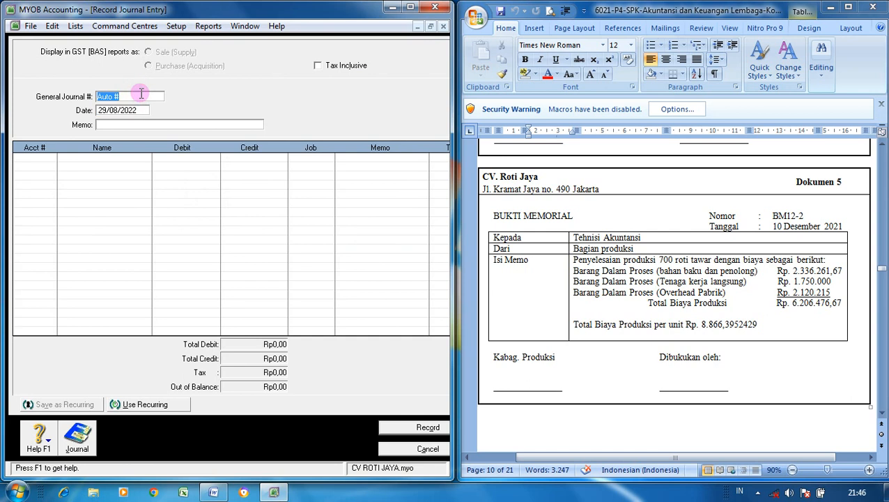
text(BM12-2)
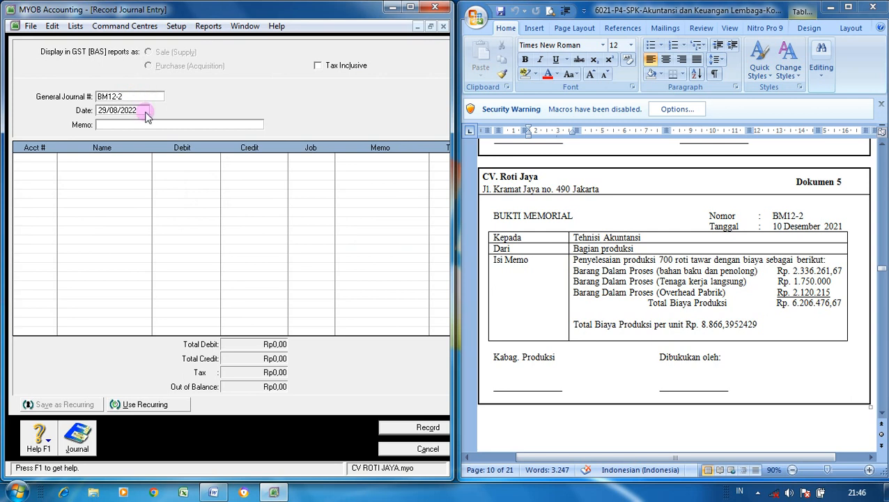
- Date the journal entry 10/12/2021 and enter the memo "Pencatatan Pemakaian BTKL"
click(145, 111)
text(10)
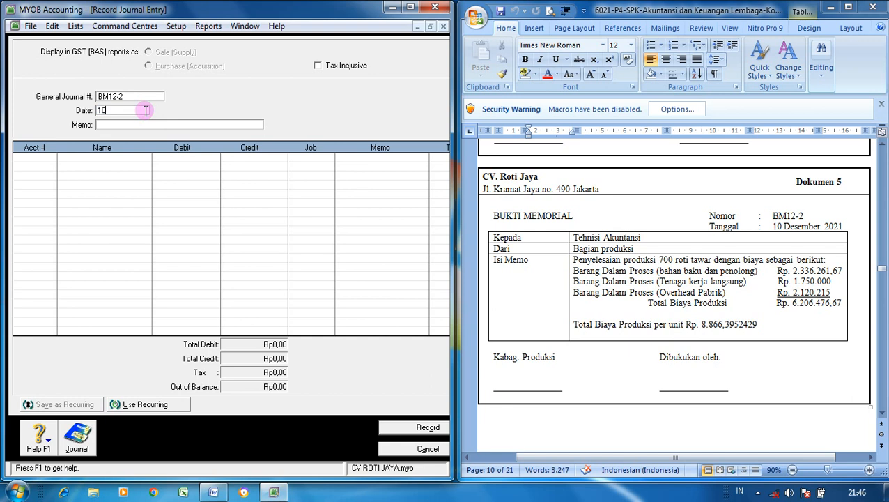
text(/12/2021)
click(151, 122)
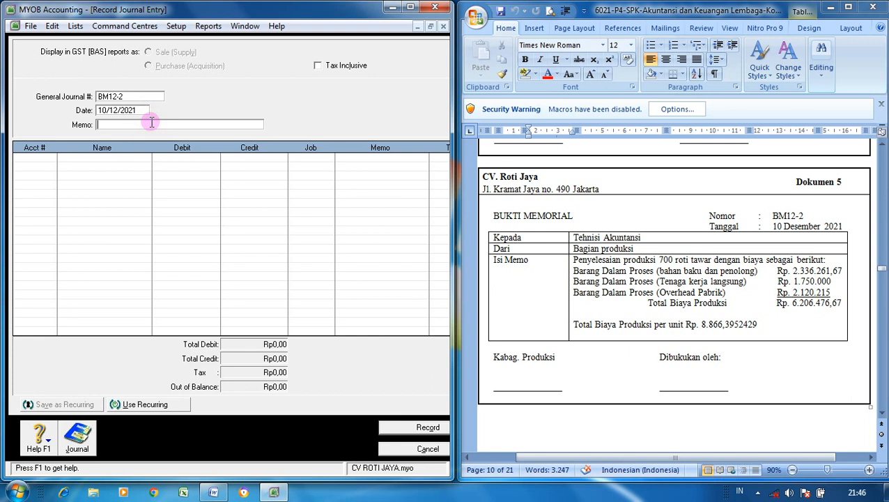
text(Pencatatan Pemakaian BTKL)
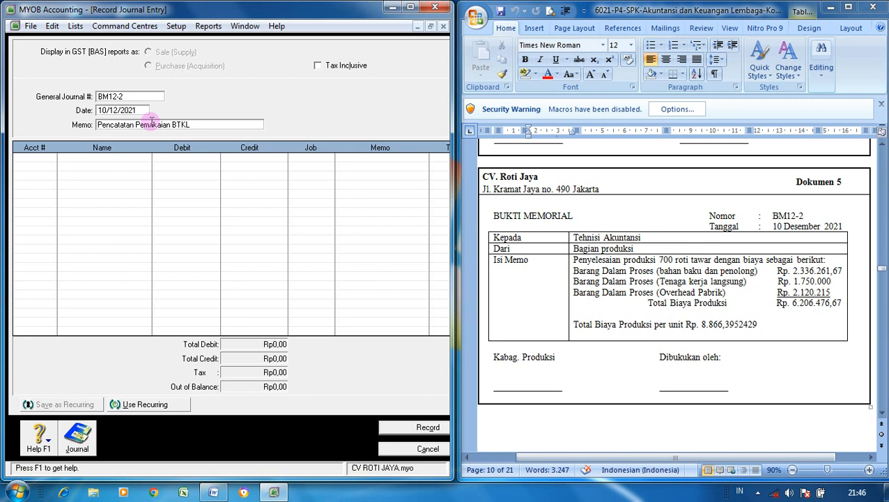
- Extend the journal memo with "dan BOP serta Pencatatan Barang Jadi"
text(BOP serta)
text(Pencatata)
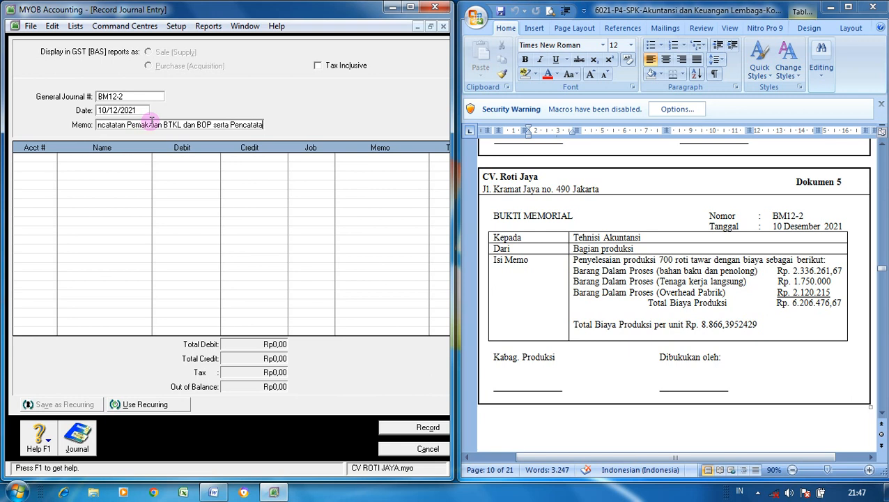
text(n)
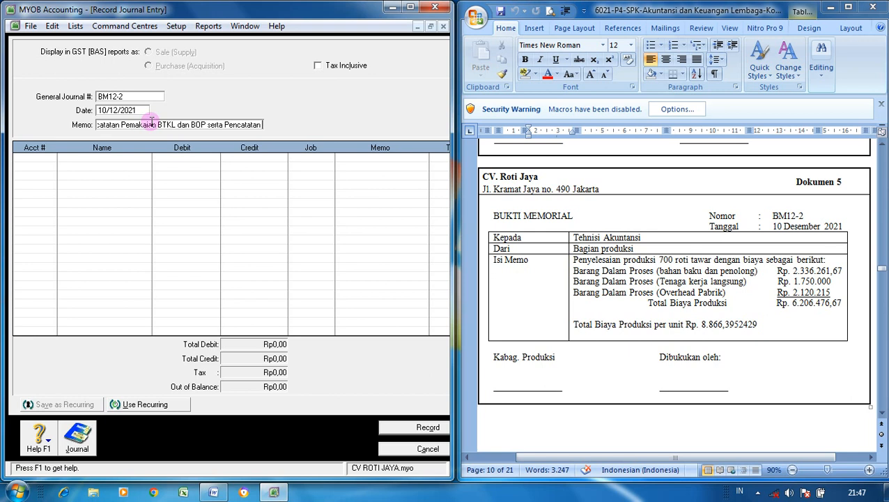
text( Barang)
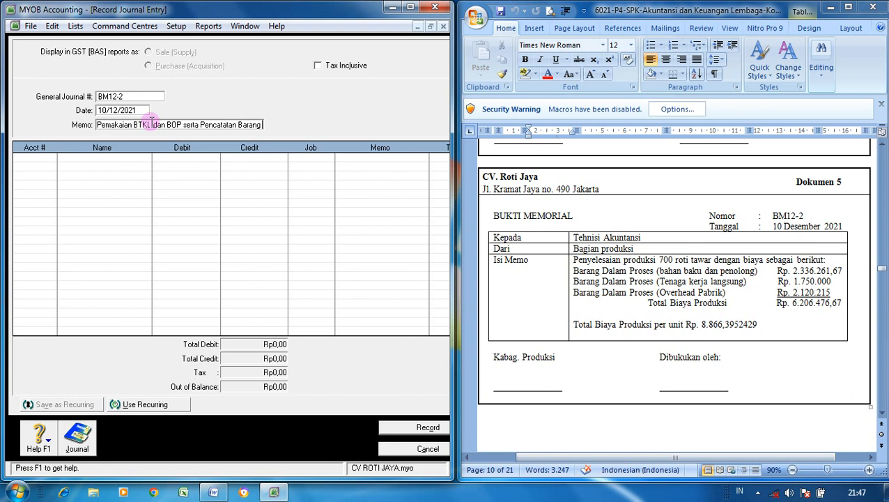
text( Jadi)
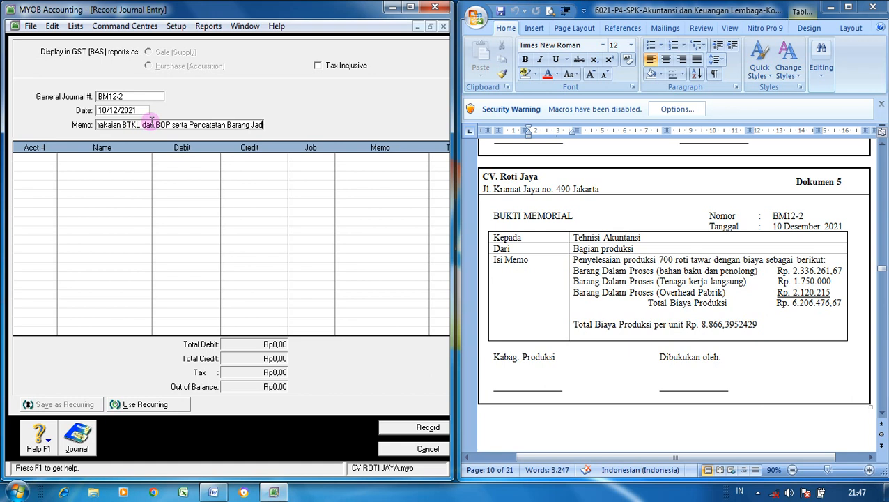
- Debit account 5-1100 Biaya Tenaga Kerja Langsung for Rp1.750.000 on the first journal line
click(36, 156)
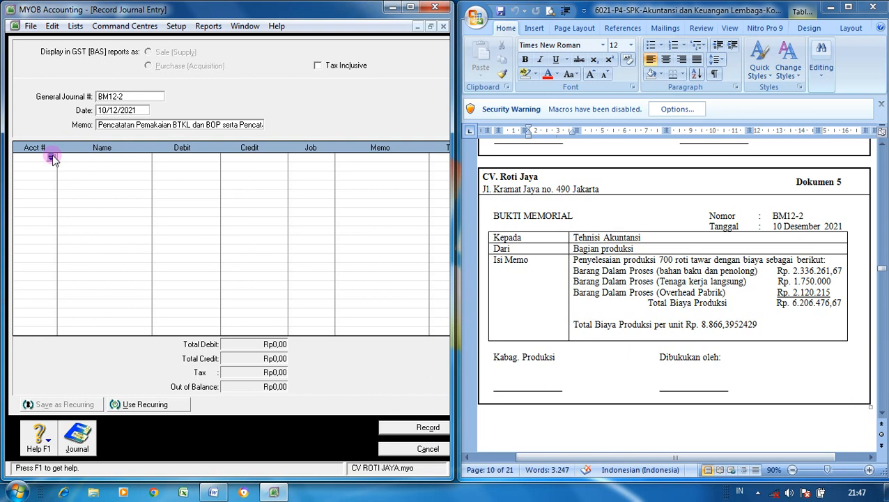
click(51, 158)
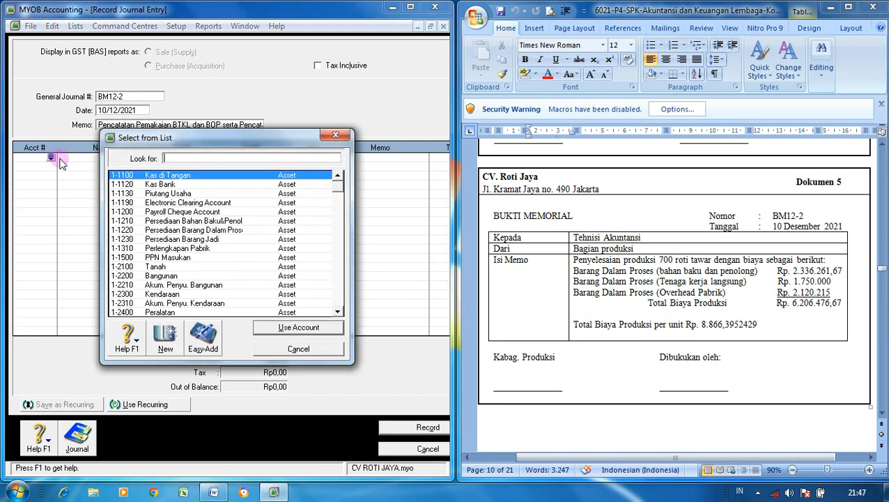
text(5)
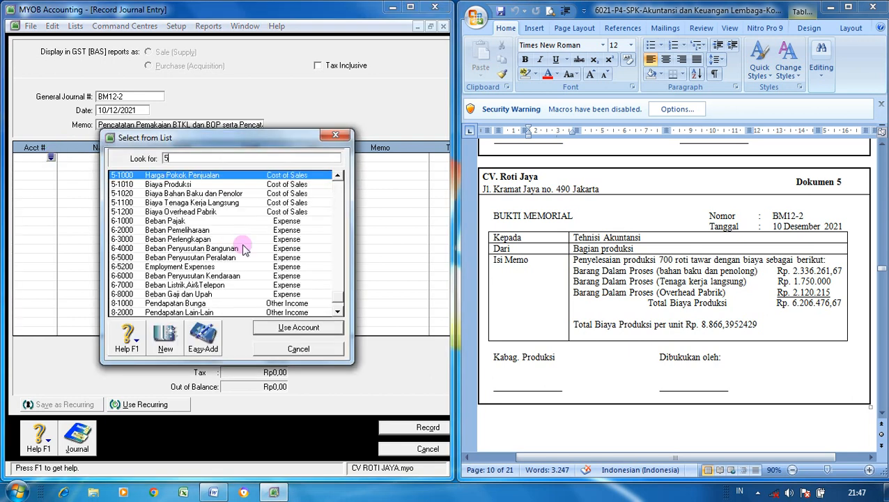
click(195, 204)
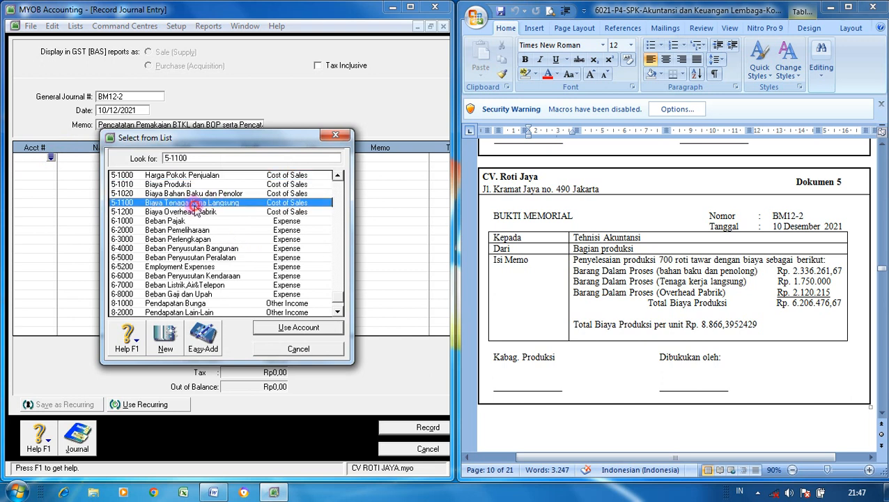
click(303, 330)
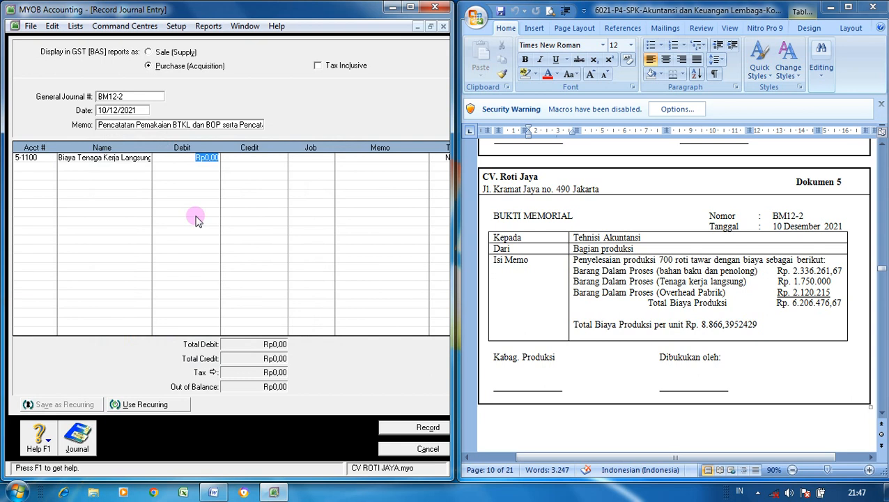
text(1750000)
click(194, 199)
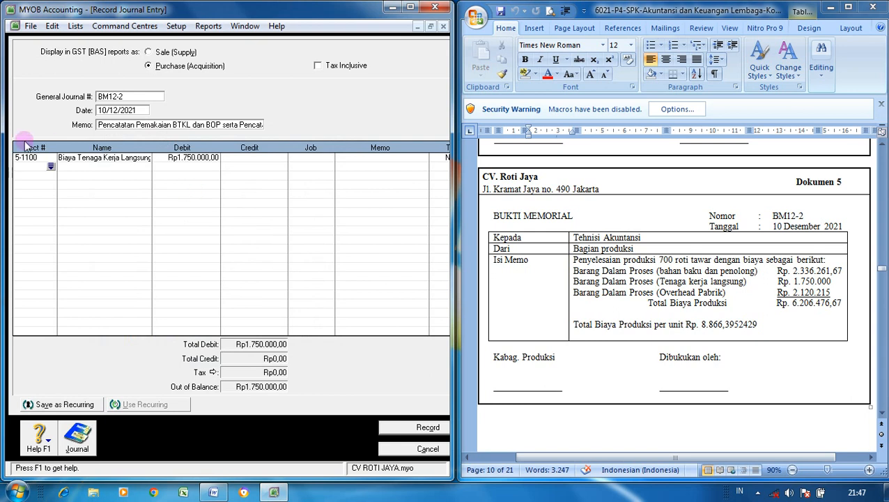
- Credit account 2-1200 Utang Gaji dan Upah for Rp1.750.000 on the second journal line
click(50, 168)
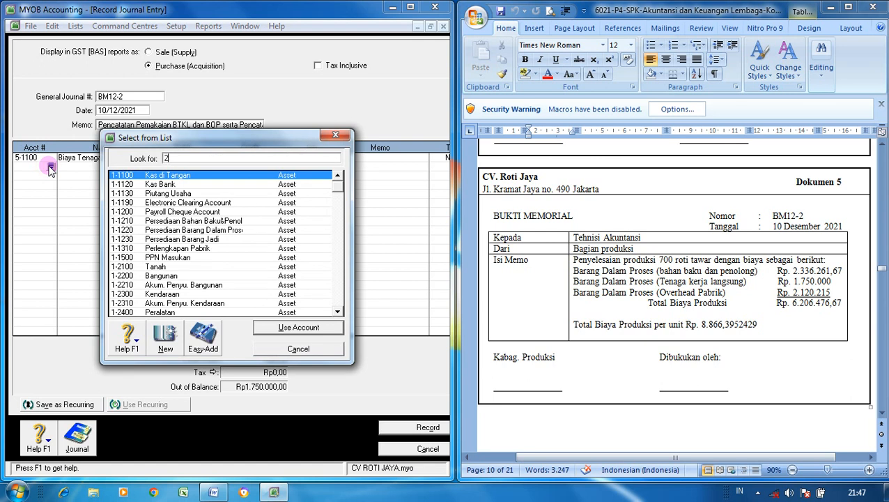
text(2)
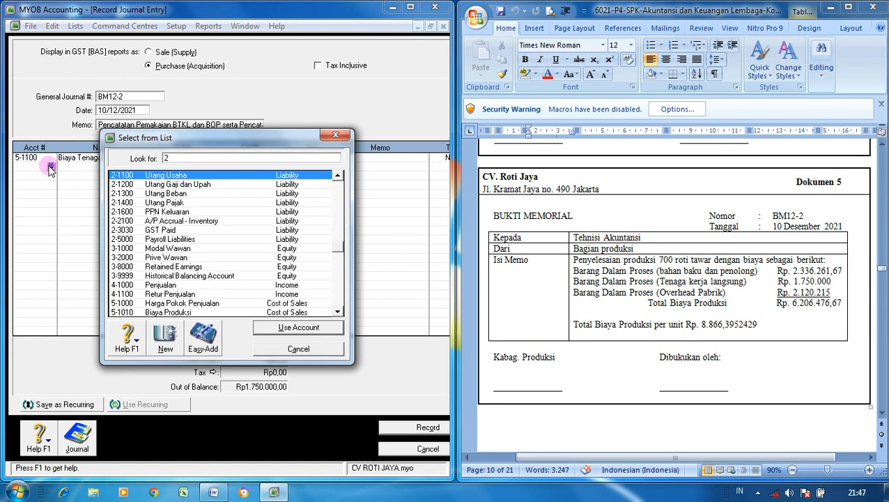
click(196, 186)
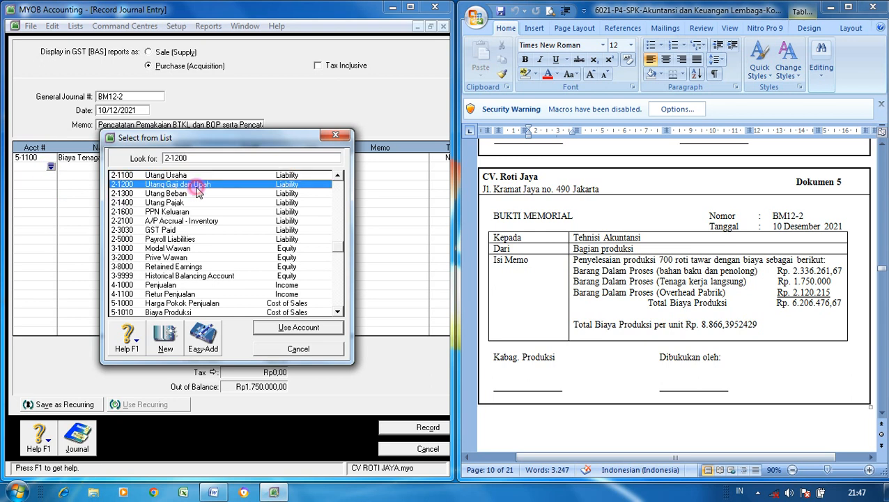
click(275, 328)
click(239, 168)
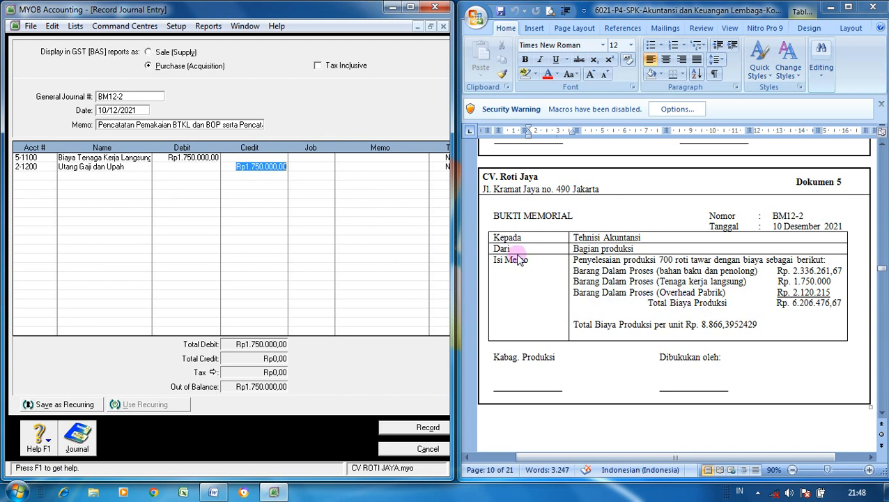
- Add a journal line debiting account 5-1200 Biaya Overhead Pabrik for Rp2.120.215
click(52, 176)
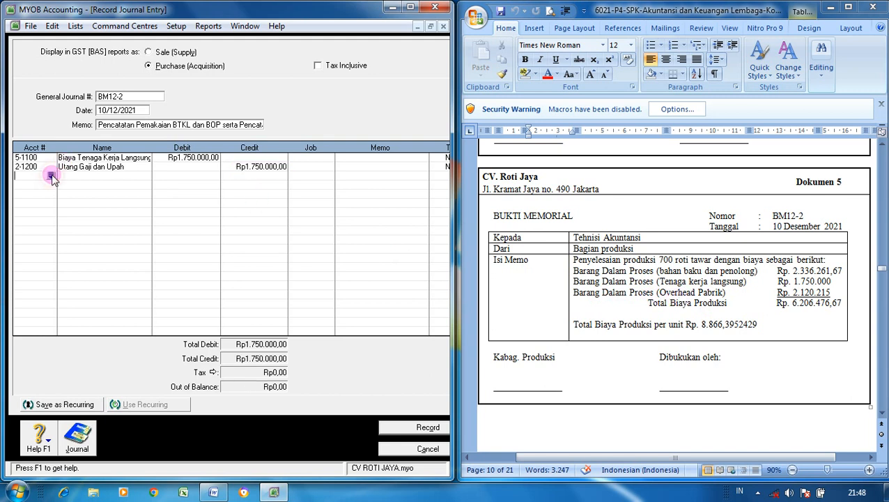
click(51, 175)
text(5)
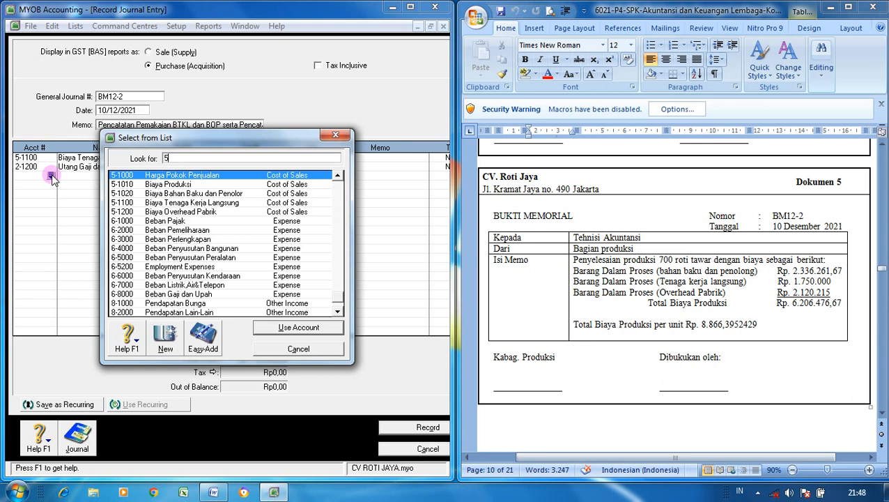
text(-1200)
click(292, 328)
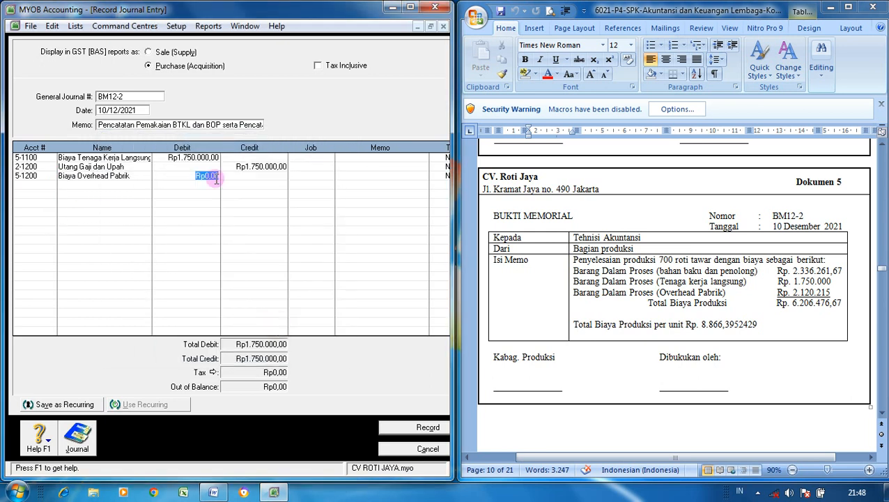
text(2.120.215)
key(Return)
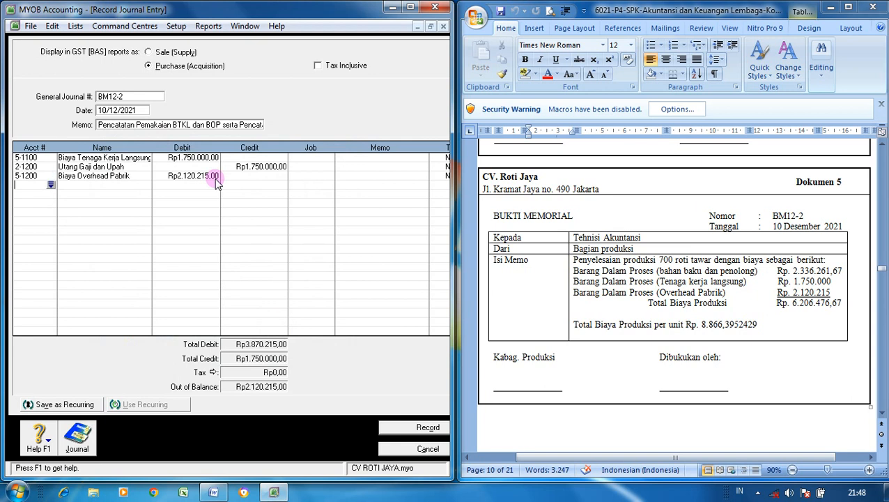
- Add a journal line crediting account 2-1300 Utang Beban for Rp2.120.215
click(50, 185)
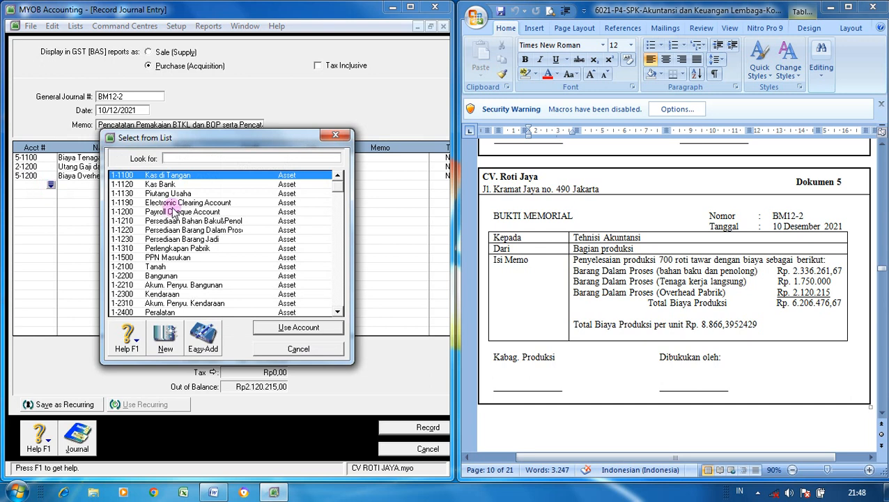
text(2)
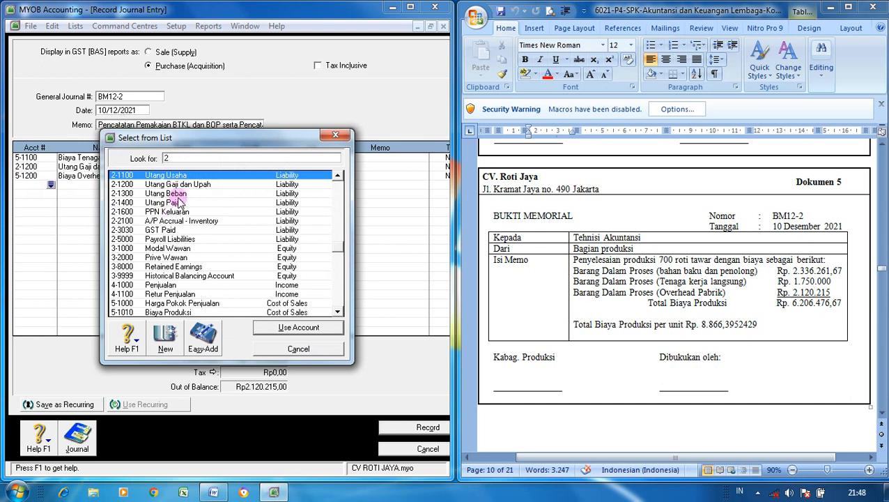
click(181, 195)
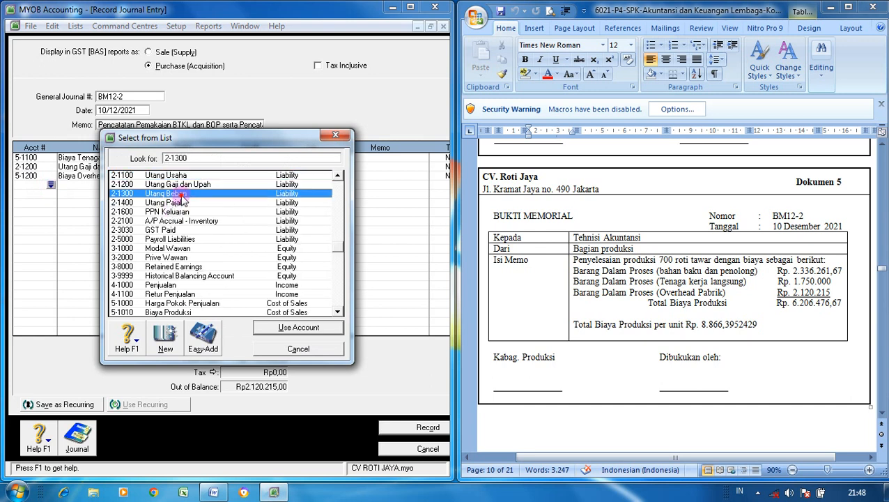
click(264, 328)
click(256, 185)
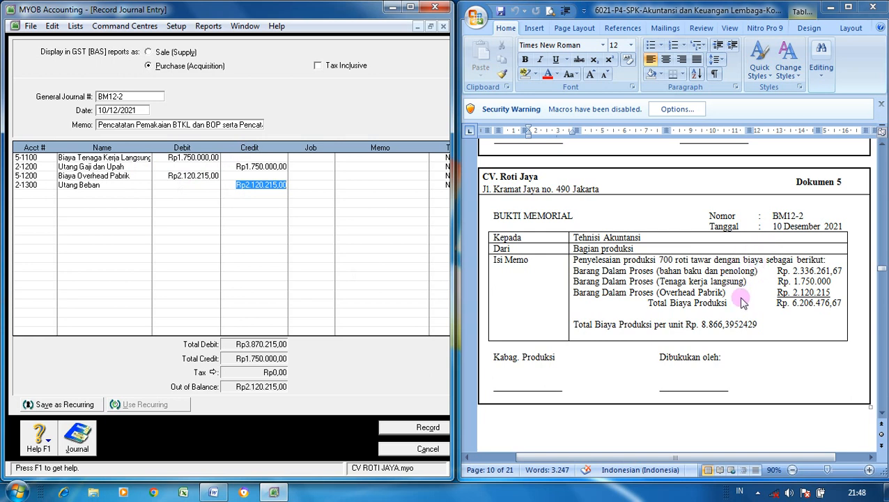
- Add a journal line debiting account 5-1010 Biaya Produksi for the total production cost of Rp6.206.476,67
click(46, 196)
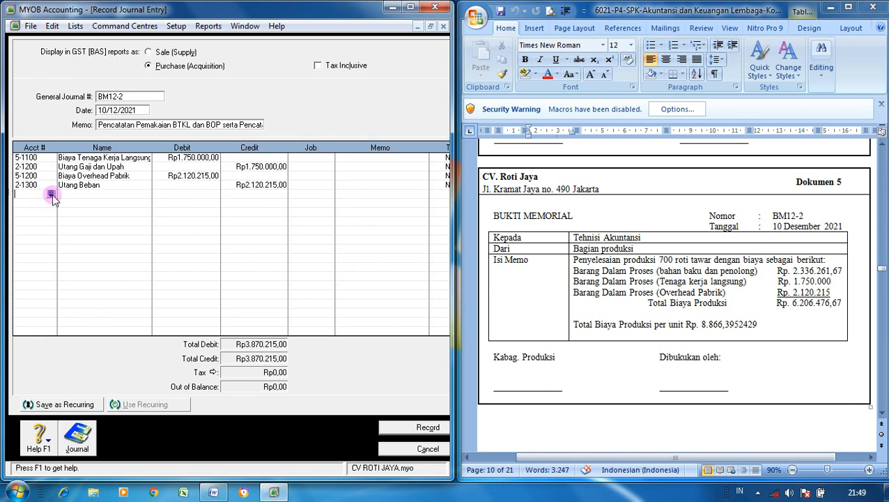
click(51, 195)
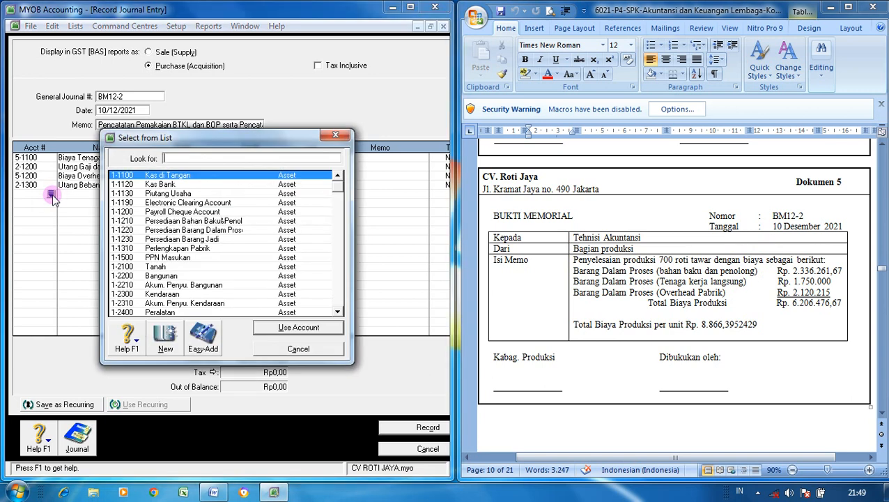
text(5)
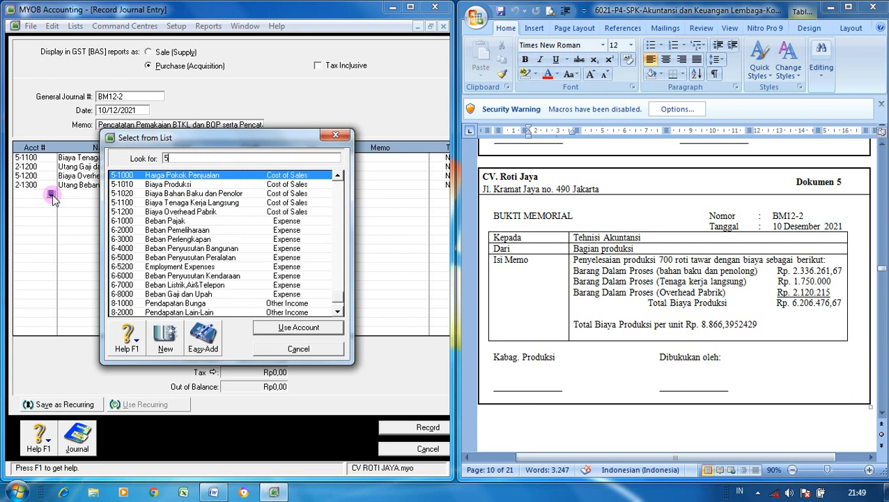
click(176, 184)
click(301, 327)
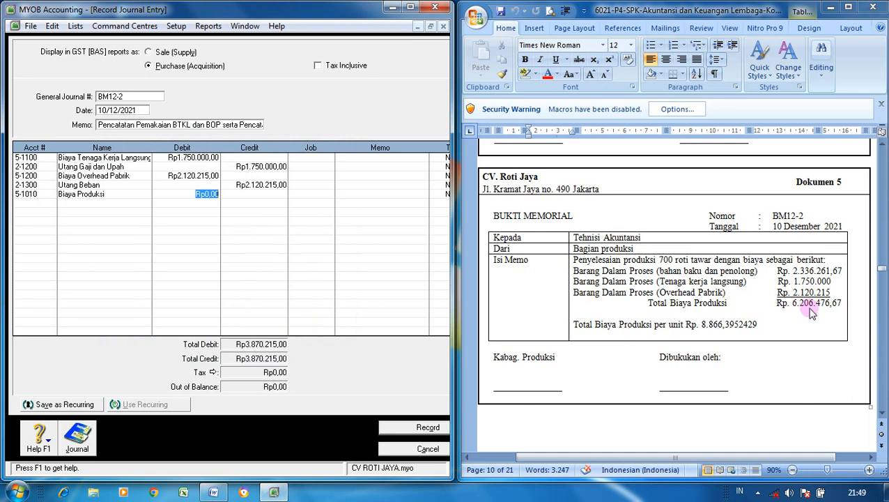
text(6206476)
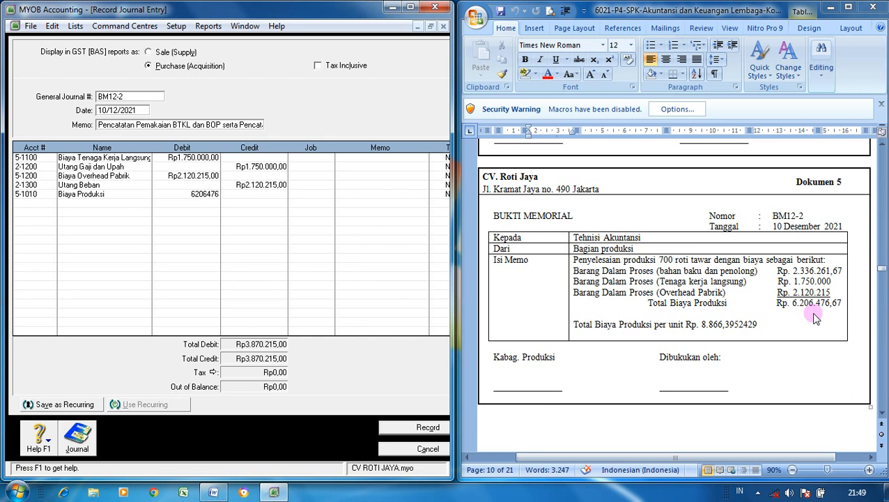
text(,67)
- Add a journal line crediting account 5-1020 Biaya Bahan Baku dan Penolong for Rp2.336.261,67
click(46, 203)
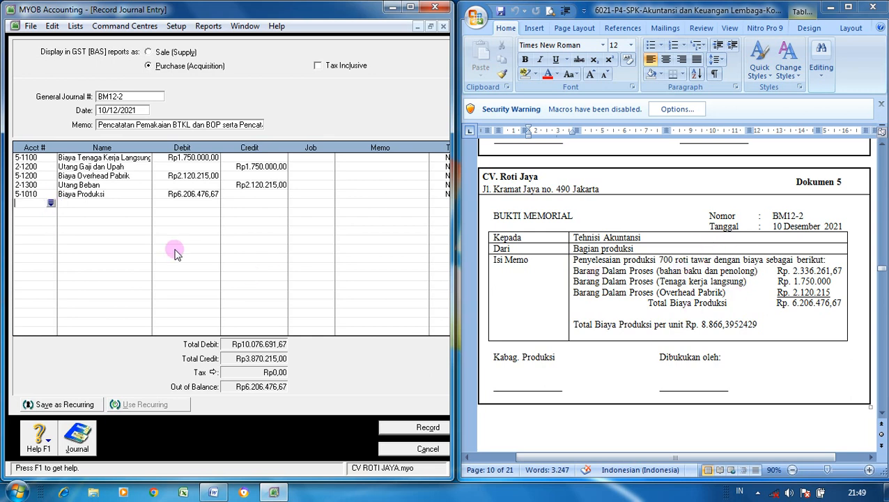
click(50, 203)
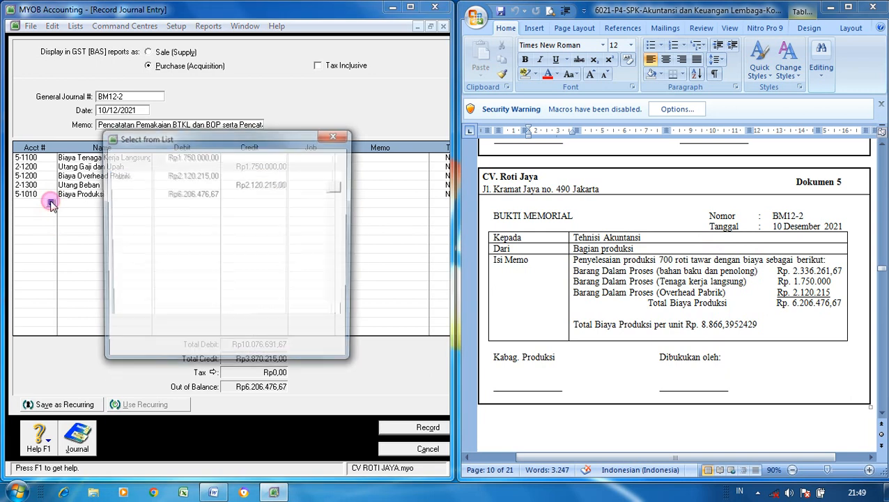
text(5)
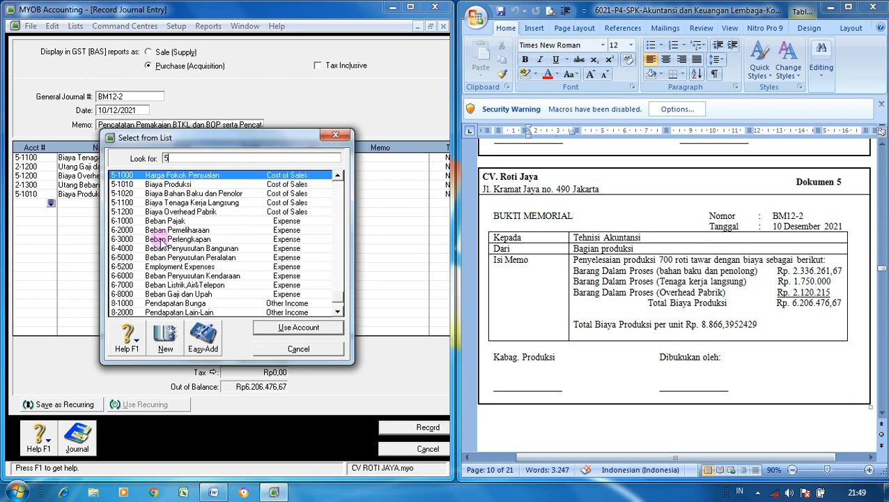
click(210, 194)
click(274, 334)
click(233, 202)
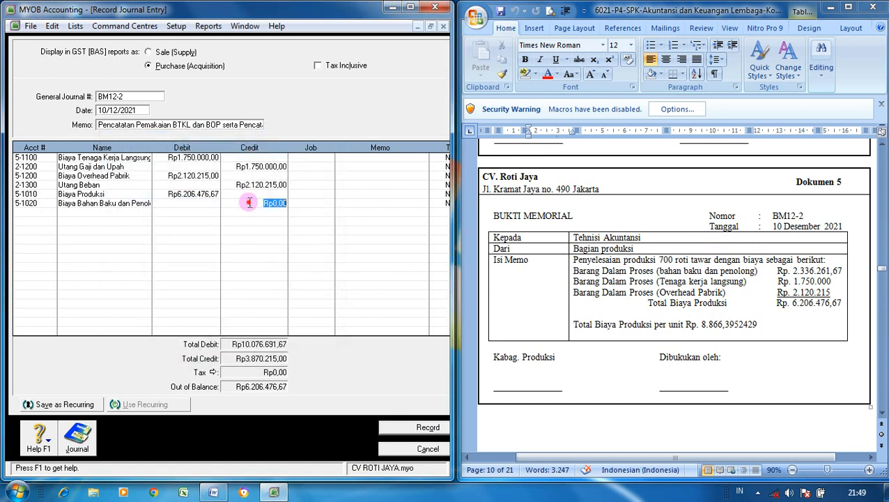
text(2.)
text(336.)
text(2)
text(61,6)
text(7)
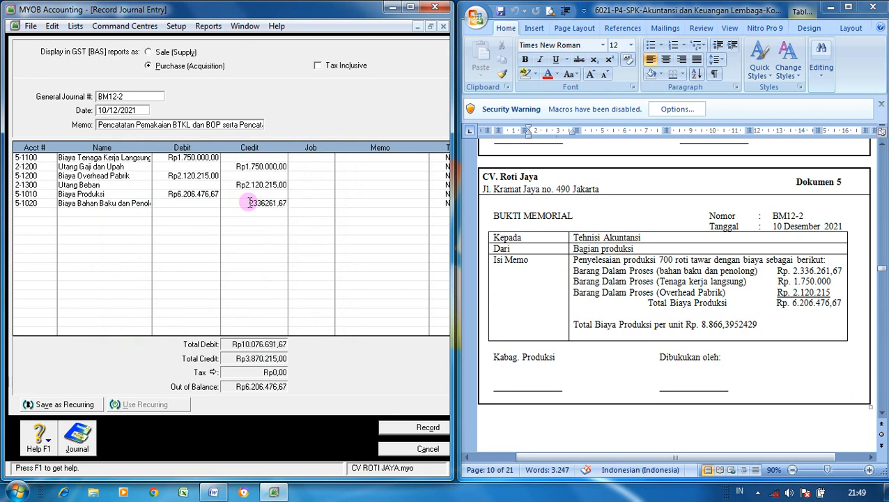
- Add a journal line crediting account 5-1100 Biaya Tenaga Kerja Langsung for Rp1.750.000
click(26, 212)
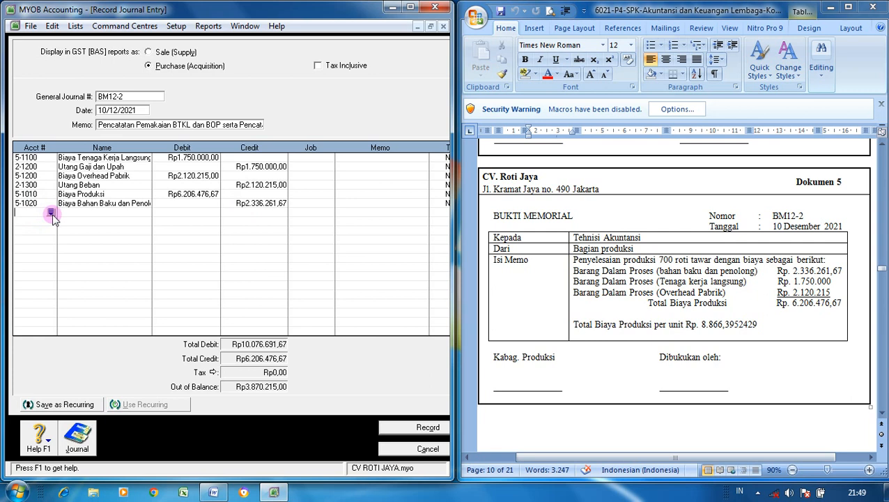
click(51, 212)
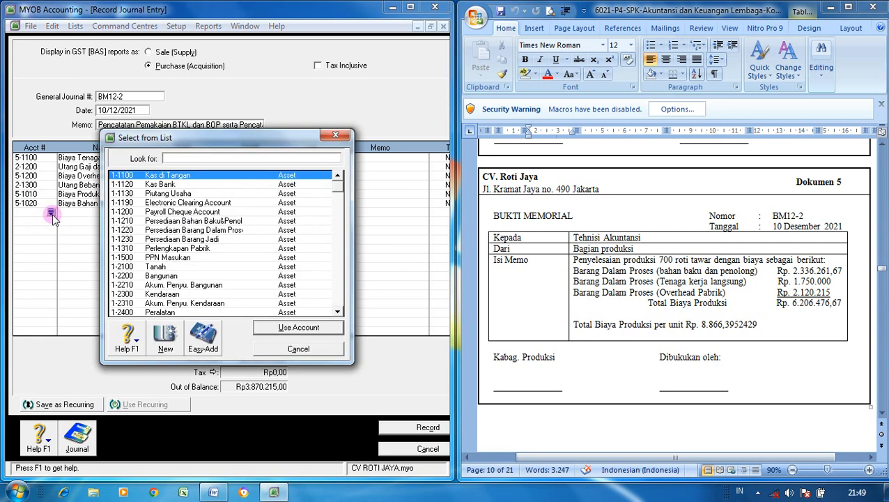
text(5)
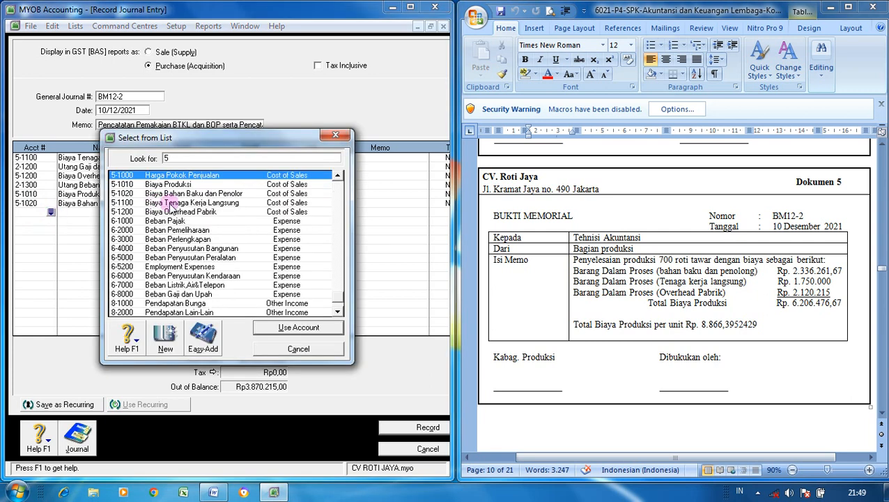
click(192, 202)
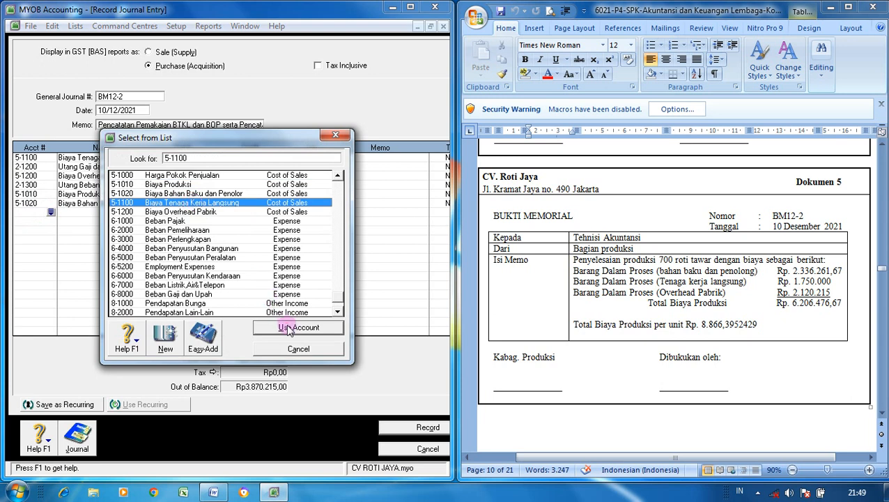
click(289, 327)
click(275, 211)
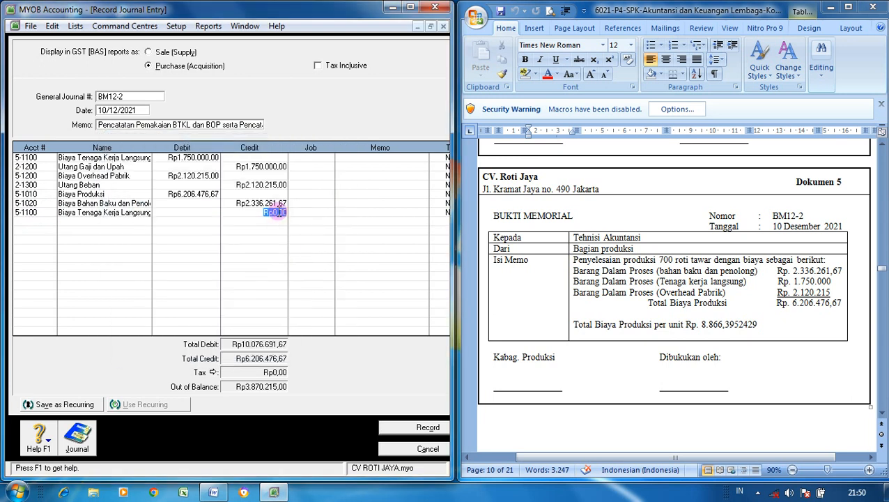
text(1750000)
key(Tab)
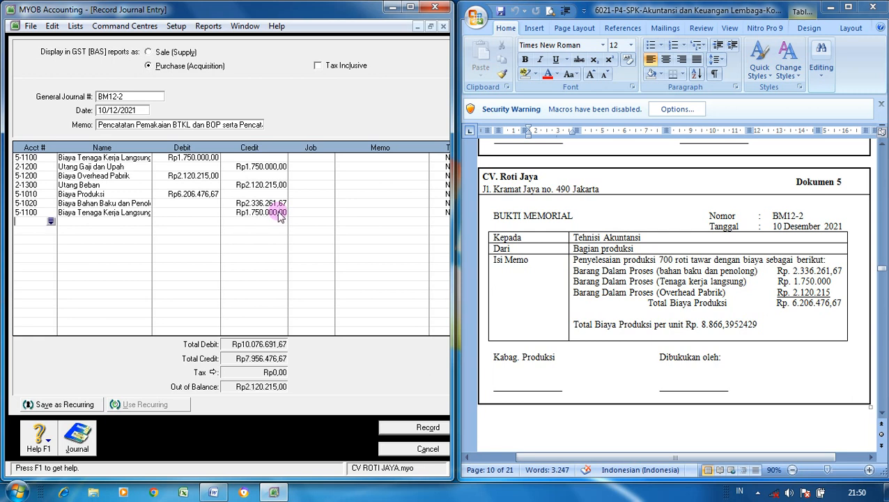
- Add a journal line crediting account 5-1200 Biaya Overhead Pabrik for Rp2.120.215
click(50, 222)
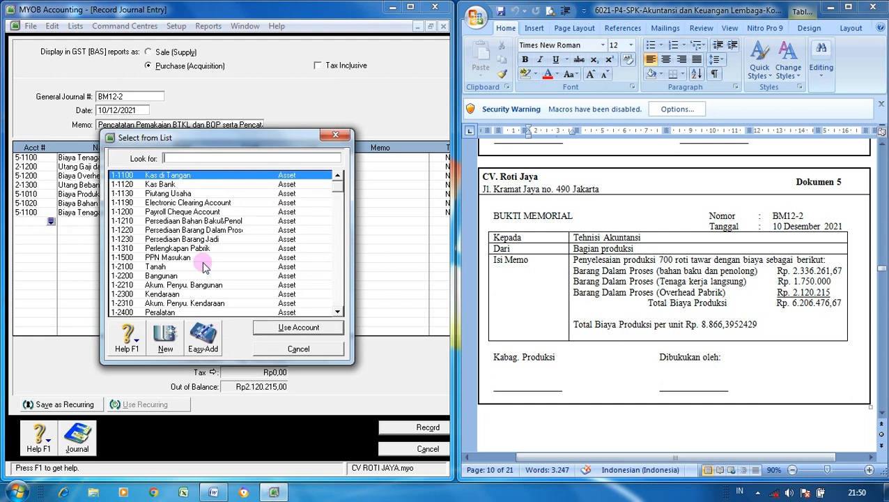
text(5)
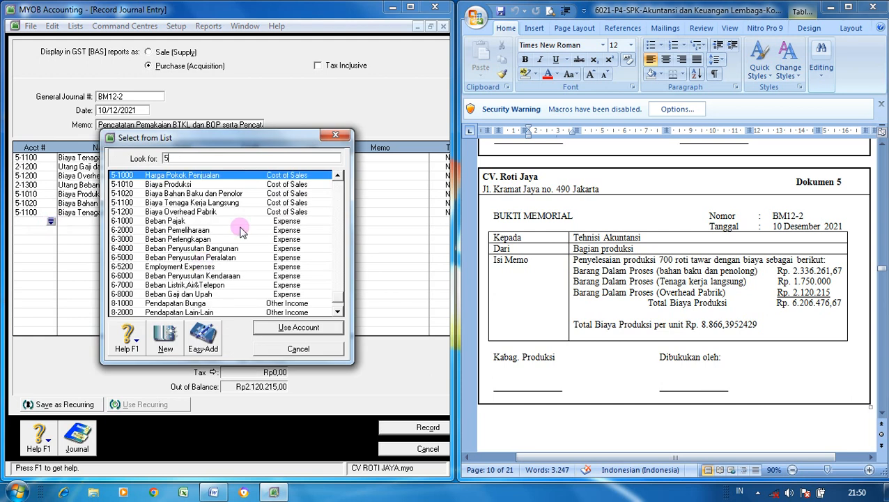
click(184, 212)
click(292, 332)
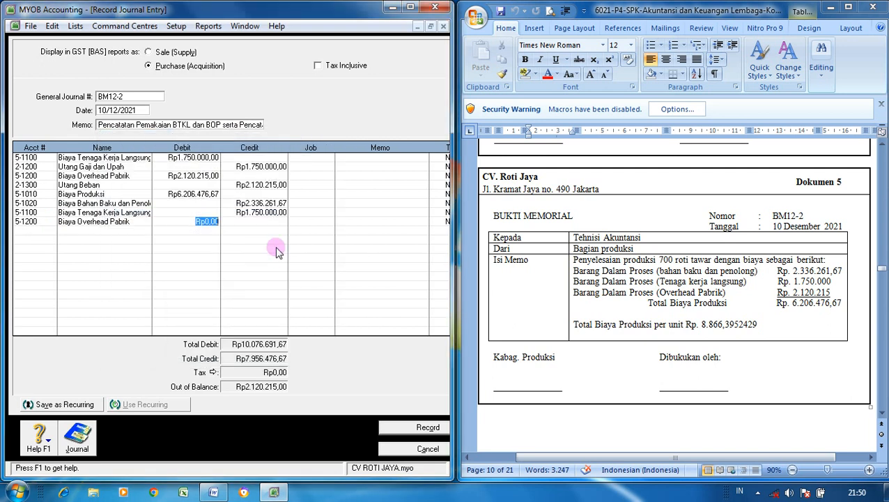
click(270, 222)
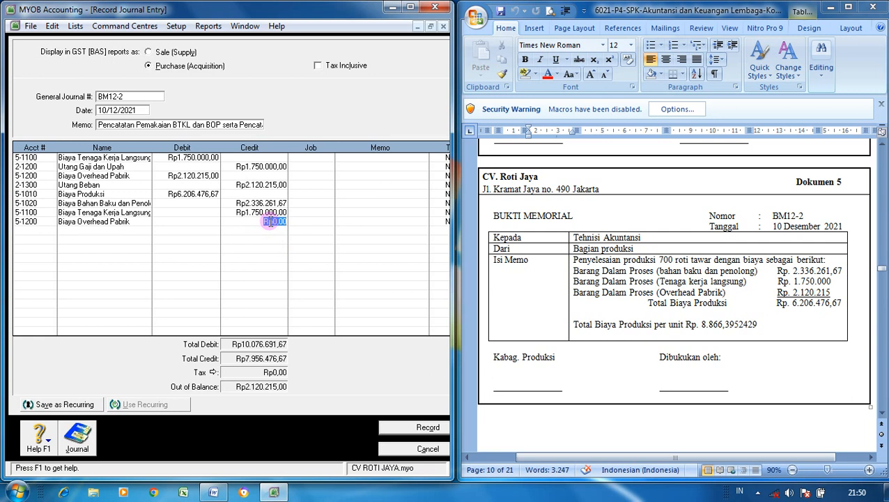
text(2.1)
text(20.)
text(21)
text(5)
key(Return)
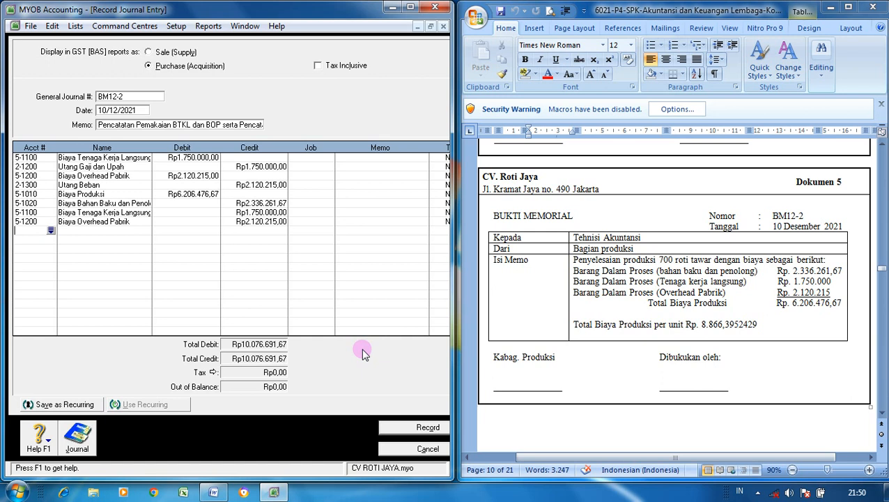
- Review the journal entry's recap and insert "Biaya Produksi" before "Barang" in the memo
key(ctrl+r)
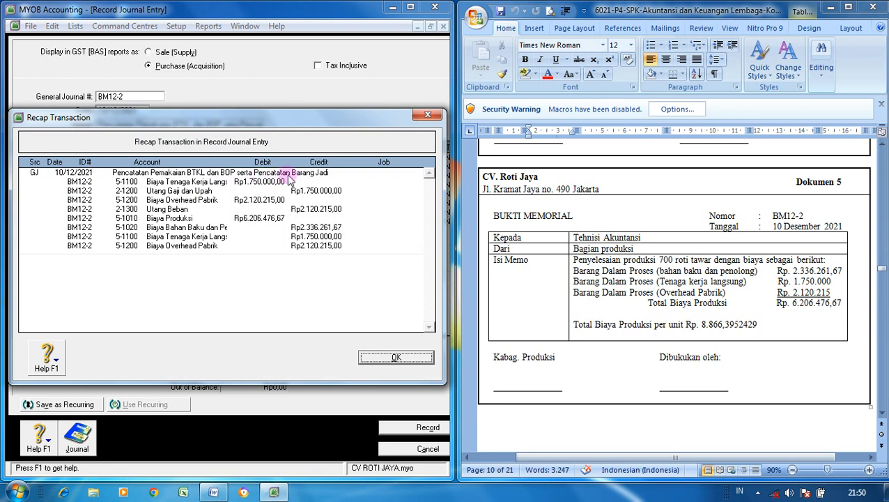
click(394, 357)
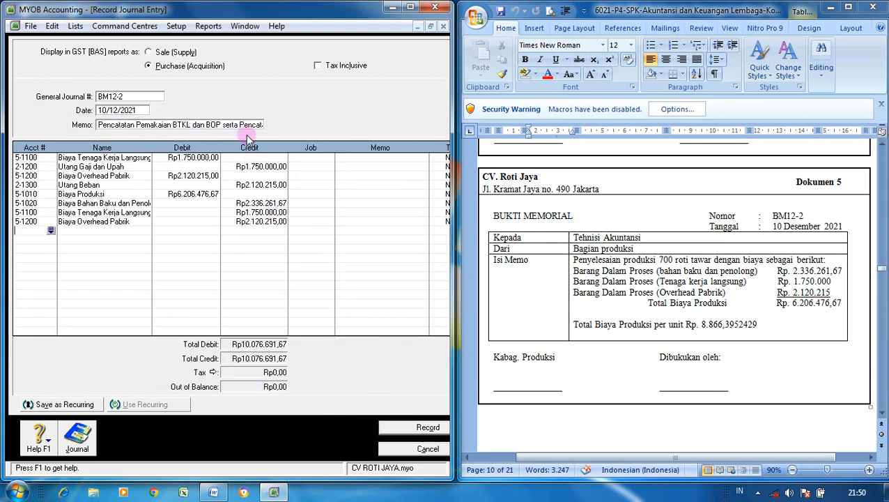
click(248, 126)
click(248, 126)
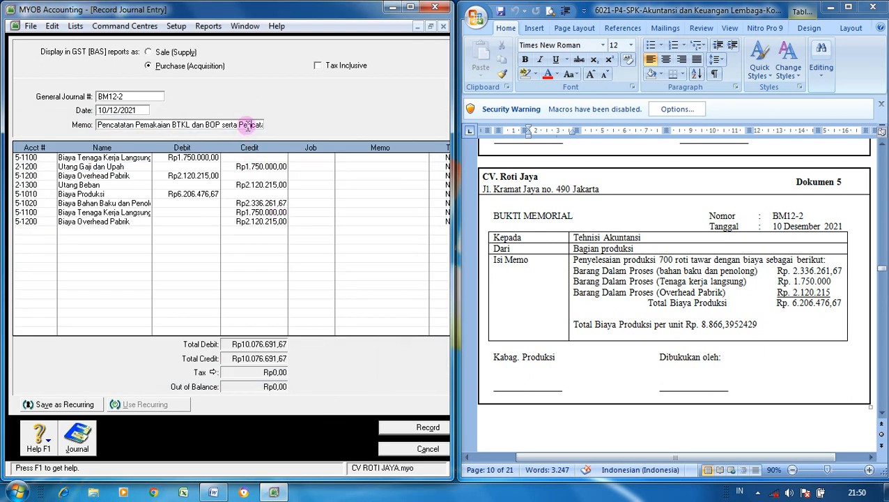
key(Right)
key(Right)
key(Right)
key(Right)
key(Right)
key(Right)
key(Right)
key(Right)
key(Right)
key(Right)
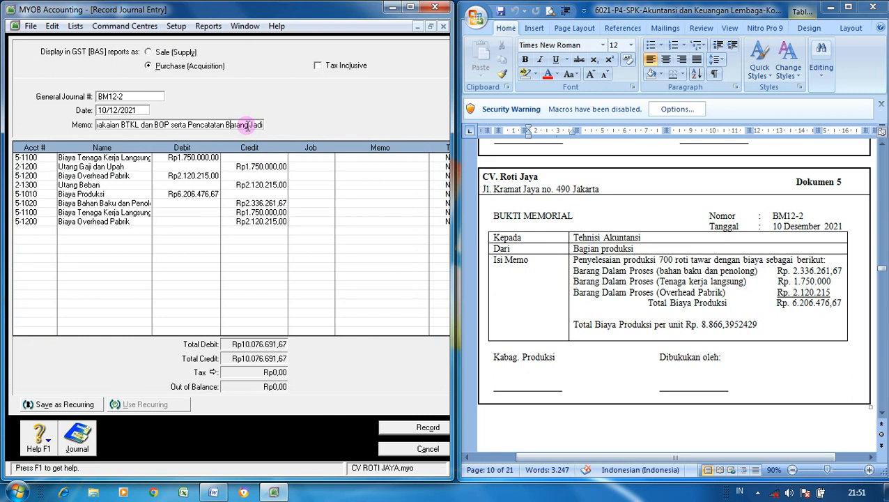
text(Biaya Produksi B)
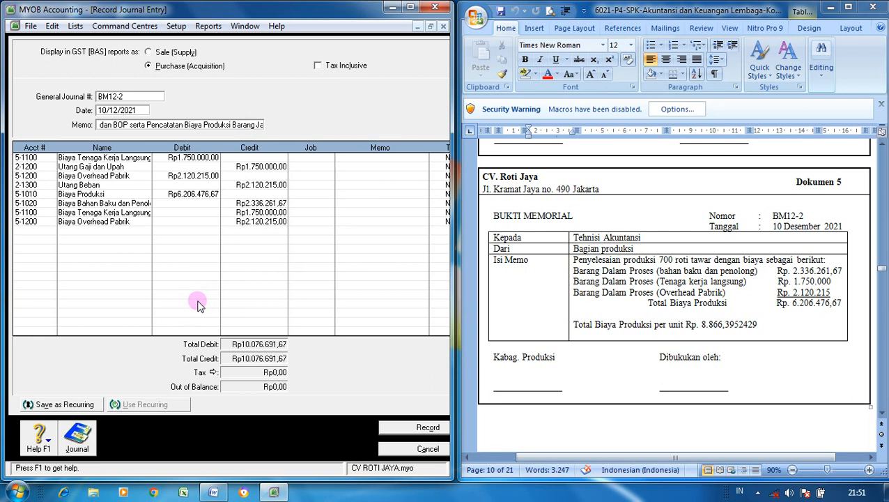
- Check the recap of journal BM12-2 with its edited memo, and record the entry
key(ctrl+r)
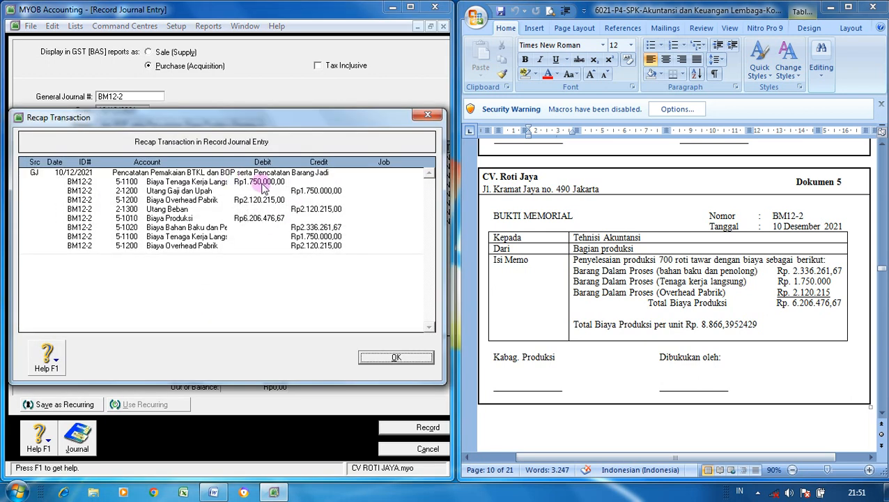
click(368, 358)
click(245, 203)
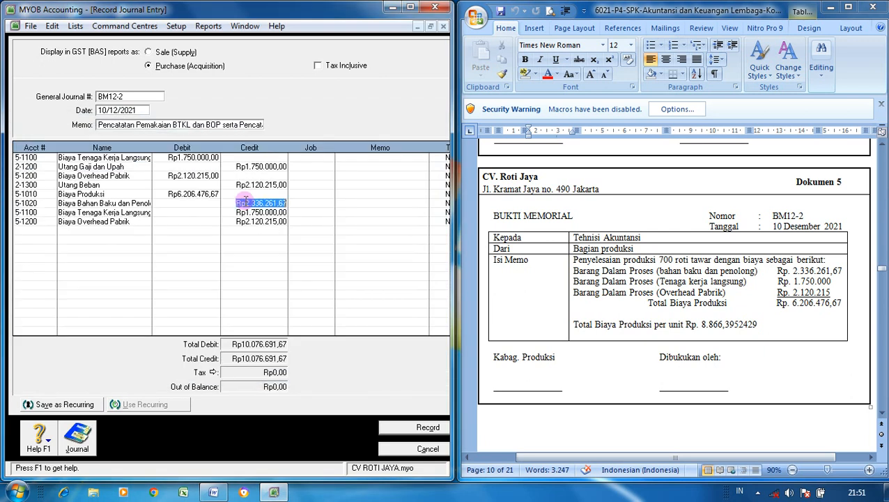
key(ctrl+r)
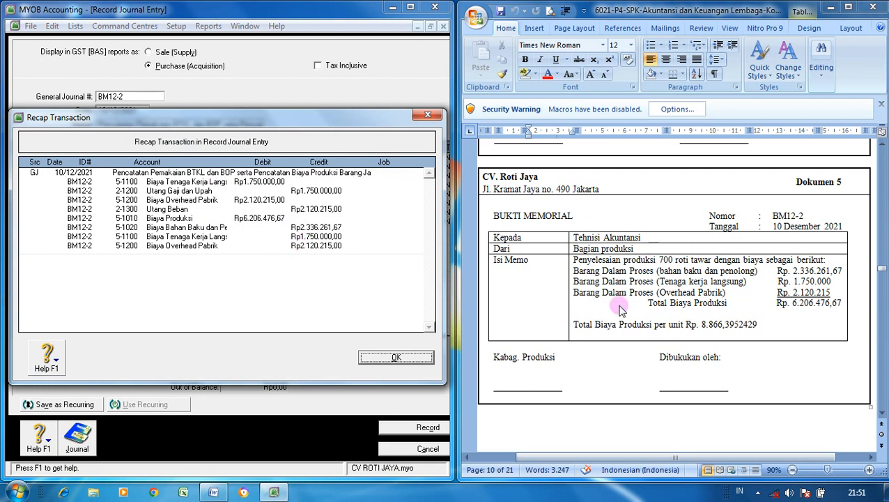
click(392, 359)
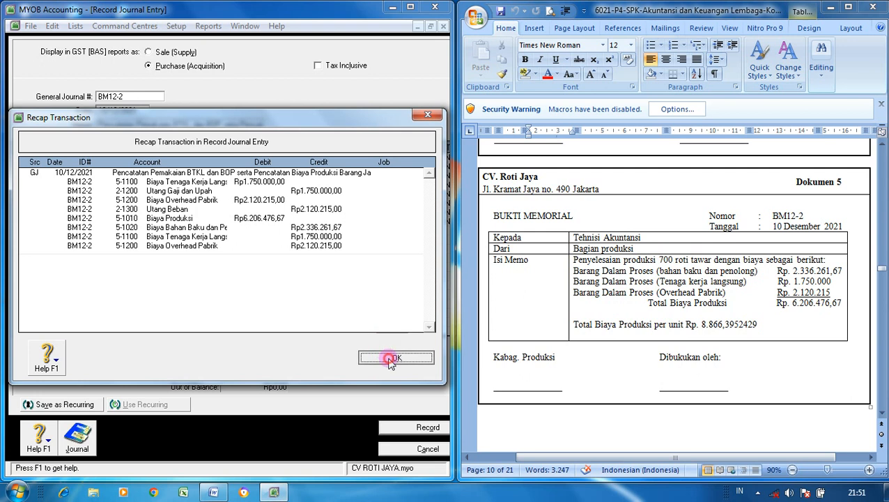
click(409, 428)
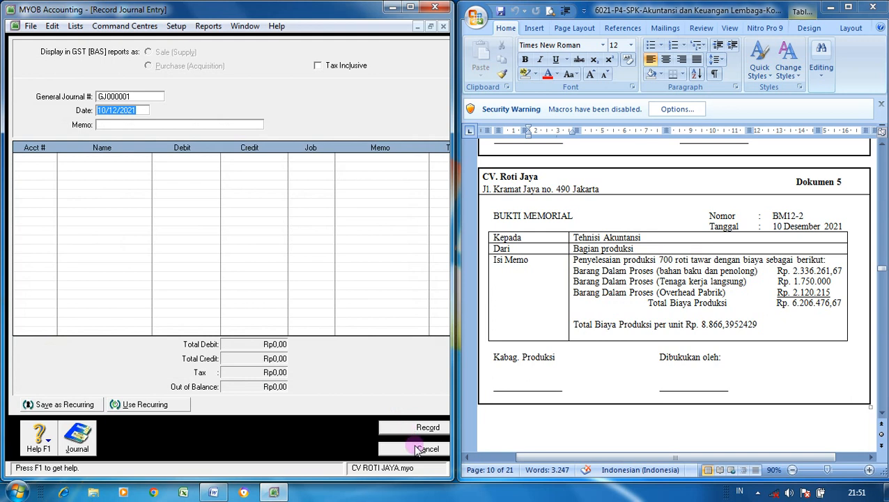
click(425, 449)
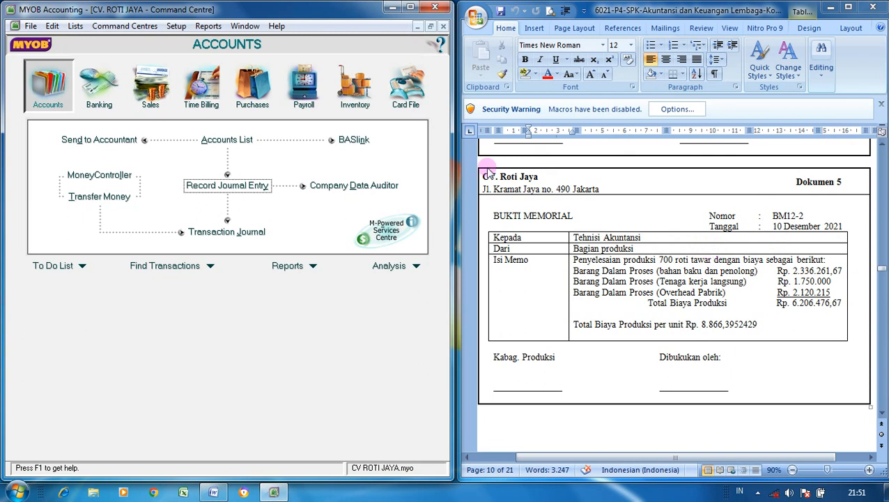
- Start an inventory adjustment numbered BM12-2, dated 10/12/2021, with the memo "Pencatatan Persediaan Produk Jadi"
click(356, 87)
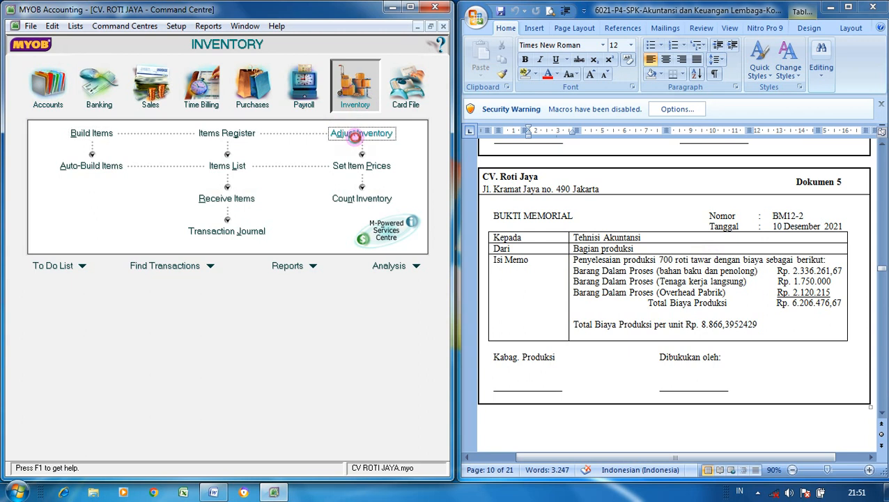
click(359, 134)
click(148, 47)
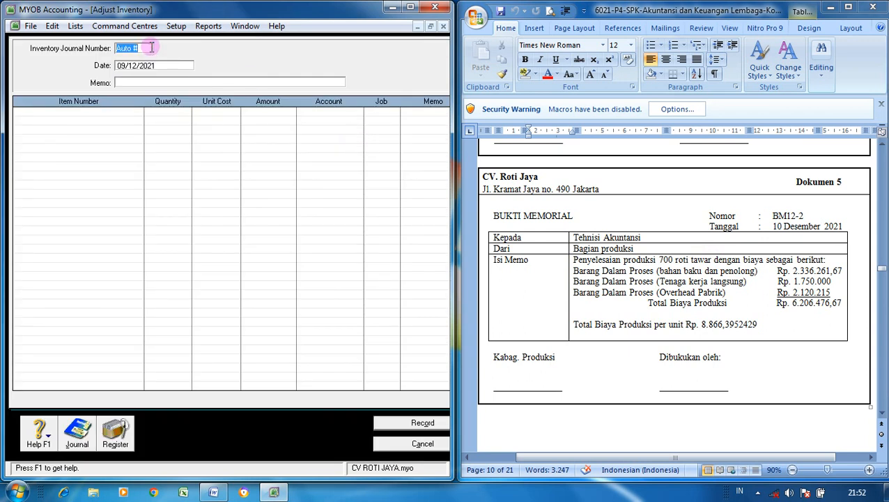
text(BM12-2)
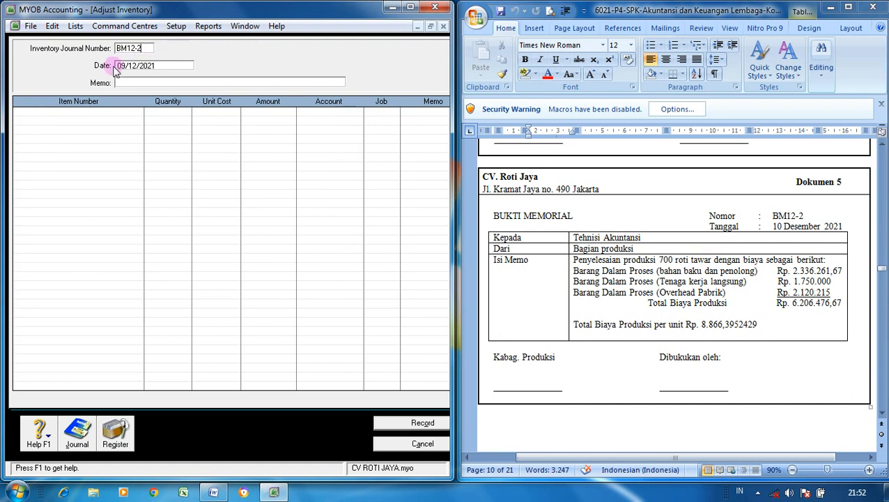
click(124, 65)
click(127, 64)
key(BackSpace)
key(BackSpace)
text(10)
click(151, 82)
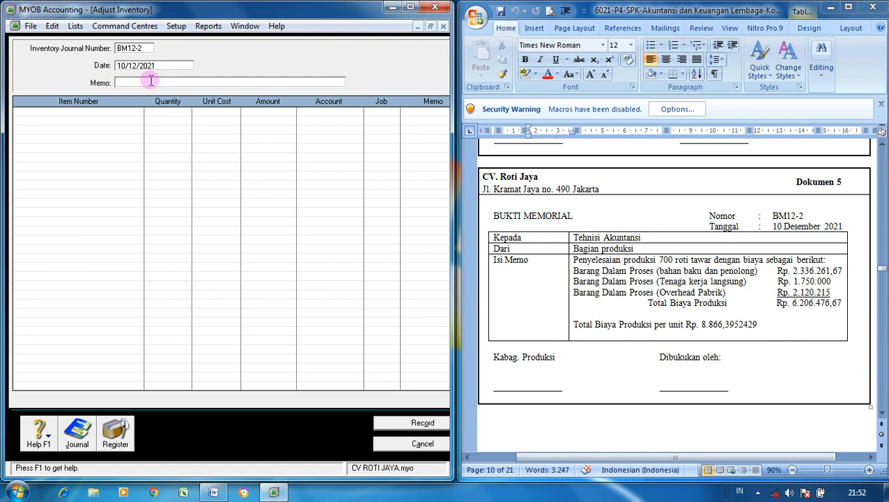
text(Pencatatan Persediaan Pr)
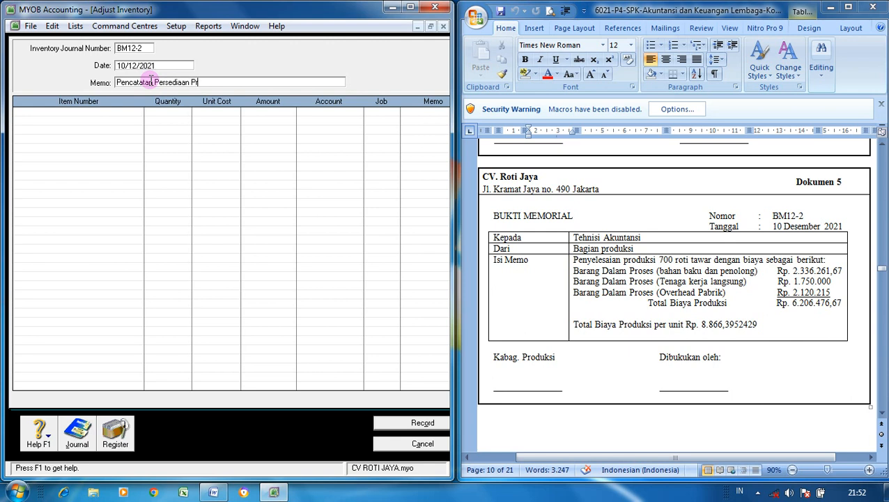
text(oduk Jadi)
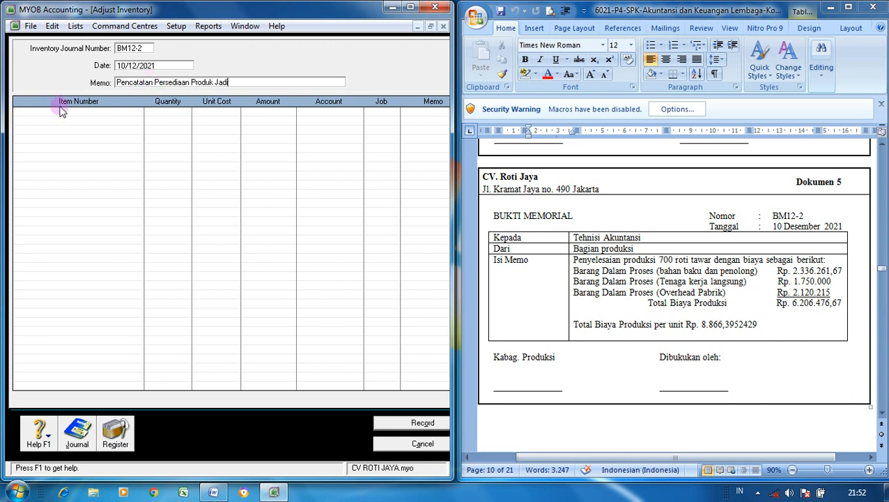
- Add an adjustment line for item M01 with quantity 700 and amount Rp6.206.476,67
click(66, 111)
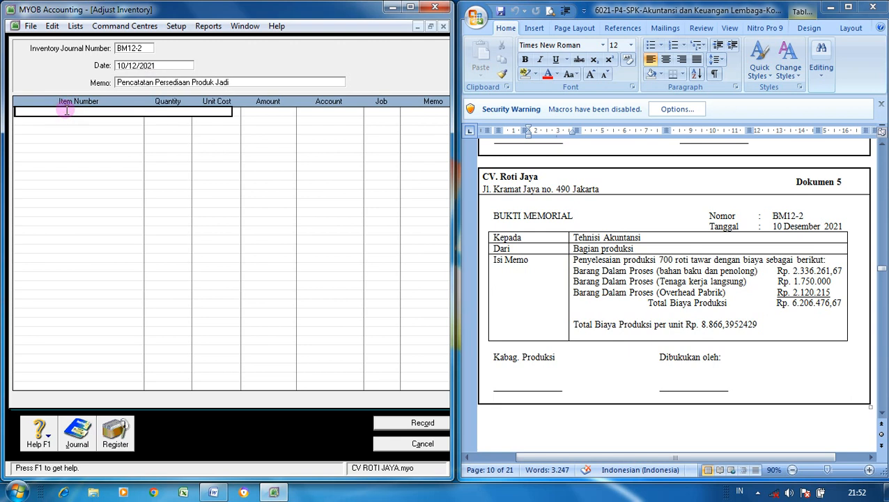
text(M01)
key(Tab)
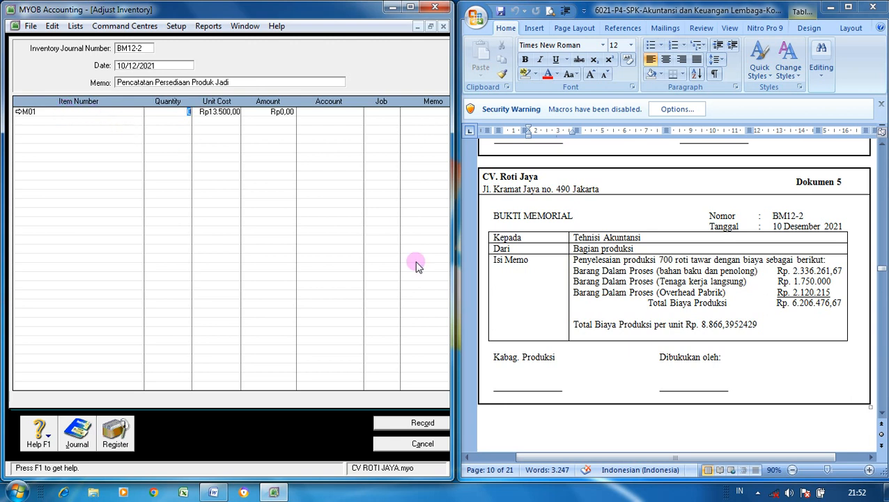
text(700)
click(287, 111)
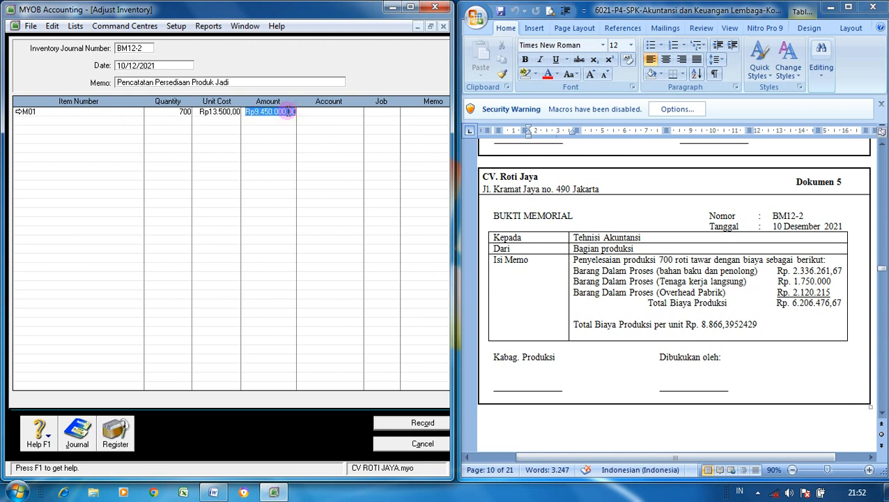
key(BackSpace)
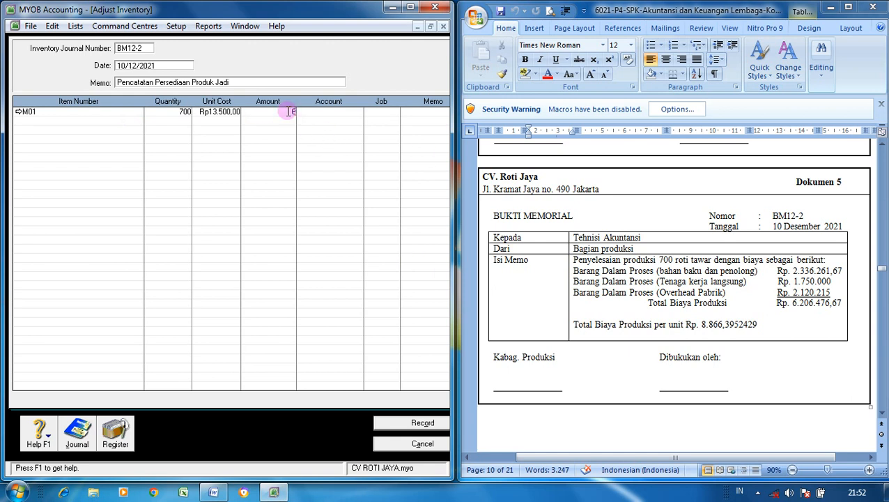
text(6206476,67)
key(Return)
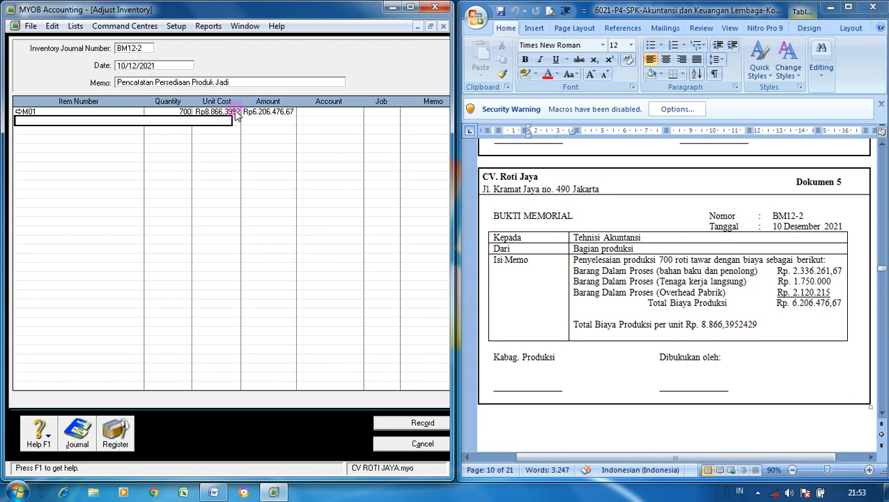
- Try allocating the M01 adjustment line to account 1-1230 Persediaan Barang Jadi and check the transaction recap
click(244, 178)
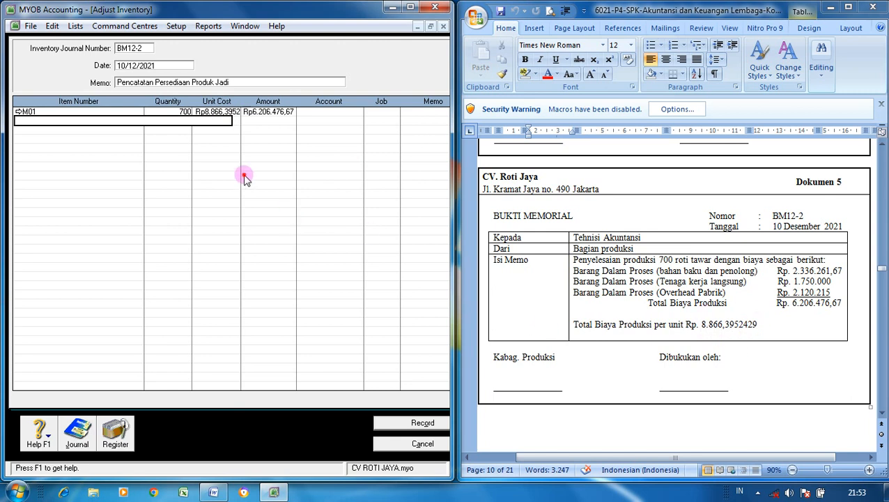
click(354, 111)
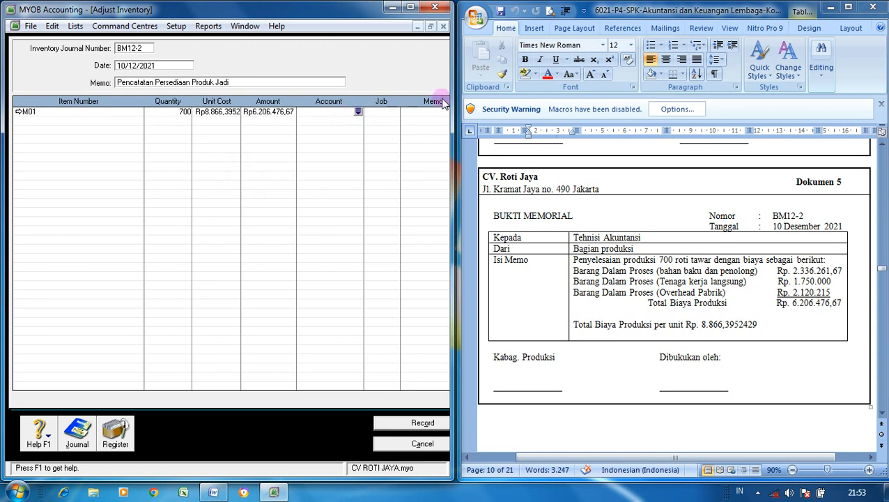
click(358, 112)
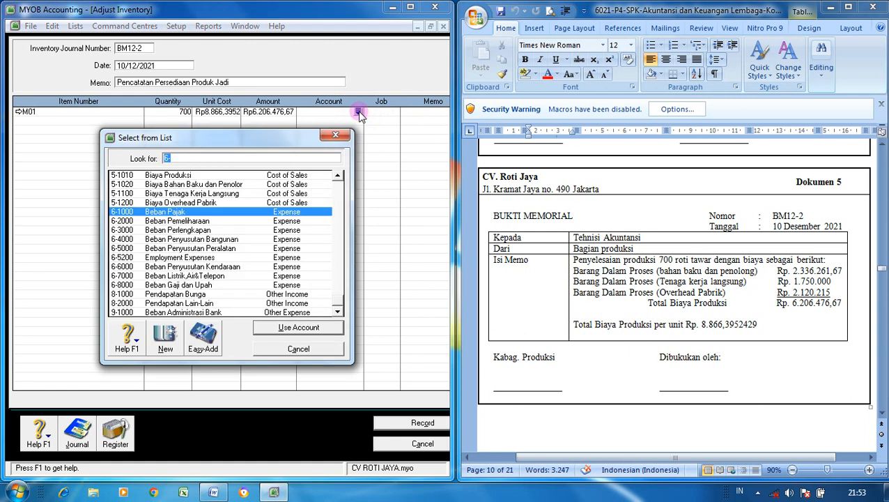
text(1)
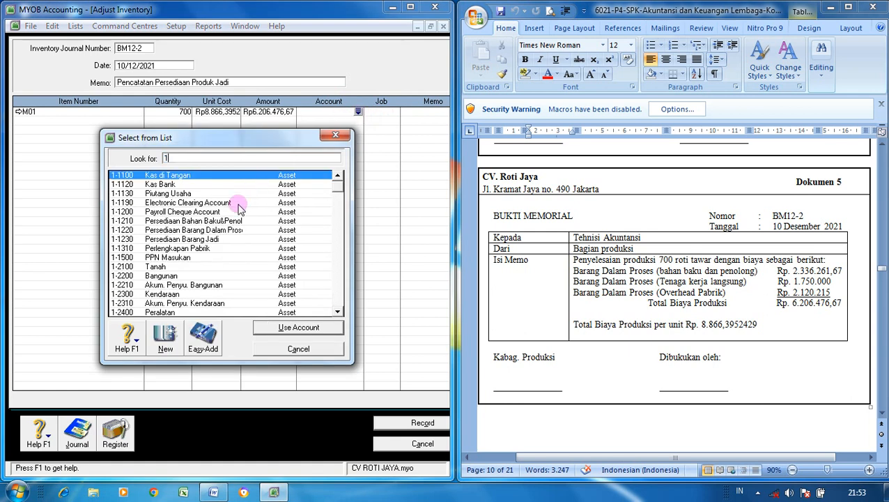
click(229, 240)
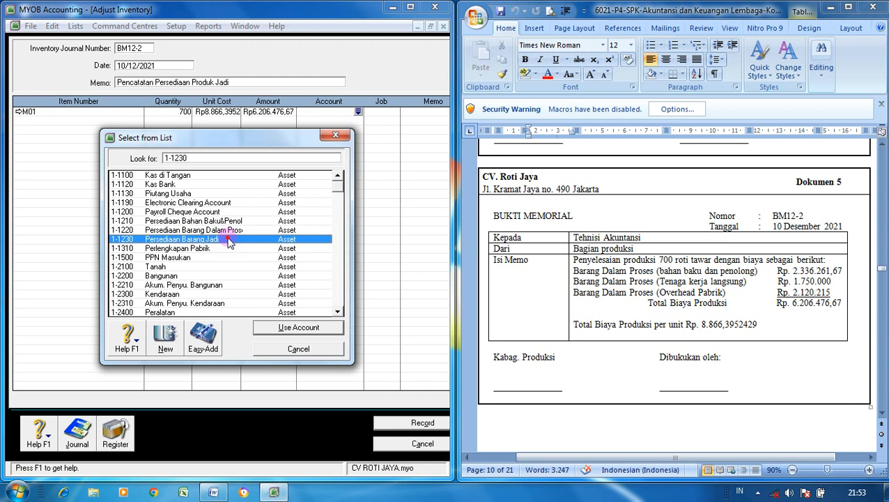
click(296, 328)
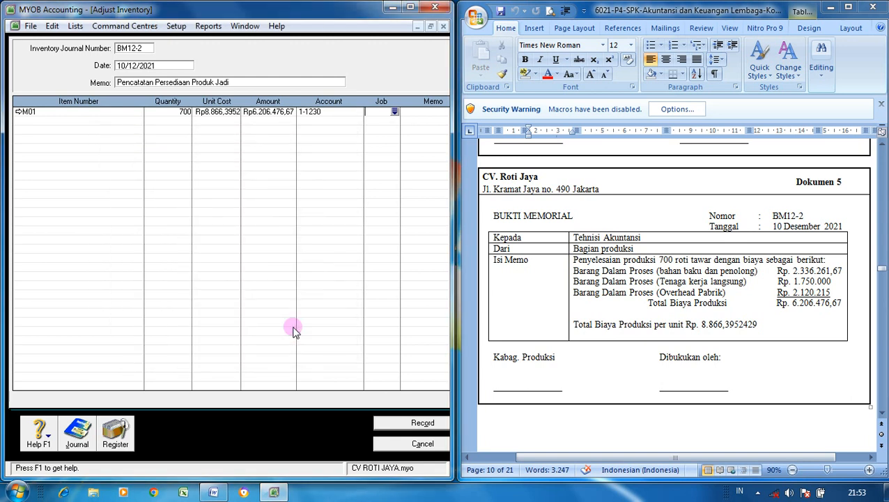
key(ctrl+r)
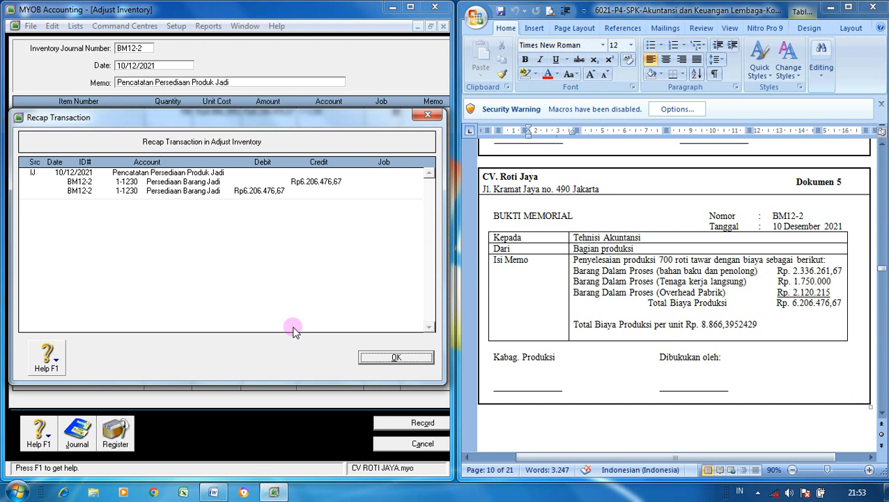
click(382, 357)
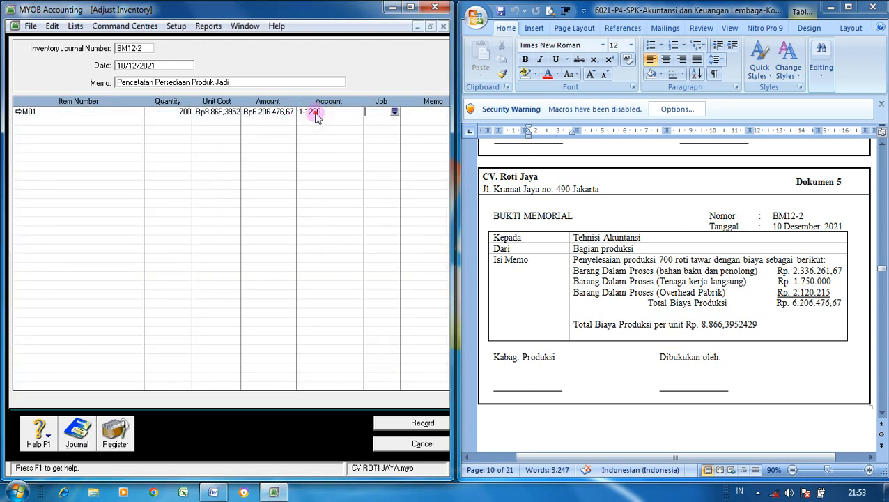
- Set the M01 adjustment line's account to 5-1010 Biaya Produksi
click(358, 113)
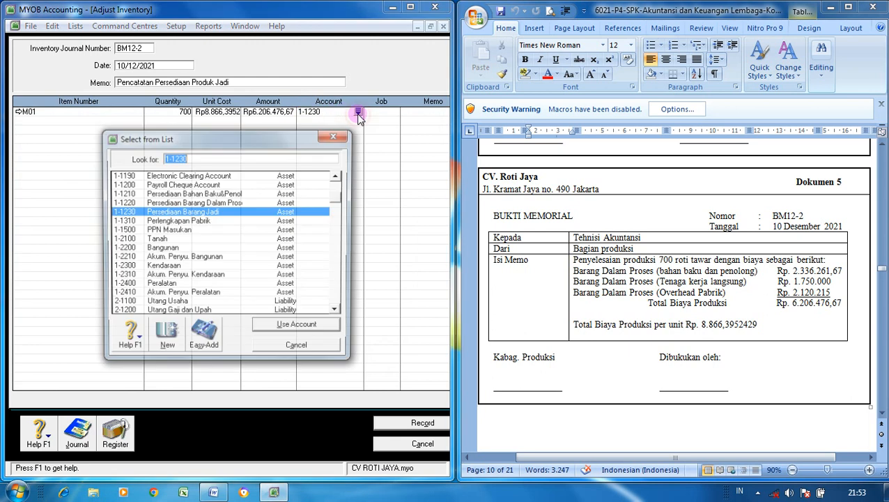
text(5)
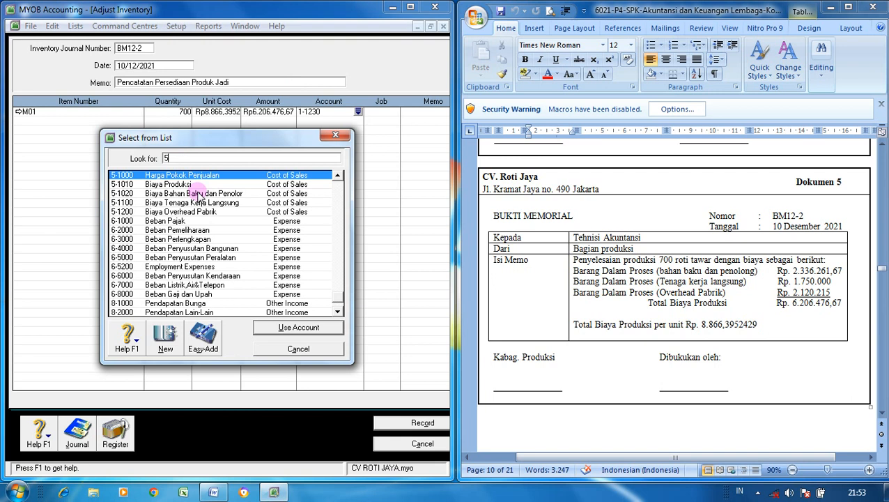
click(203, 183)
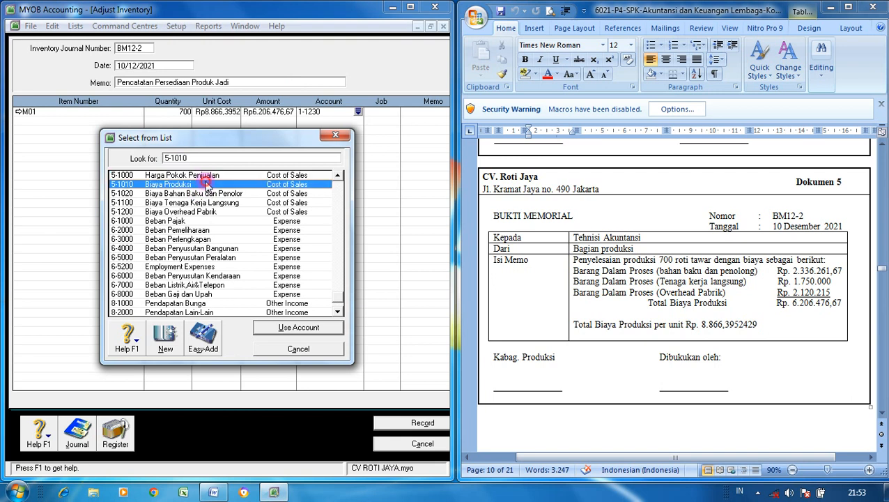
click(315, 331)
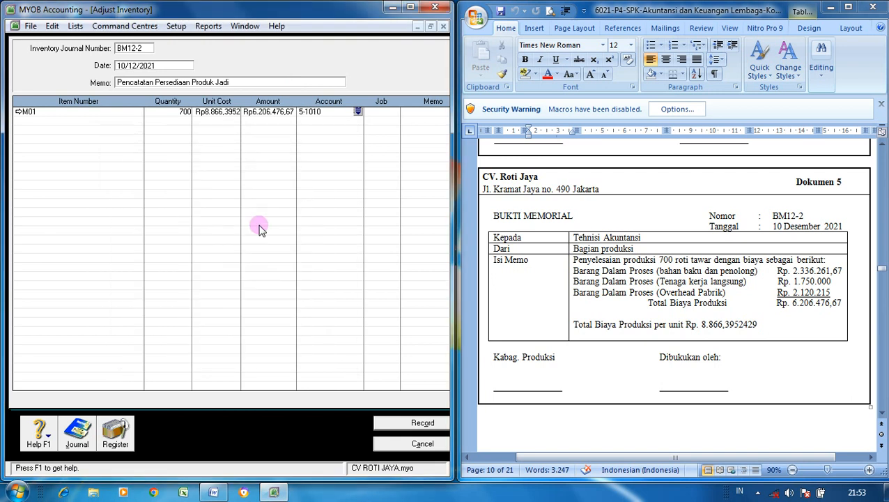
- Check the recap of inventory adjustment BM12-2, record it, and close the inventory adjustment form
key(ctrl+r)
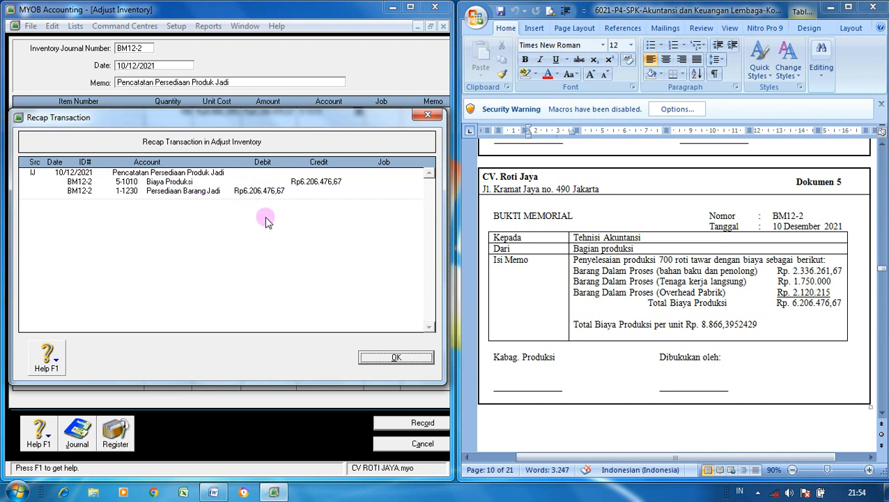
click(380, 358)
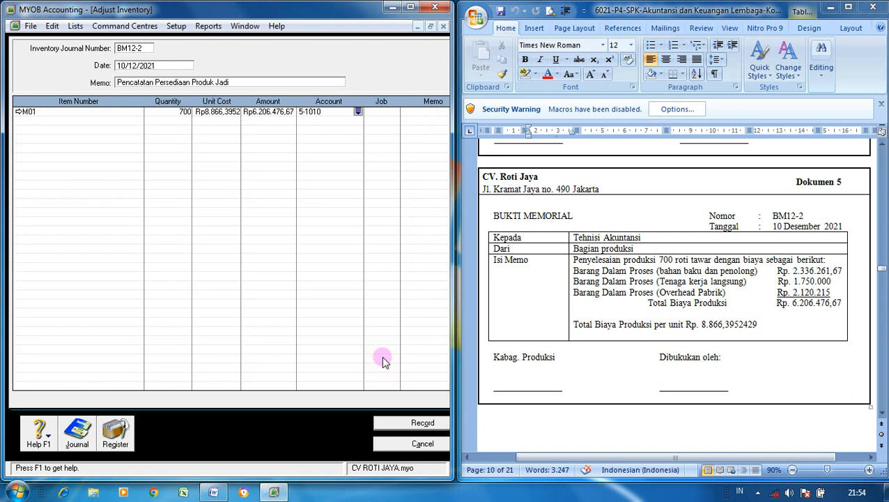
click(415, 423)
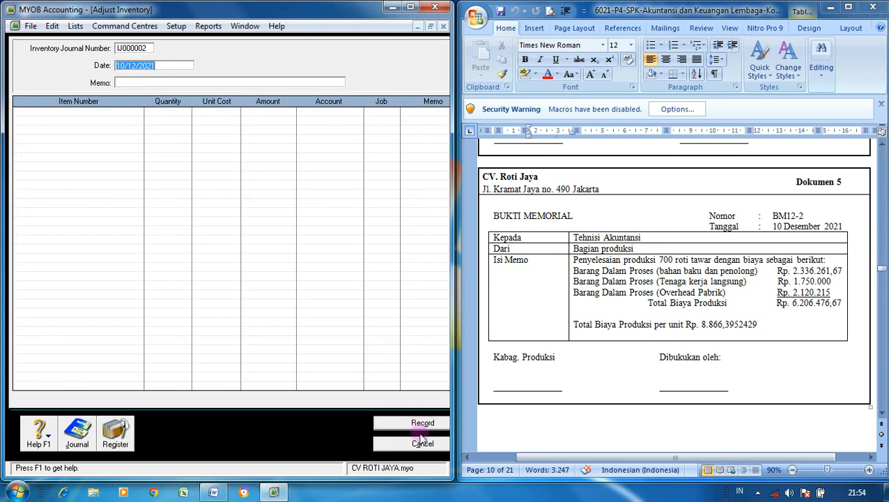
click(422, 443)
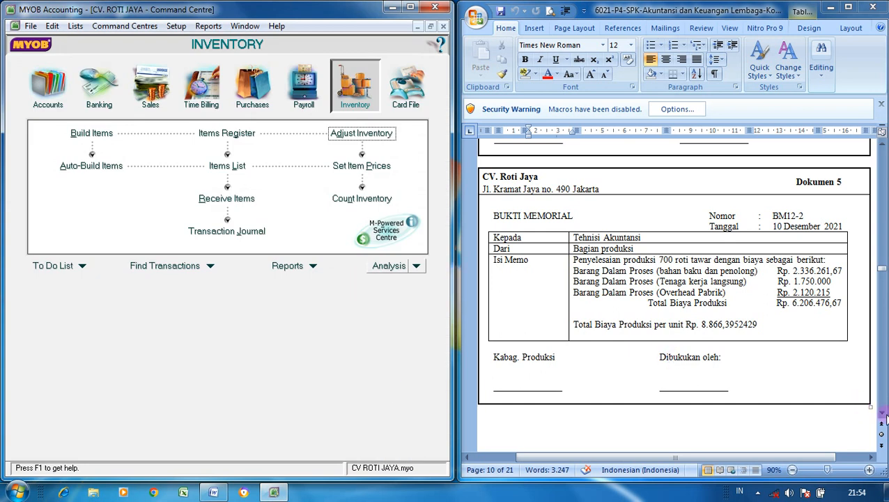
- Bring up Dokumen 6 in the source file and start a sales invoice for customer Toko Harum
drag(884, 416, 883, 414)
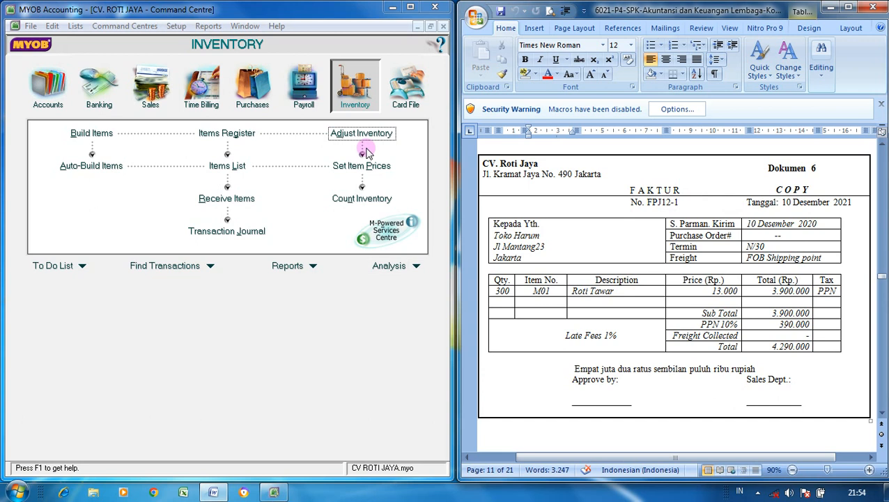
click(155, 105)
click(233, 167)
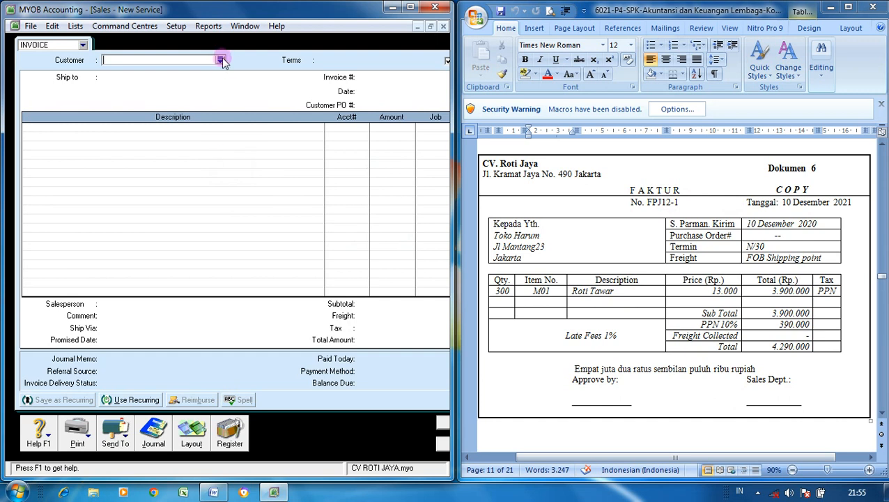
click(221, 60)
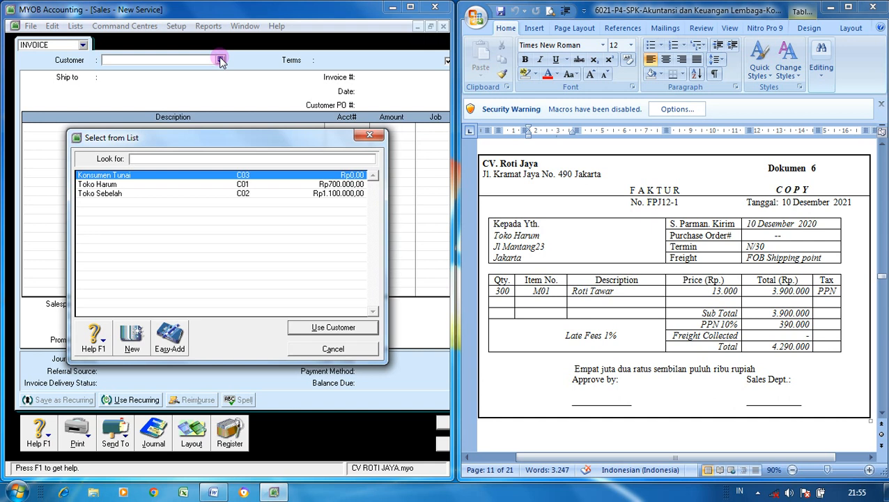
click(90, 184)
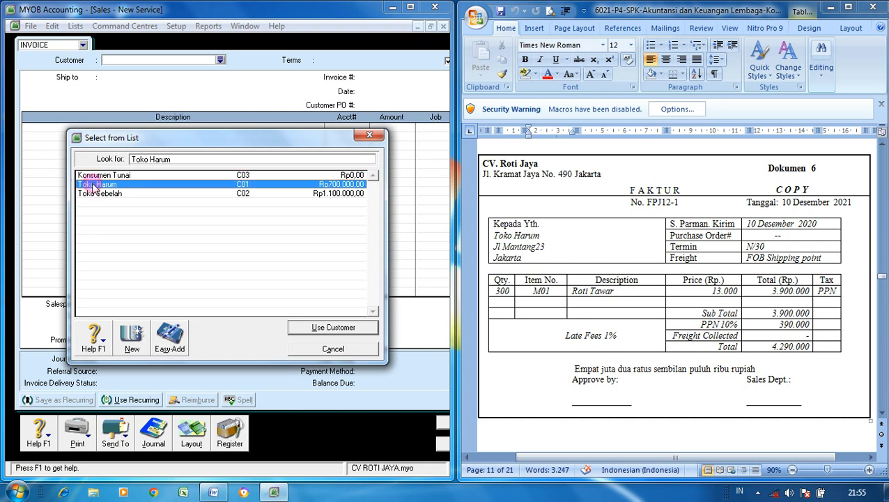
click(303, 333)
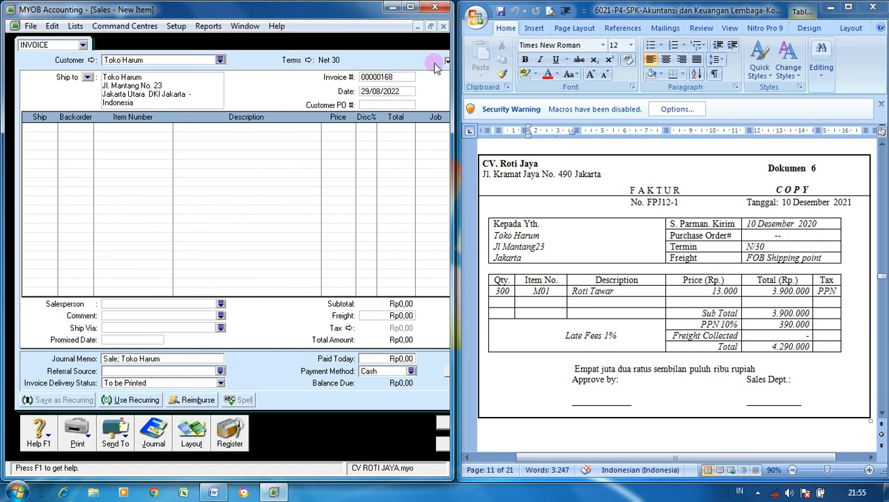
- Make the invoice tax-exclusive and enter invoice number FPJ12-1, date 10/12/2021, and "-" as the customer PO number
drag(453, 82, 493, 85)
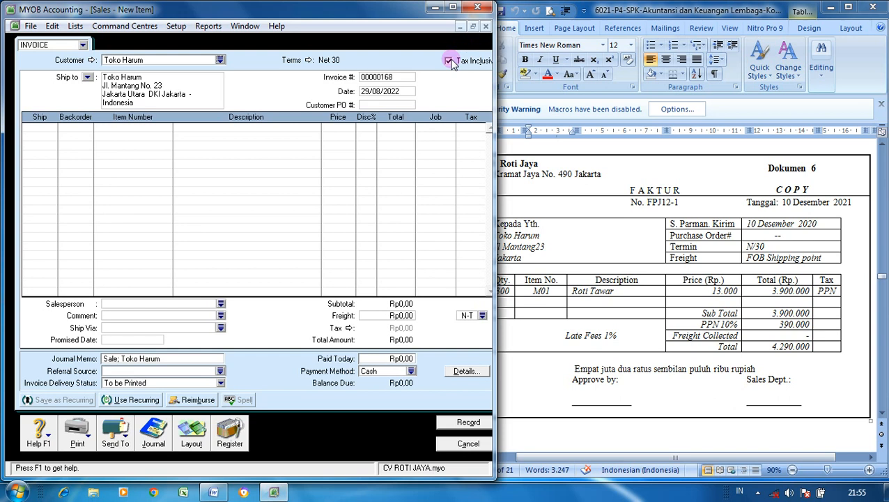
click(449, 61)
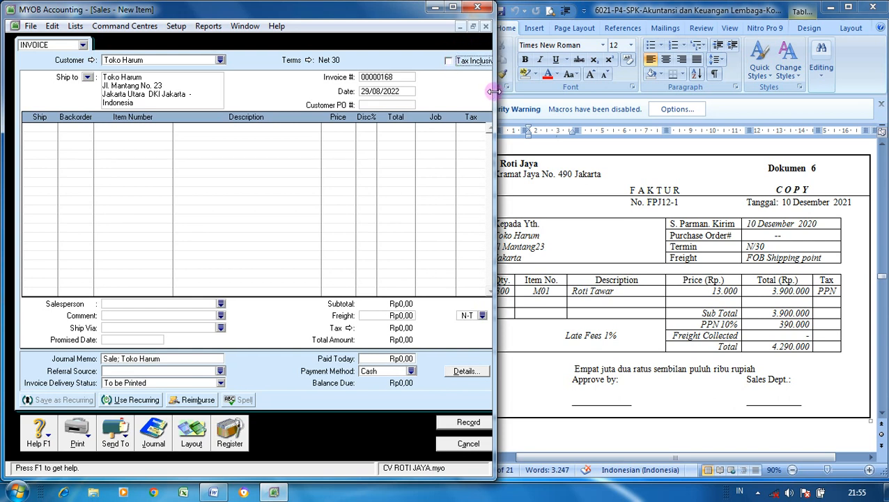
drag(494, 93, 486, 93)
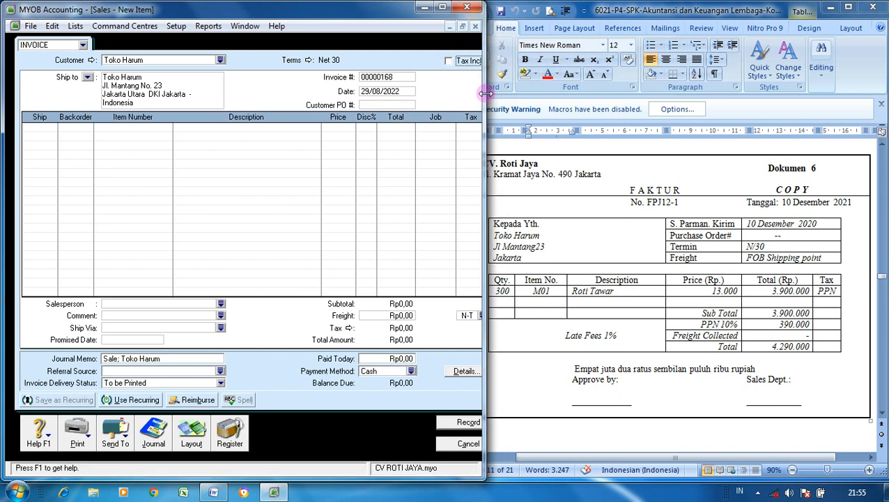
click(403, 76)
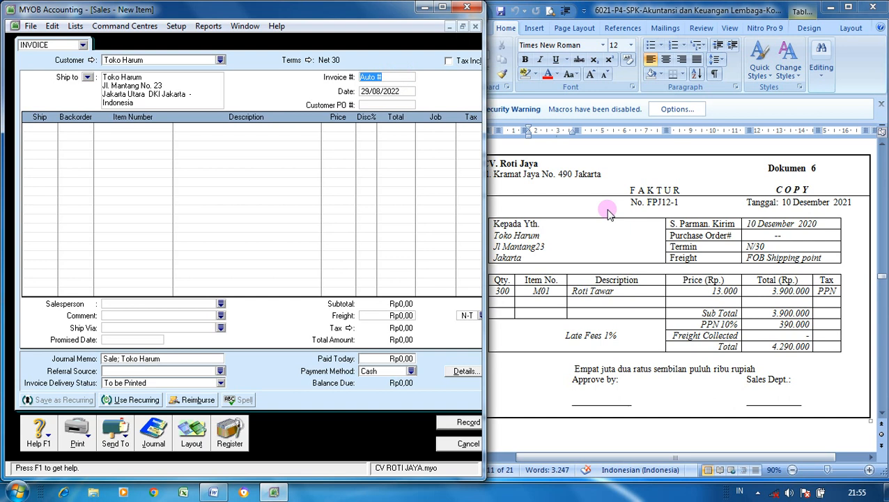
text(FPJ12-1)
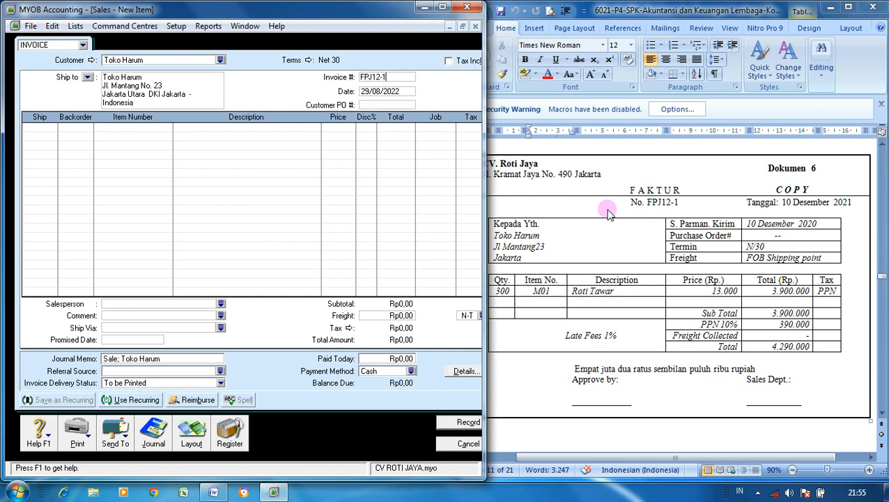
click(408, 92)
text(10/12/2021)
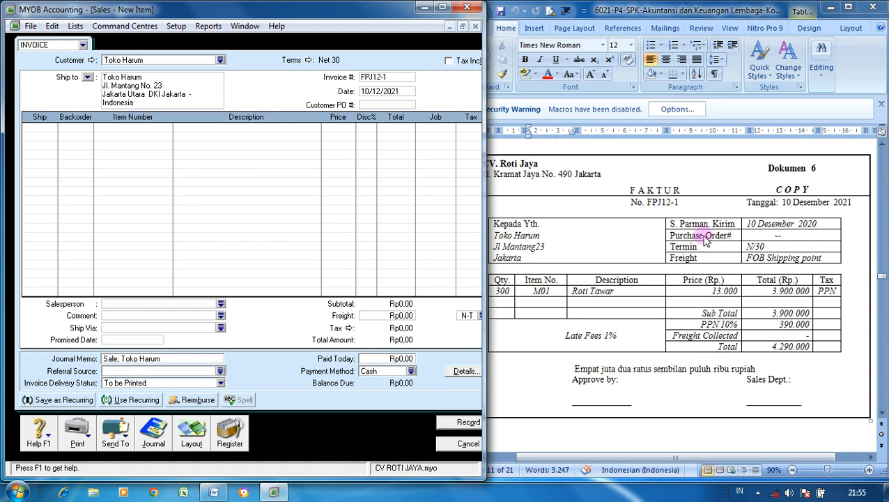
text(-)
- Add an invoice line shipping 300 of item M01 at a price of Rp13.000
click(53, 127)
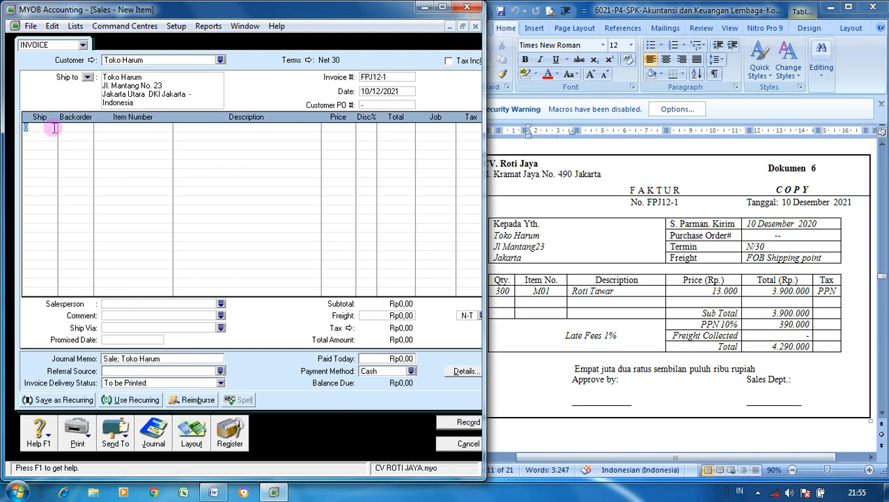
text(300)
key(Tab)
text(M01)
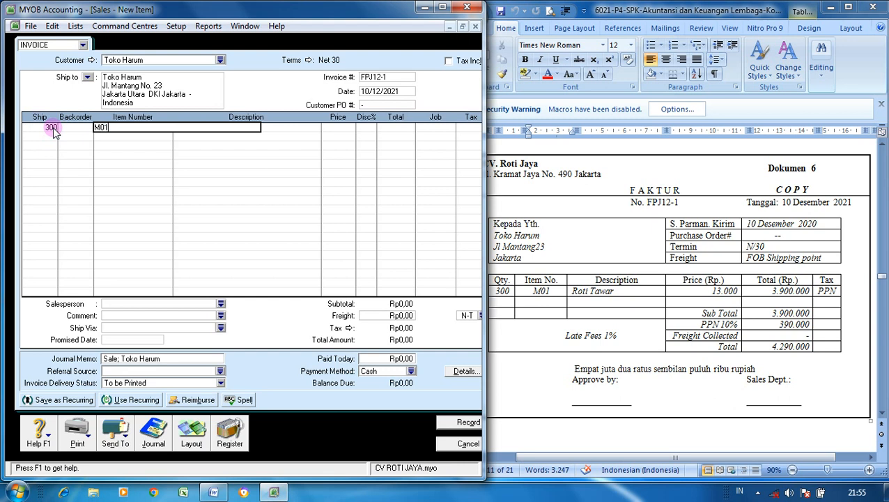
key(Tab)
key(Tab)
key(Tab)
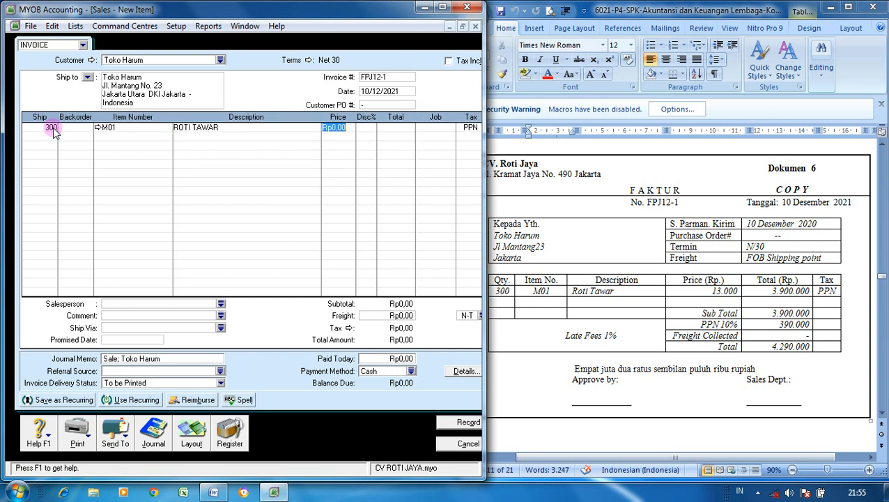
text(13000)
click(55, 132)
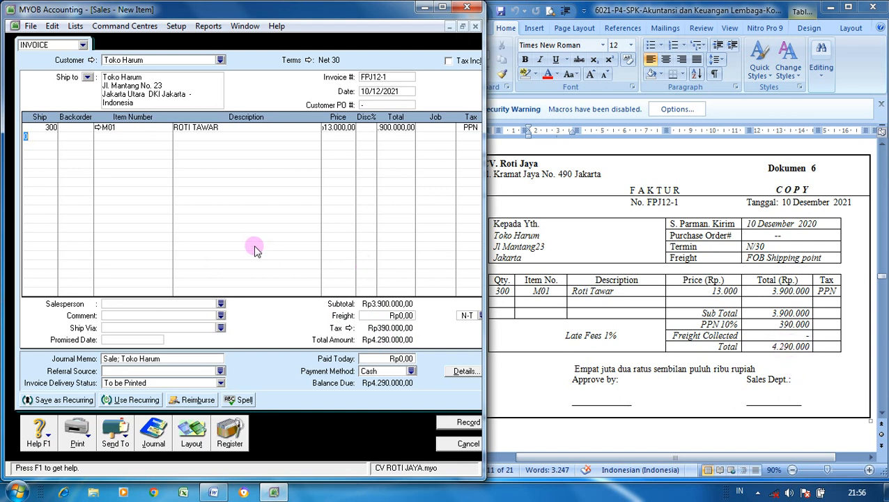
- Check the recap of sales invoice FPJ12-1, record it, and close the sales form
key(ctrl+r)
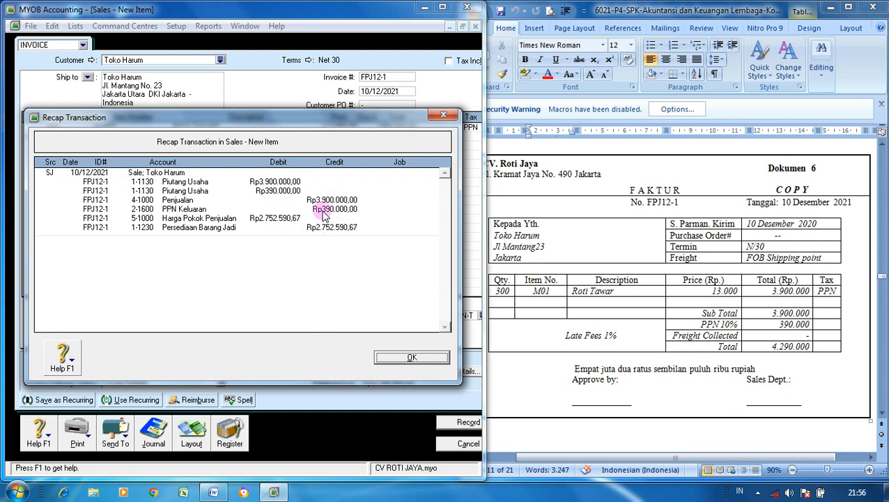
click(404, 357)
click(451, 423)
drag(483, 234, 455, 236)
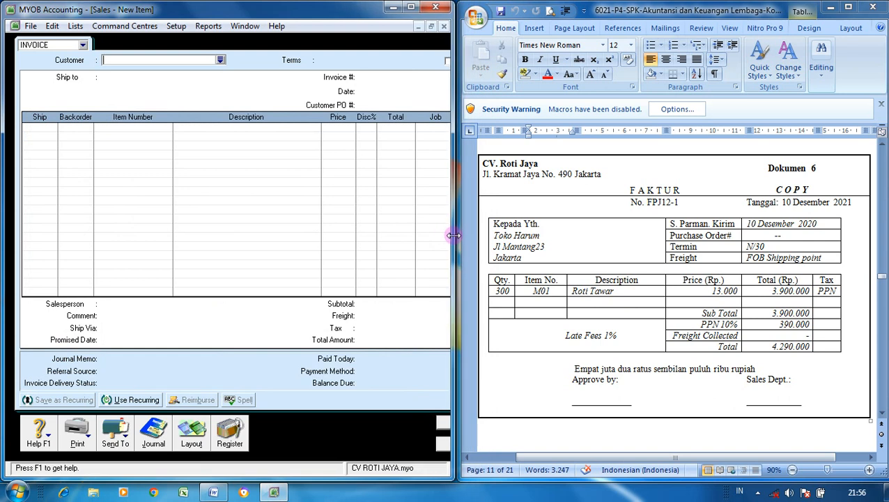
click(440, 437)
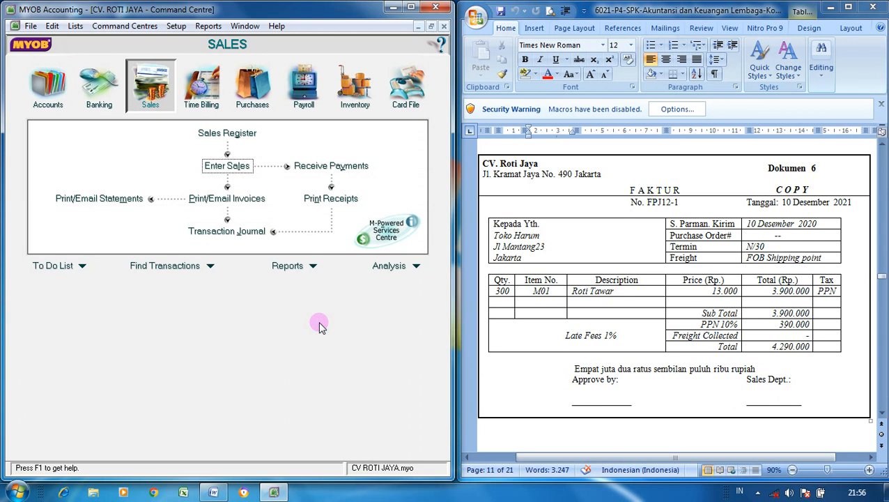
- Bring up Dokumen 7 in the source file and start a new sales entry for customer Toko Harum
click(881, 412)
click(882, 413)
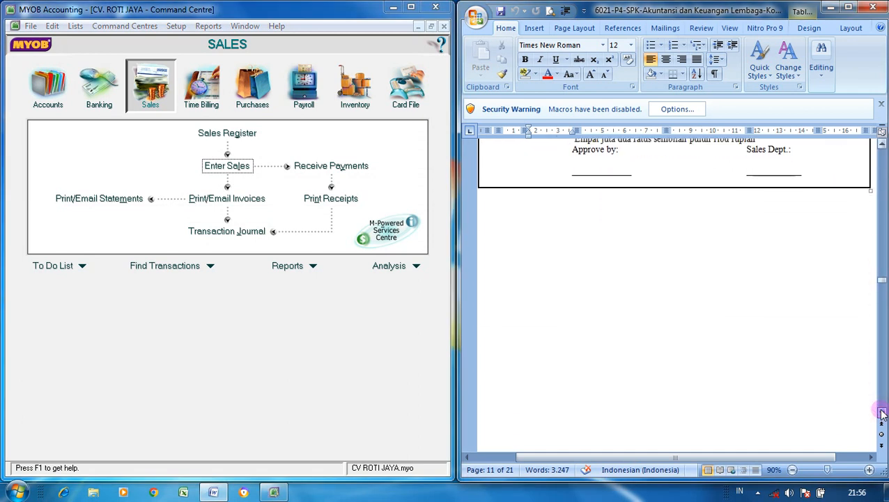
click(882, 412)
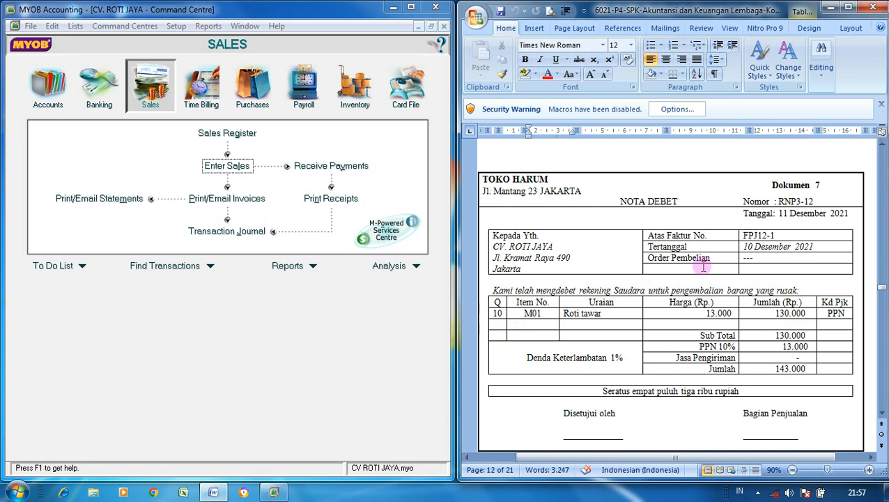
click(281, 336)
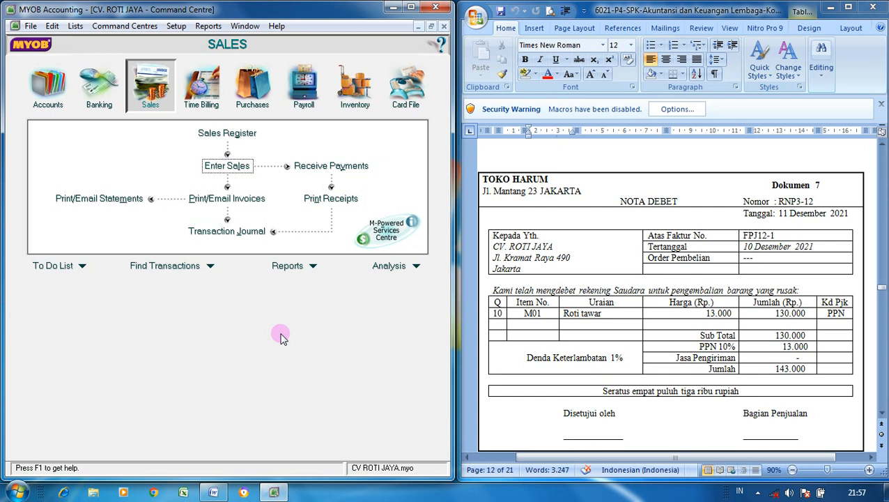
click(237, 170)
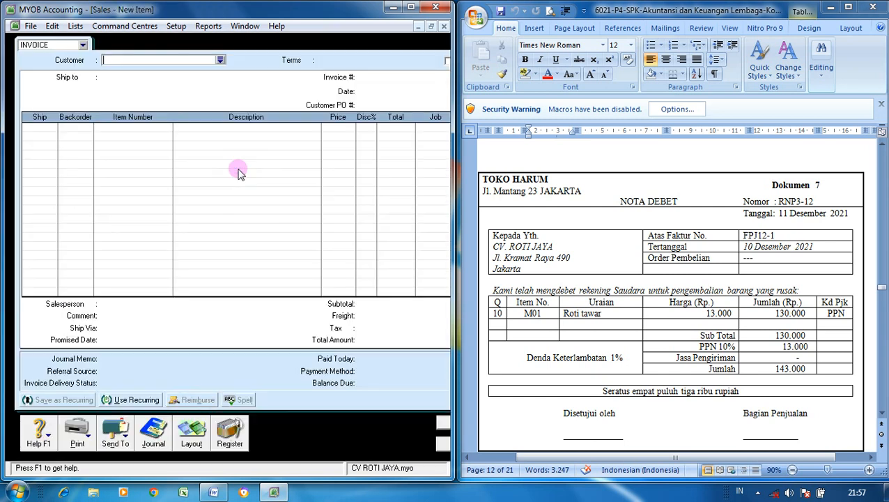
click(220, 59)
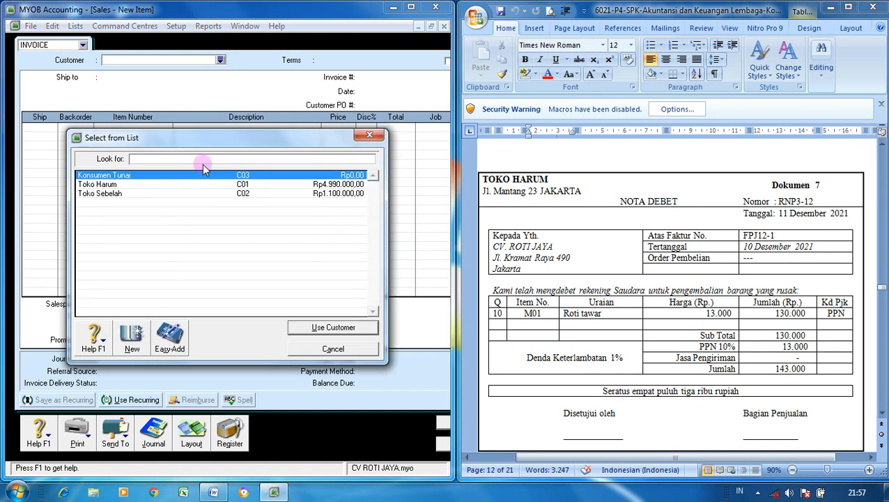
click(195, 184)
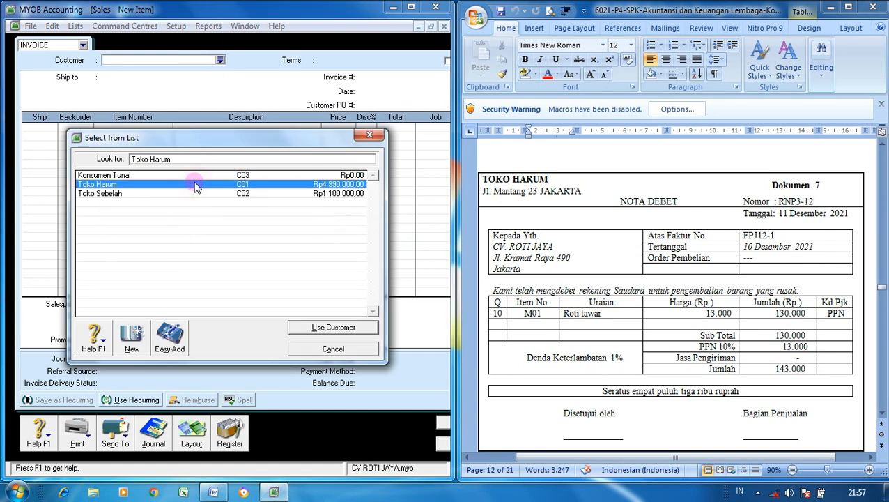
click(296, 325)
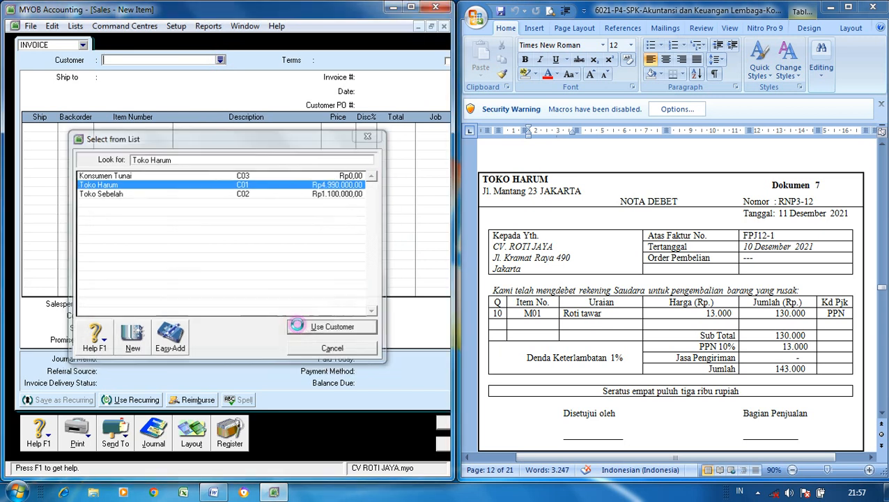
- Enter invoice number FPJ12-1 and "-" as the customer PO number for the return
click(405, 78)
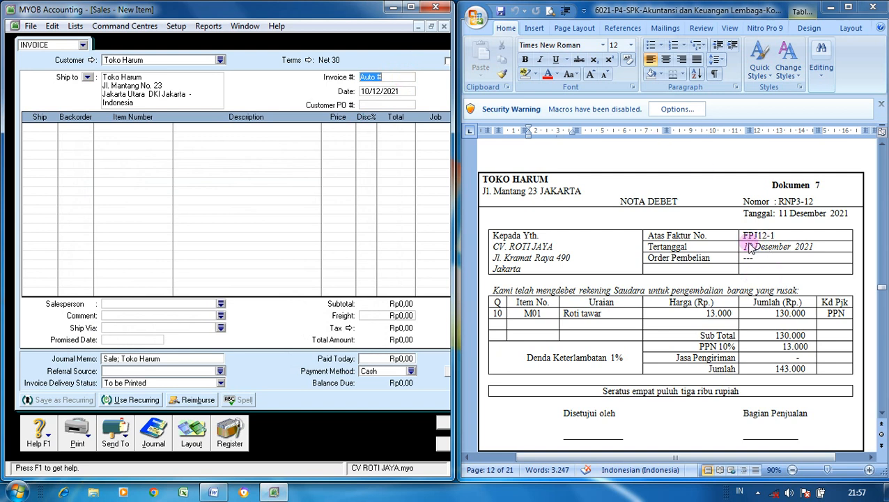
text(FPJ12-1)
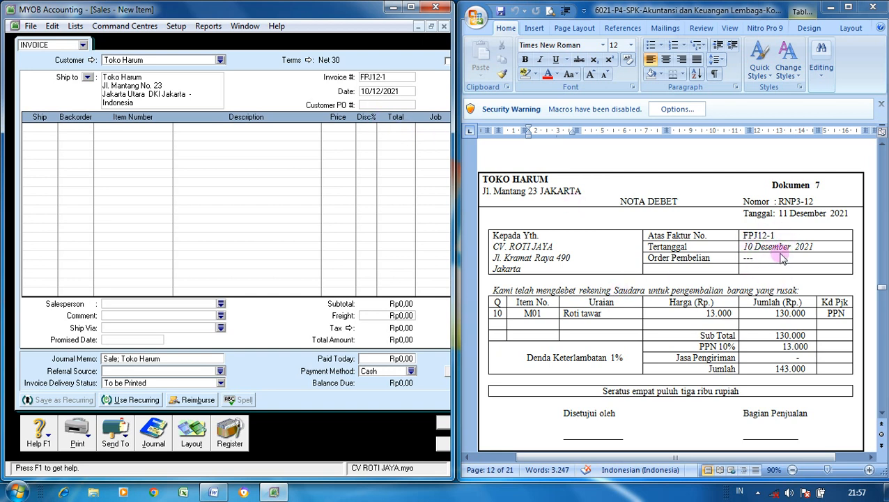
click(410, 106)
text(-)
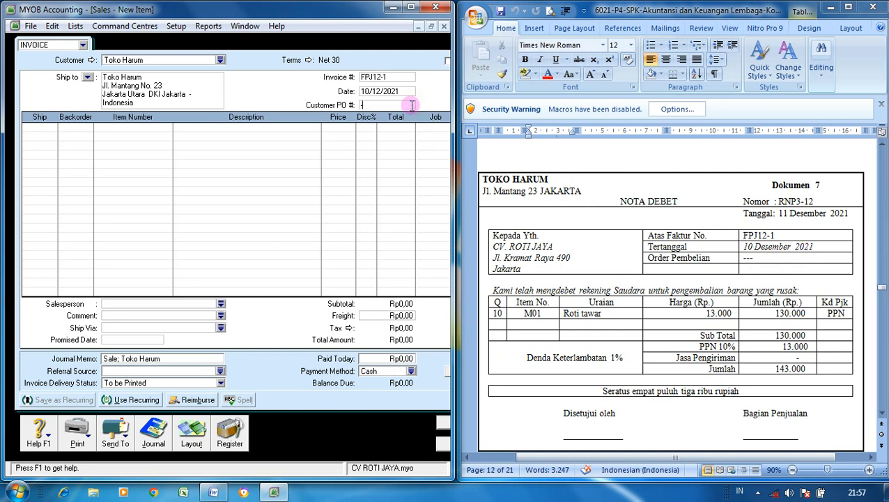
- Add a return line shipping -10 of item M01 at a price of Rp13.000
click(52, 127)
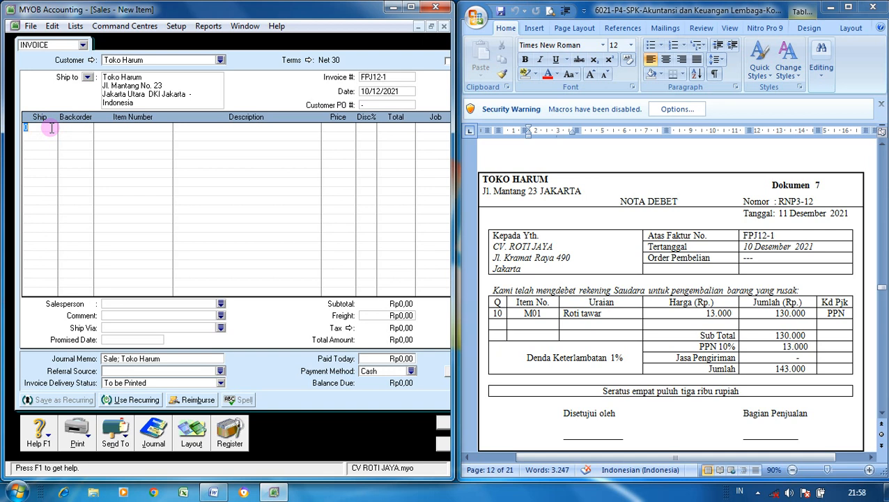
text(1)
text(10)
key(Tab)
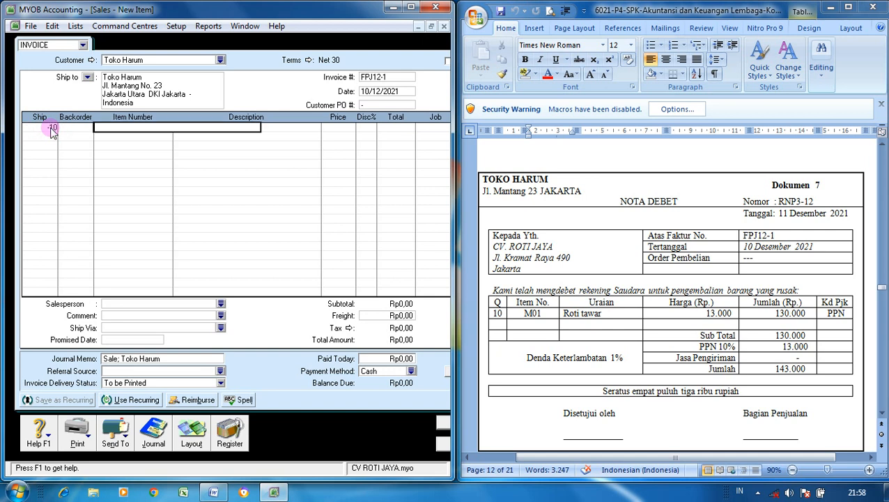
text(M01)
key(Tab)
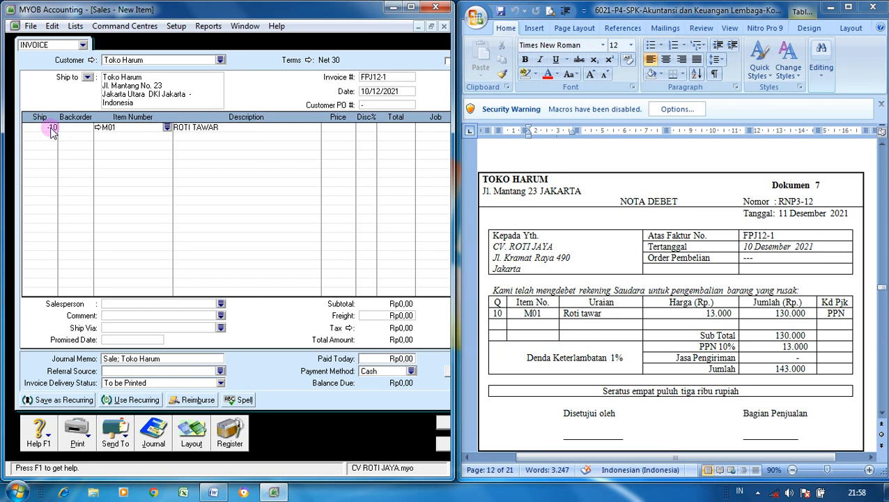
key(Tab)
text(13000)
click(51, 132)
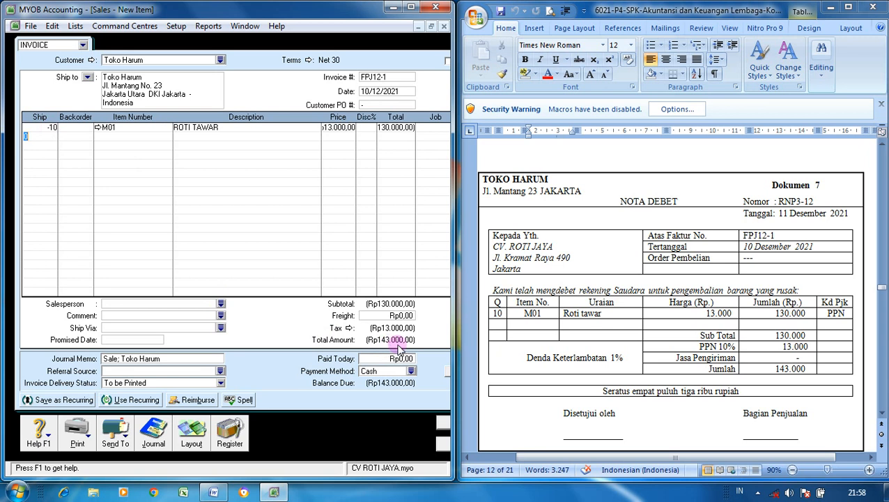
- Check the recap of the Toko Harum sales return and record it
key(ctrl+r)
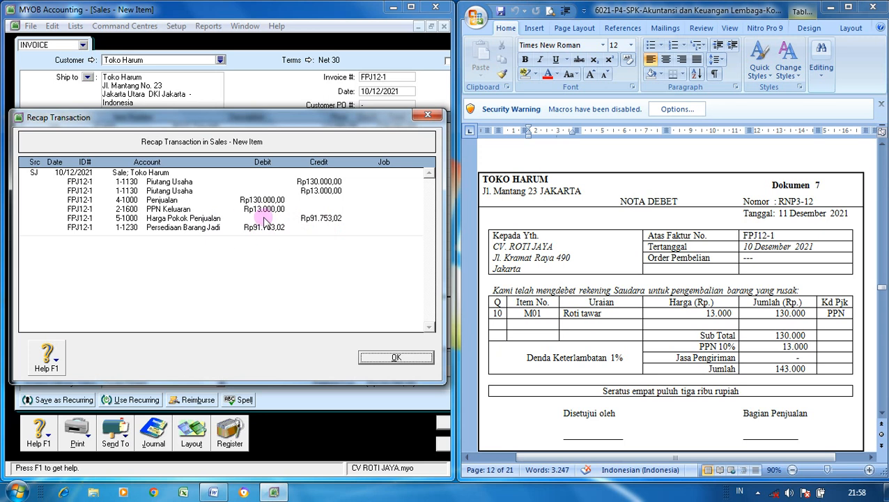
click(380, 359)
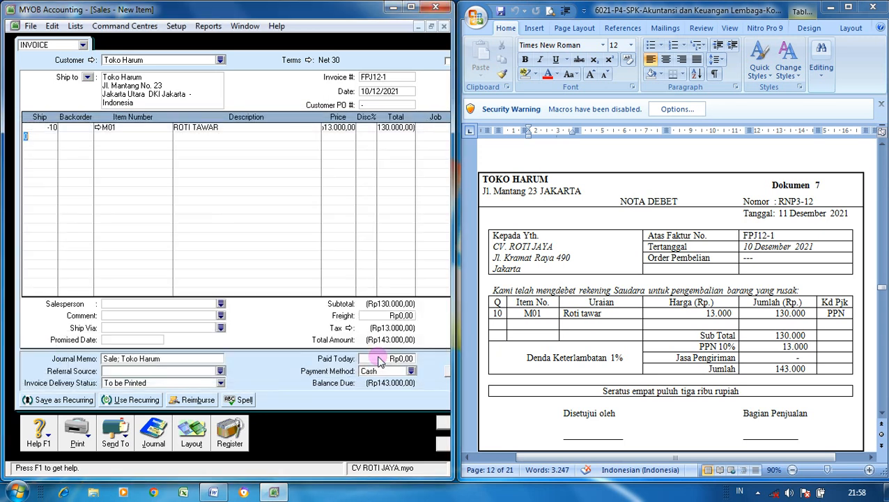
click(442, 425)
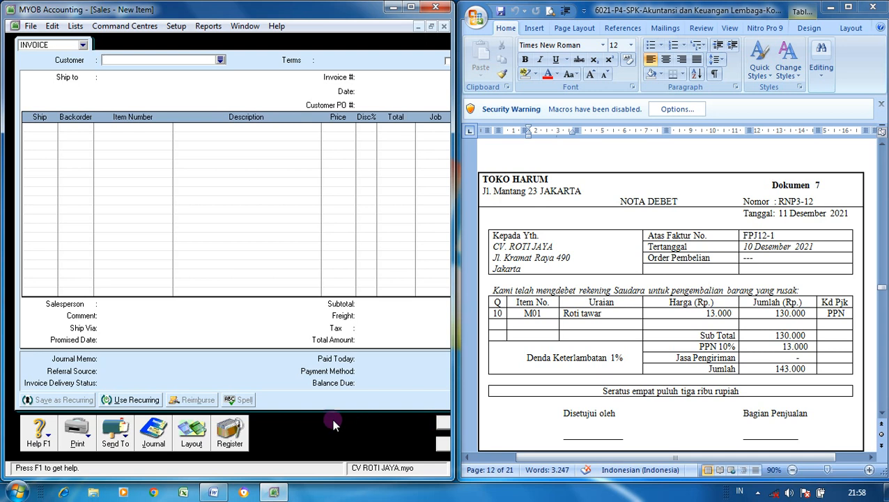
- Open the sales register, start its date range at 01/08/2021, and show the returns and credits
click(234, 432)
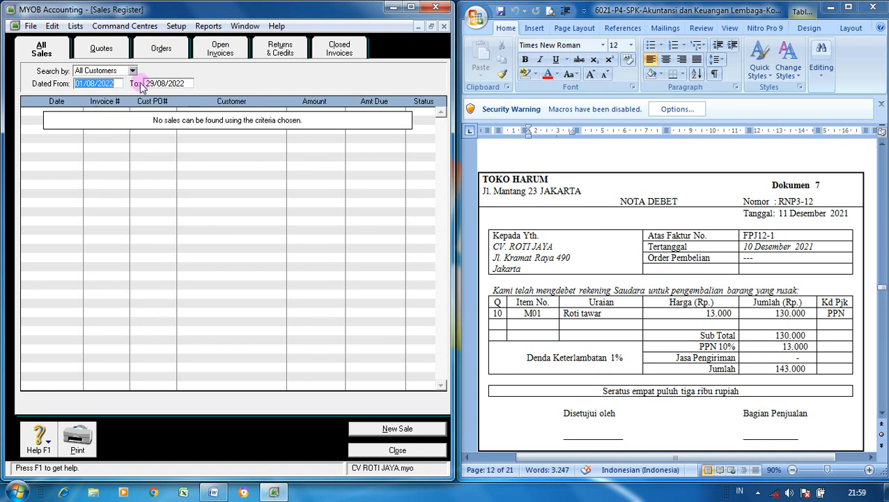
click(117, 82)
key(BackSpace)
text(1)
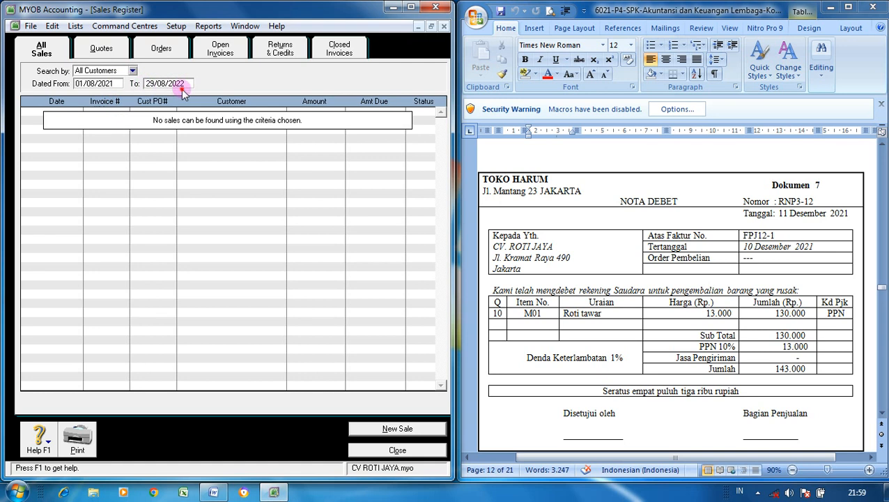
key(Tab)
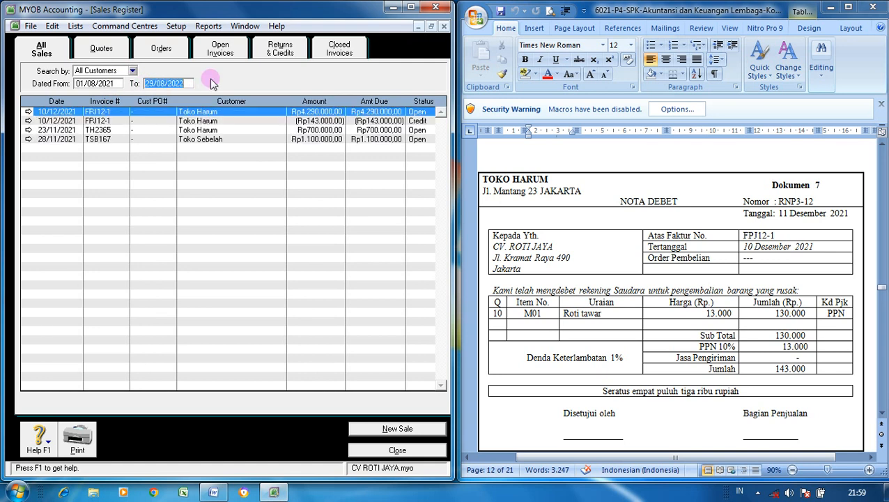
click(290, 52)
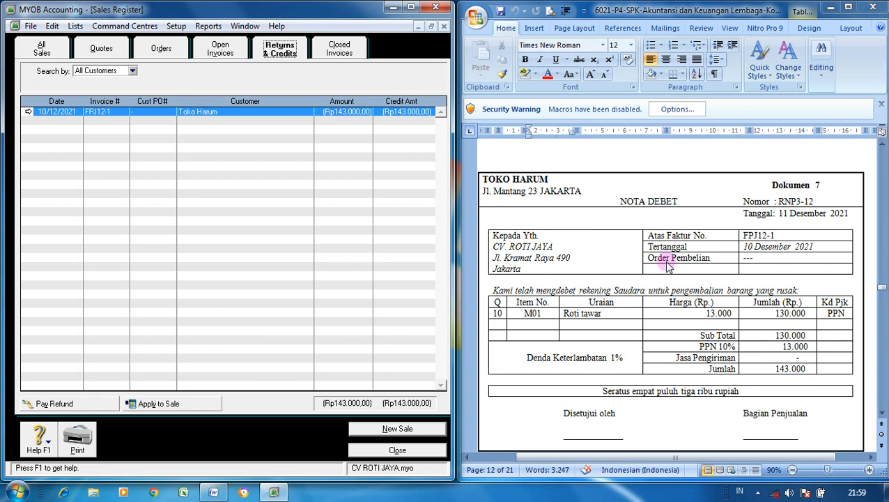
- Start applying the Toko Harum credit to a sale, with ID number RNP3-12 and date 11/12/2021
click(160, 403)
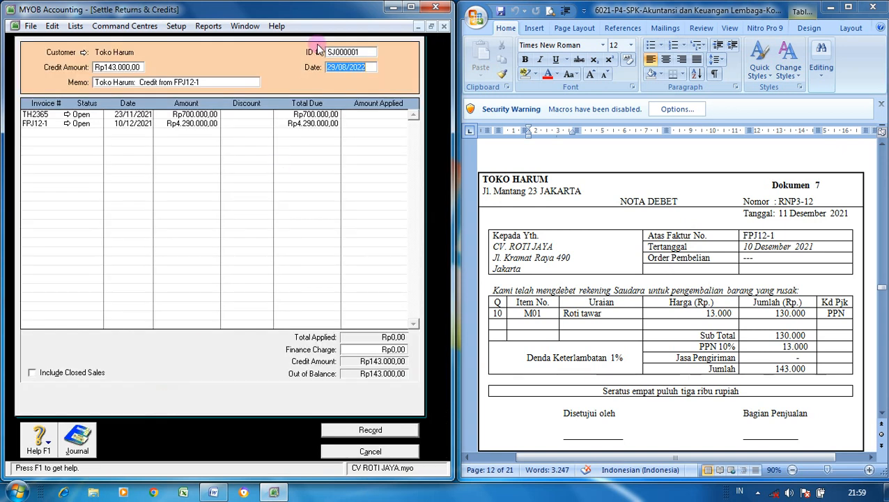
click(365, 55)
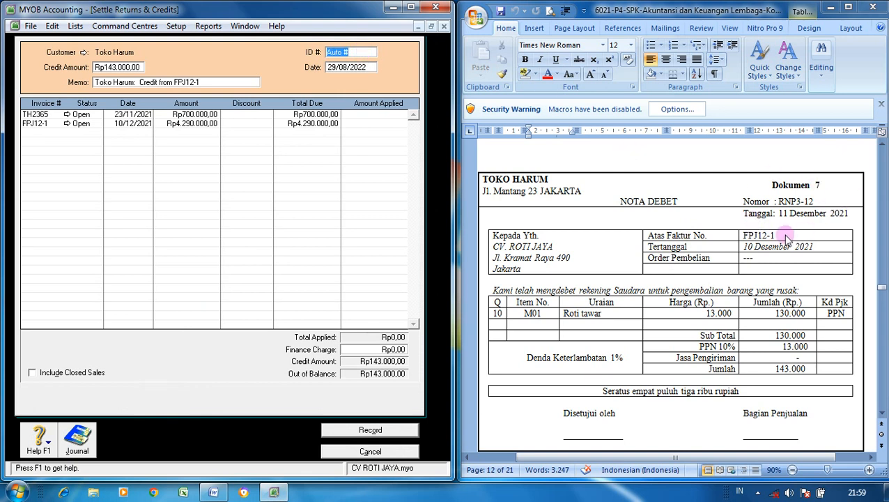
text(RNP)
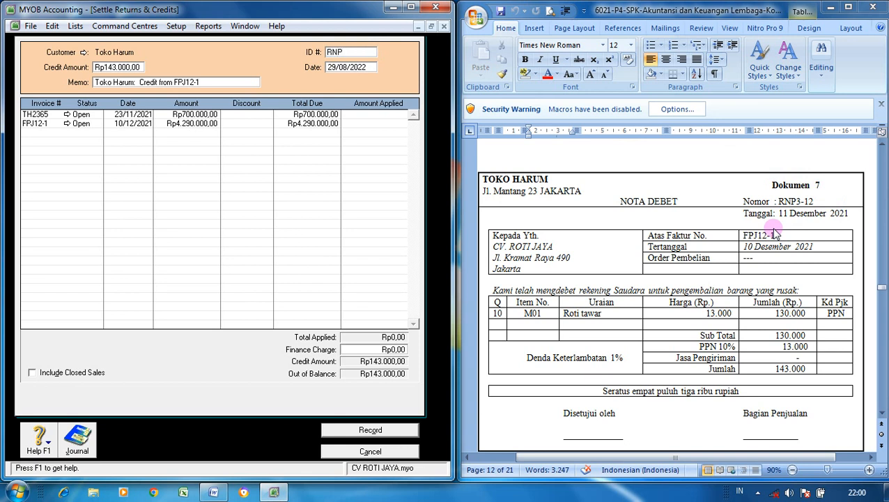
text(3-12)
click(362, 67)
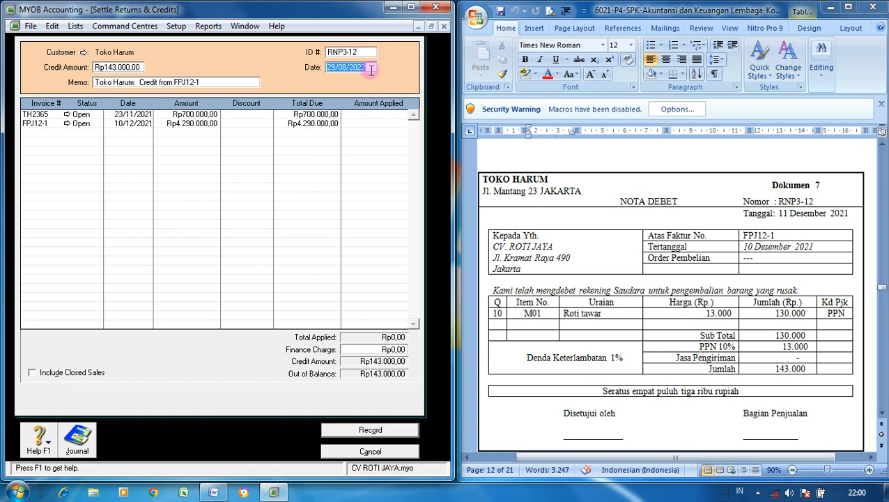
text(11/12/2021)
key(Tab)
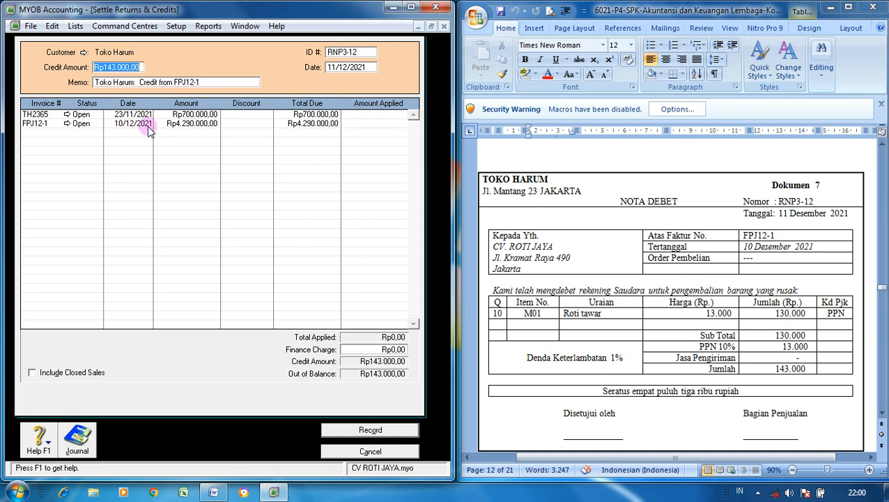
- Apply the full Rp143.000 credit to invoice FPJ12-1 and check the settlement's recap
click(380, 123)
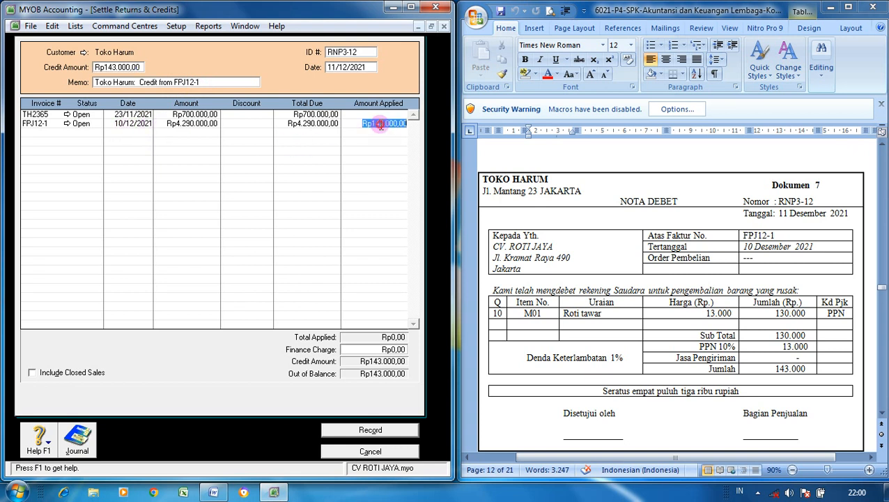
key(Tab)
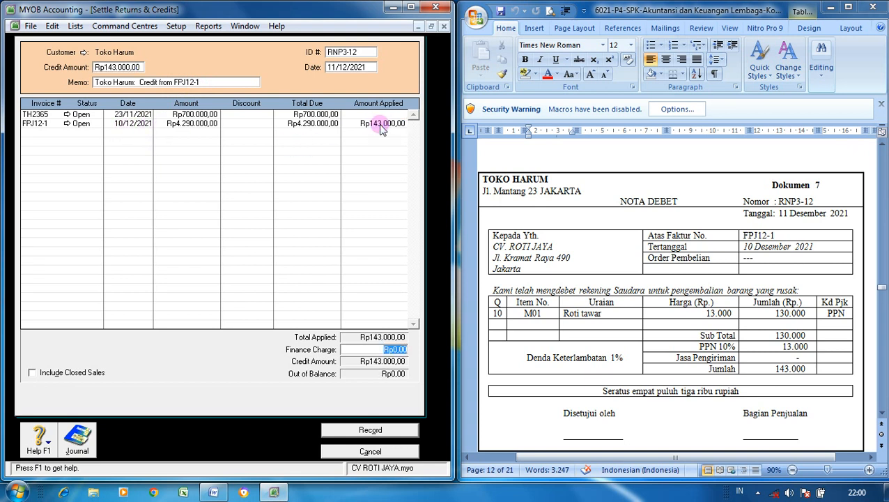
key(ctrl+r)
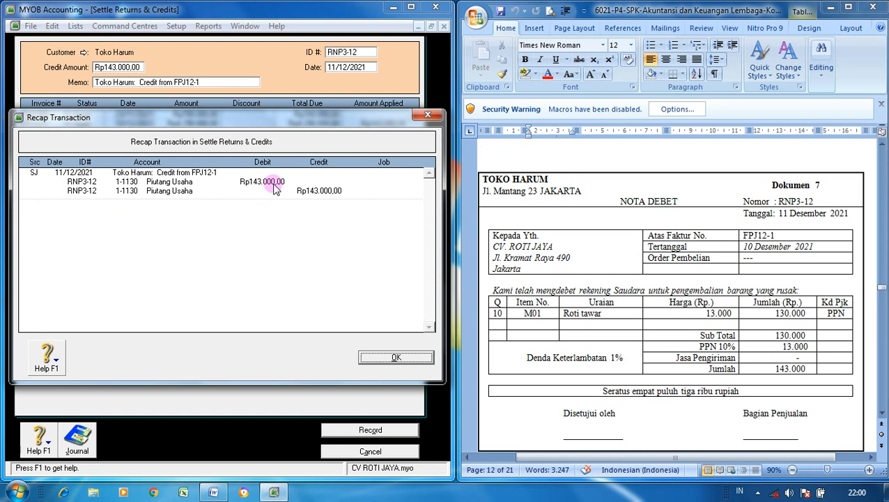
click(369, 359)
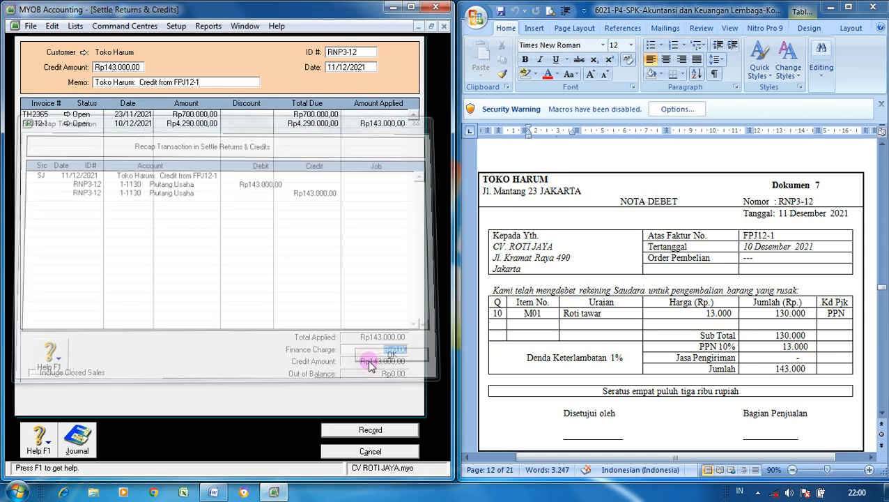
- Record the credit settlement, and close the sales register and the empty sales form
click(382, 431)
click(391, 451)
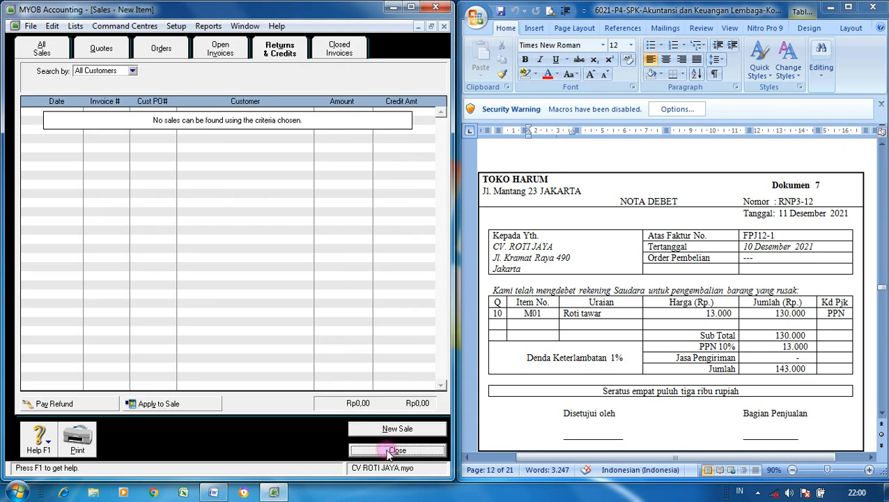
click(446, 451)
click(343, 353)
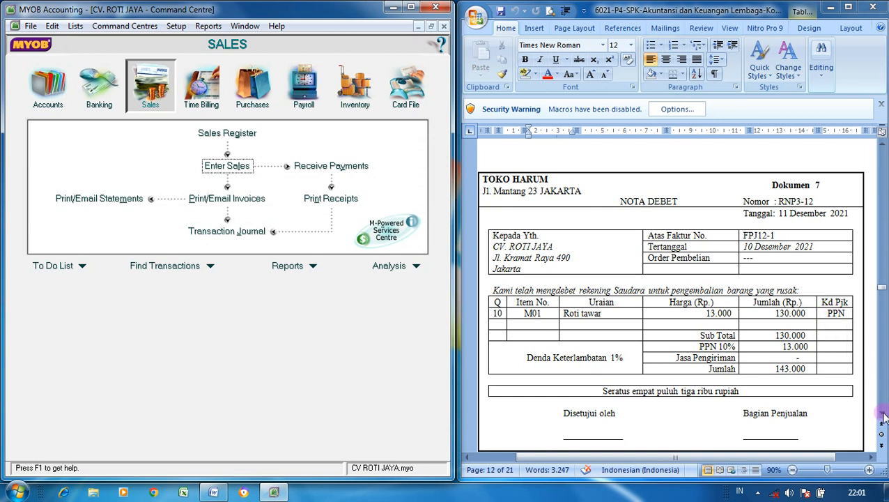
- Bring up Dokumen 8 in the source document and start a new sales invoice for the customer Konsumen Tunai
scroll(882, 416, down, 5)
scroll(882, 416, down, 8)
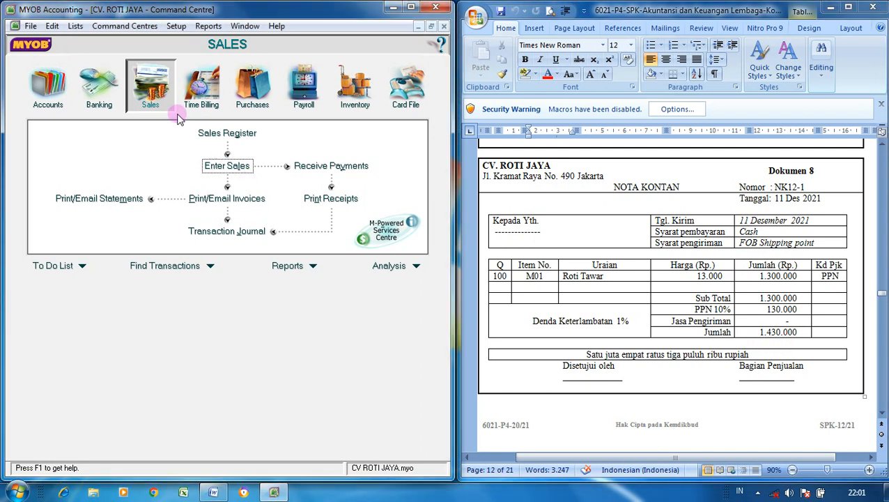
click(206, 167)
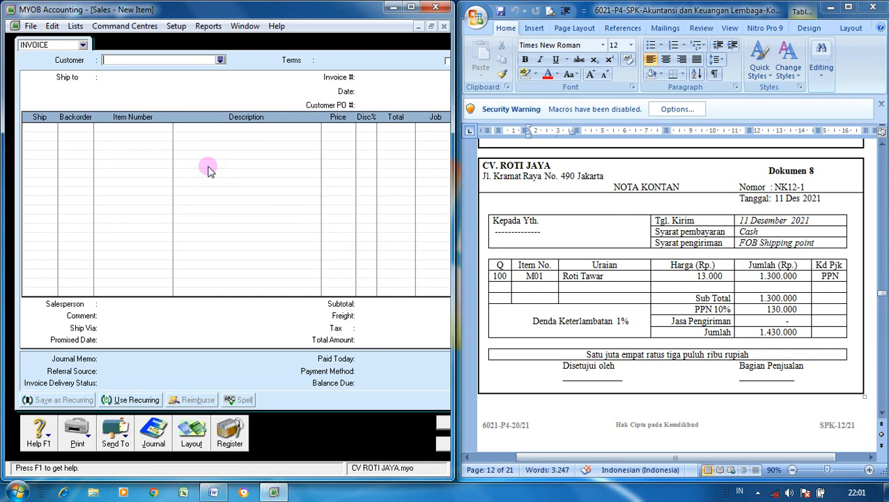
click(220, 60)
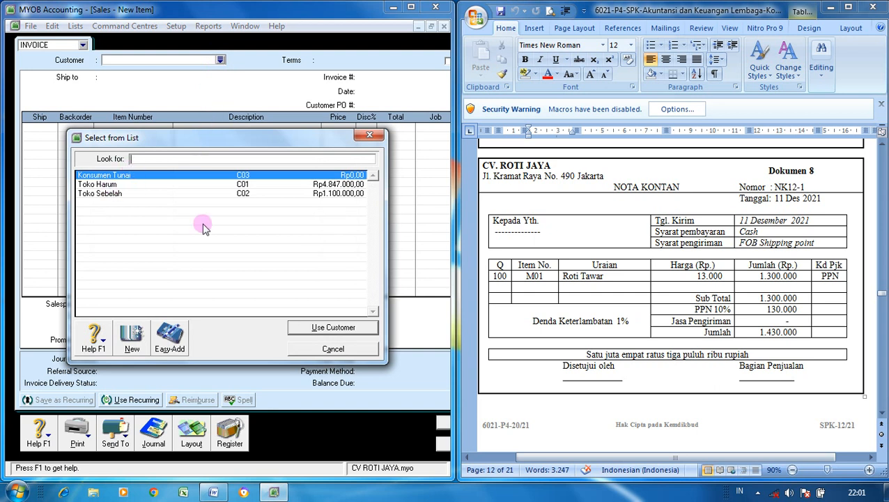
click(302, 328)
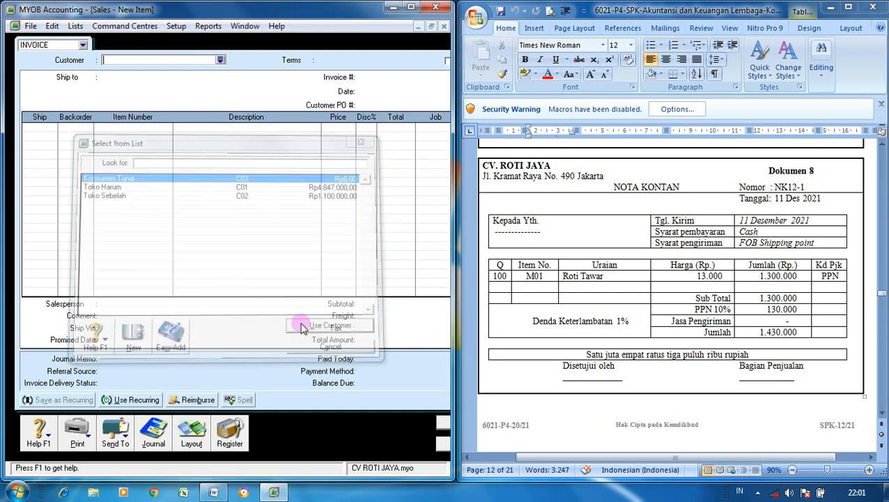
- Give the invoice number NK12-1, the date 11/12/2021 and a dash as the customer PO number
click(403, 78)
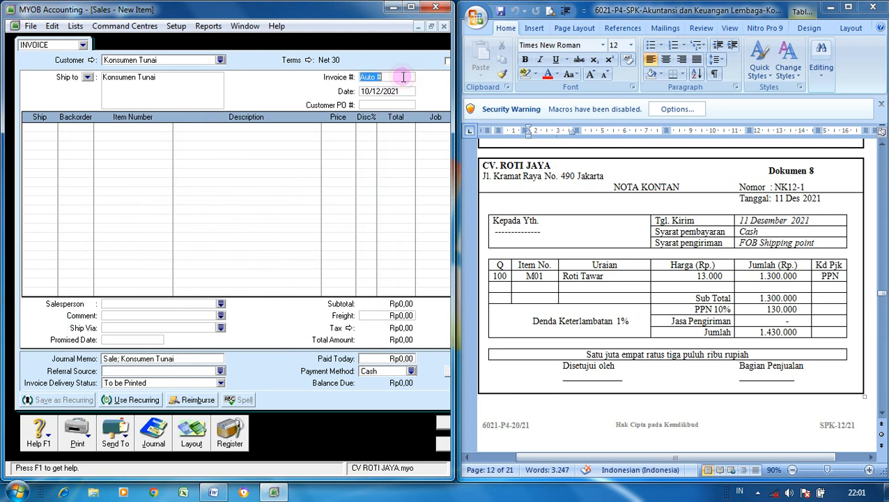
text(NK12-1)
click(398, 91)
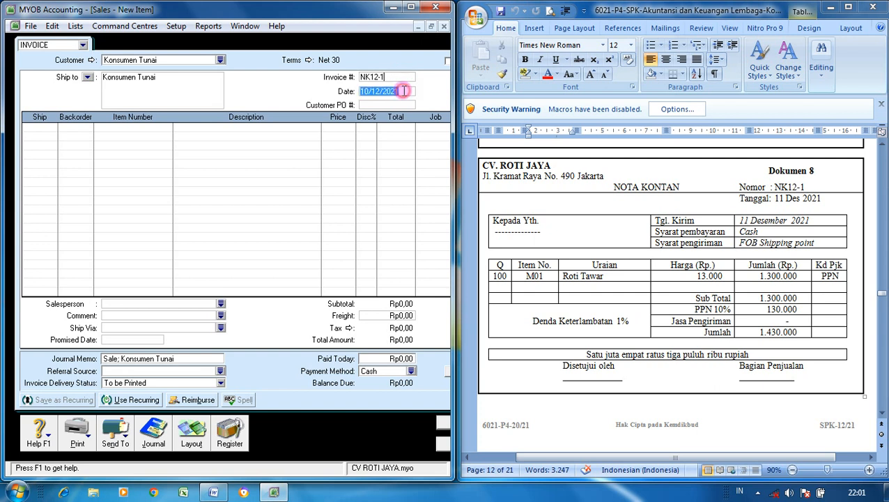
click(368, 89)
key(BackSpace)
text(1)
click(373, 104)
text(-)
- Add an invoice line for 100 units of item M01 at a price of Rp13.000
click(51, 131)
text(100)
key(Tab)
text(M01)
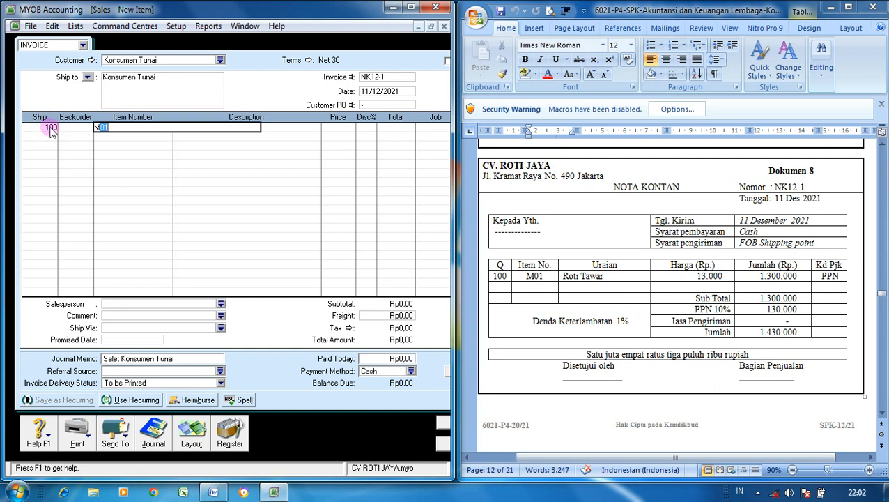
key(Tab)
key(Tab)
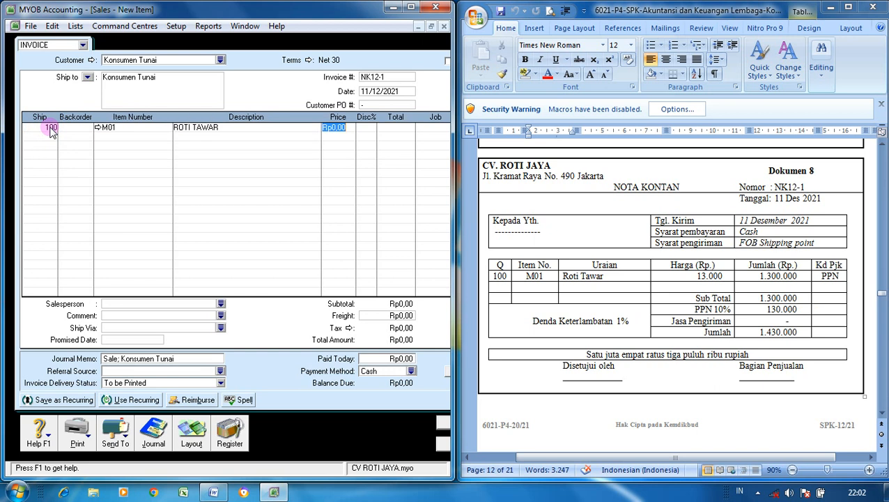
text(13000)
click(51, 132)
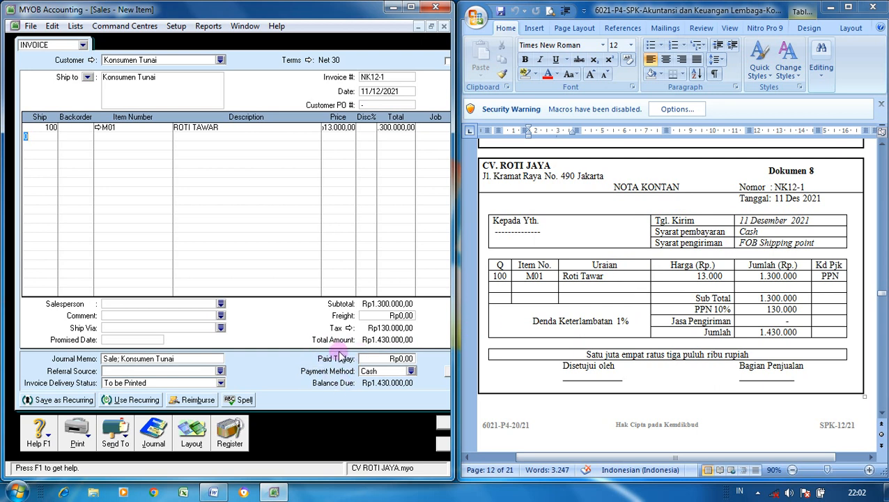
- Enter Rp1.430.000 as paid today on the invoice and check the transaction's recap
click(373, 358)
text(1430000)
key(Tab)
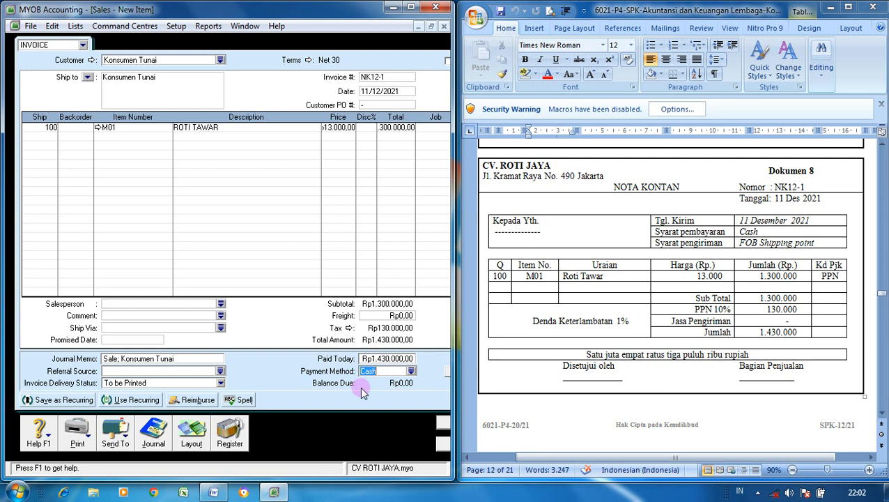
key(ctrl+r)
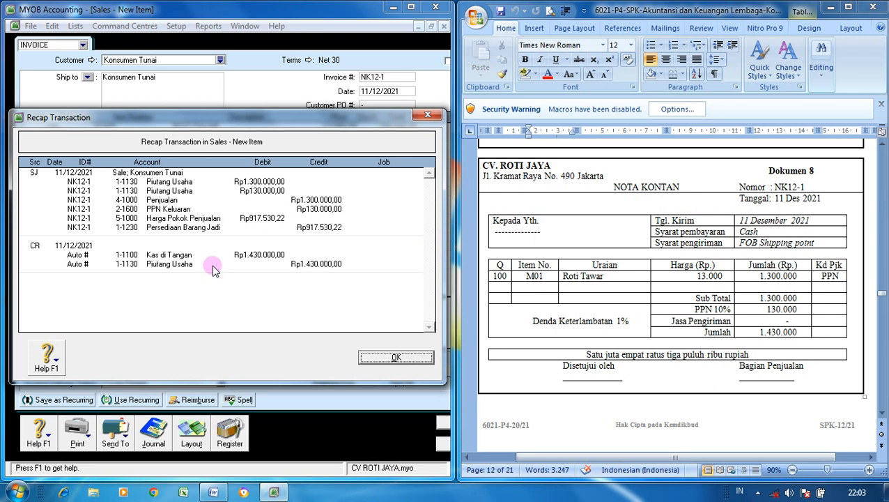
click(385, 359)
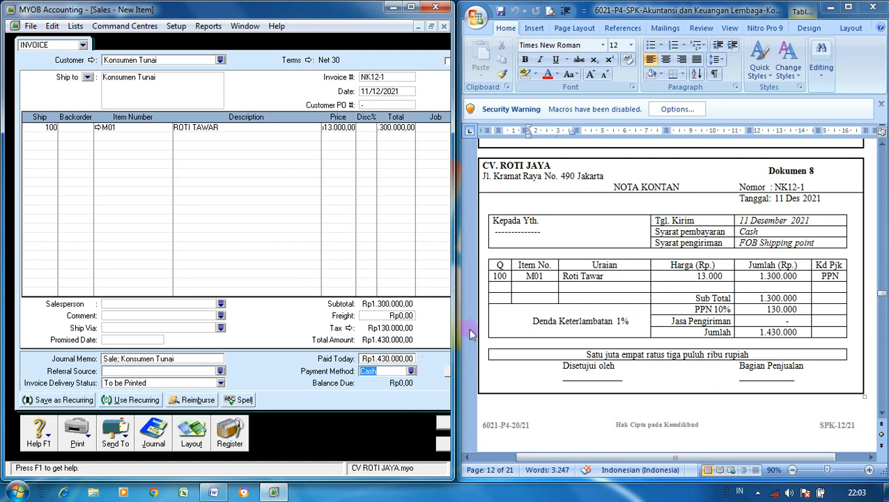
- Record the cash sale and close the empty sales form, widening the accounting window for this and narrowing it again
drag(455, 321, 508, 322)
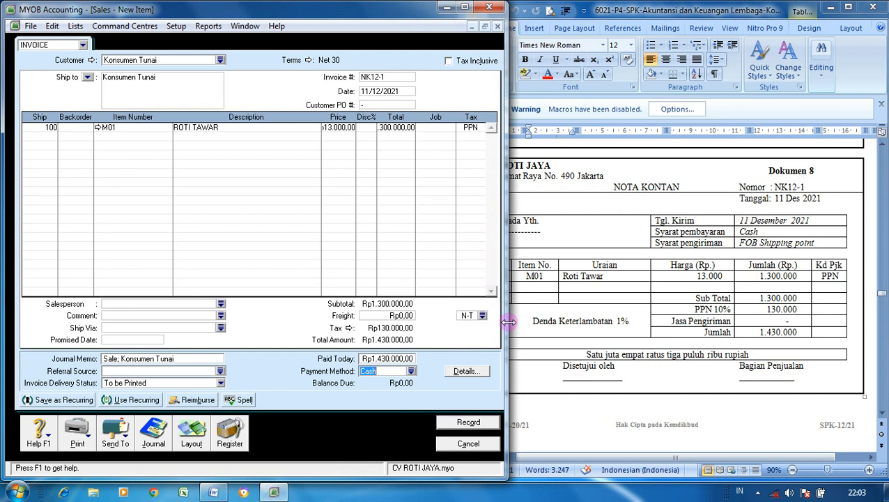
click(463, 425)
click(462, 425)
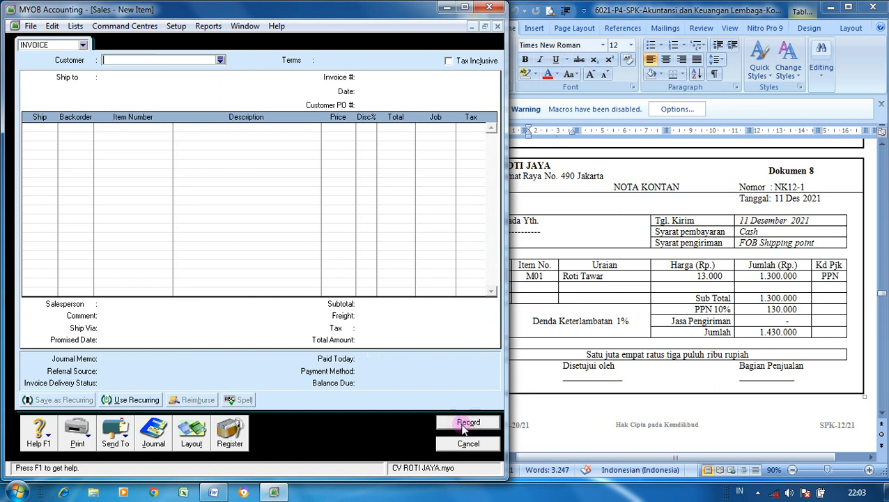
click(465, 442)
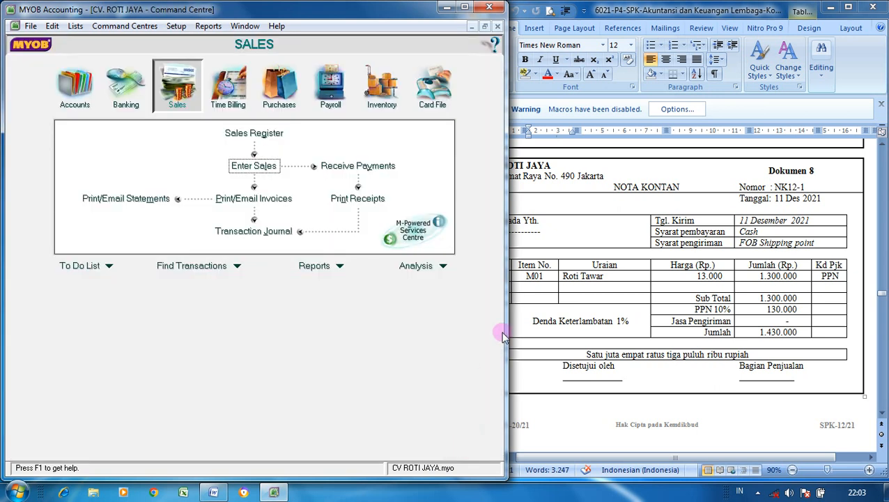
drag(504, 323, 450, 327)
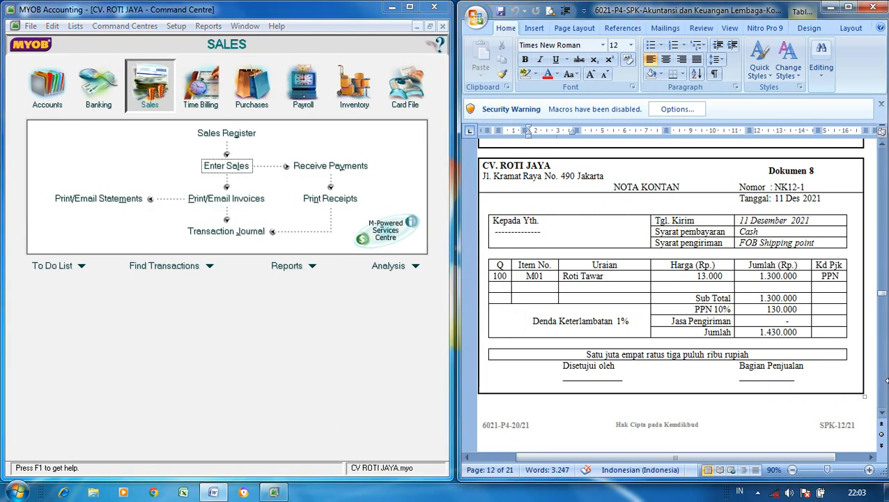
- Start a new sales invoice for the customer Toko Sebelah, following Dokumen 9 in the source document
scroll(881, 410, down, 4)
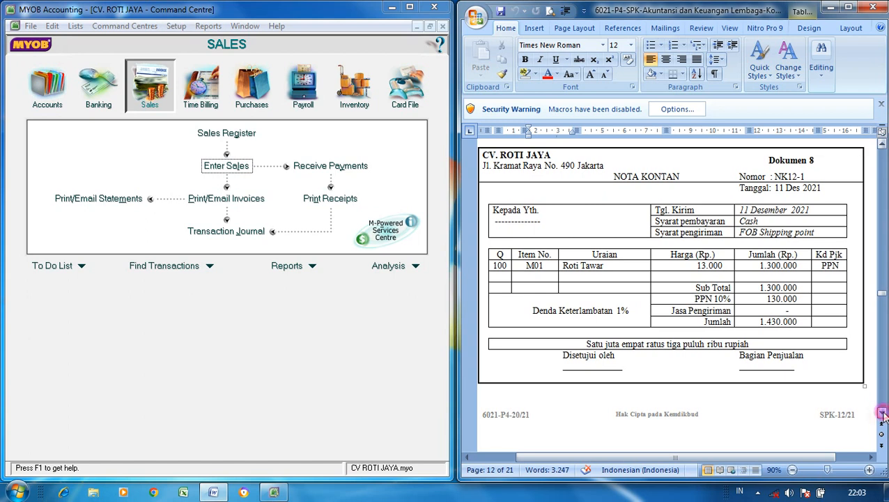
scroll(881, 412, down, 10)
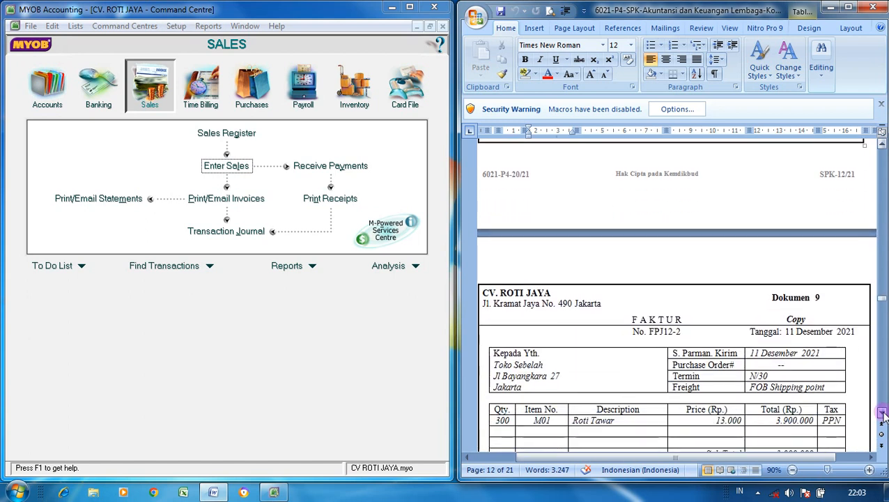
click(881, 413)
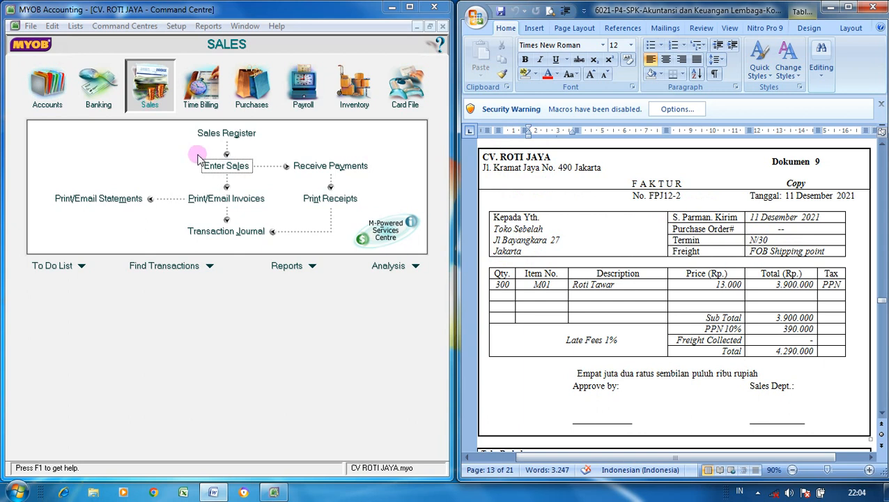
click(214, 168)
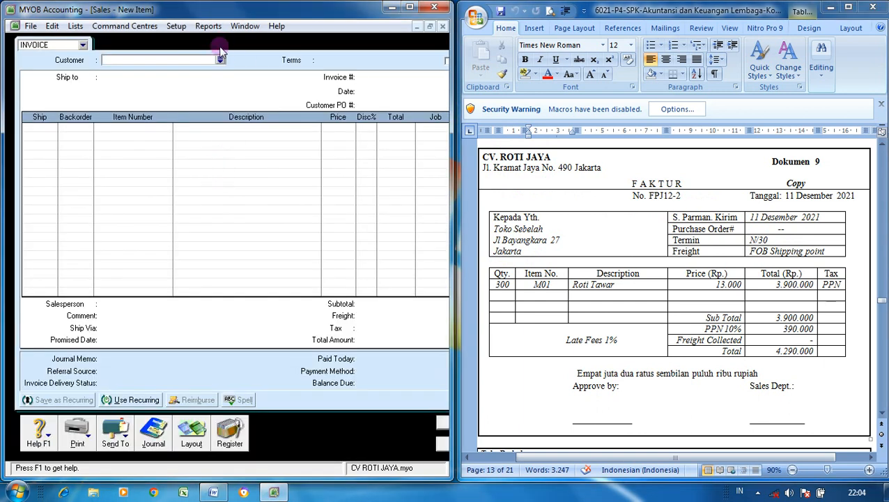
click(220, 60)
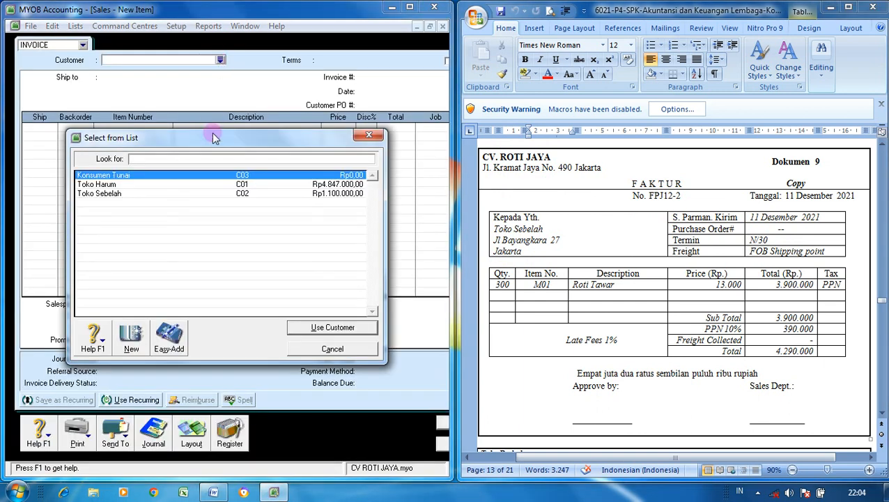
click(237, 193)
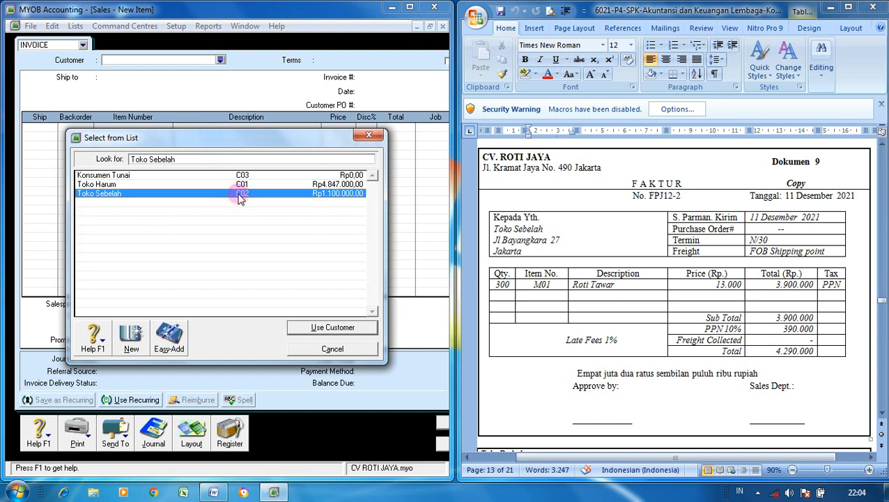
click(335, 327)
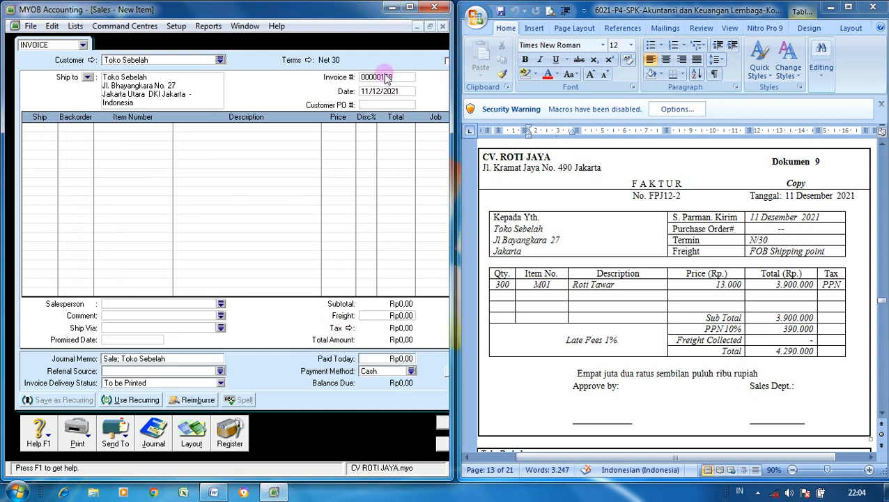
- Set the invoice number to FPJ12-2 and enter "-" as the customer PO number
click(397, 78)
text(FP)
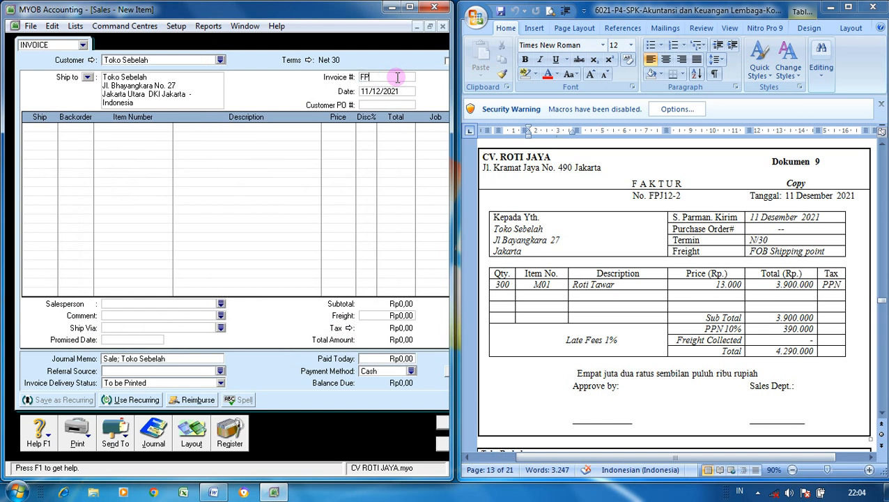
text(J12-2)
click(394, 89)
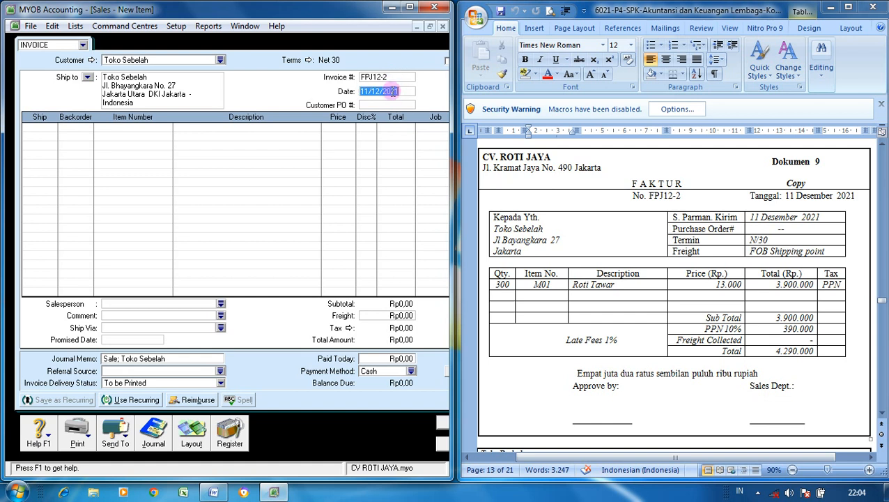
click(392, 105)
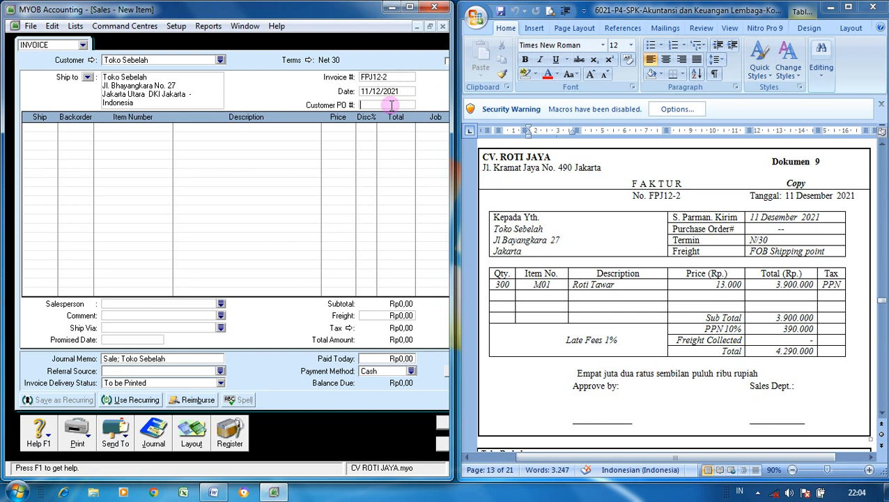
text(-)
- Add an invoice line shipping 300 units of item M01 (Roti Tawar) at a price of 13000
click(50, 129)
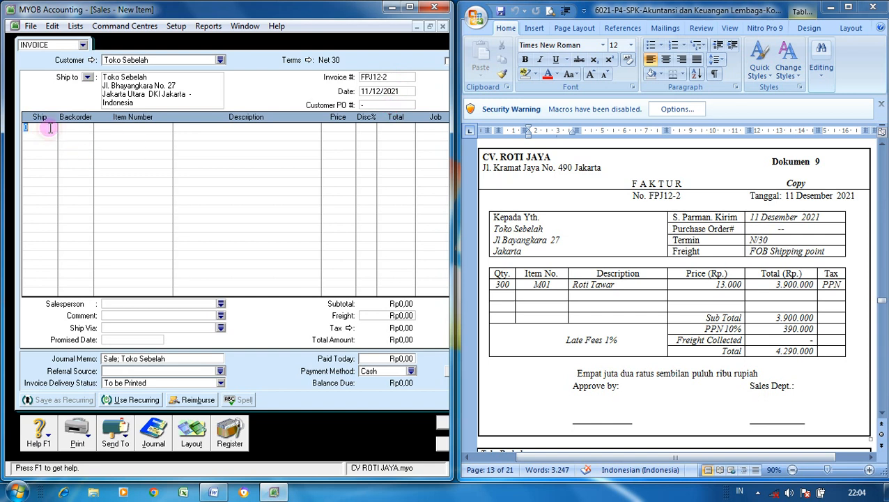
text(300)
key(Tab)
key(Tab)
text(M)
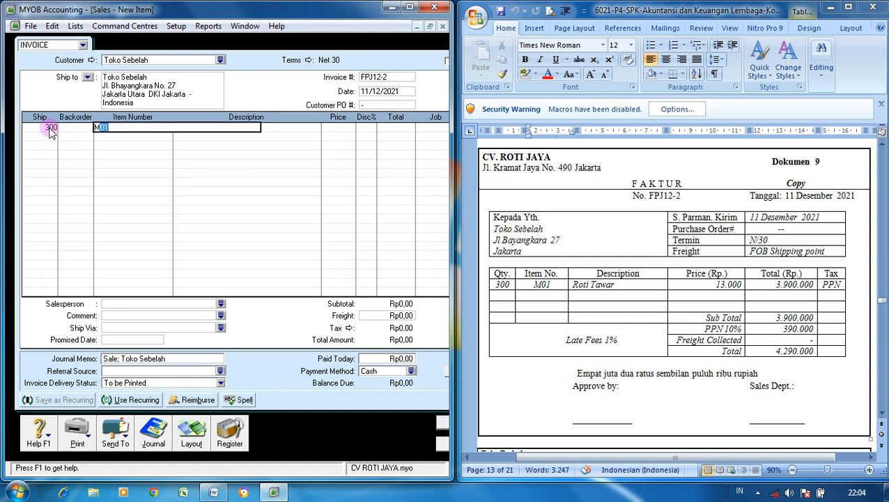
key(Tab)
key(Tab)
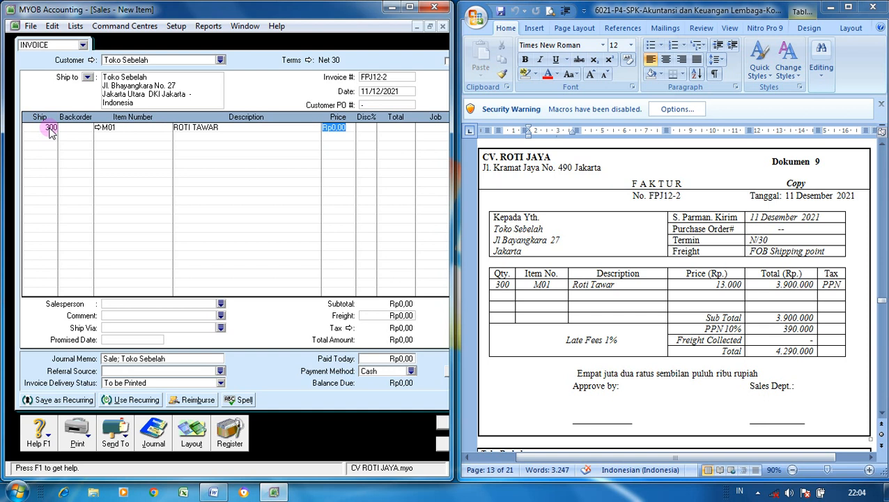
text(13000)
key(Return)
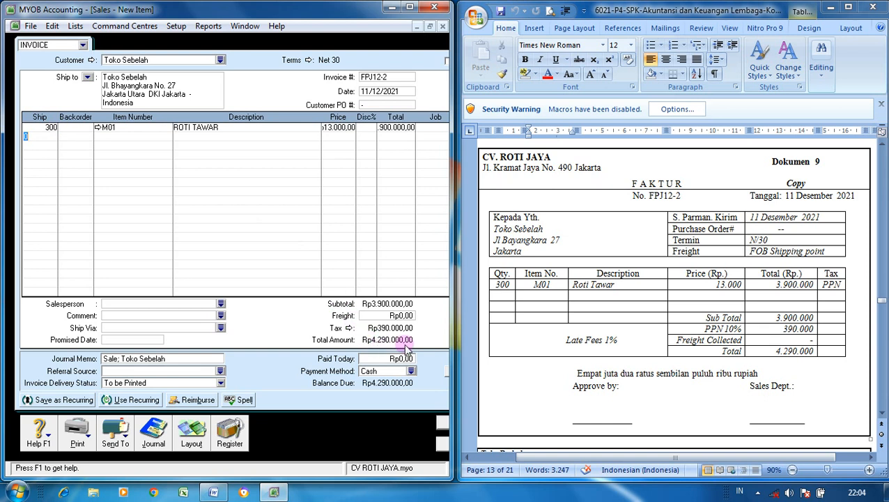
- Review the sales invoice's journal recap and record the invoice, leaving the sales entry form
key(ctrl+r)
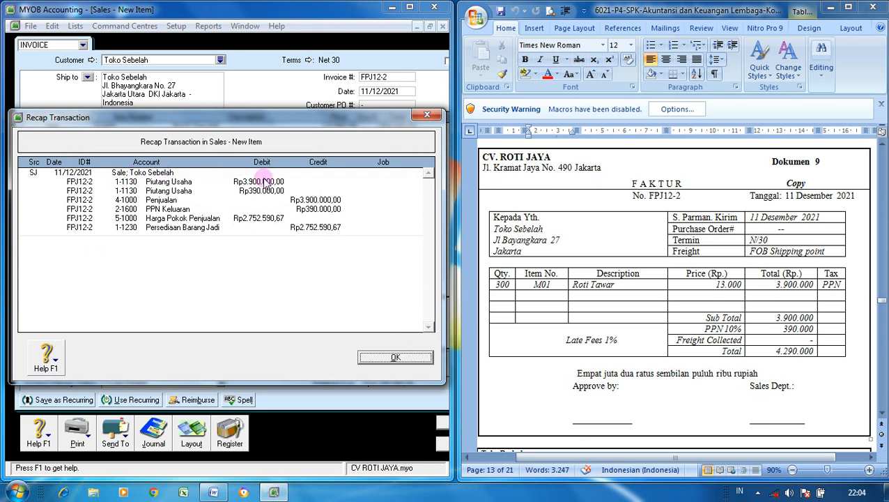
click(378, 358)
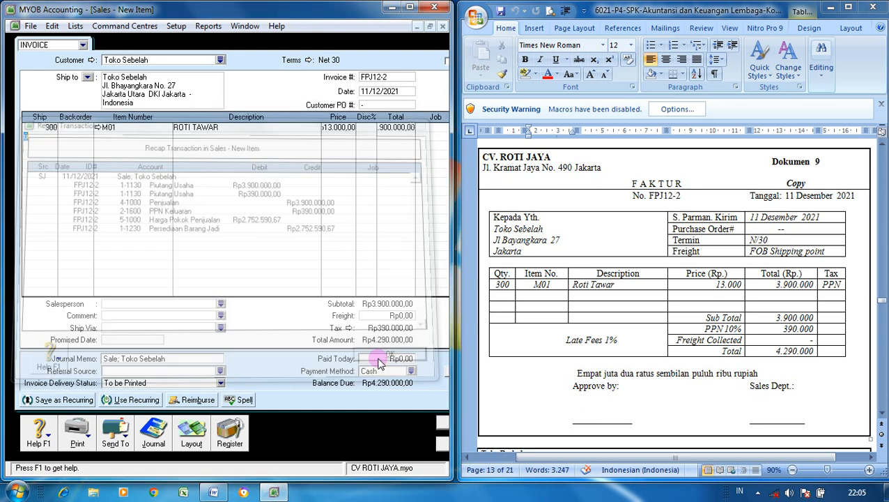
click(442, 423)
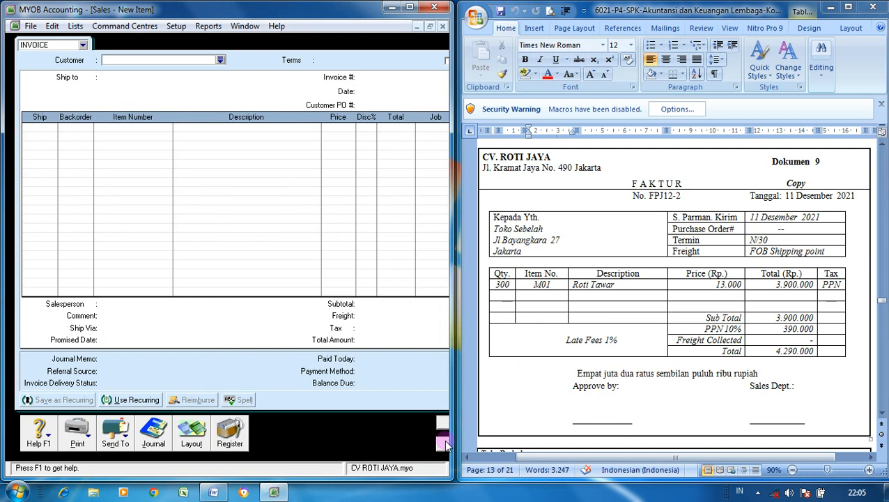
click(444, 443)
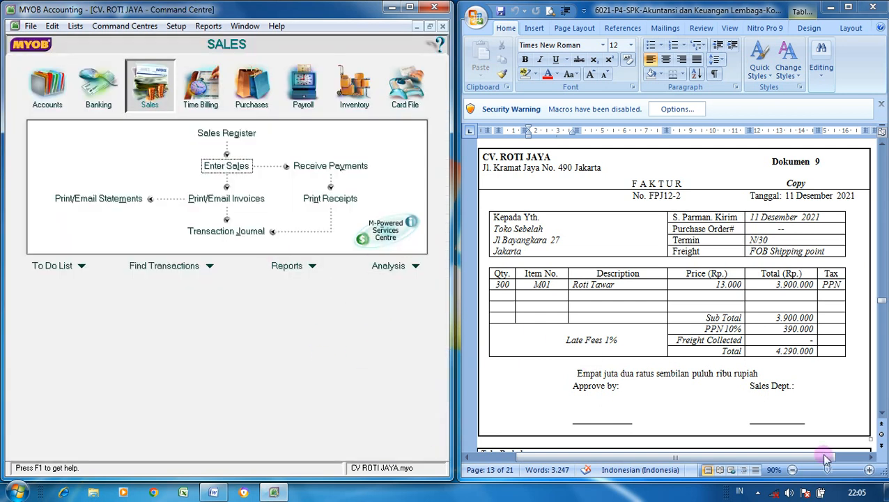
- Start a new purchase bill for the supplier Toko Berkah, following Dokumen 10 in the source document
click(882, 416)
click(882, 416)
click(881, 416)
click(882, 415)
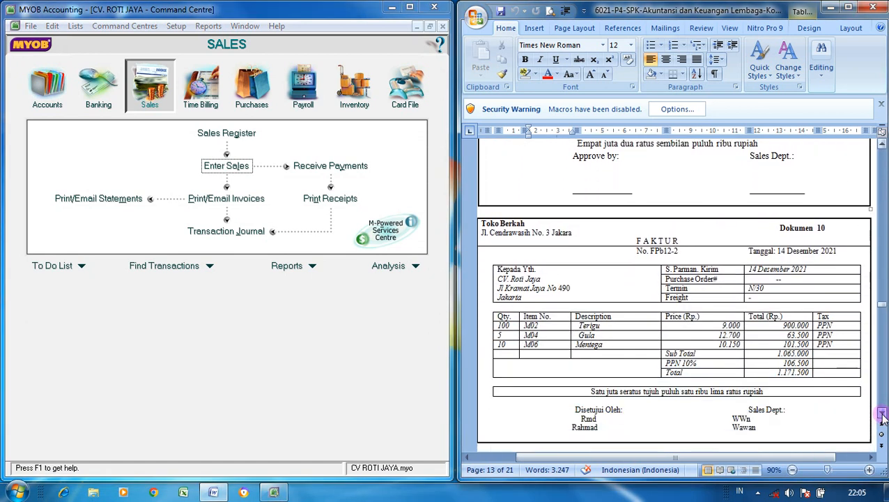
click(882, 414)
click(882, 414)
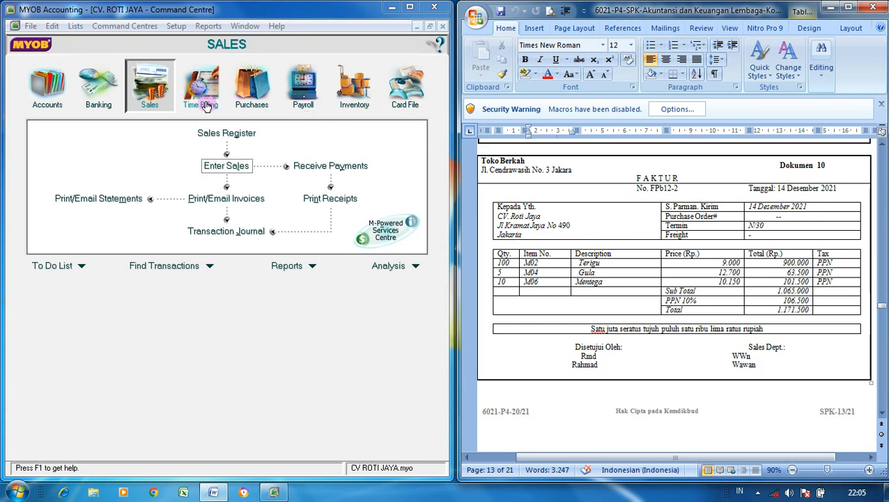
click(262, 102)
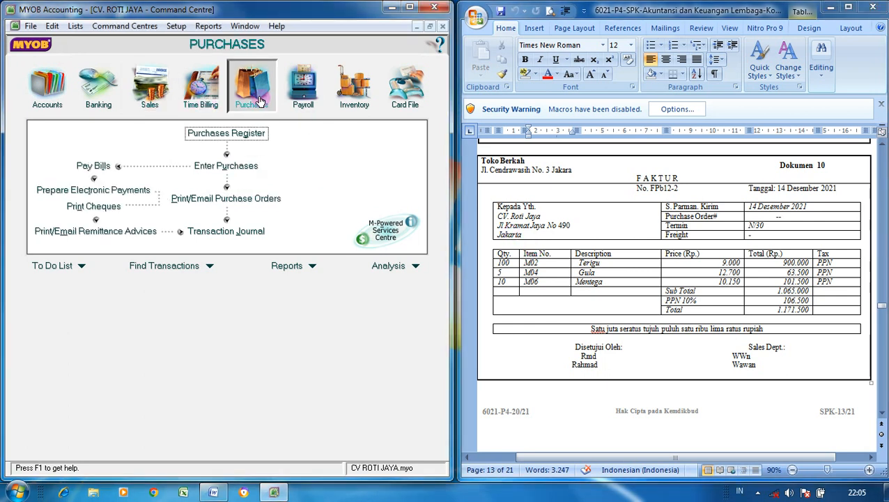
click(250, 170)
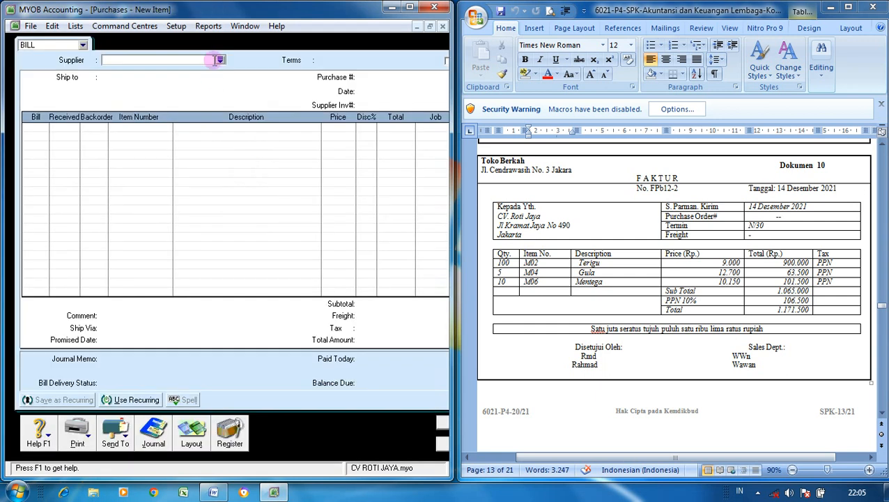
click(219, 61)
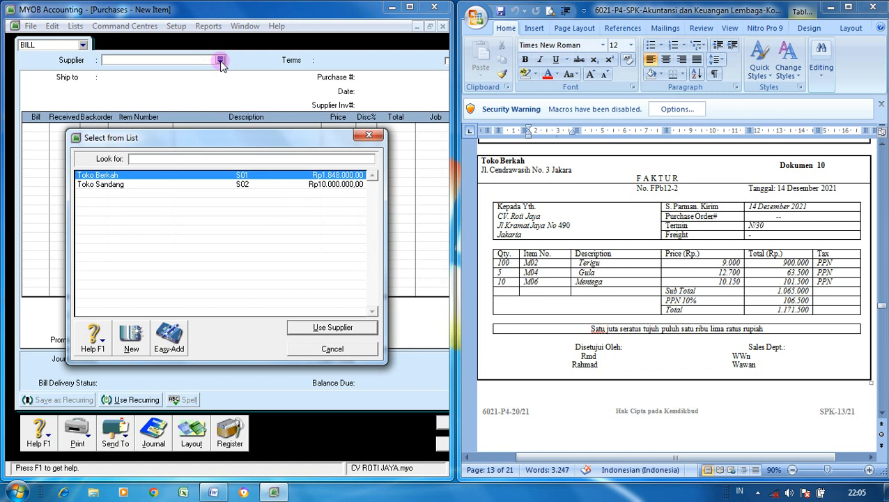
click(333, 328)
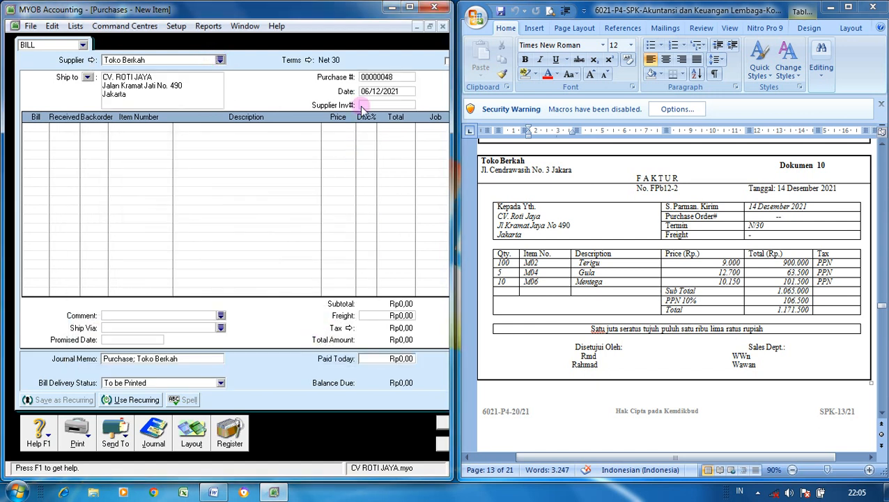
- Fill in the bill header with purchase number "-", date 14/12/2021 and supplier invoice number FPb12-2
click(390, 80)
key(BackSpace)
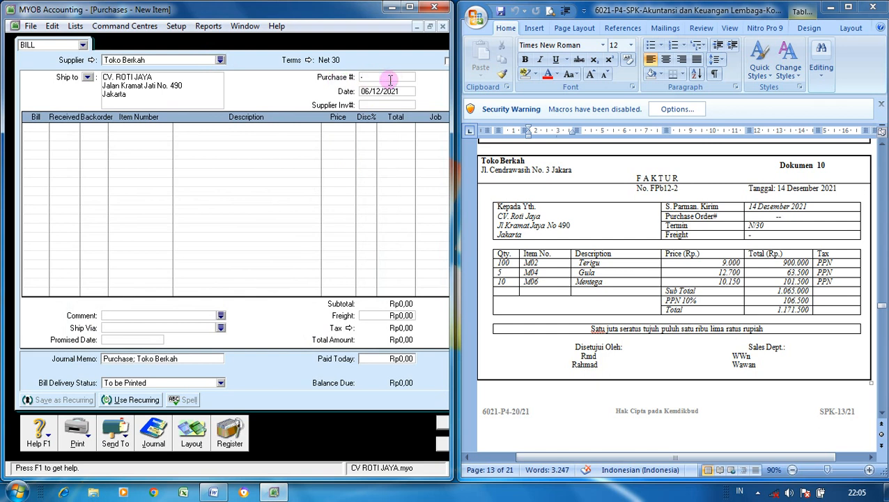
text(-)
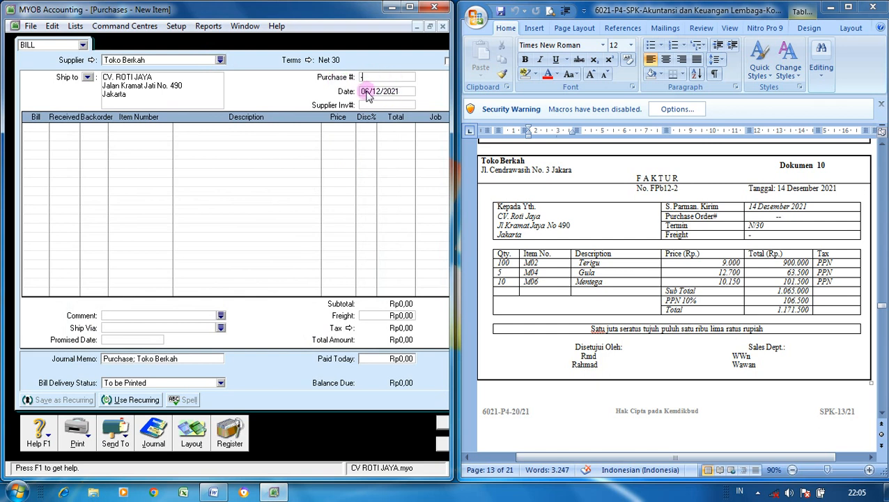
click(366, 91)
text(14/12/2021)
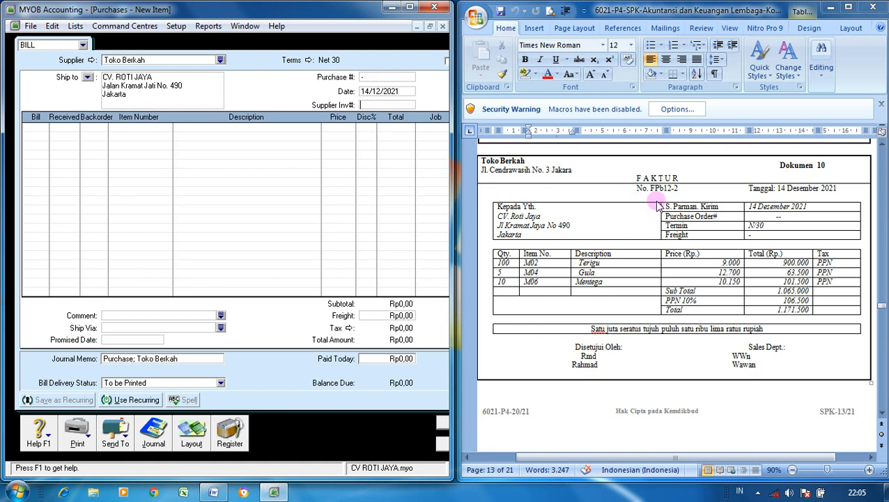
text(FPb12-2)
- Add a bill line for 100 units of item M02 (Terigu)
click(42, 128)
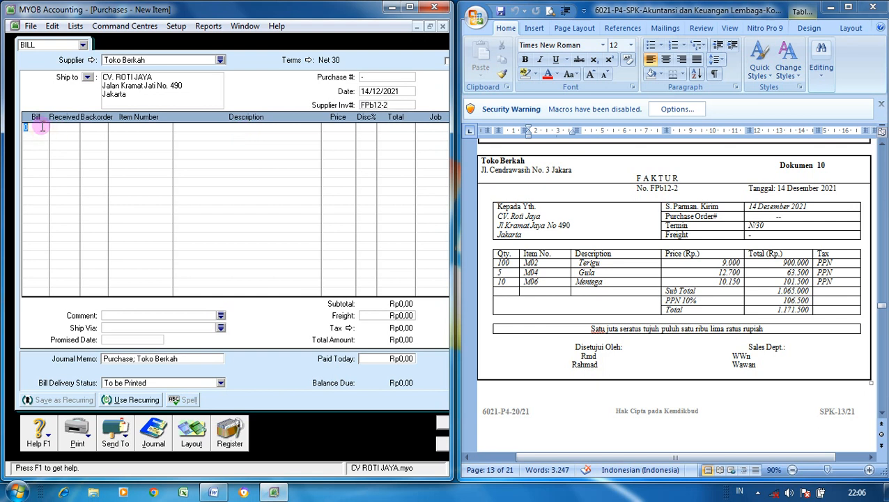
text(100)
key(Tab)
text(M0)
key(Tab)
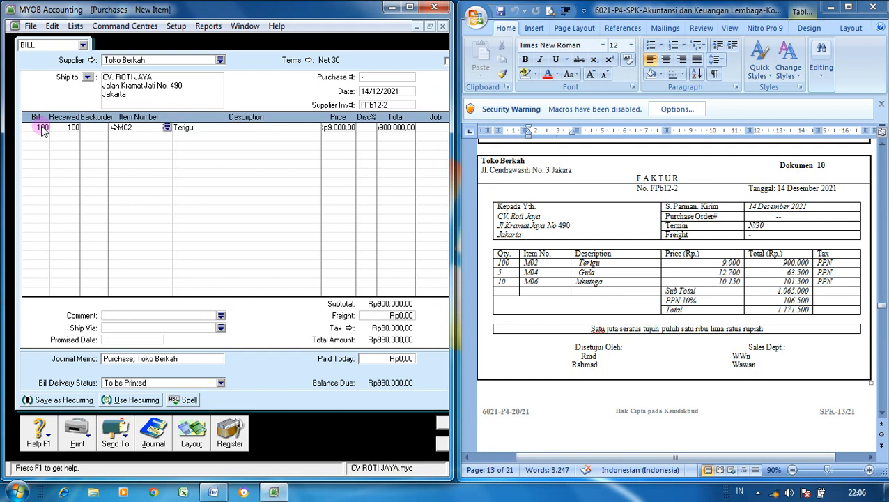
key(Tab)
key(Tab)
- Add a second bill line for 5 units of item M04 (Gula)
click(39, 137)
text(5)
key(Tab)
key(Tab)
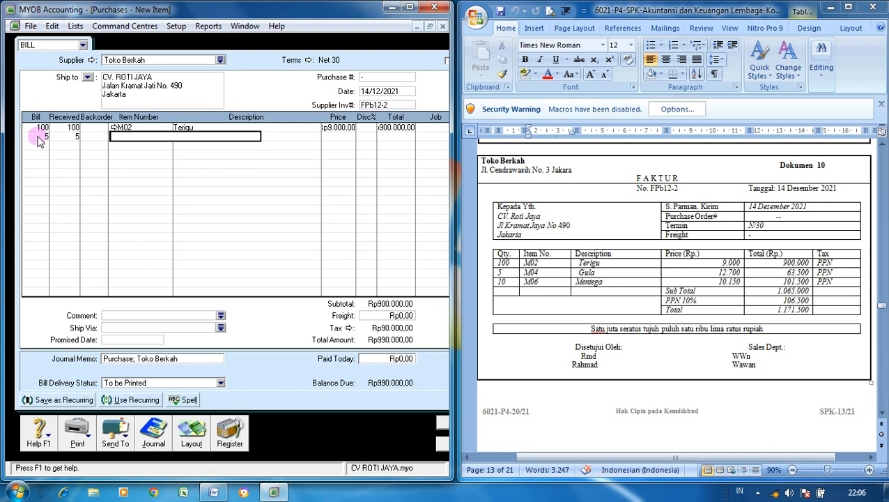
text(M04)
key(Tab)
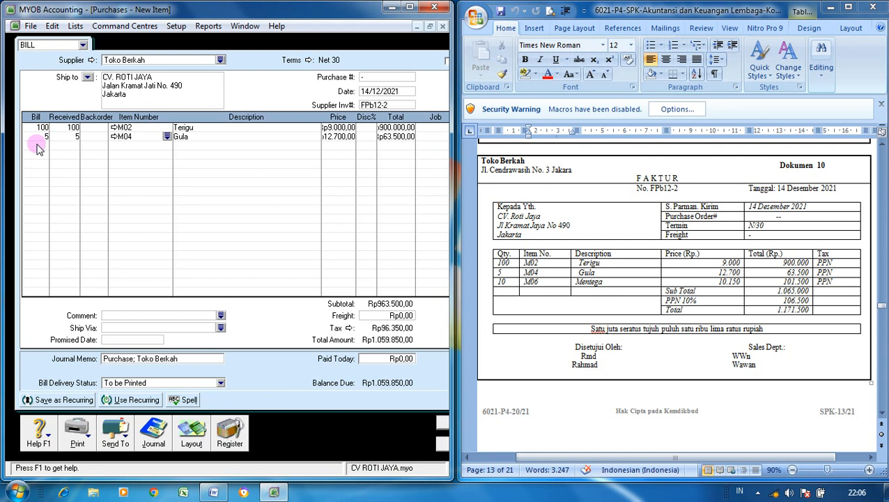
- Add a third bill line for 10 units of item M06 (Mentega)
click(37, 145)
text(10)
key(Tab)
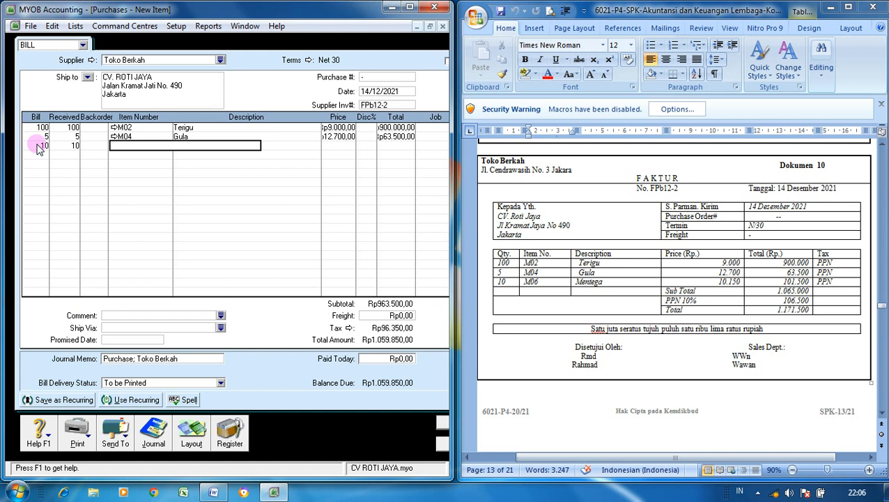
text(M06)
key(Tab)
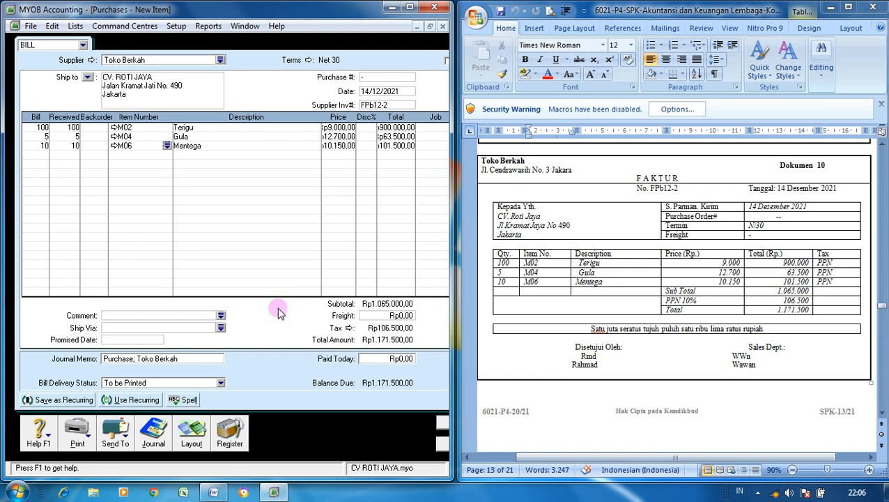
- Review the Toko Berkah bill's transaction recap and record the bill, declining the suggested No ABN/TFN tax code change
key(ctrl+r)
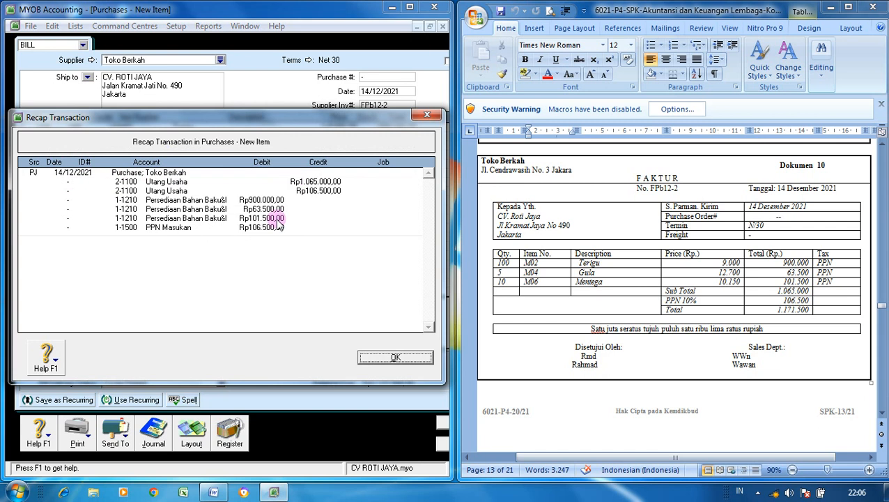
click(389, 359)
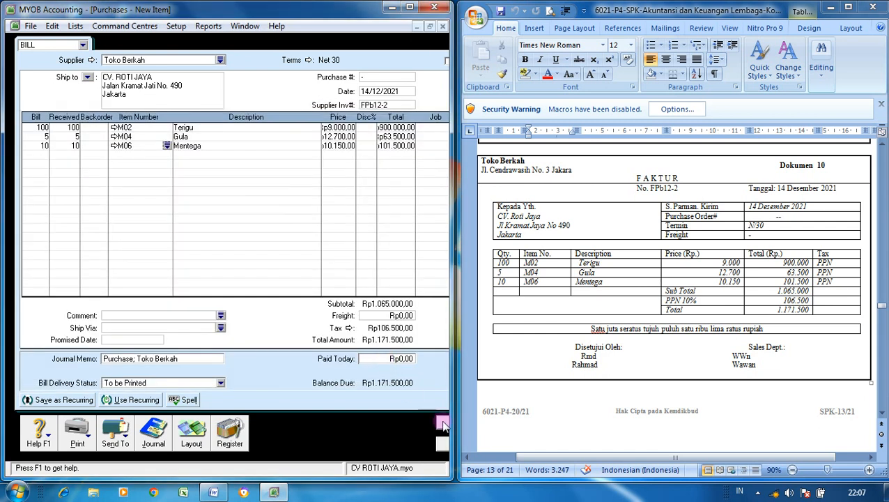
click(441, 422)
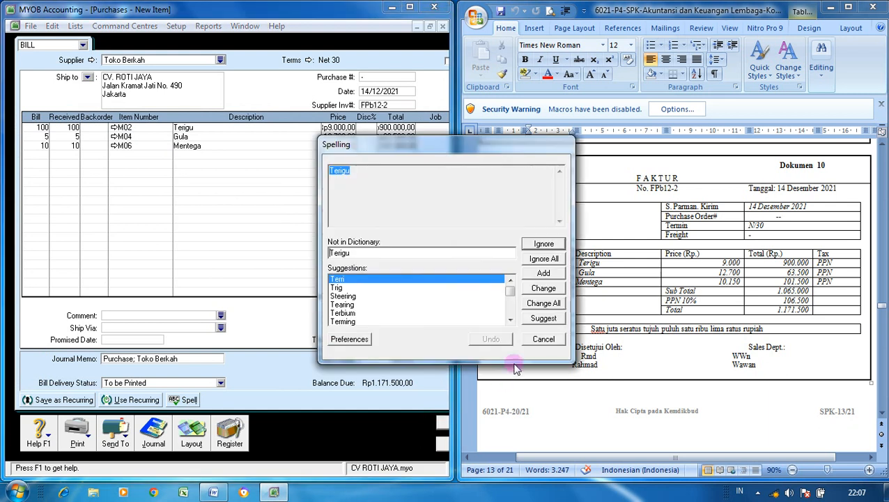
click(541, 337)
click(541, 337)
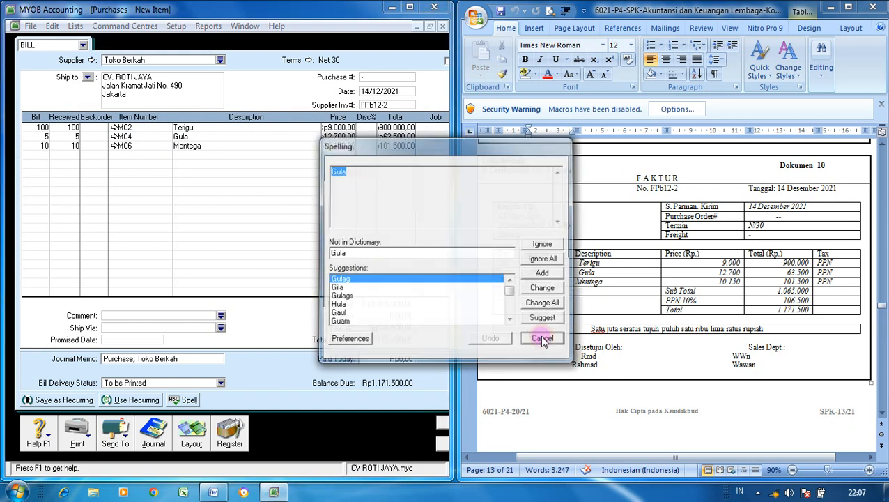
click(541, 337)
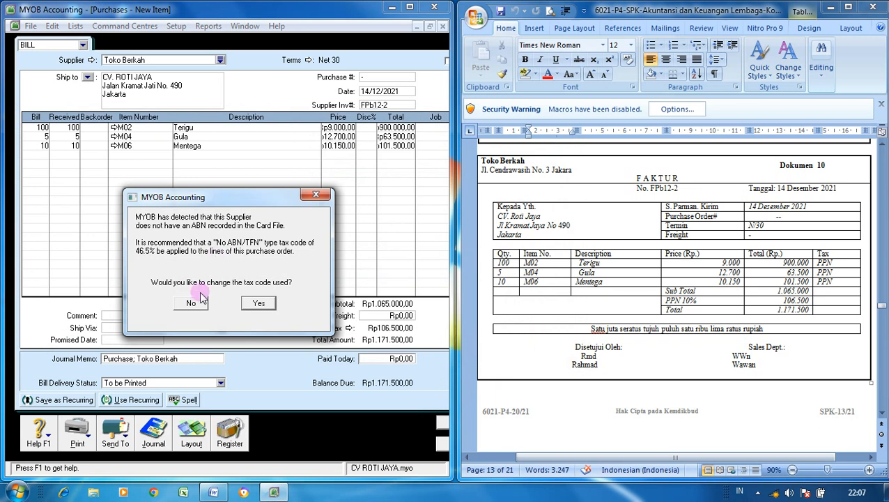
click(197, 301)
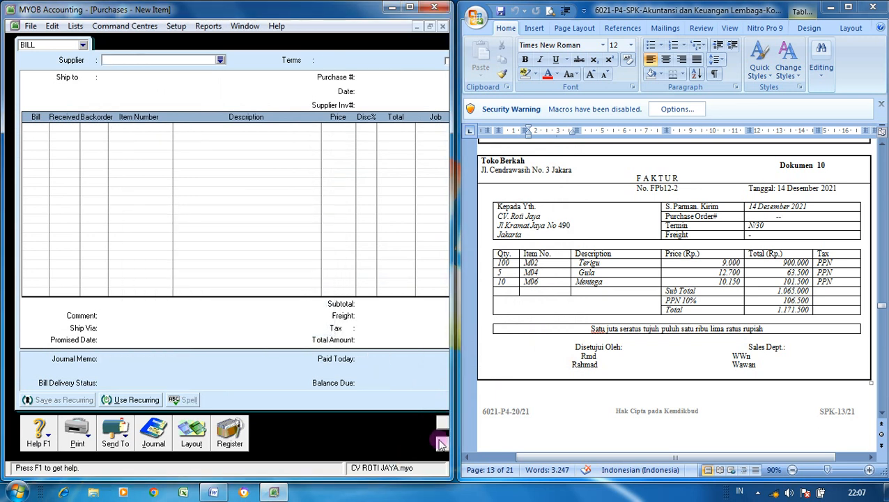
click(441, 444)
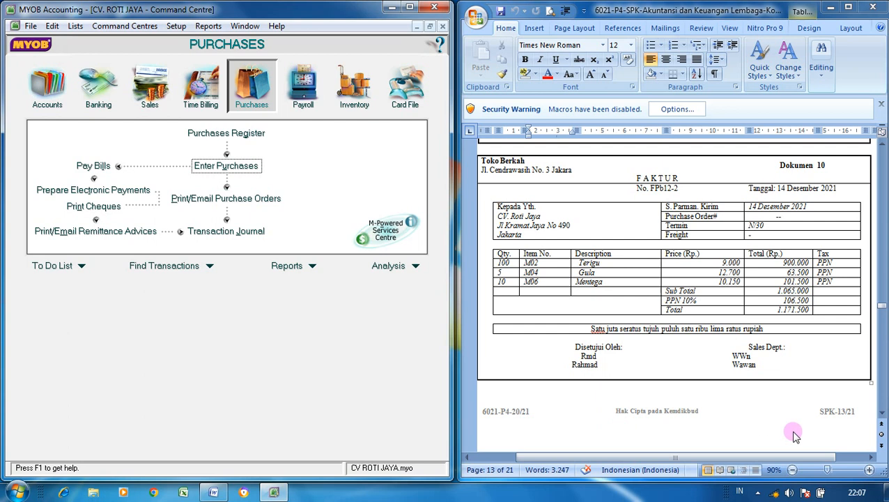
- Start a Spend Money entry for the petty cash voucher in Dokumen 11, with cheque number VKK12-1 and date 15/12/2021
scroll(882, 416, down, 6)
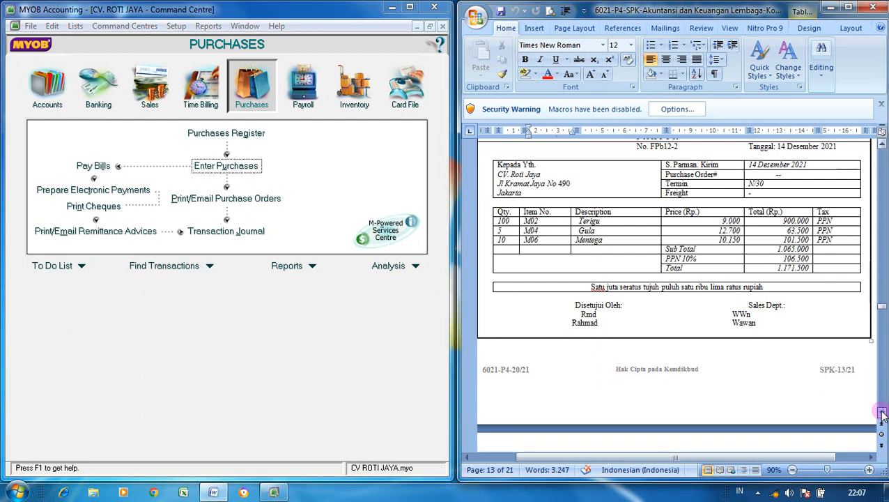
scroll(882, 416, down, 5)
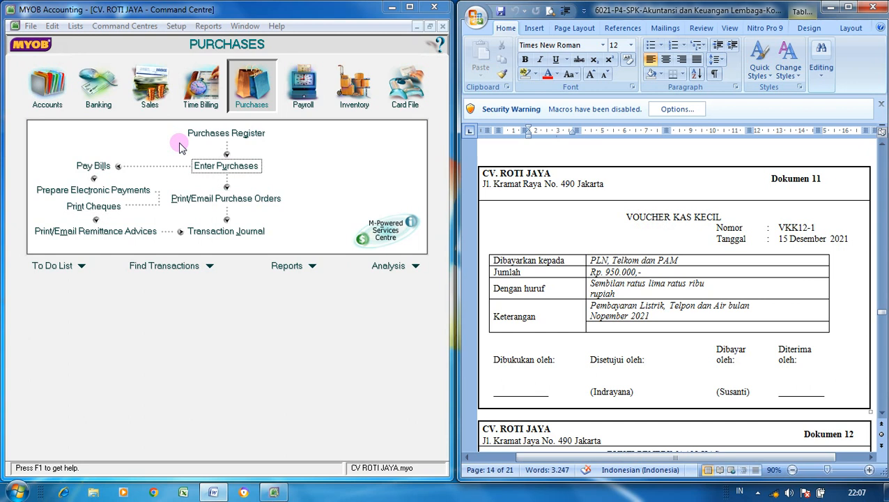
click(103, 104)
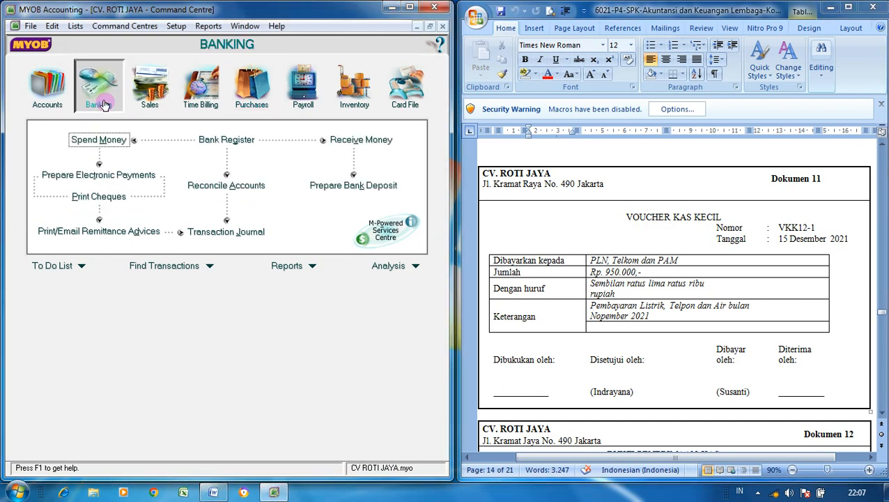
click(115, 139)
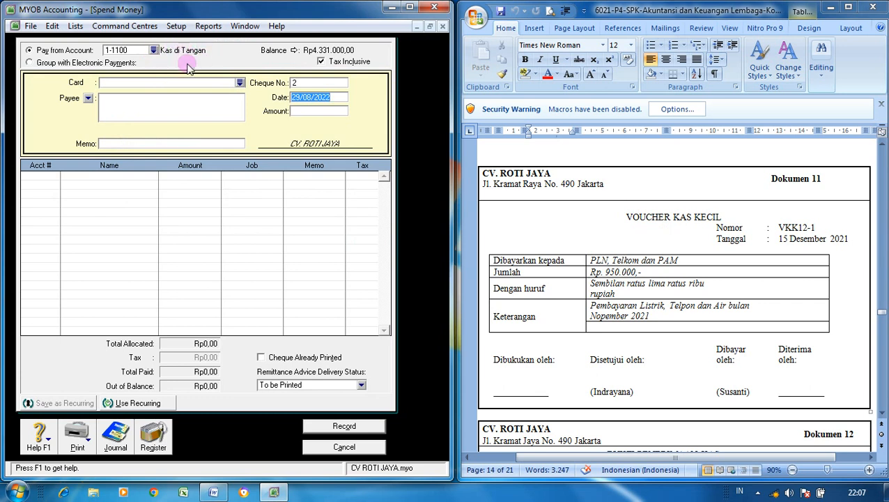
click(307, 82)
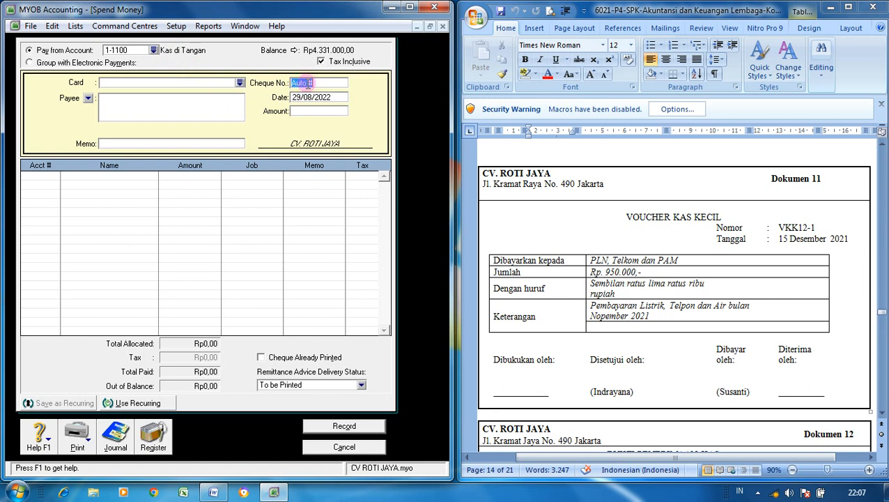
text(VKK12-1)
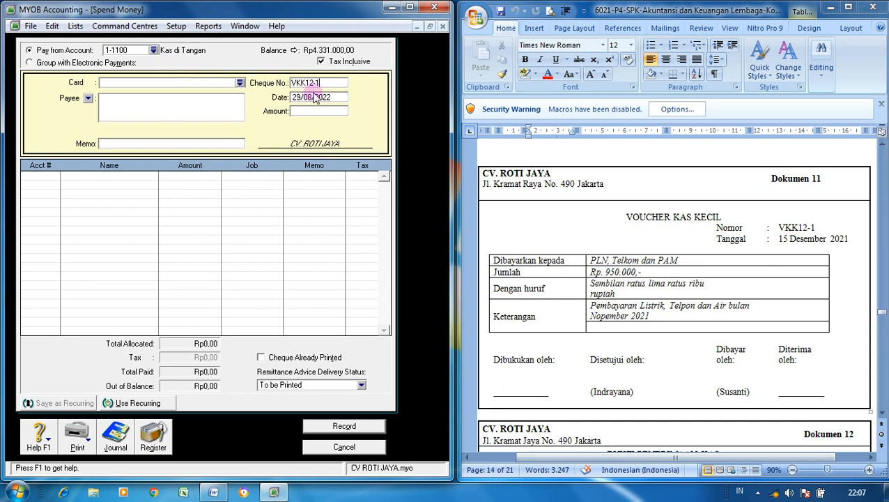
key(Tab)
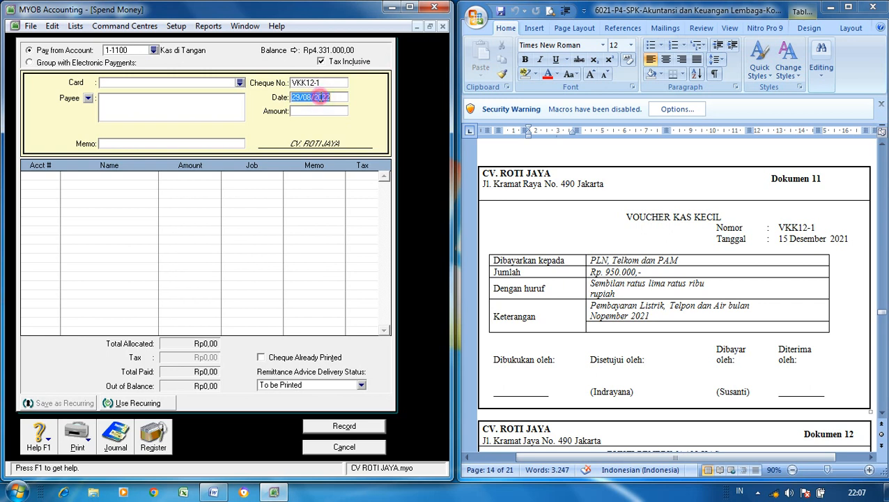
text(15/1)
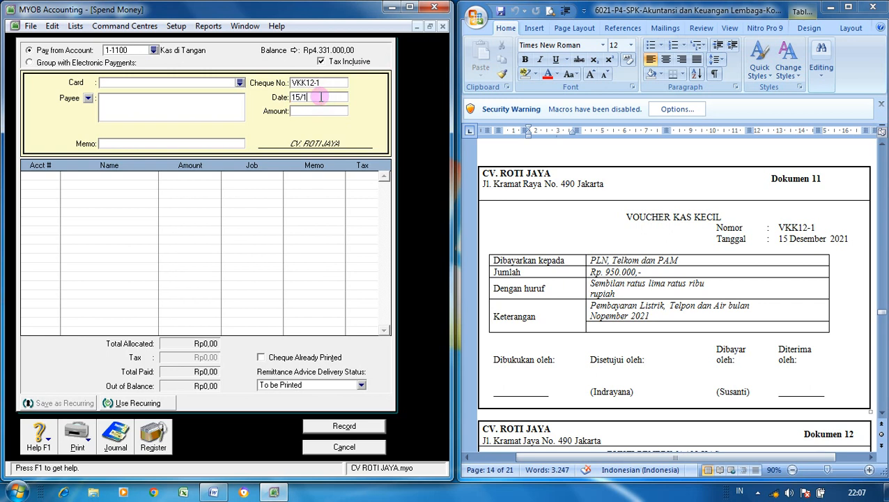
text(2/2021)
- Set the payment amount to Rp950.000 and the memo to "Pembayaran Listrik, Telepon, dan Air Nop 2021"
click(324, 110)
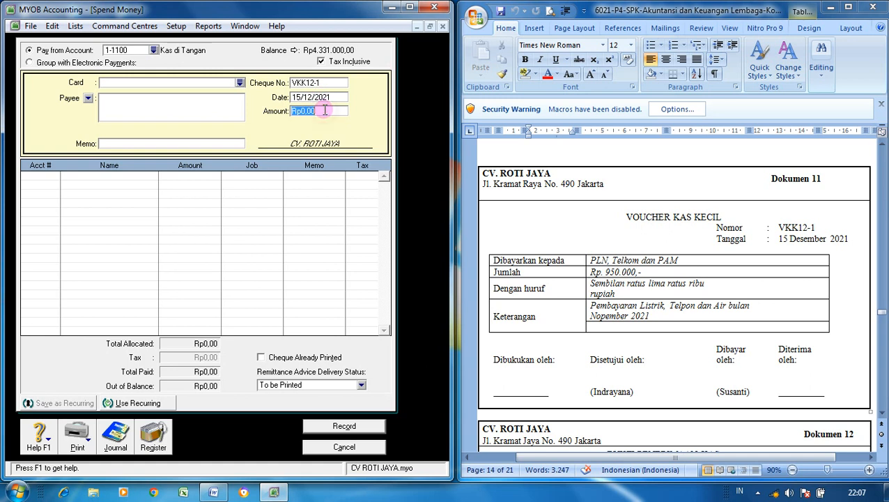
text(950.000)
key(Tab)
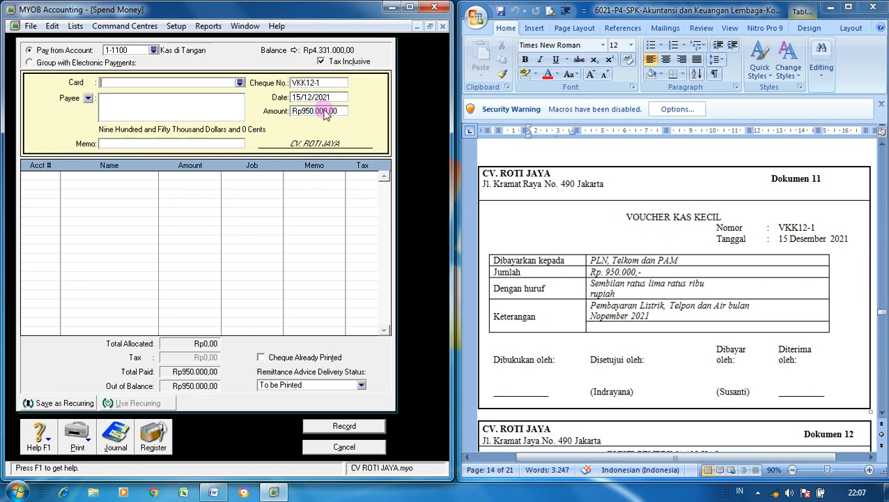
click(237, 144)
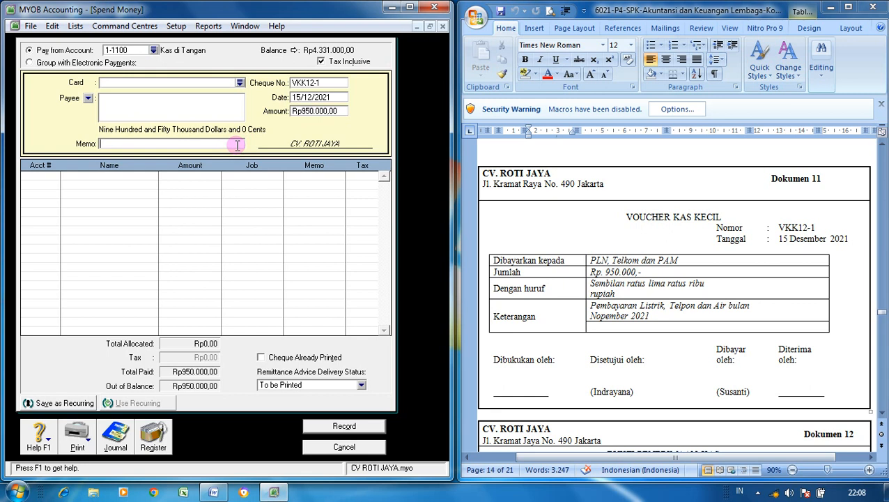
text(Pembayaran Listrik, Telepo)
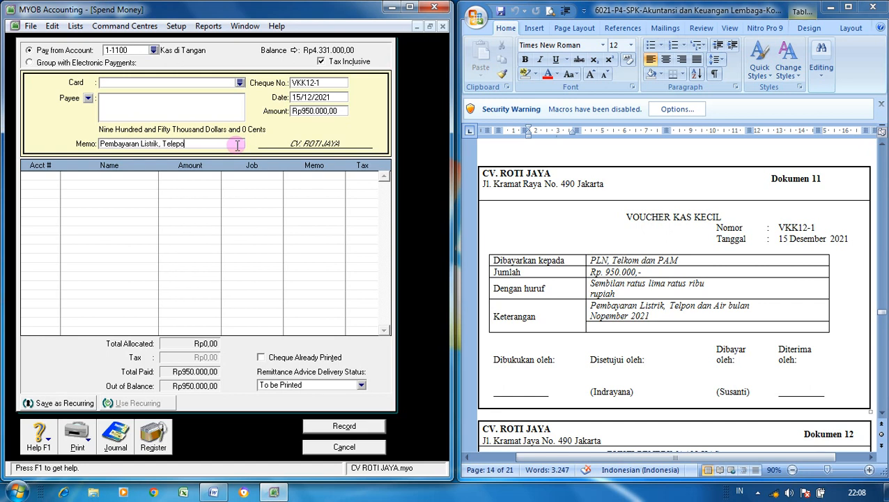
text(n, dan Air Nop 2021)
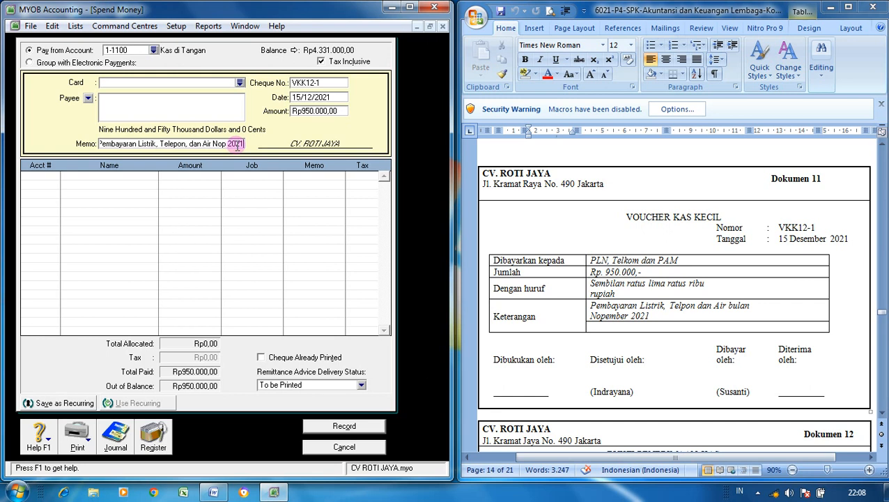
- Allocate the full payment to liability account 2-1300 Utang Beban
click(55, 178)
click(56, 177)
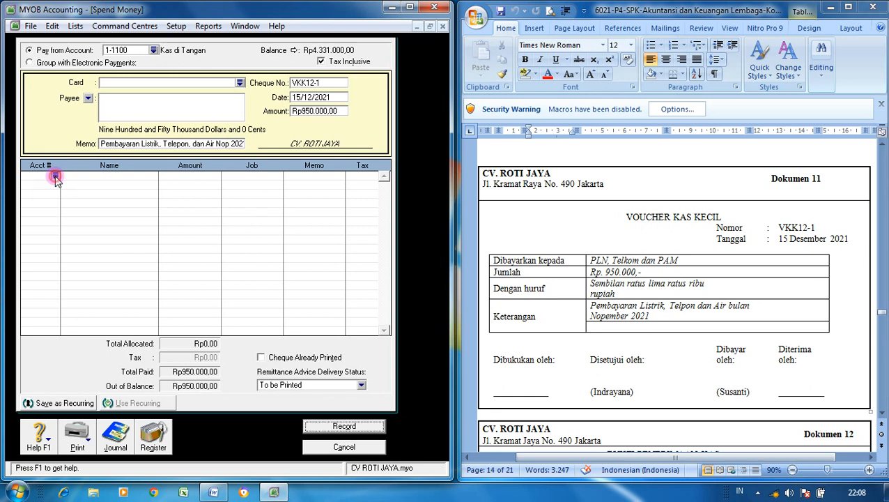
text(2)
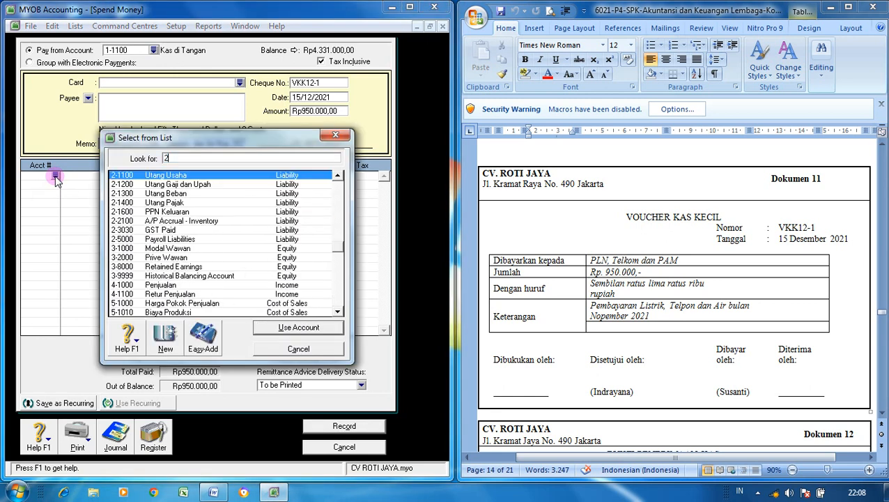
click(175, 195)
click(269, 327)
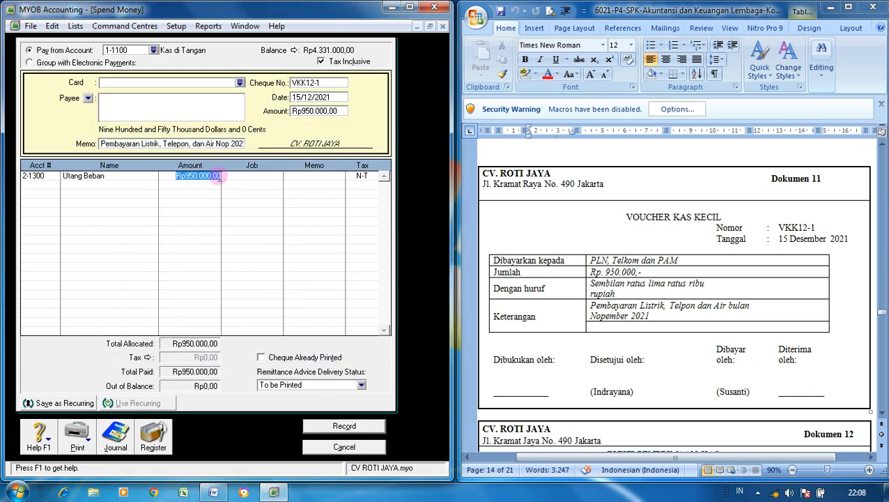
click(234, 176)
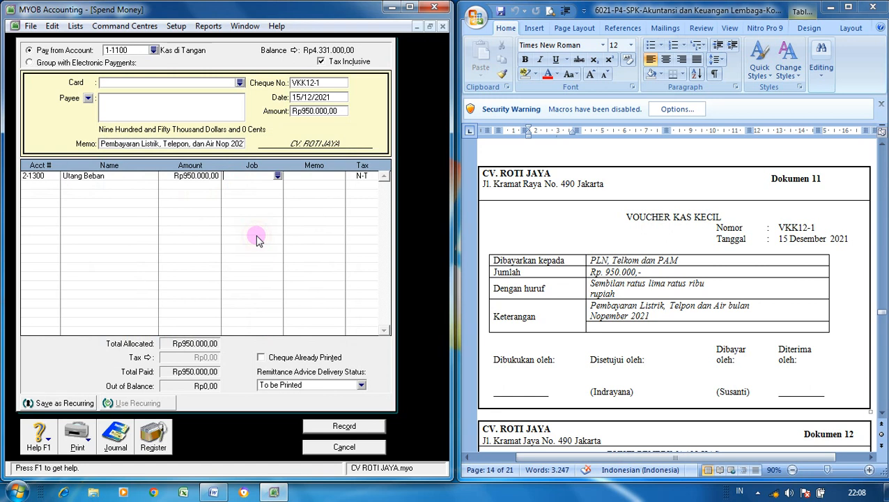
- Review the recap of the VKK12-1 payment, record it and leave Spend Money
key(ctrl+r)
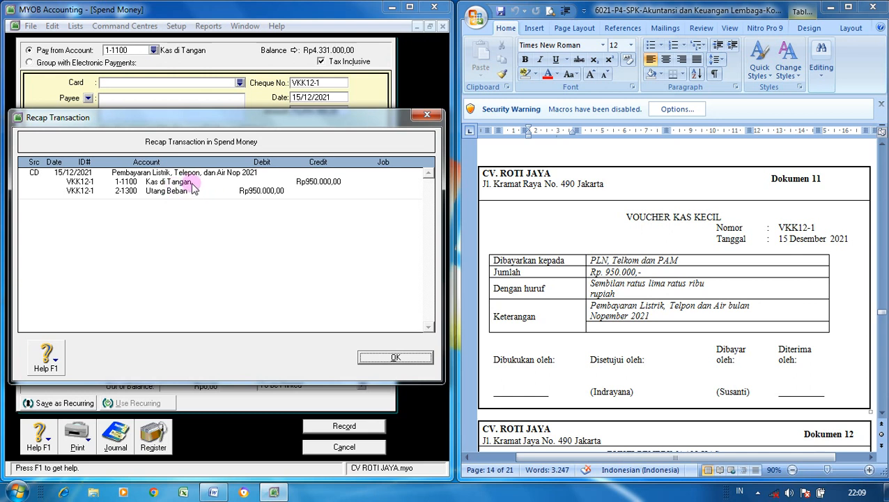
click(378, 354)
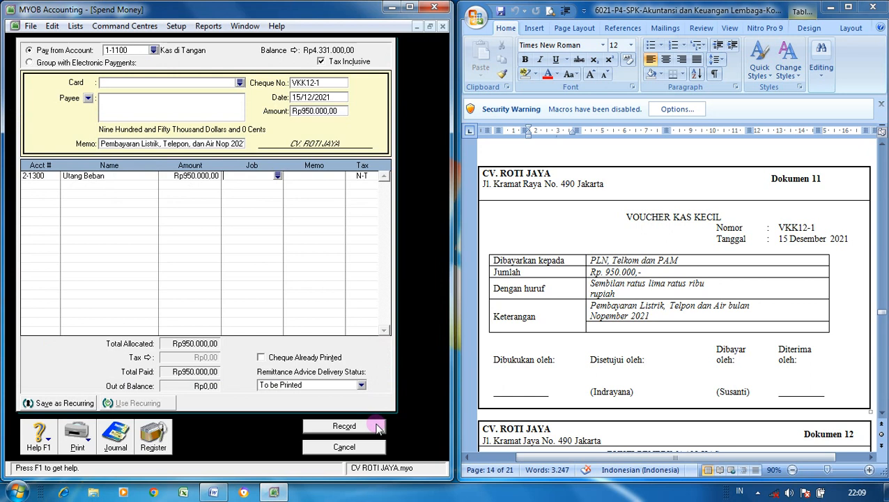
click(377, 427)
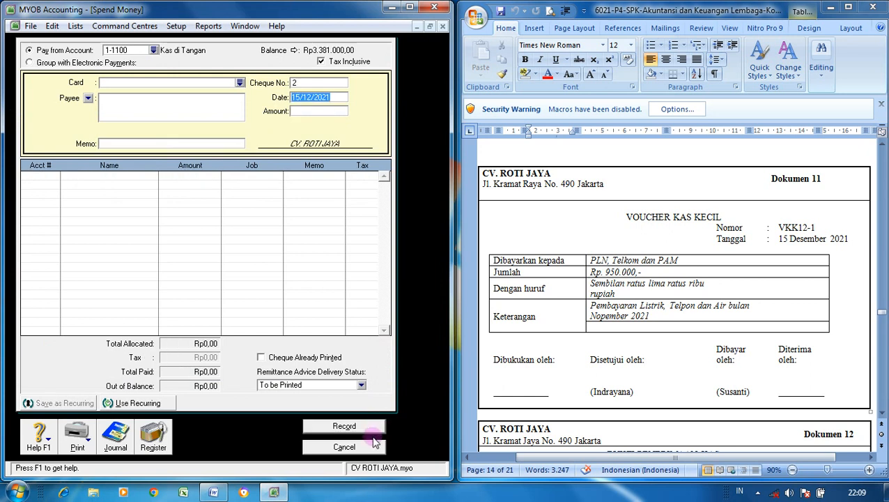
click(376, 447)
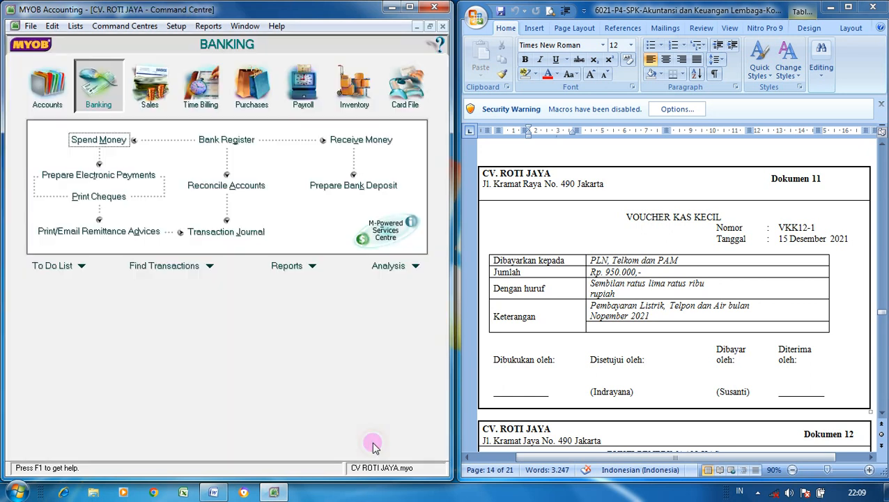
- Prepare a bank deposit to Kas Bank dated 17/12/2021 that includes the Konsumen Tunai receipt for NK12-1
click(882, 414)
click(882, 415)
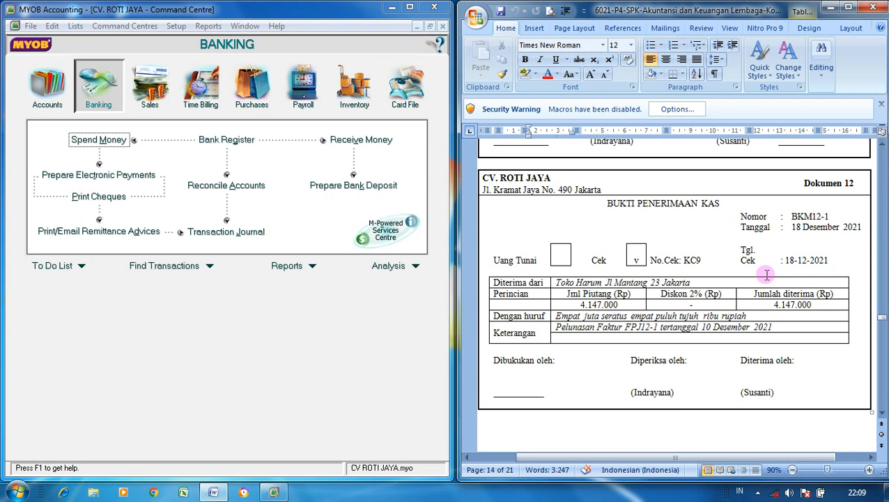
click(351, 295)
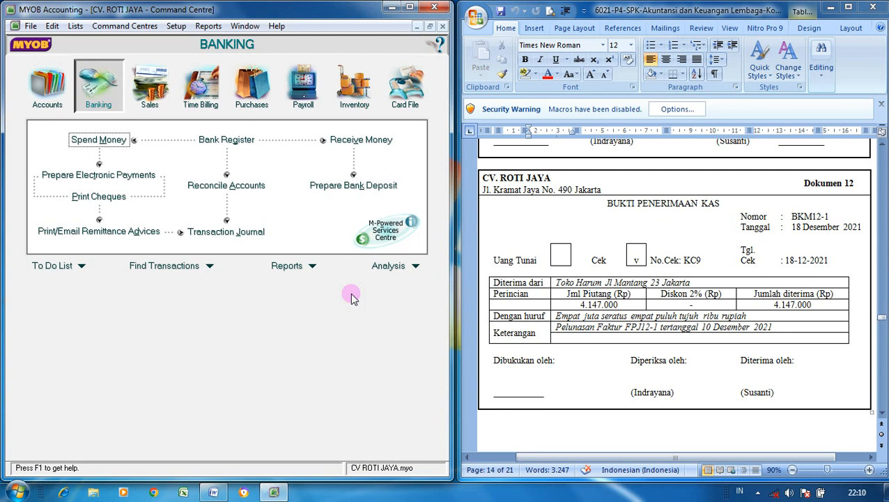
click(346, 190)
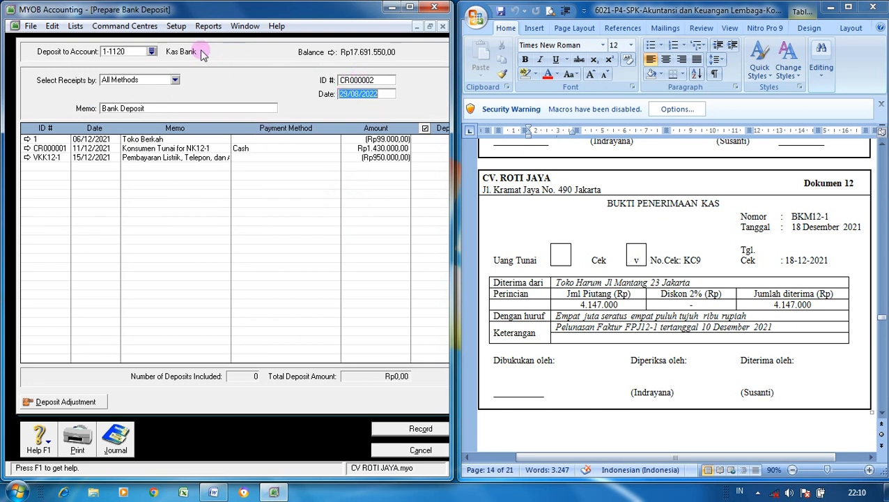
click(385, 81)
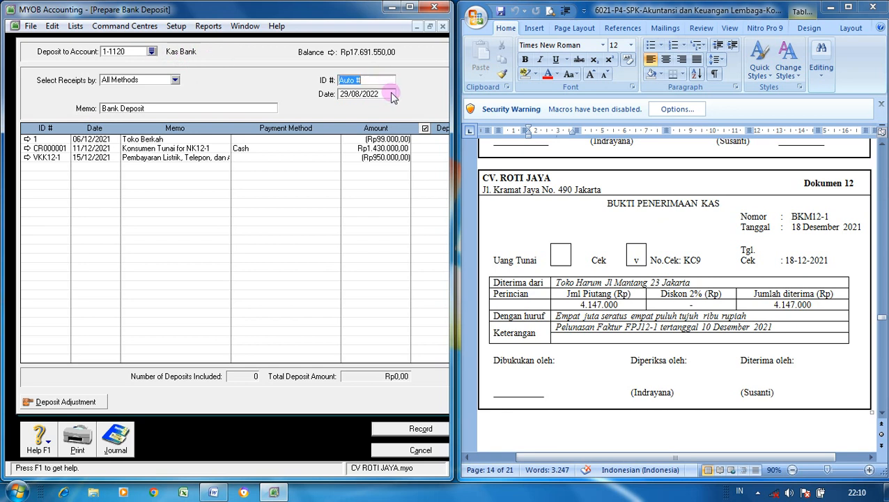
click(393, 95)
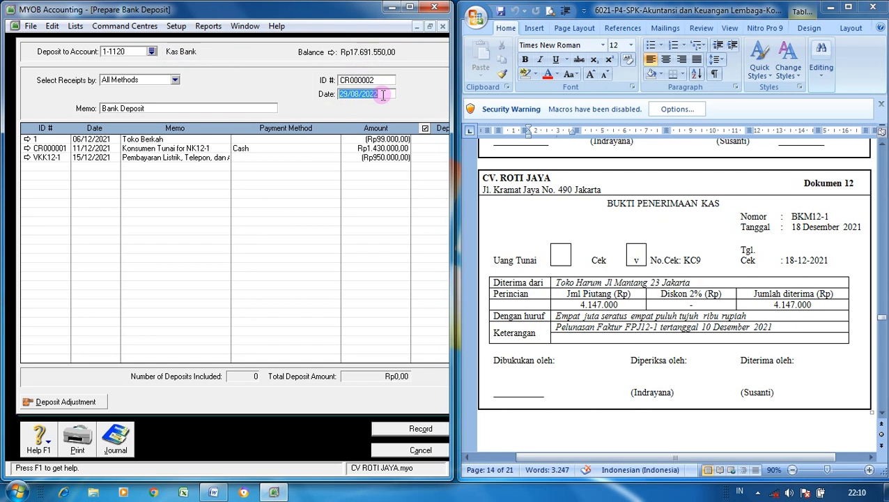
text(17/12/2021)
key(Tab)
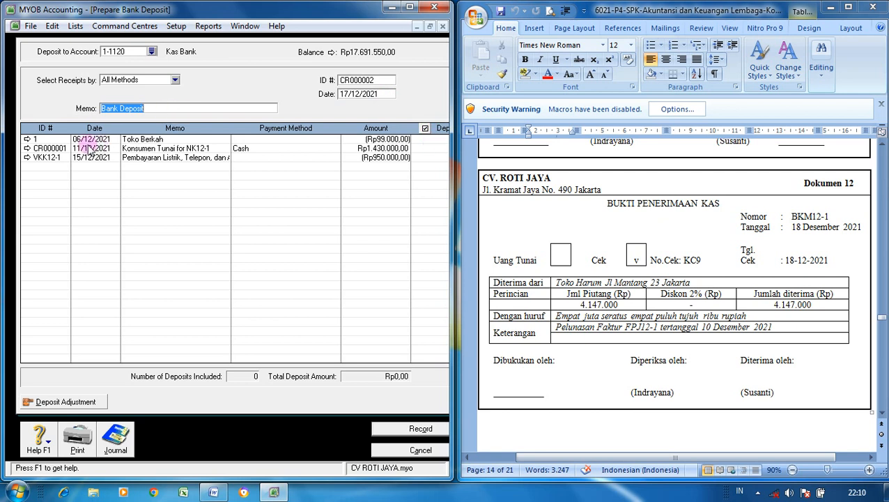
click(435, 148)
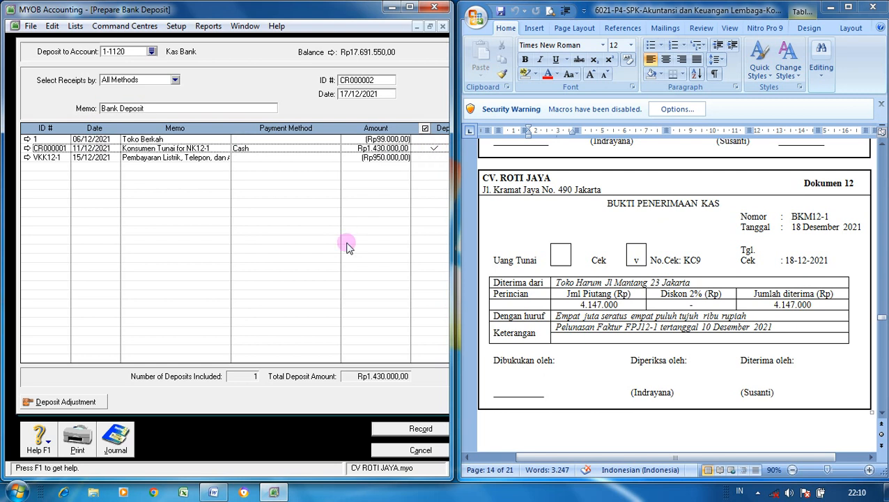
- Review the recap of the bank deposit to Kas Bank, record it and leave Prepare Bank Deposit
key(ctrl+r)
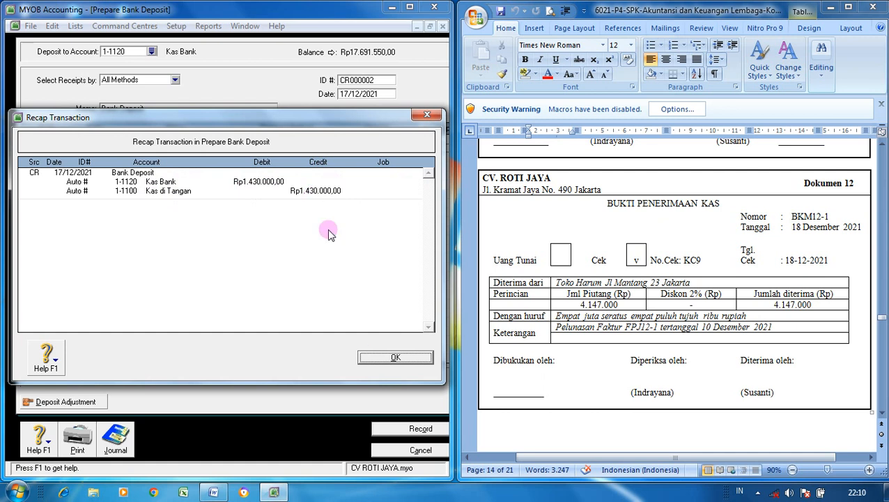
click(366, 355)
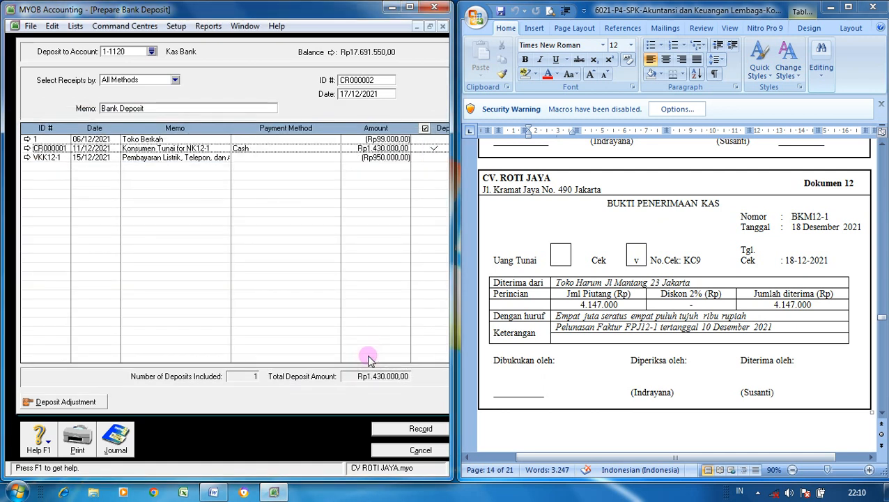
click(423, 430)
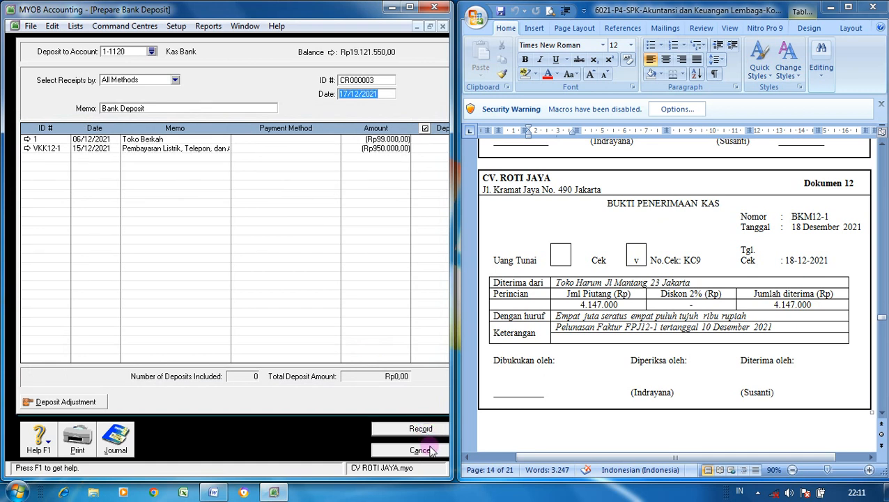
click(421, 450)
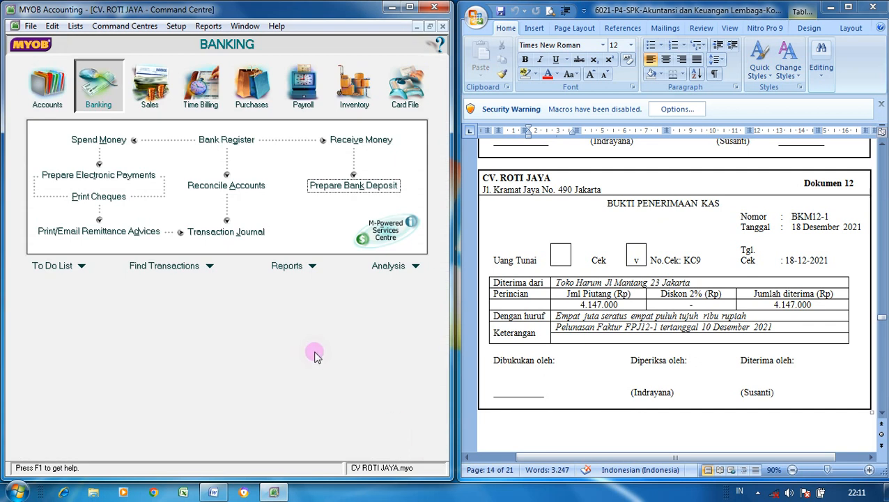
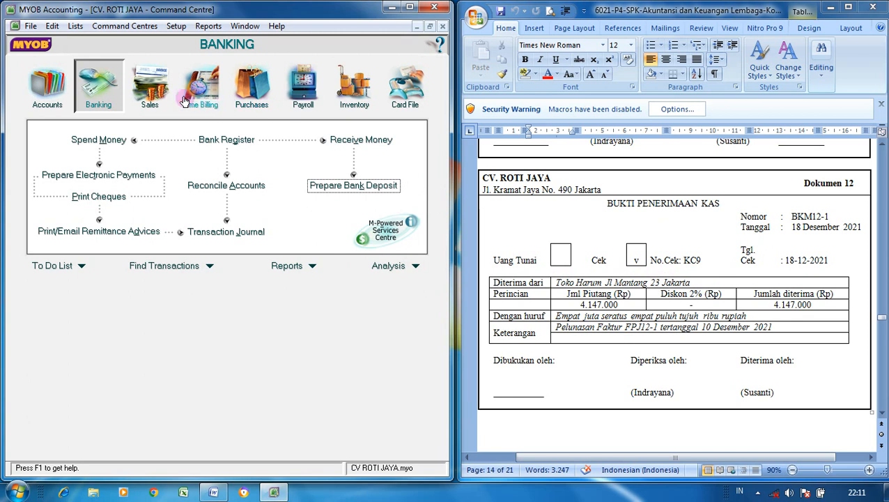
- Start a Receive Payments entry in Sales for the customer Toko Harum
click(149, 89)
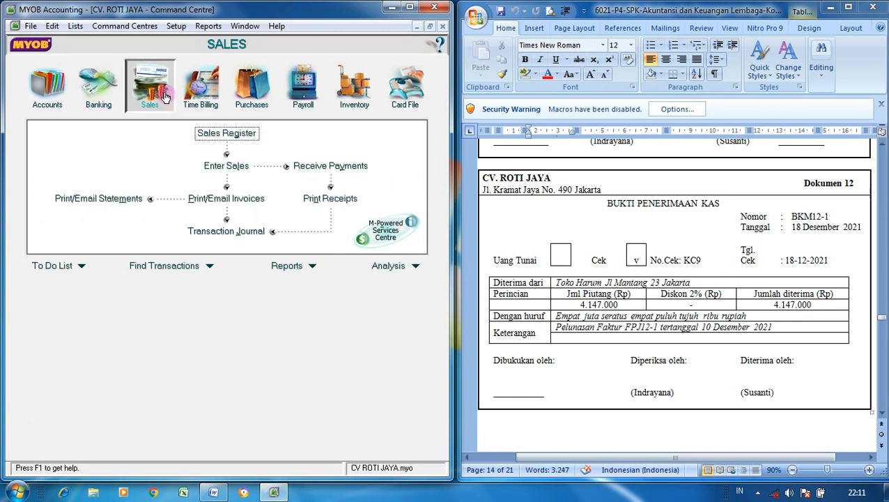
click(305, 170)
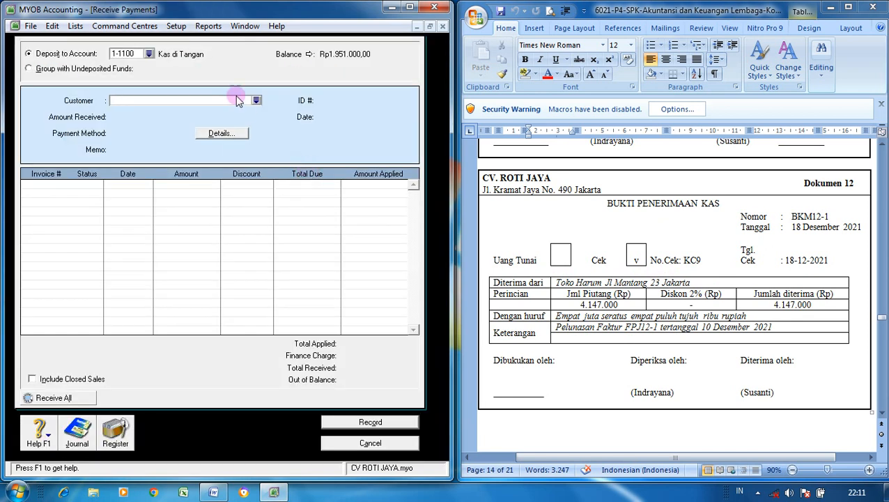
click(256, 102)
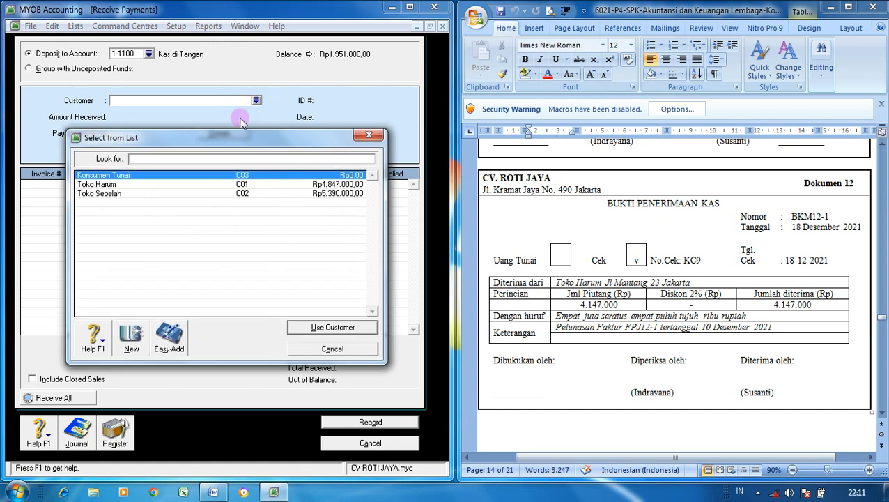
click(234, 184)
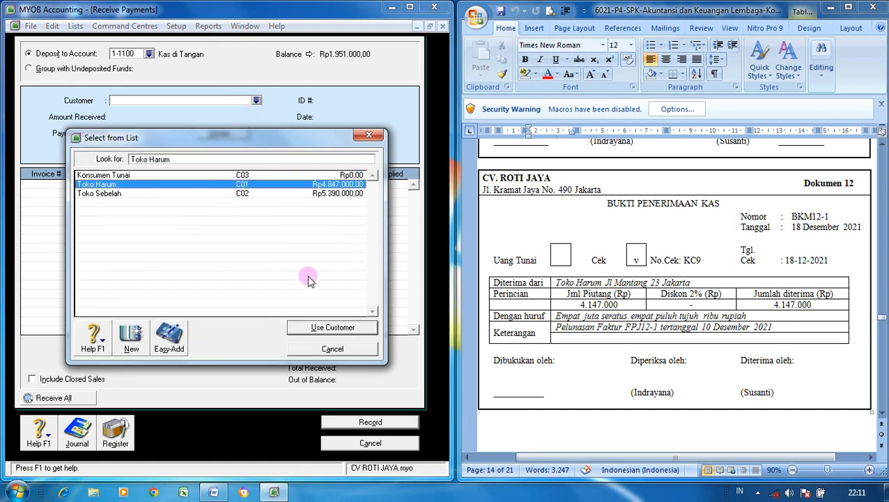
click(350, 325)
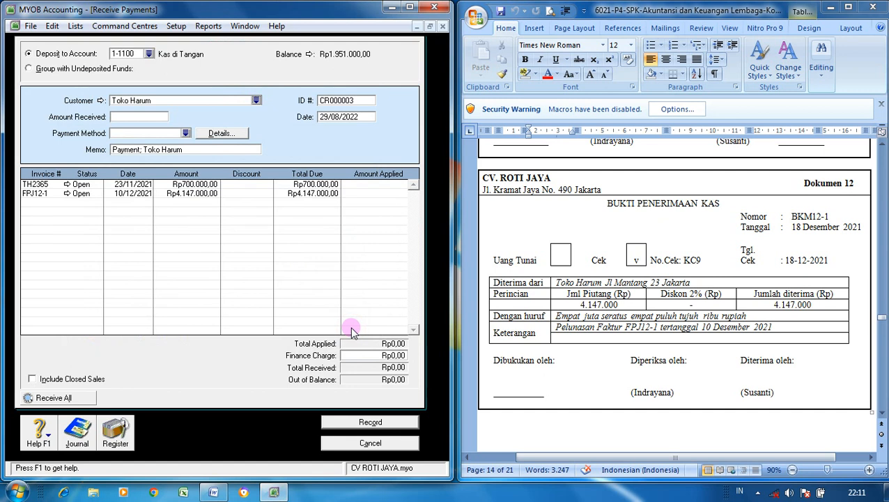
- Set the receipt's ID to BKM12-1 and its date to 18/12/2021
click(362, 101)
text(BKM12-1)
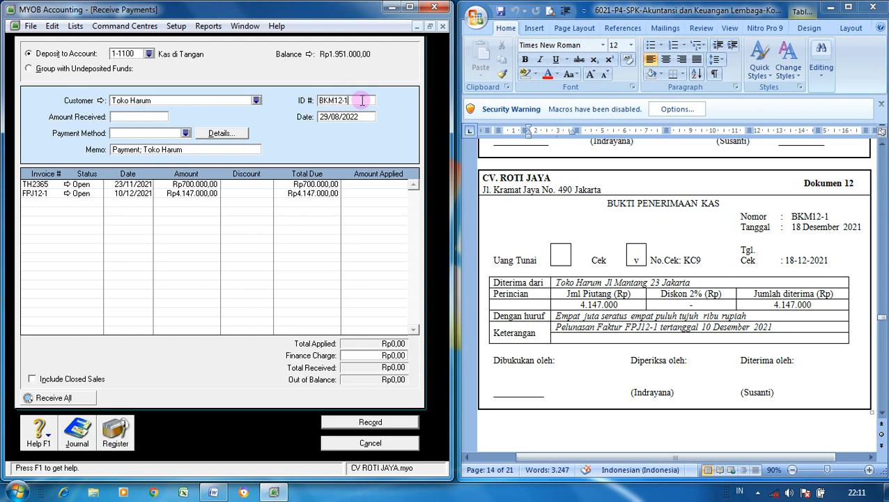
click(363, 118)
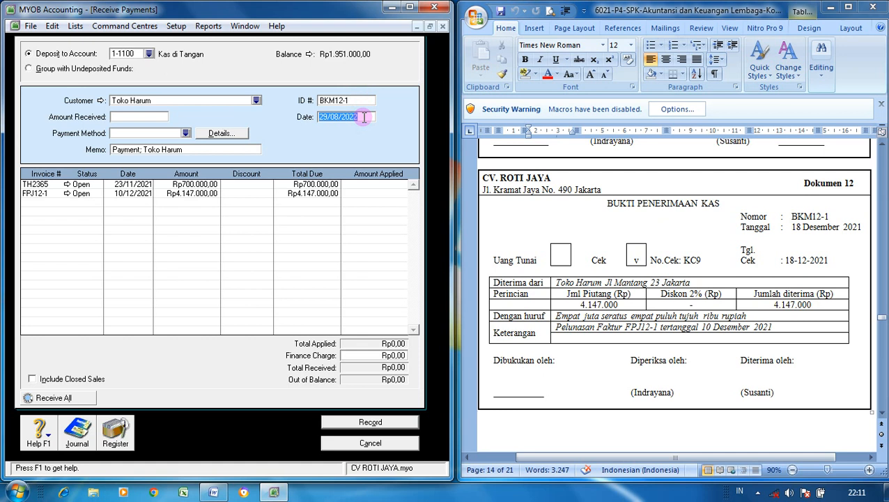
text(18/12/2021)
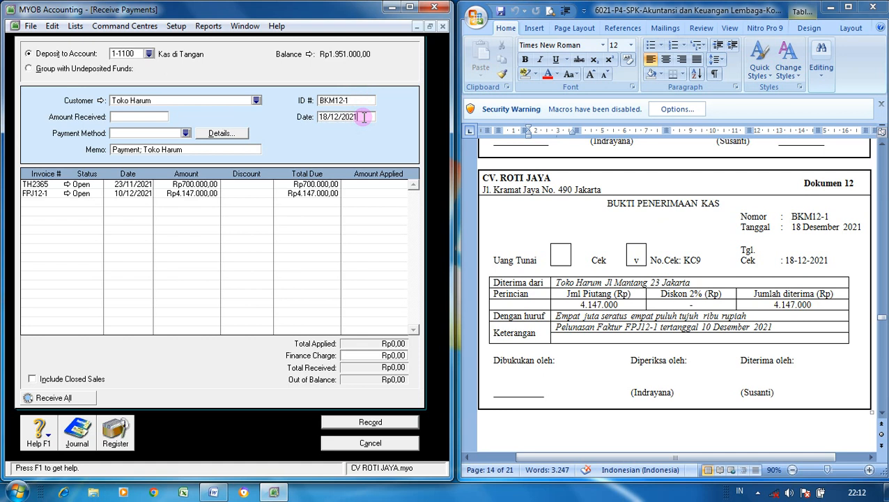
- Set the amount received to Rp4.147.000 and the payment method to Cheque
click(147, 117)
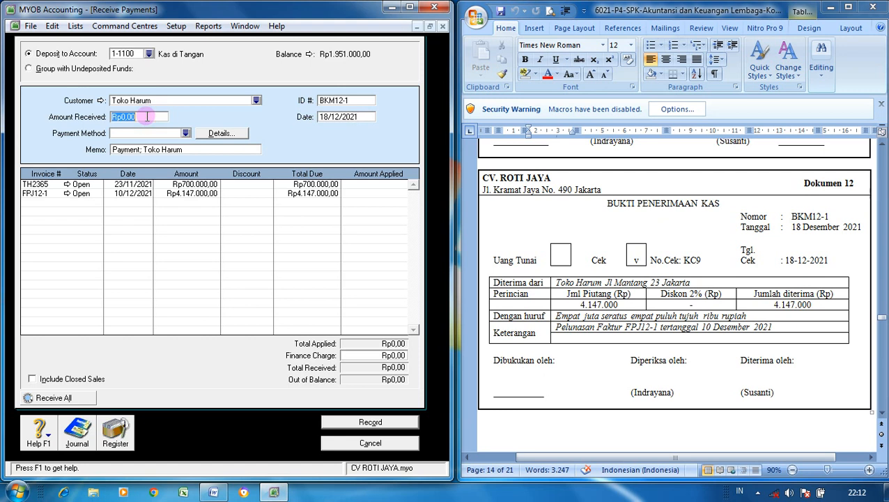
text(4147000)
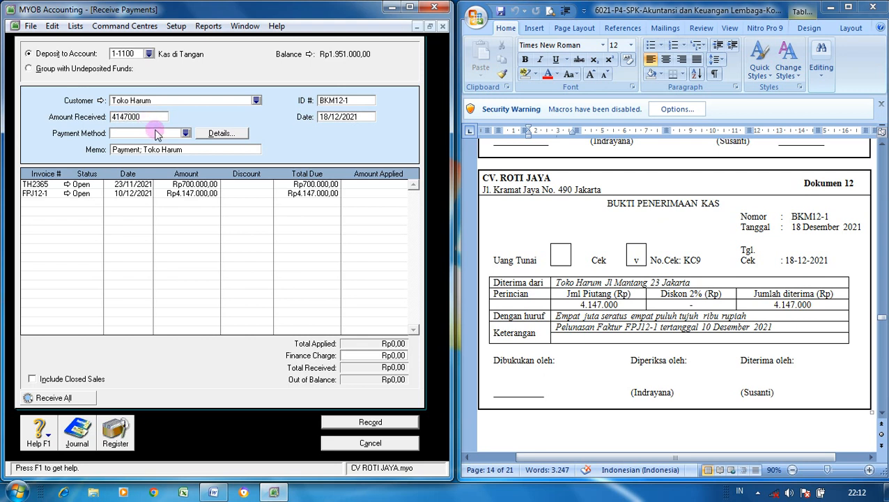
click(154, 132)
click(186, 133)
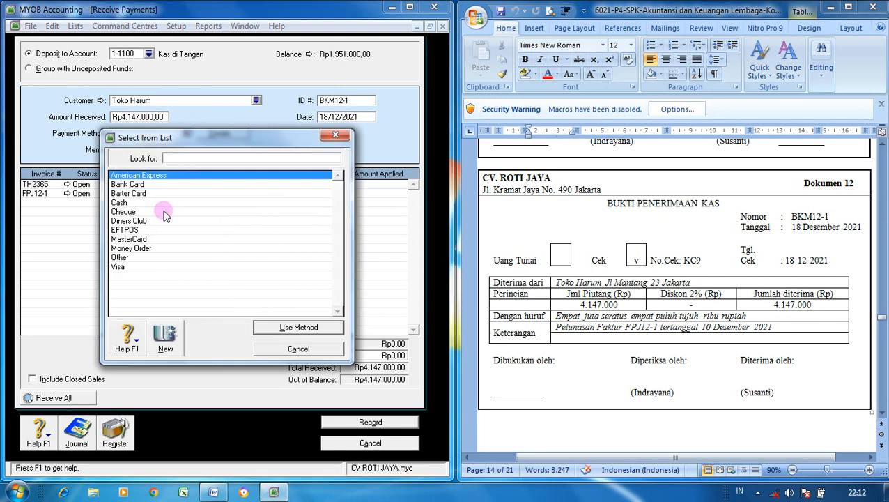
click(161, 211)
click(273, 330)
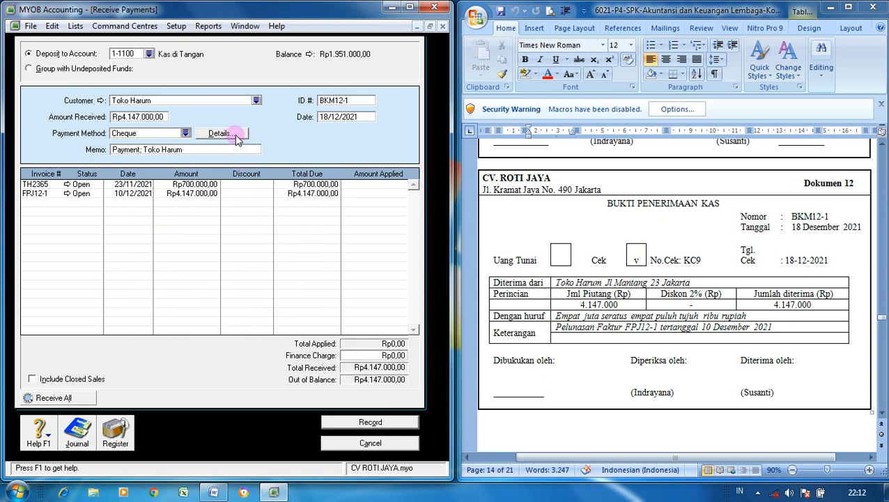
- Enter cheque number KC9 in the payment details for Toko Harum
click(235, 134)
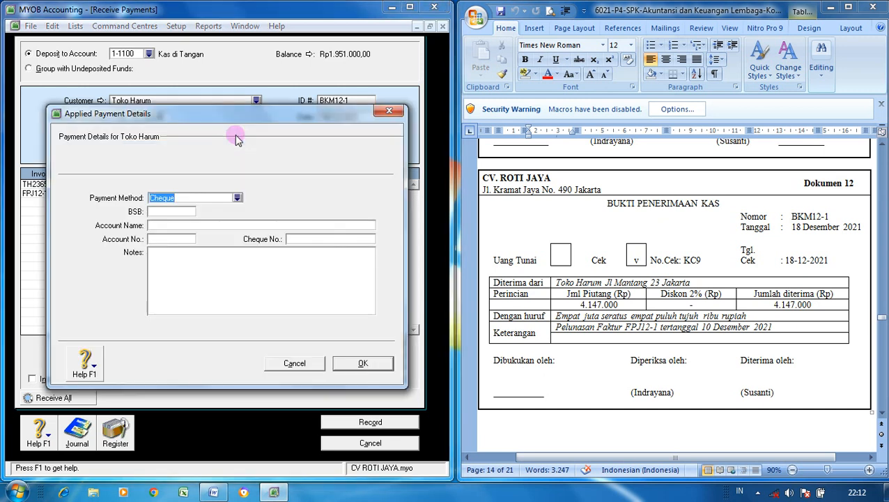
click(293, 239)
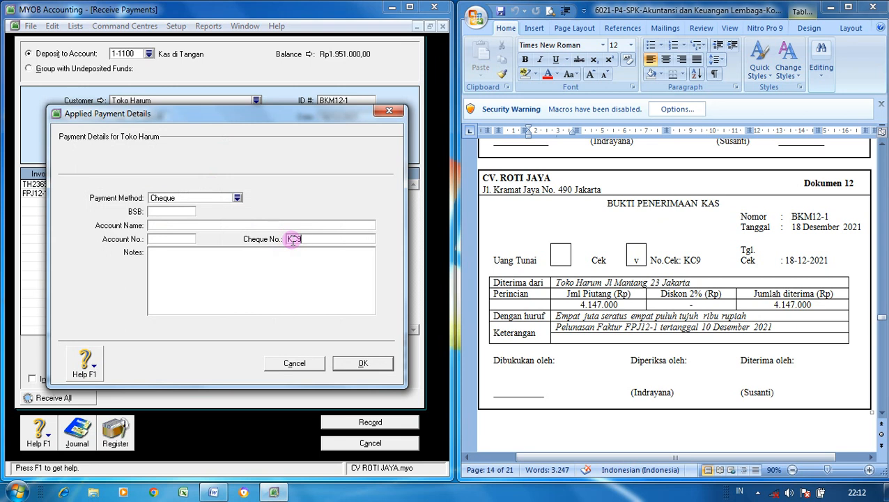
click(363, 368)
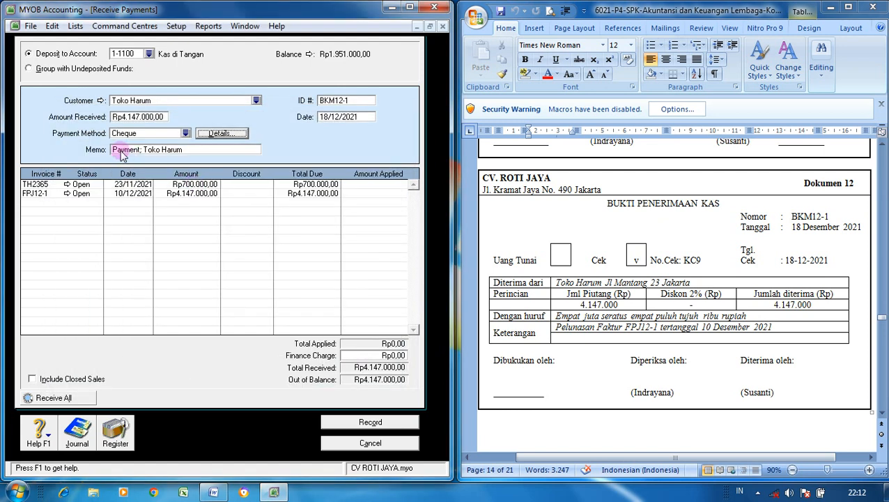
- Apply the full Rp4.147.000 to invoice FPJ12-1 and check the transaction recap
click(361, 195)
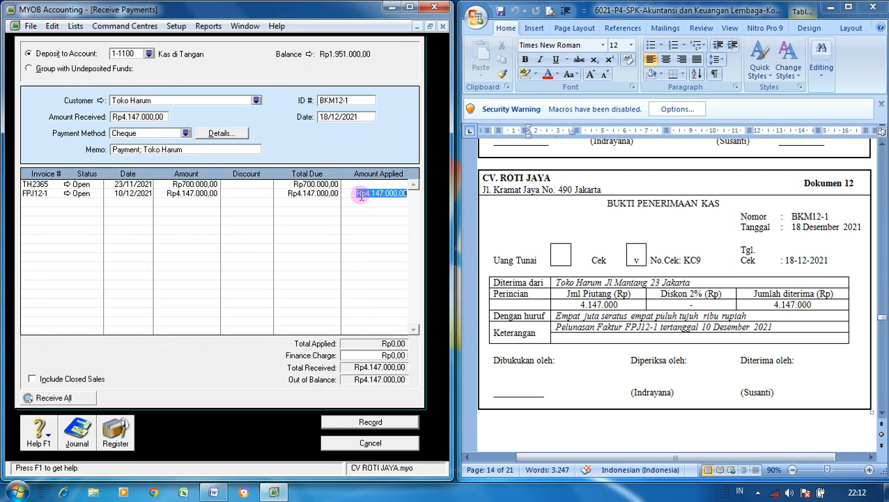
key(Tab)
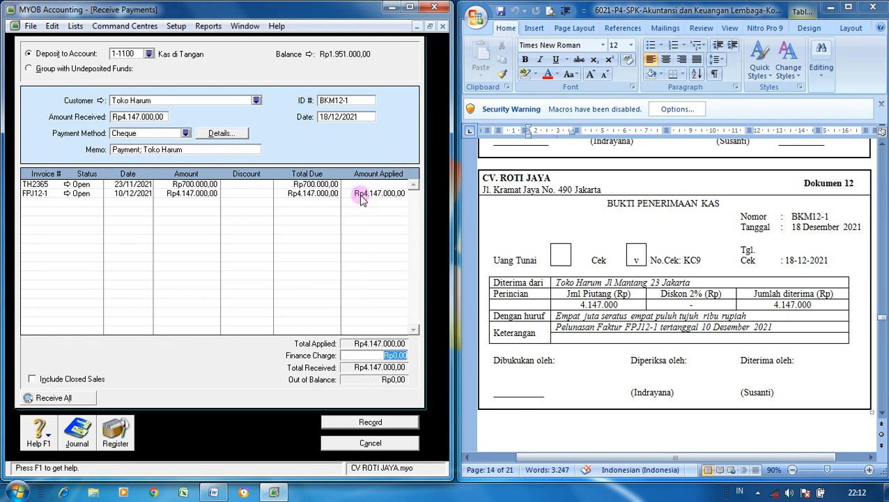
key(ctrl+r)
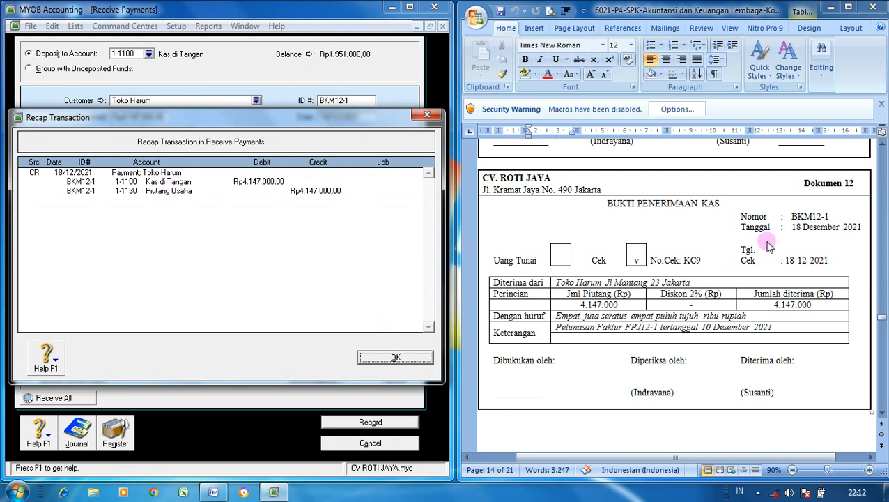
click(395, 356)
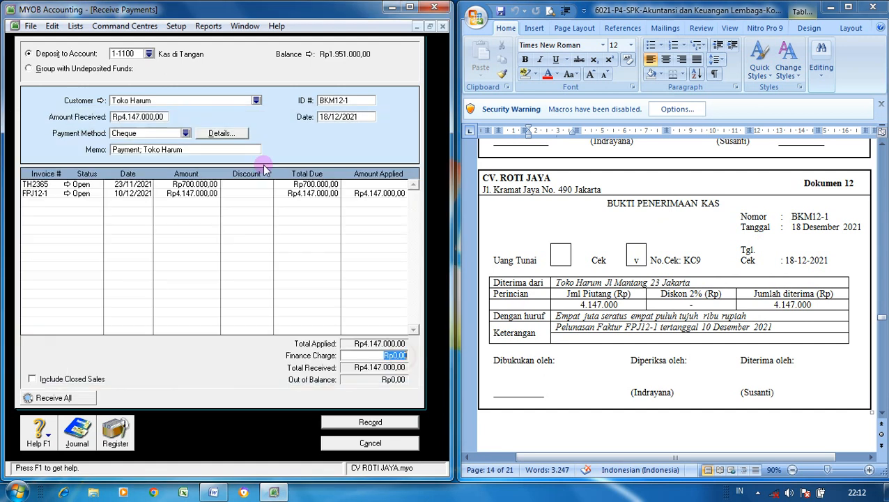
- Change the receipt's deposit account to 1-1120 Kas Bank
click(149, 55)
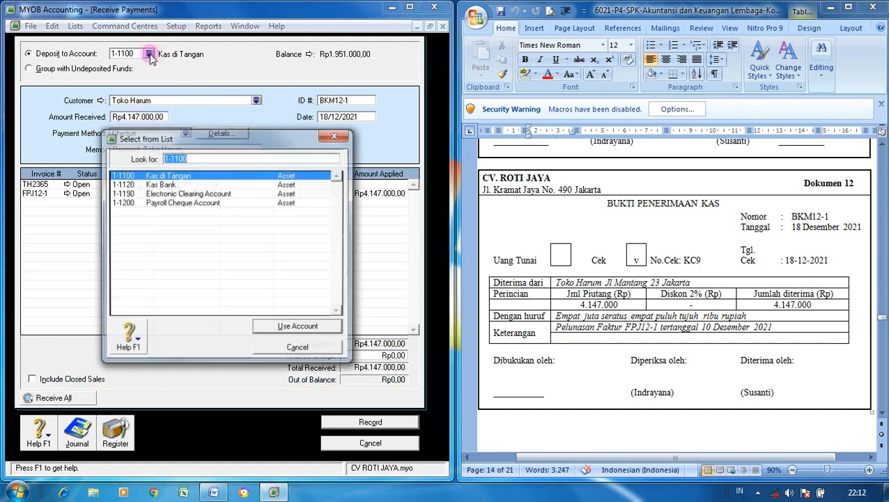
click(179, 184)
click(282, 328)
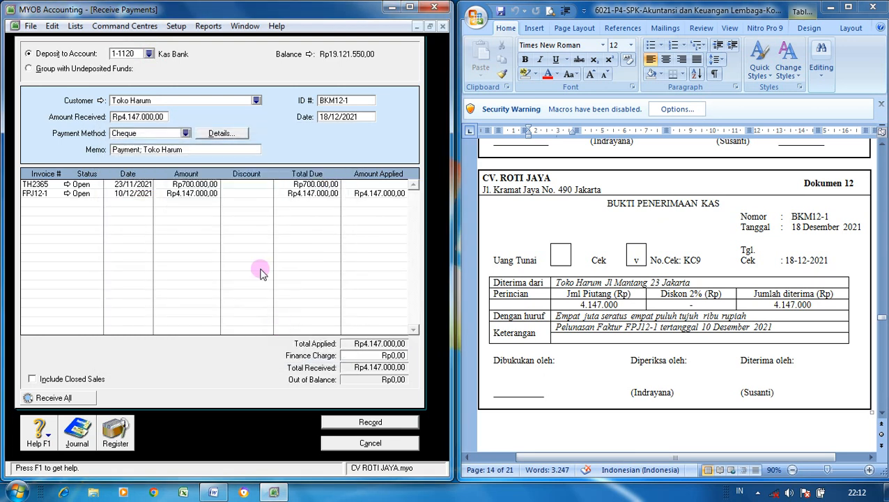
- Review the recap of the BKM12-1 receipt, record it and leave Receive Payments
key(ctrl+r)
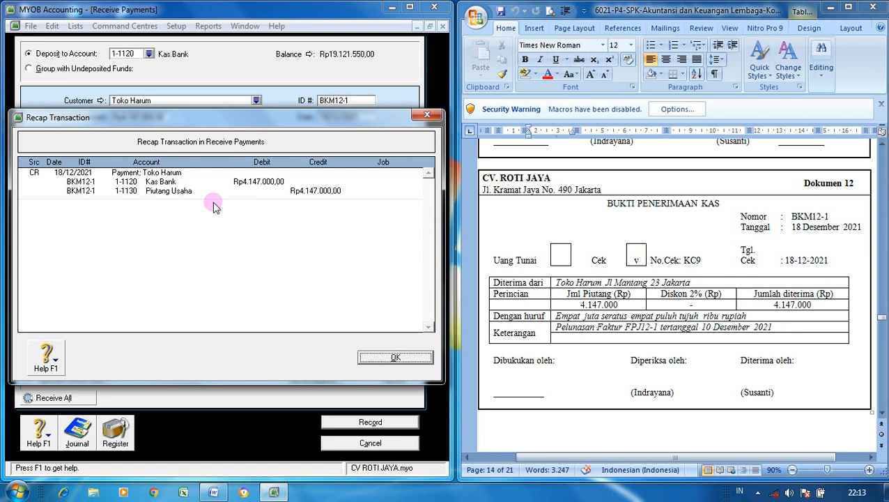
click(378, 361)
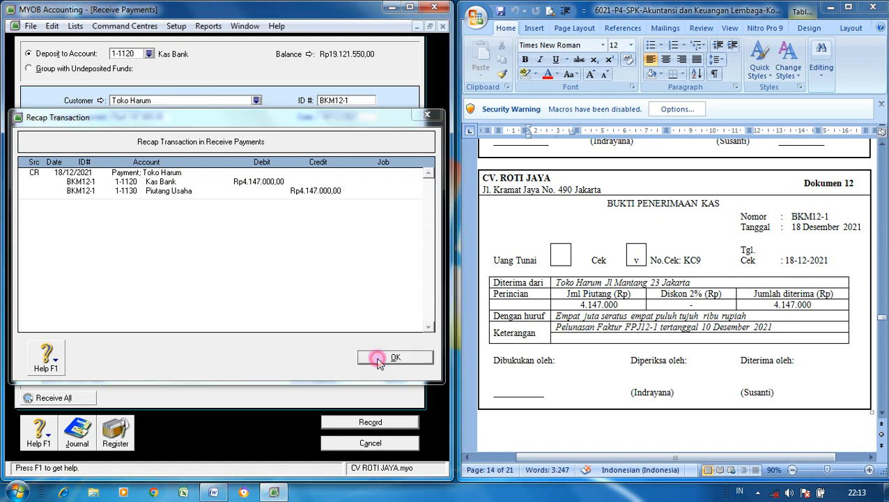
click(387, 423)
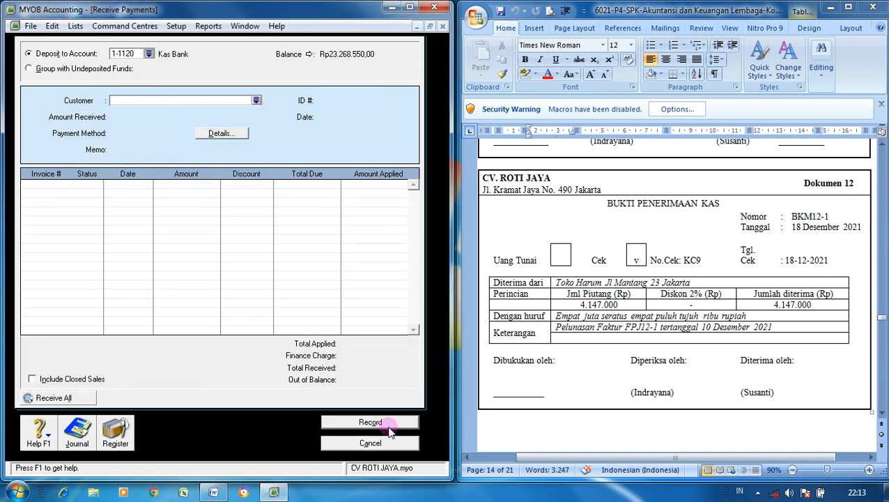
click(390, 443)
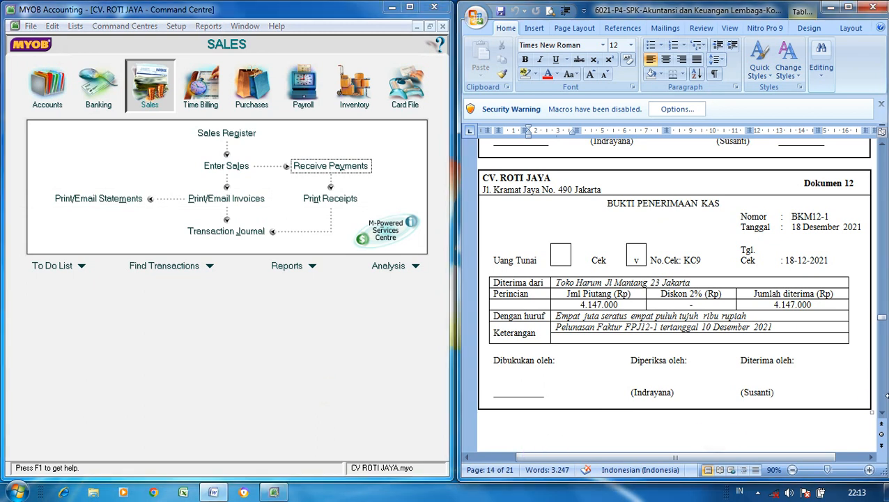
- Start a Spend Money entry for the Dokumen 13 petty cash voucher, with VKK12-2 as its cheque number
click(882, 413)
scroll(882, 413, down, 6)
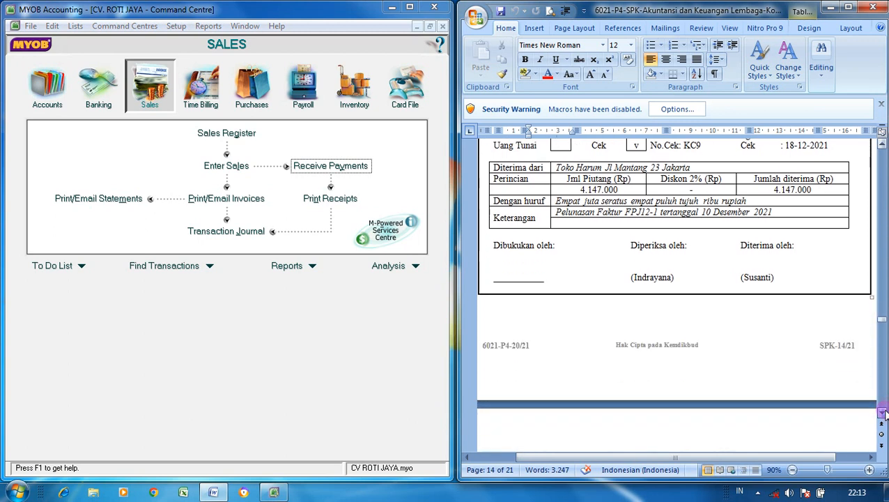
scroll(881, 413, down, 3)
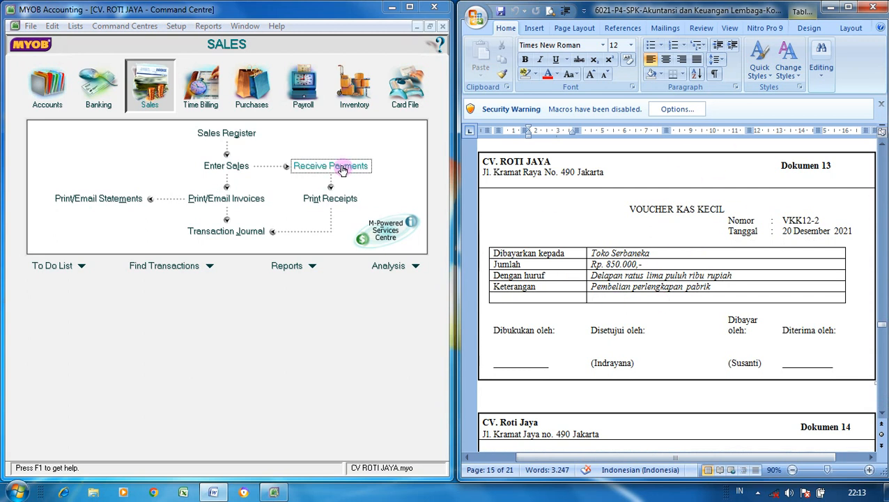
click(102, 97)
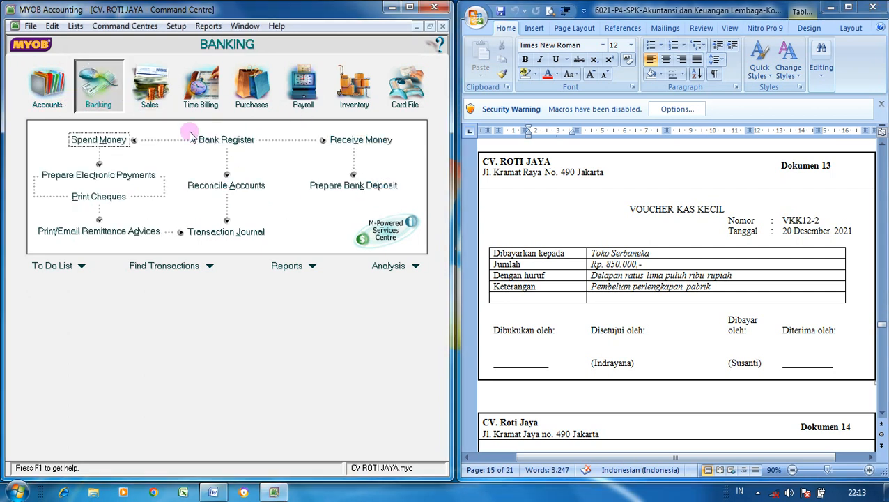
click(121, 140)
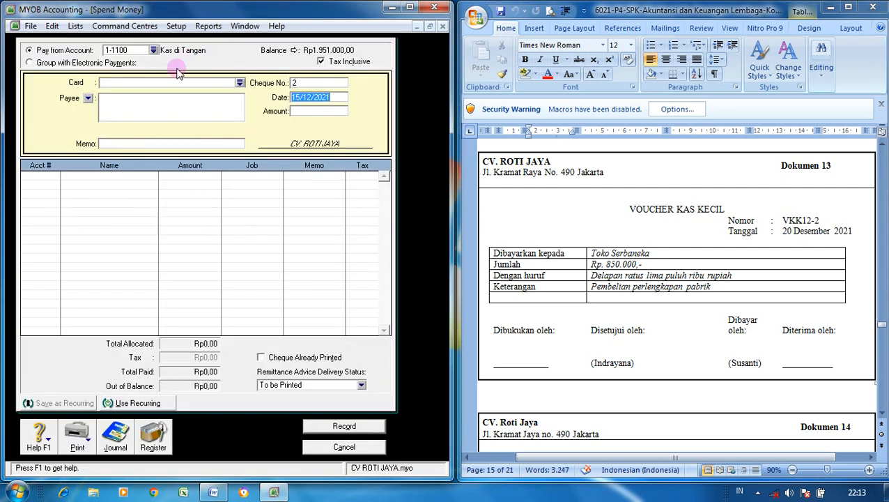
click(319, 81)
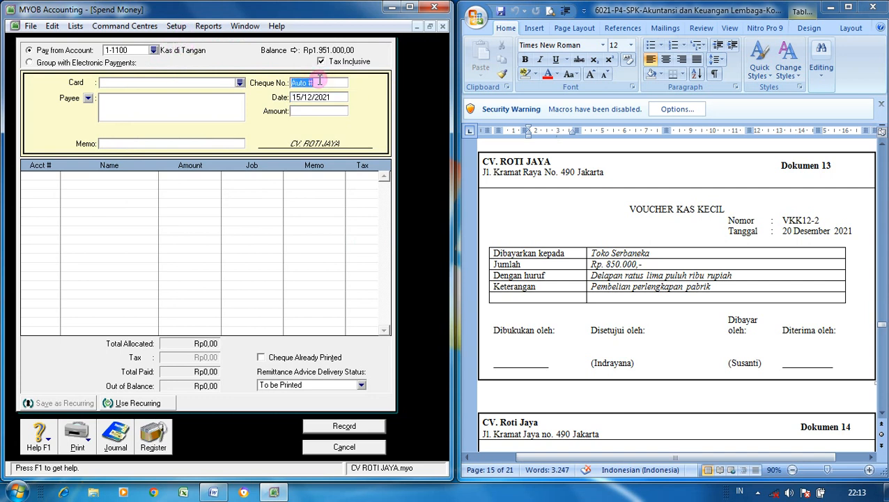
text(VKK12-2)
- Date the VKK12-2 payment 20/12/2021 and set its amount to Rp850.000
click(298, 98)
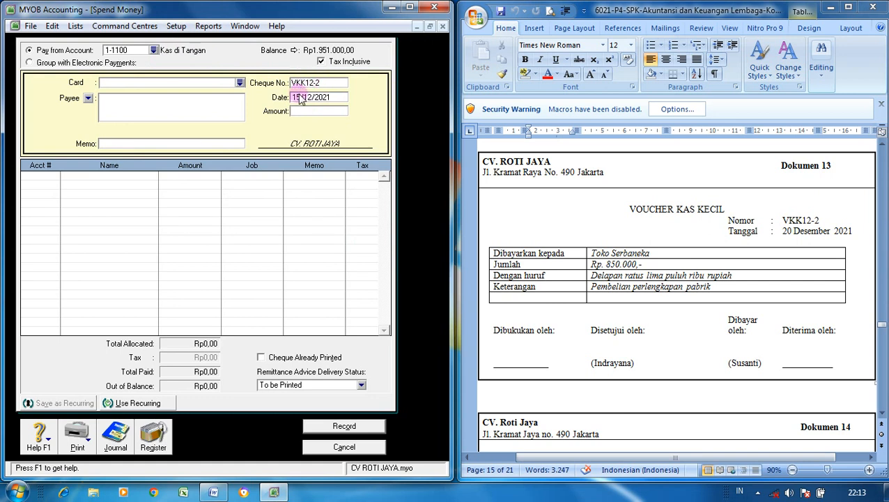
click(301, 96)
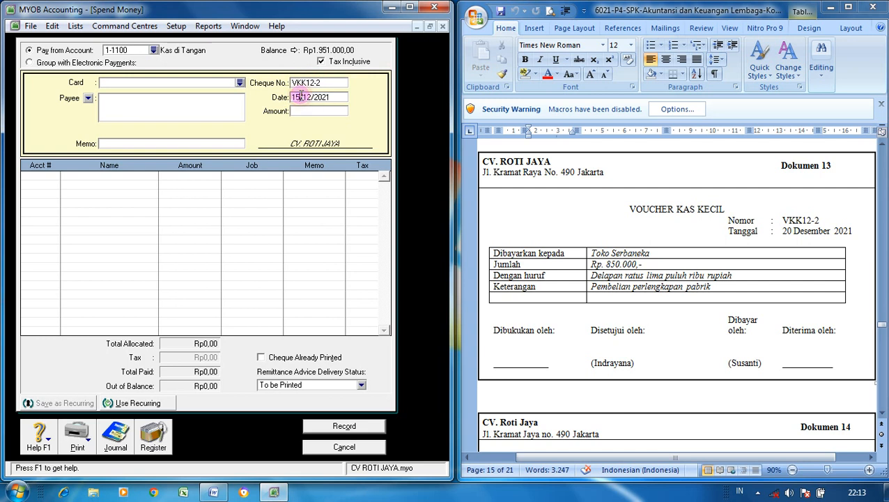
key(BackSpace)
text(20)
click(311, 111)
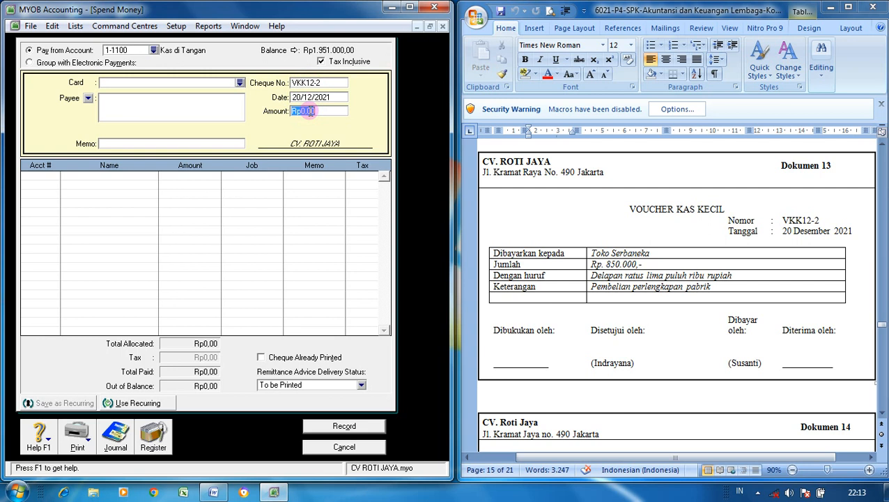
text(850000)
key(Tab)
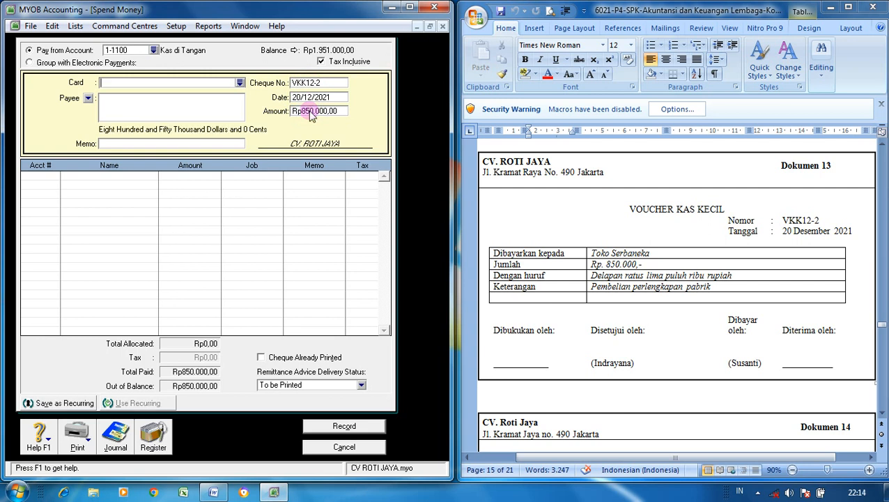
- Enter "Pembelian Perlengkapan Pabrik" as the memo of the VKK12-2 payment
click(213, 143)
text(Pembelian)
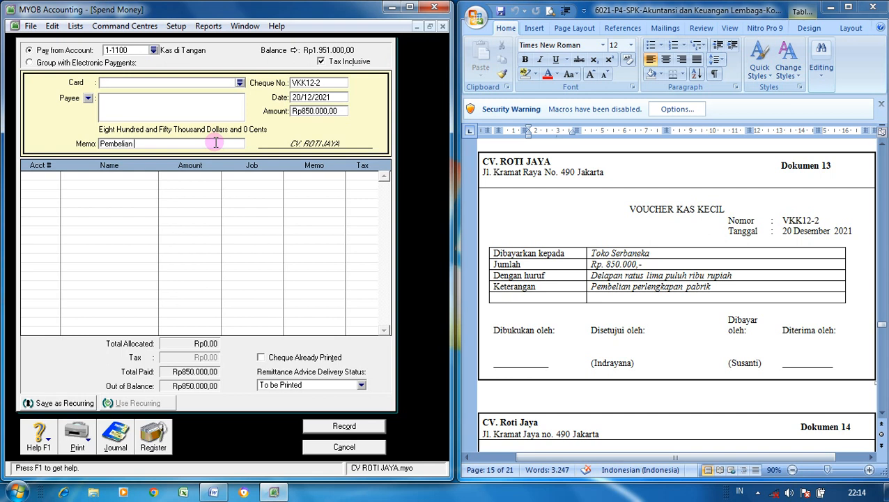
text( Perlengkapan Pabrik)
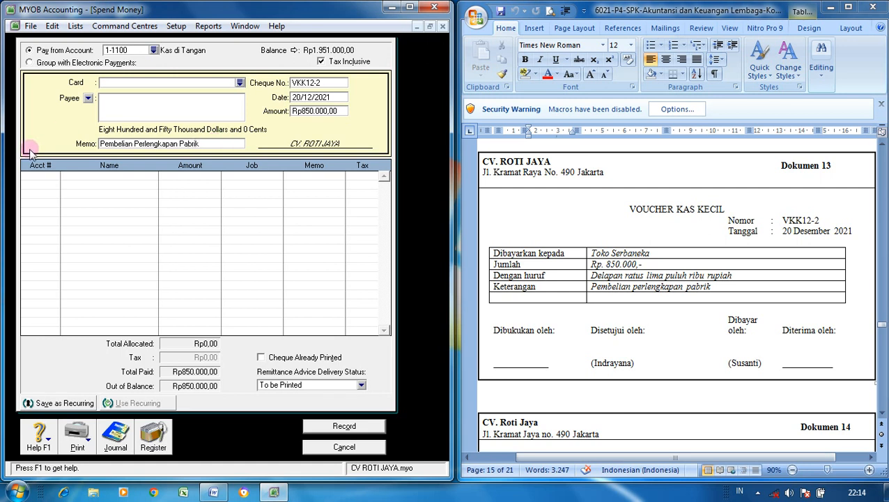
- Allocate the full payment to account 1-1310 Perlengkapan Pabrik
click(45, 175)
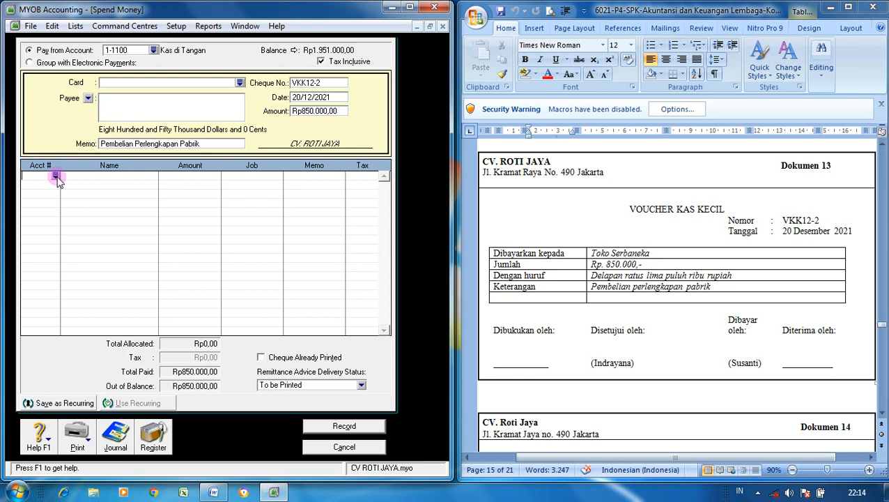
click(56, 175)
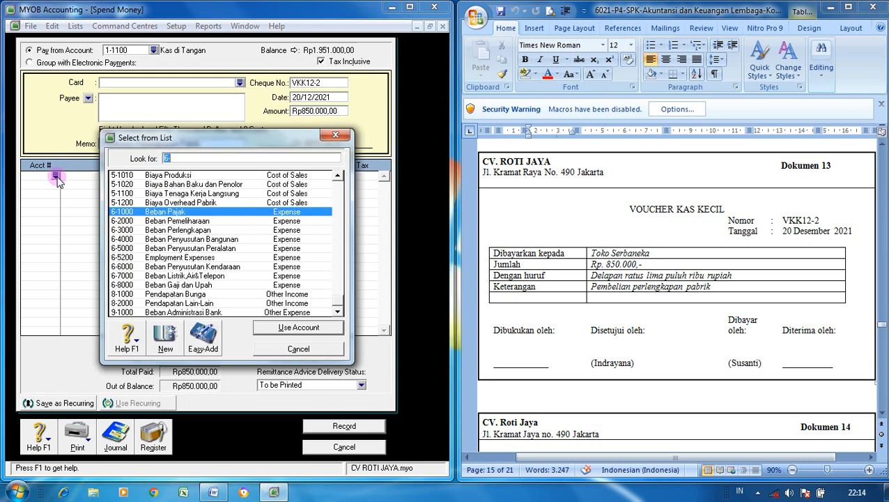
text(1)
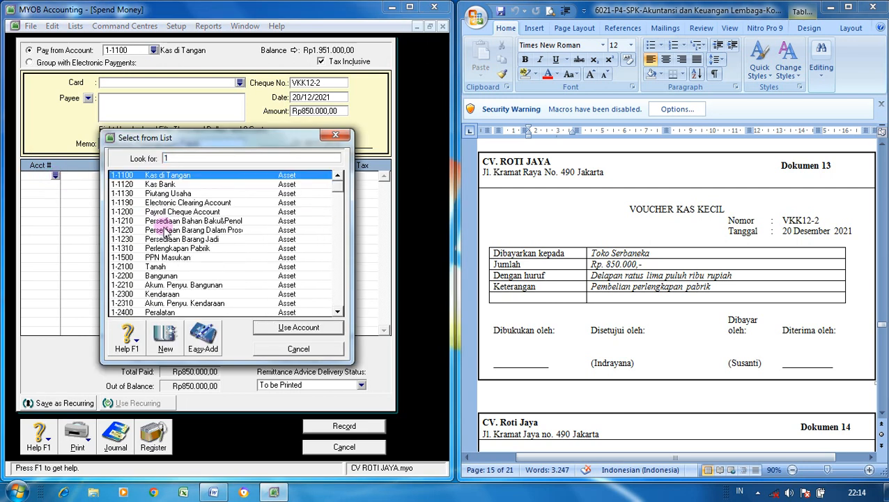
click(173, 250)
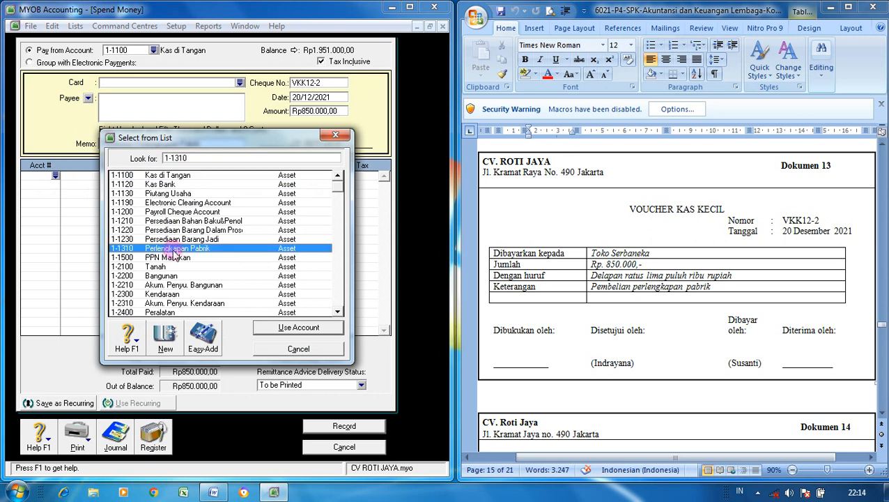
click(271, 326)
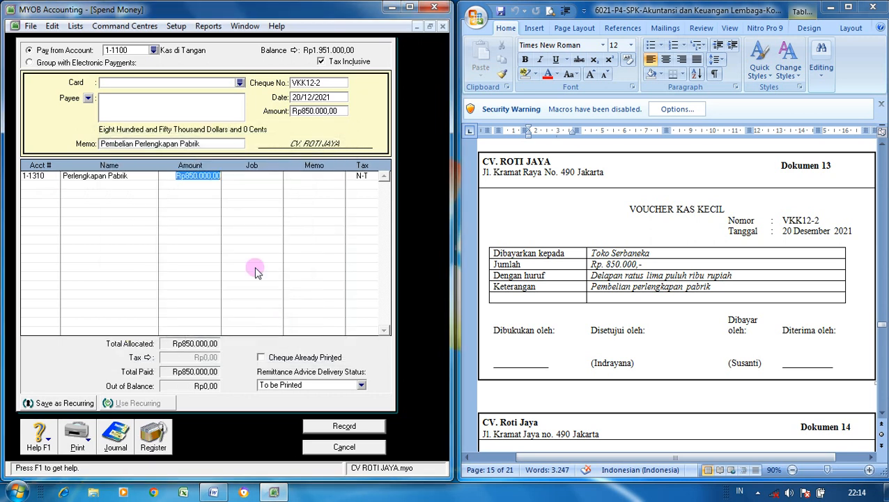
click(227, 222)
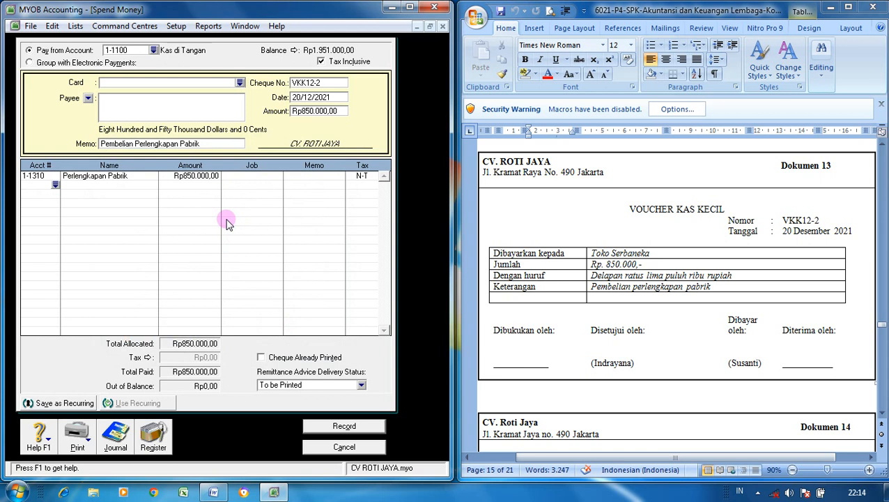
- Review the recap of the VKK12-2 payment, record it and leave Spend Money
key(ctrl+r)
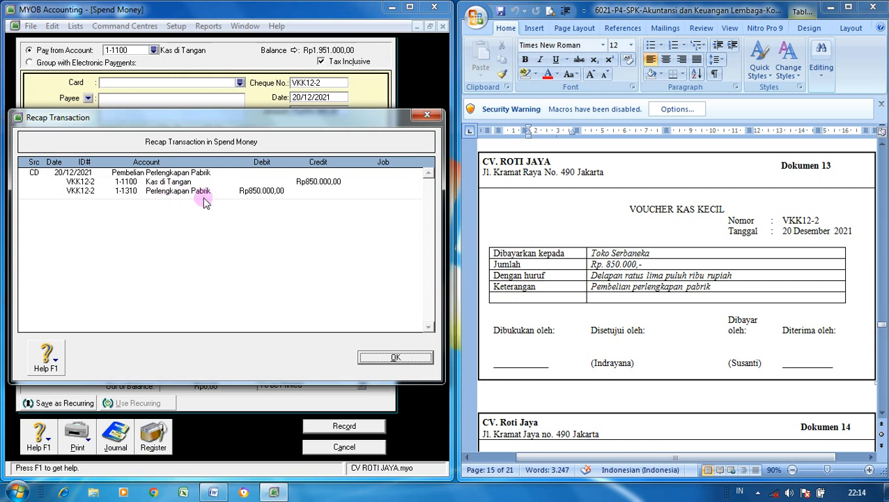
click(383, 358)
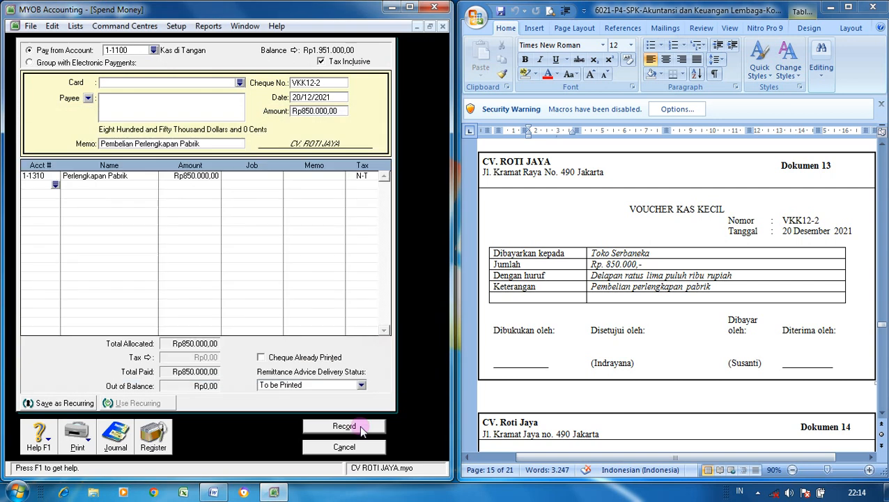
click(360, 429)
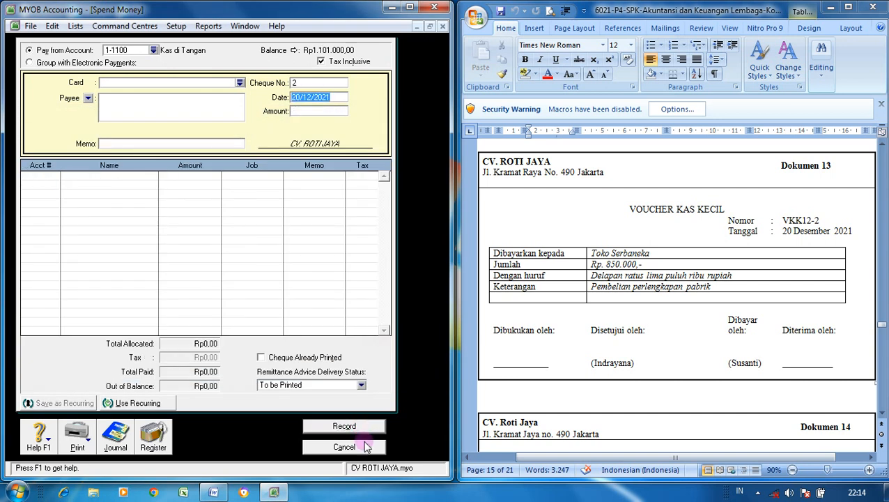
click(363, 449)
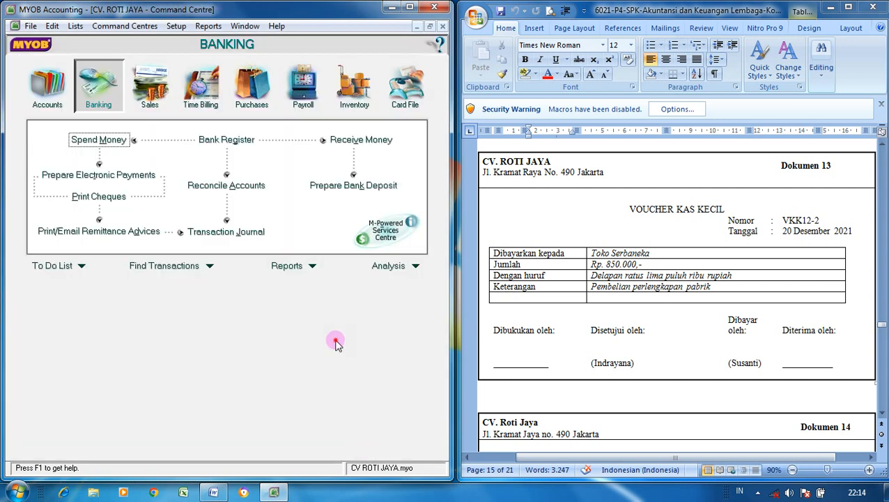
- Bring up Dokumen 14 and start an inventory adjustment with journal number BM12-3
click(881, 414)
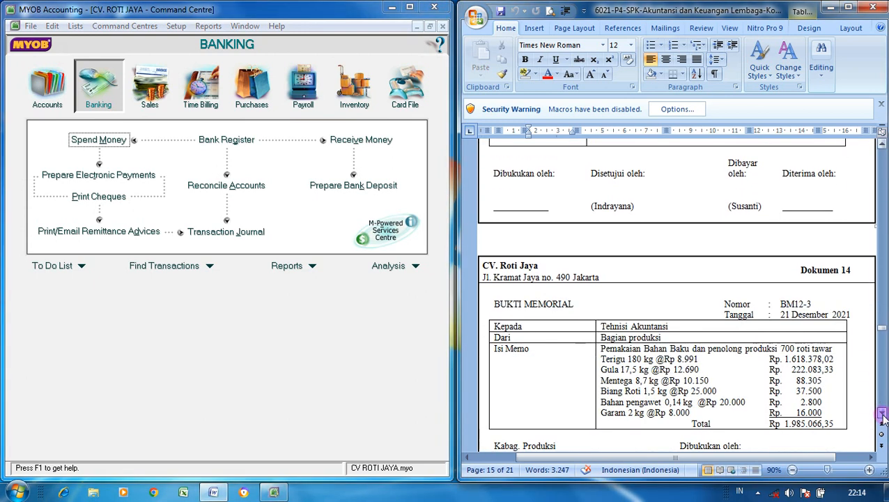
click(883, 416)
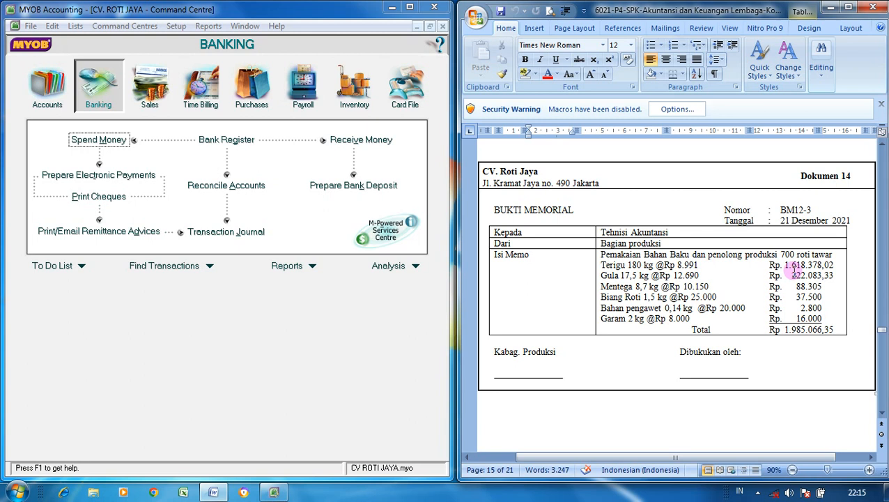
click(355, 101)
click(359, 133)
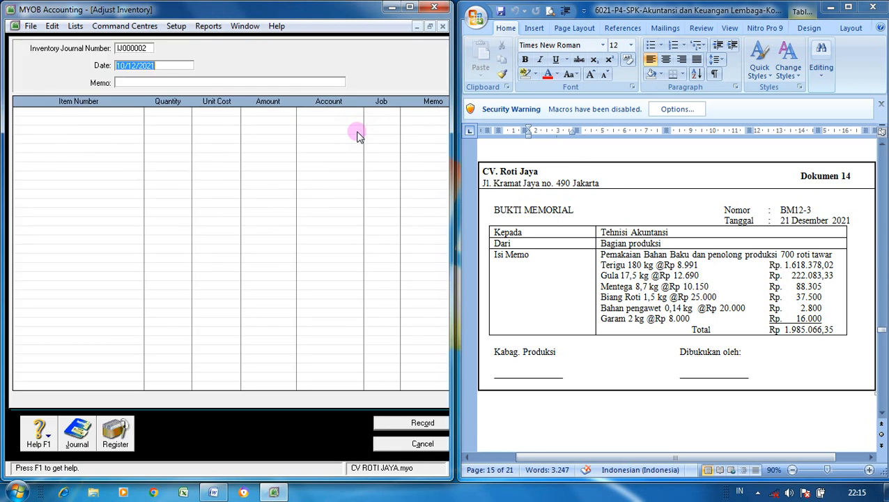
click(144, 50)
text(BM12-3)
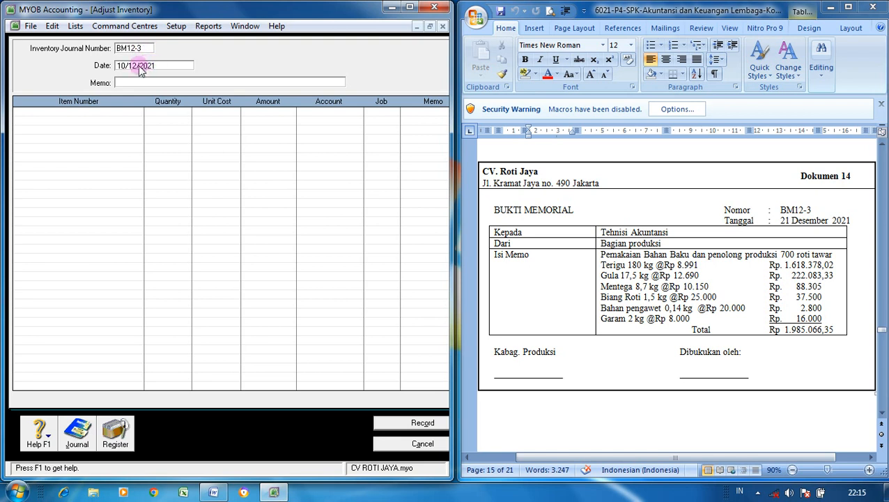
- Date the inventory adjustment 21/12/2021 and enter the memo "Pencatatan Biaya Bahan Baku dan Penolong"
click(126, 67)
key(BackSpace)
key(BackSpace)
text(21)
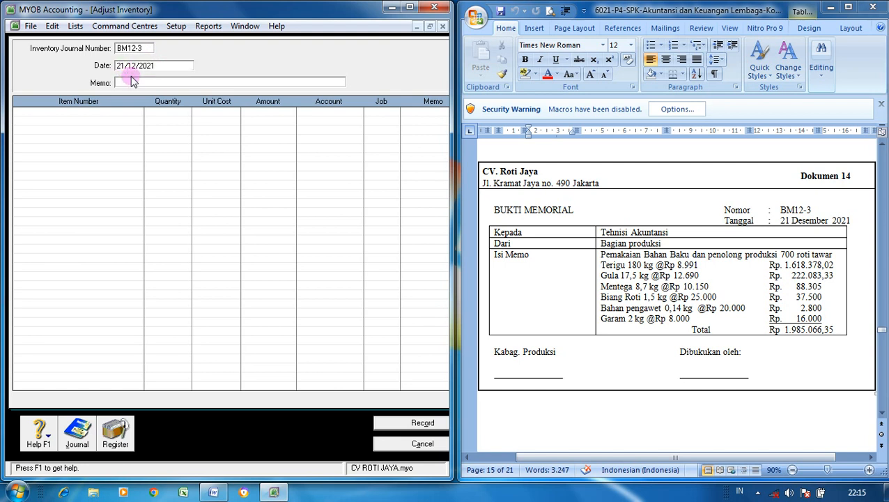
click(135, 83)
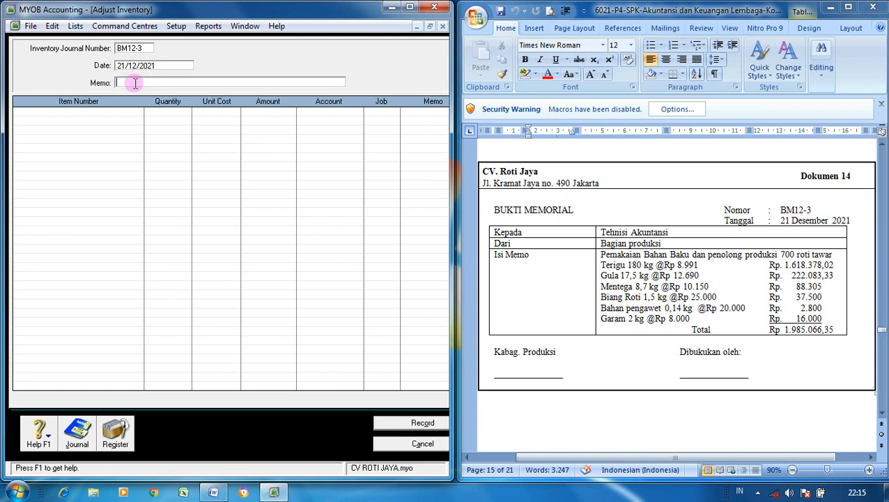
text(Pencatatan Biaya Bahan Bak)
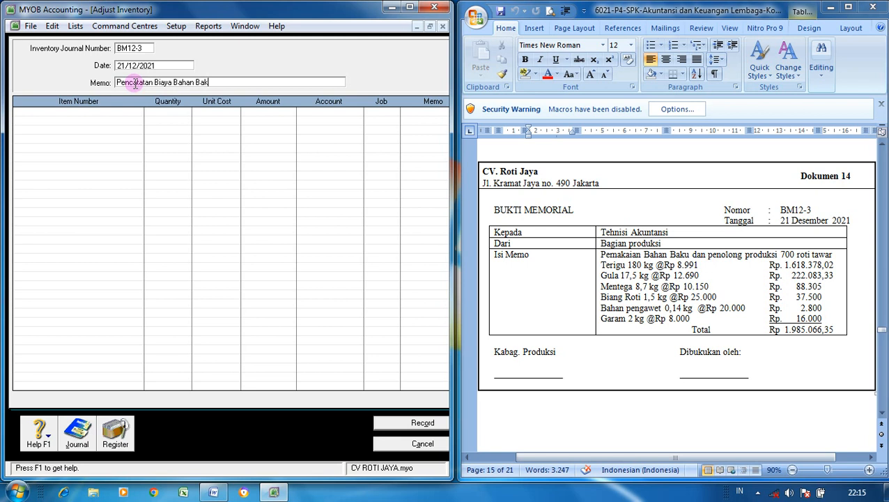
text(u dan Penolong)
- Add item M02 on the first adjustment line with a quantity of -180
click(65, 112)
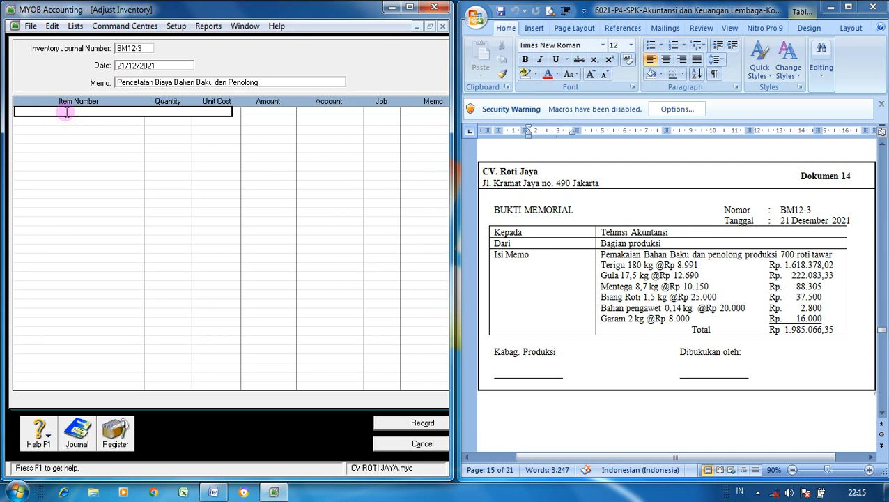
text(M02)
key(Tab)
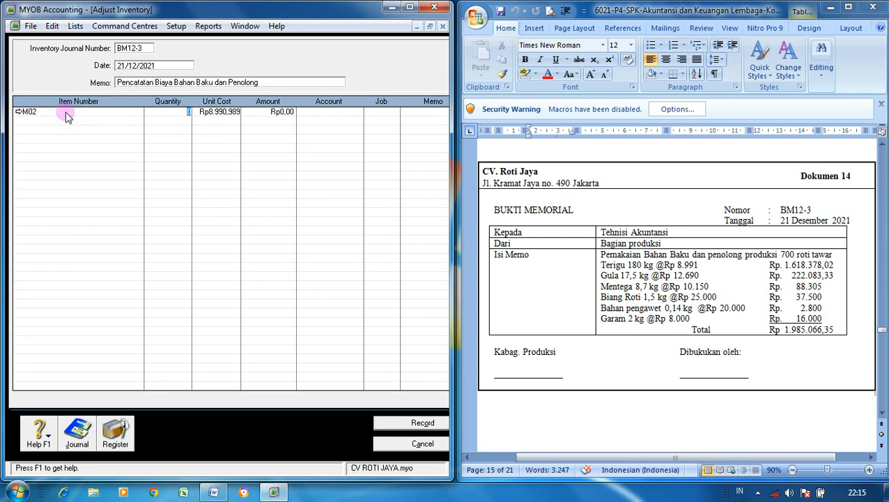
text(180)
key(Tab)
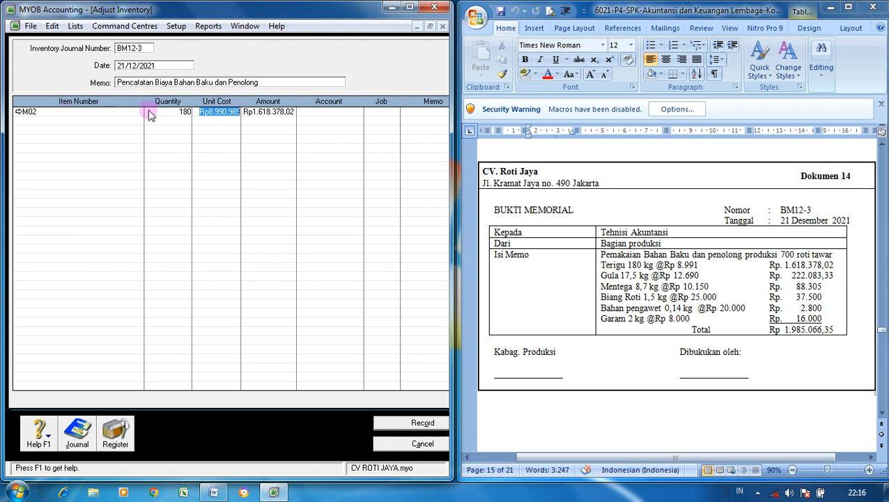
click(167, 112)
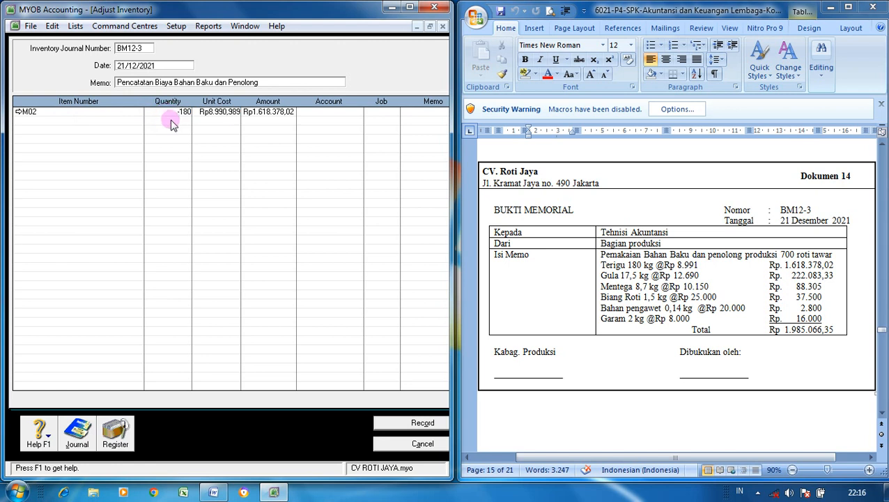
- Assign account 5-1020, the raw and auxiliary materials cost, to the M02 line
click(326, 113)
click(359, 112)
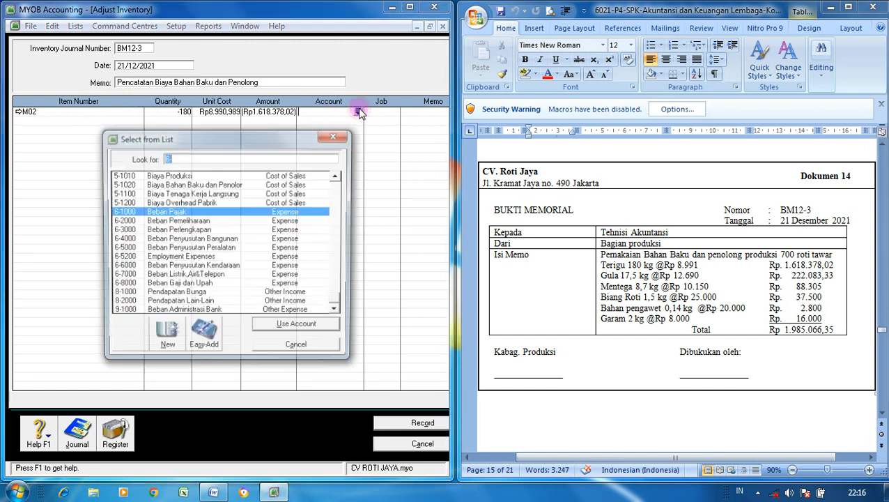
click(200, 184)
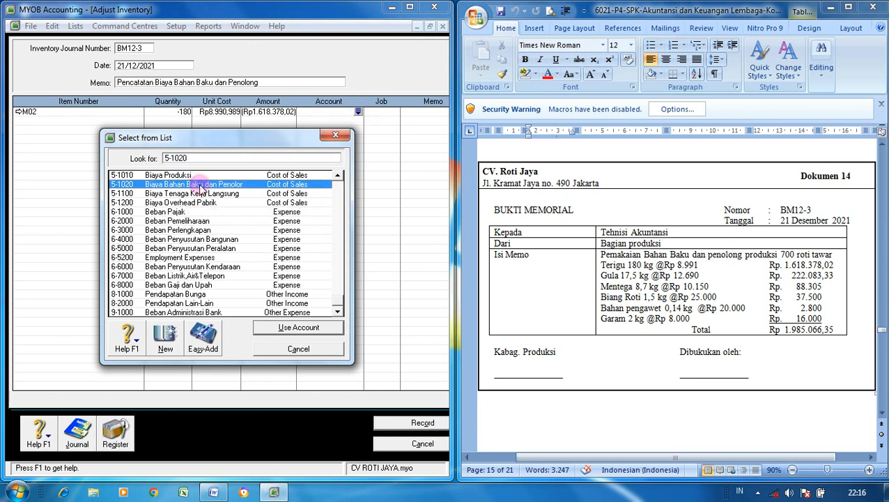
click(267, 329)
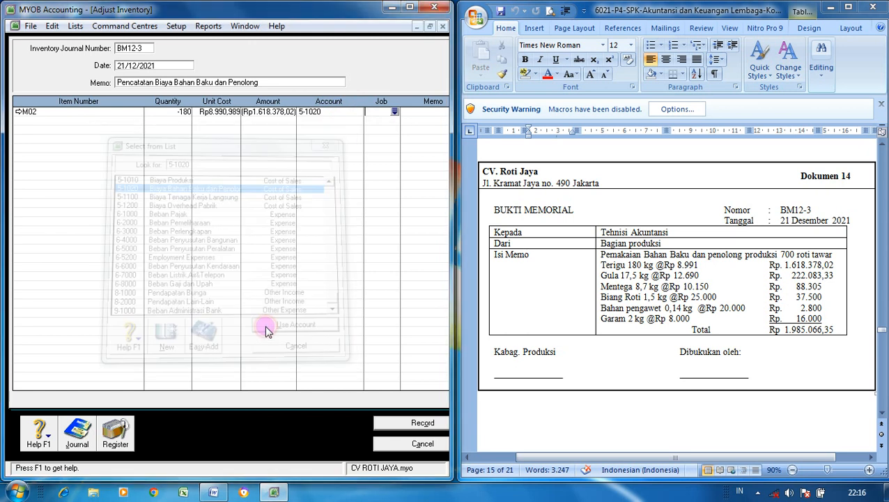
- Add item M04 on the second adjustment line with a quantity of 17,5 and account 5-1020
click(76, 120)
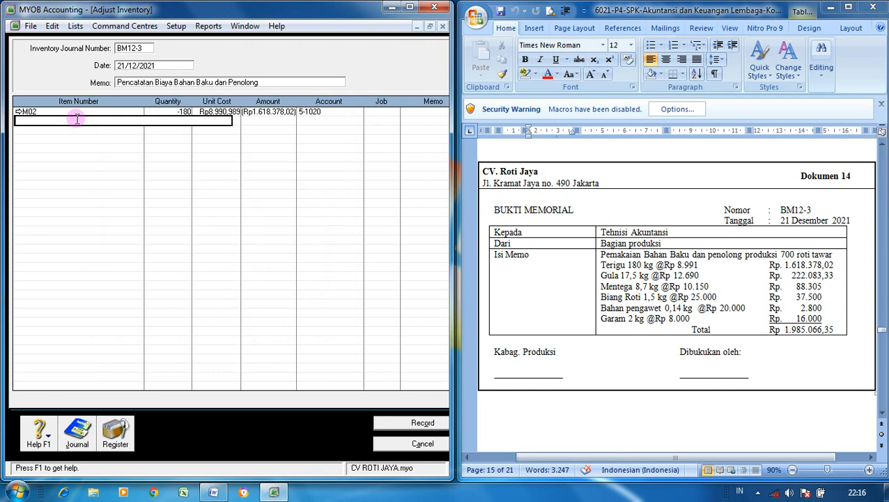
text(M03)
key(BackSpace)
key(BackSpace)
text(04)
key(Tab)
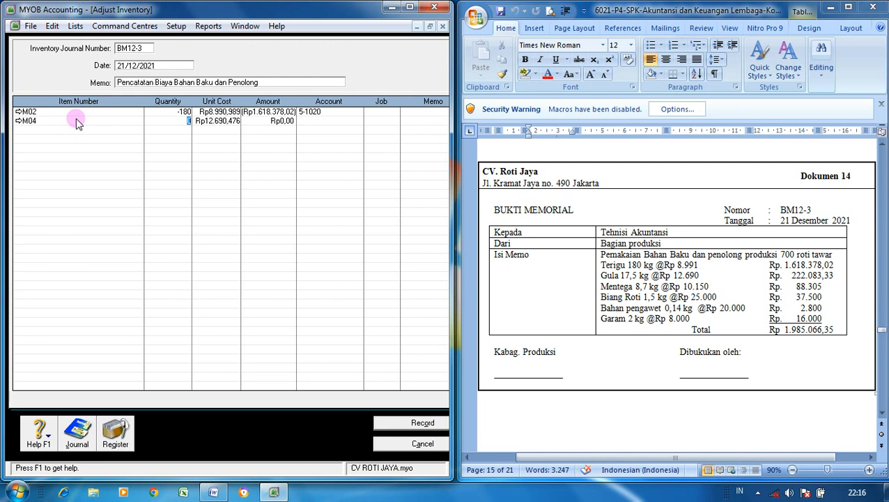
text(17,5)
key(Tab)
key(Tab)
key(Tab)
text(5)
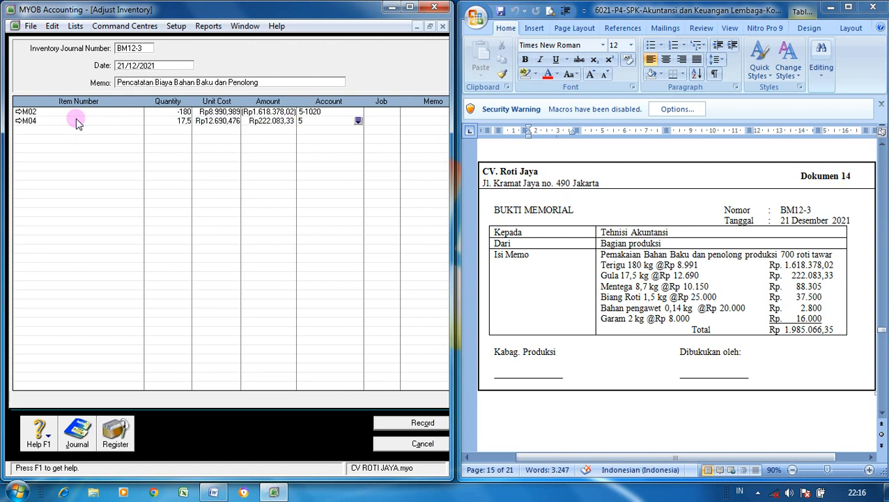
text(-1020)
key(Return)
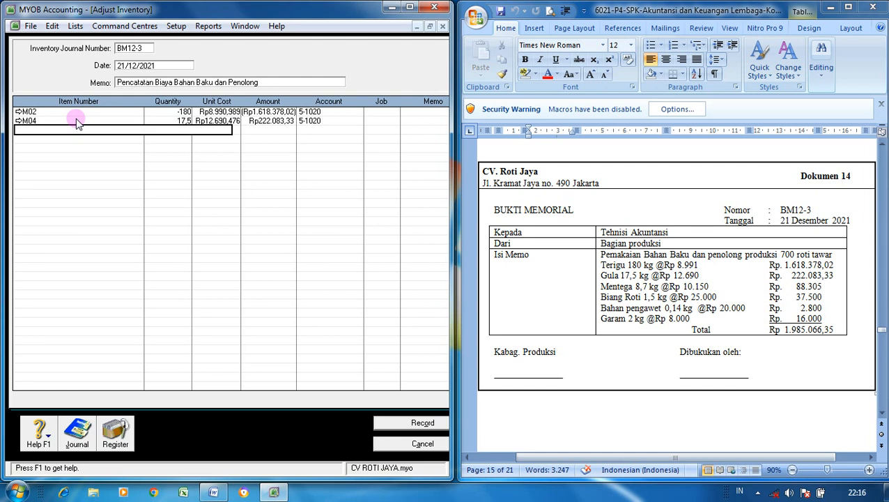
- Add item M06 on the third adjustment line with a quantity of 8,7 and account 5-1020
text(M06)
key(Tab)
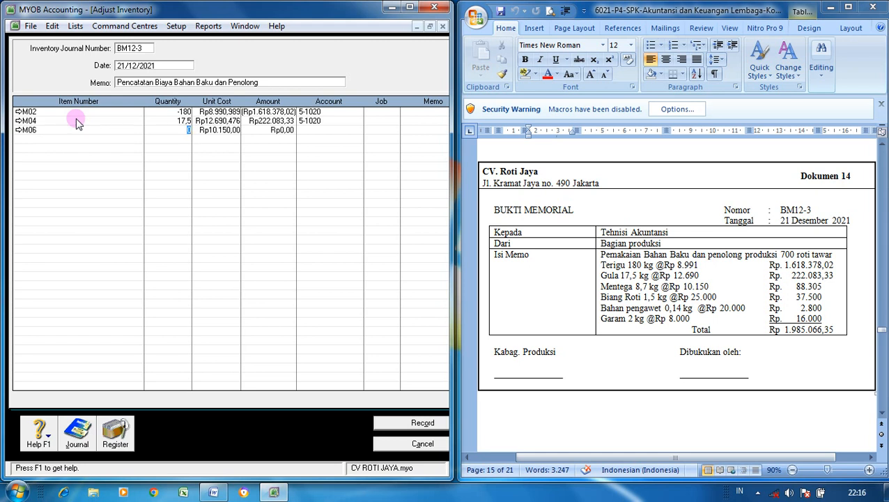
text(8,7)
key(Tab)
key(Tab)
key(Tab)
text(5-1020)
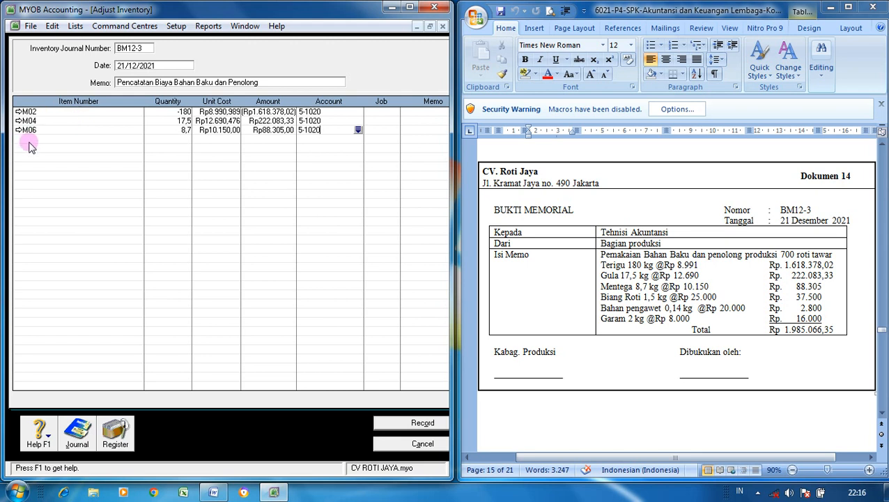
- Add item M03 on the fourth adjustment line with a quantity of 1,5 and account 5-1020
click(30, 138)
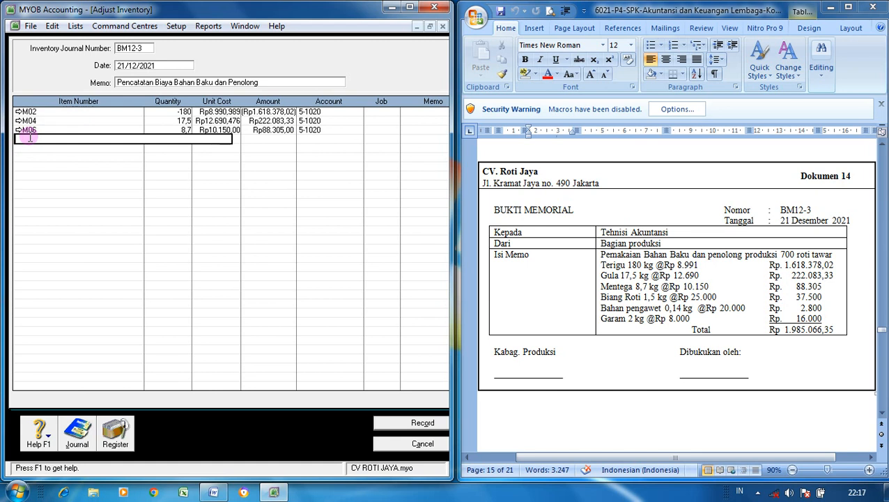
text(M13)
key(Tab)
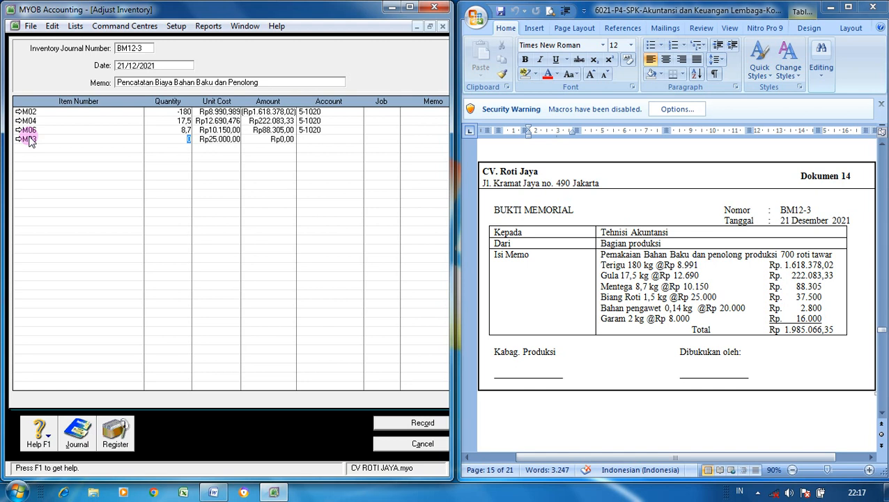
text(1,5)
key(Tab)
key(Tab)
key(Tab)
text(5-1020)
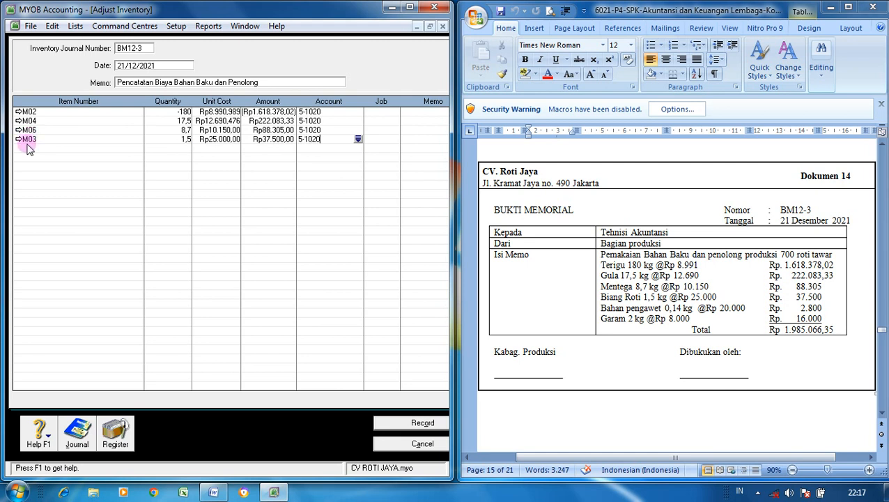
- Add item M05 on the fifth adjustment line with a quantity of -0,14 and account 5-1020
click(29, 148)
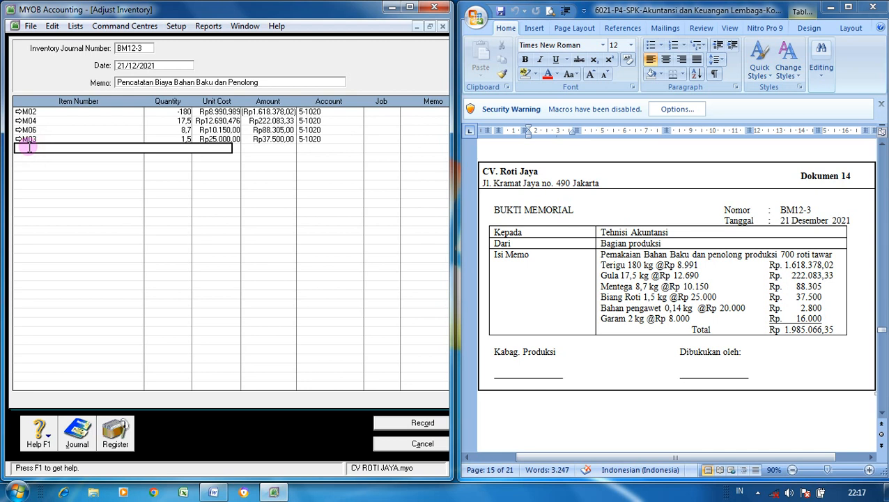
text(M05)
key(Tab)
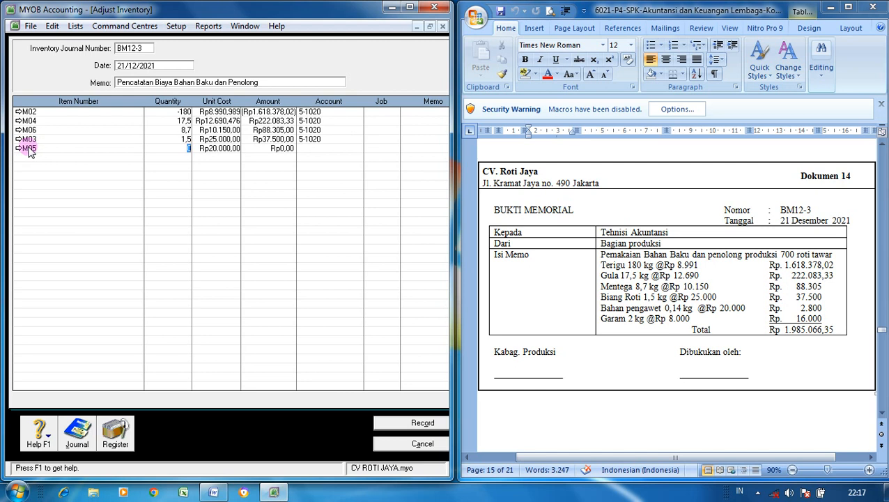
text(-0,14)
click(301, 149)
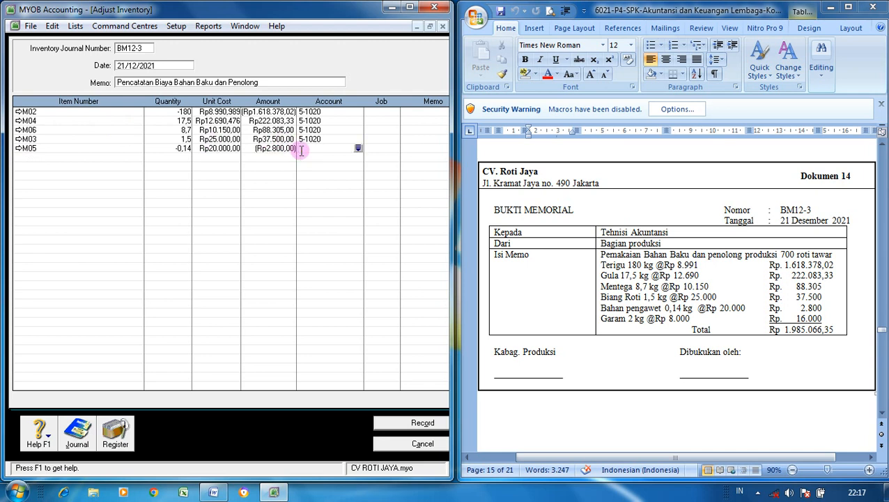
text(5-1020)
- Add item M07 on the sixth adjustment line with a quantity of -2 and account 5-1020
click(114, 156)
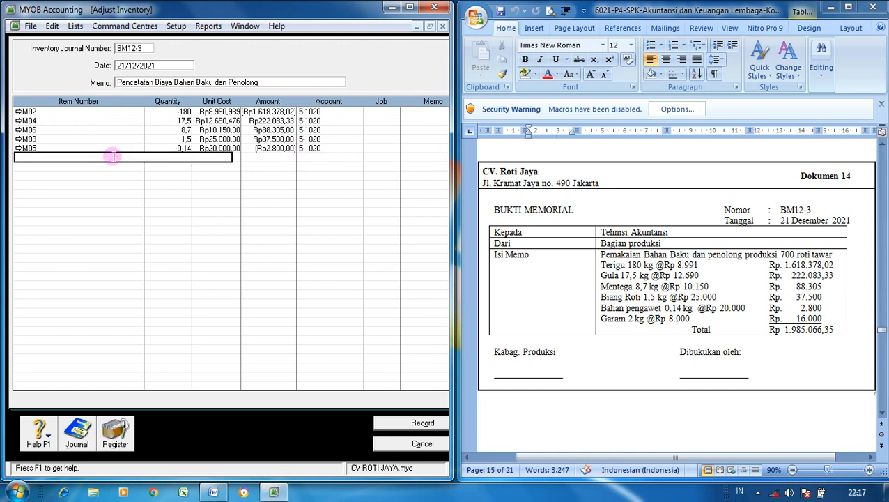
text(M07)
key(Tab)
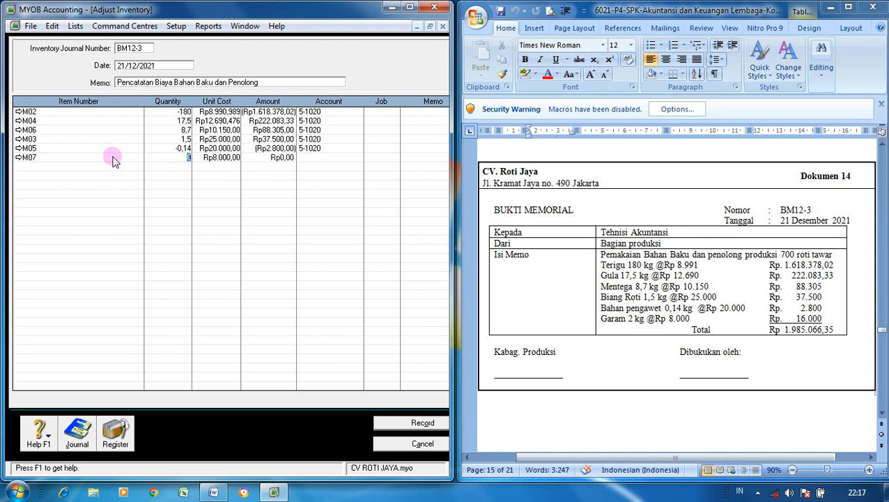
key(BackSpace)
text(-2)
key(Tab)
key(Tab)
key(Tab)
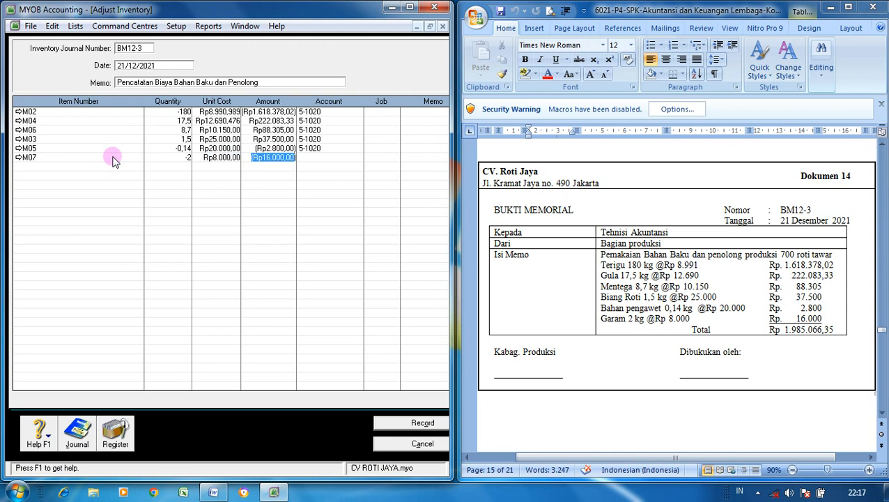
text(5)
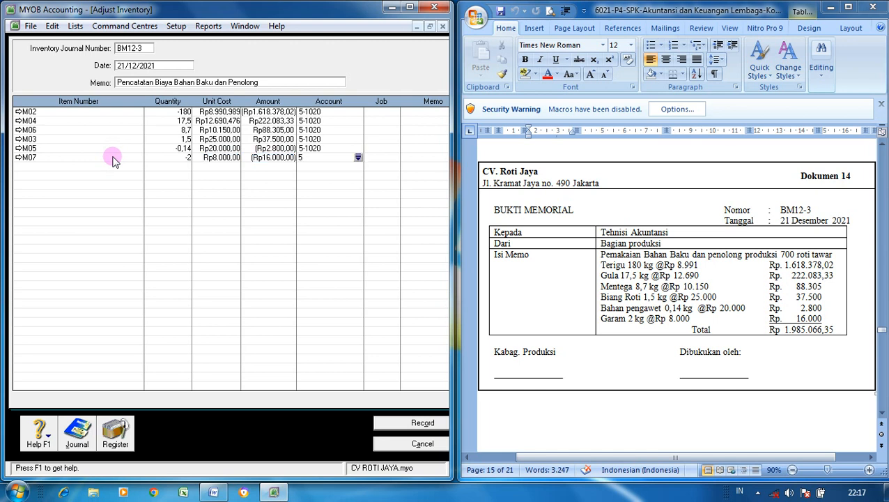
text(-1020)
- Make the quantities negative for items M04, M06 and M03: -17,5, -8,7 and -1,5
click(176, 120)
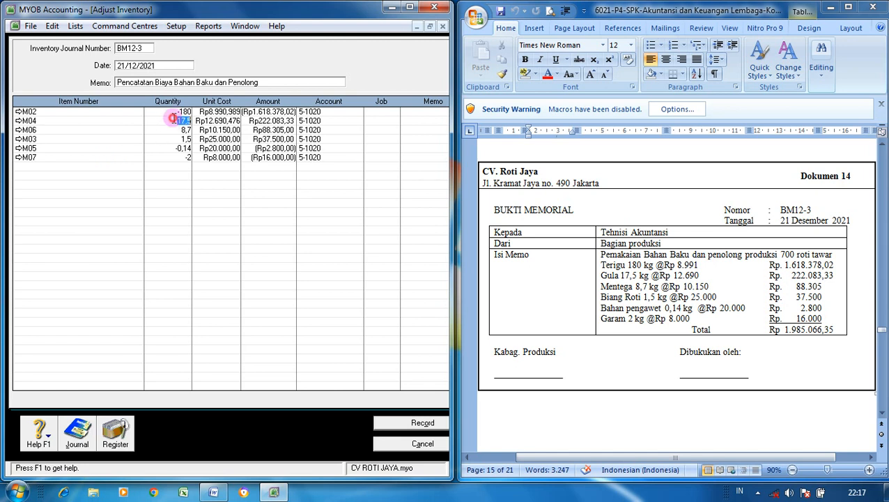
text(-)
click(184, 130)
text(-)
click(180, 138)
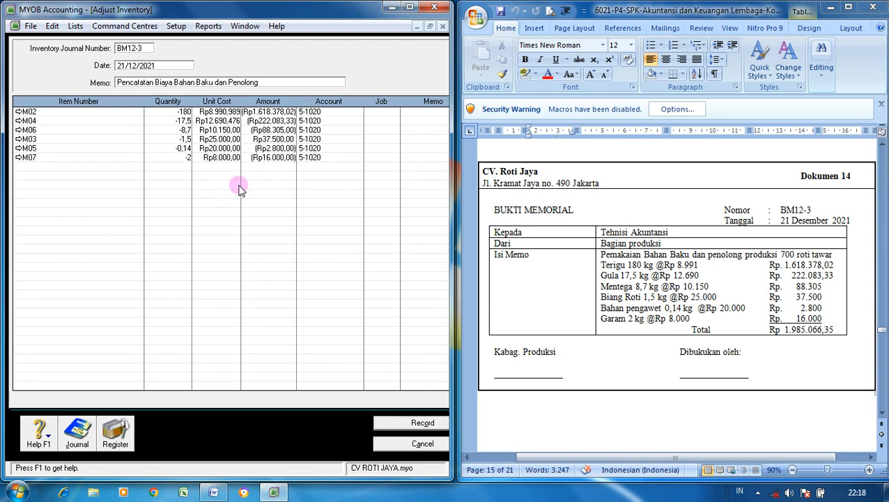
key(ctrl+r)
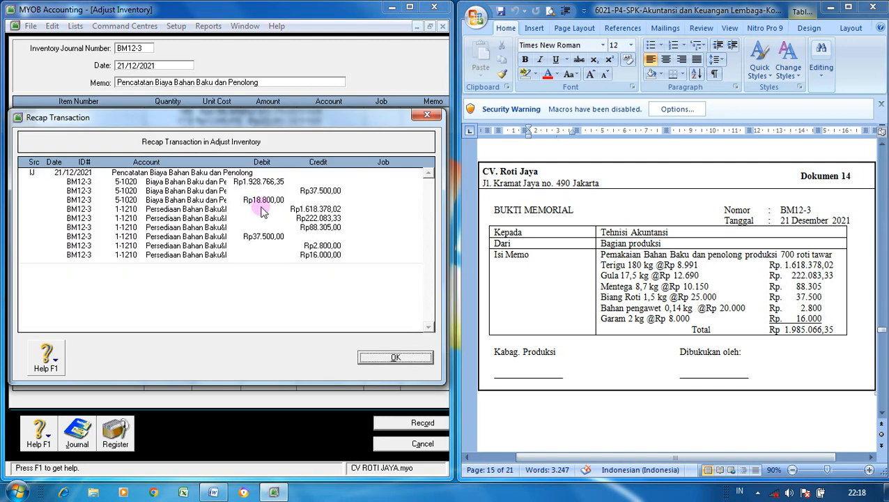
click(380, 358)
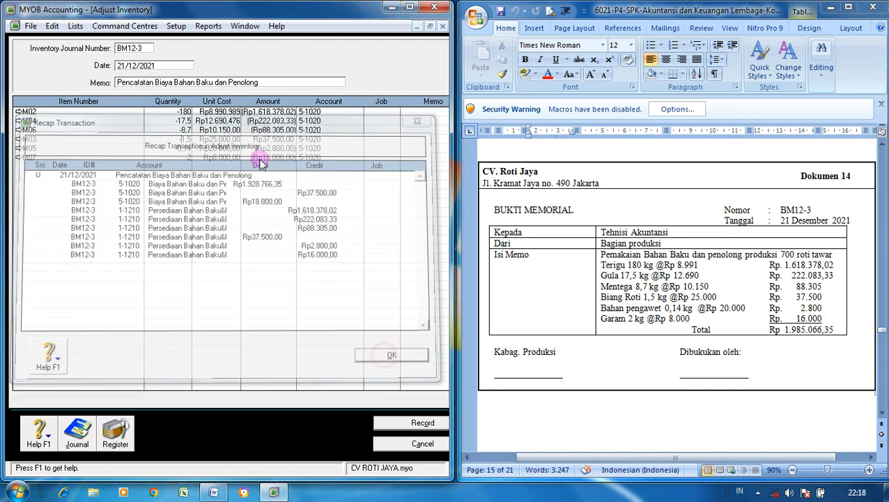
key(Tab)
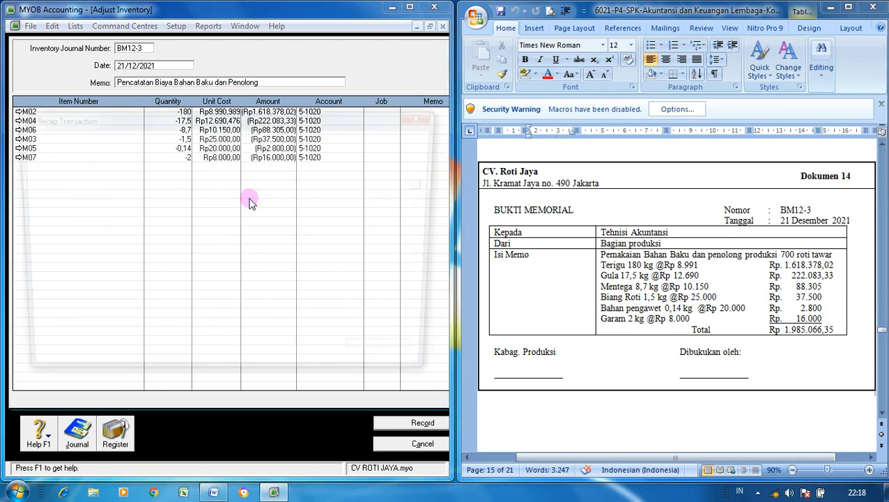
- Review the transaction recap of inventory adjustment BM12-3, record it and close the adjustment form
key(ctrl+r)
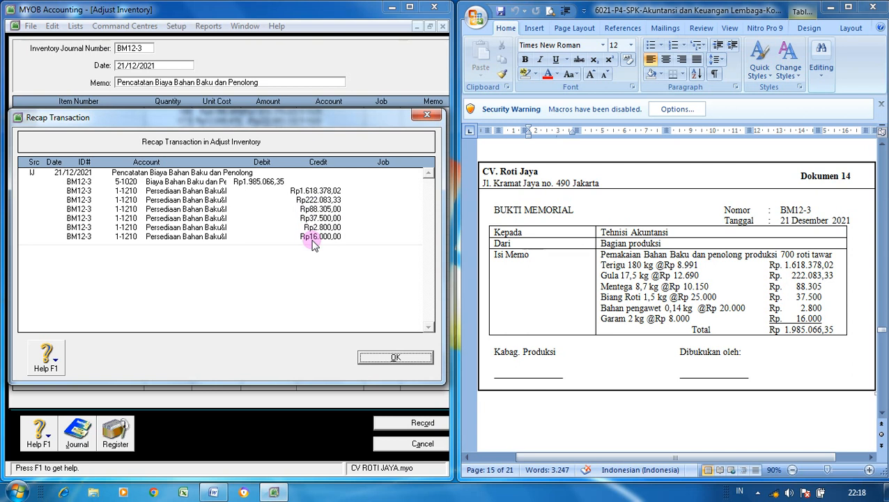
click(371, 359)
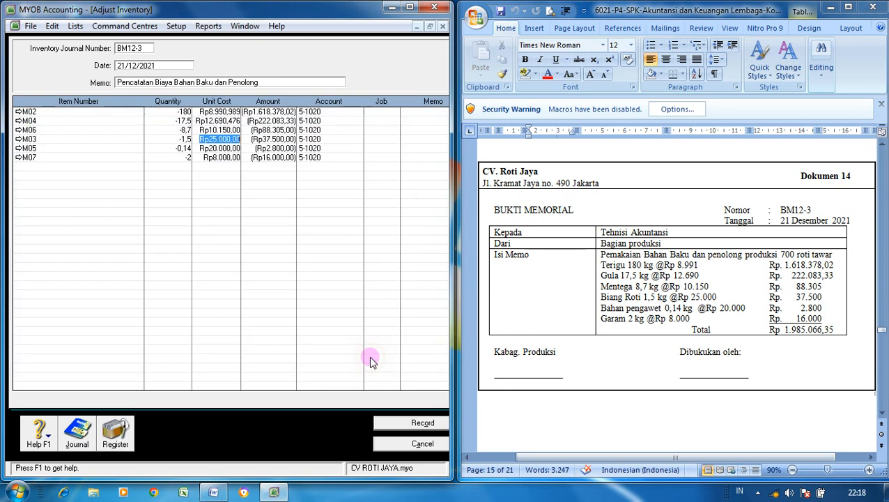
click(394, 426)
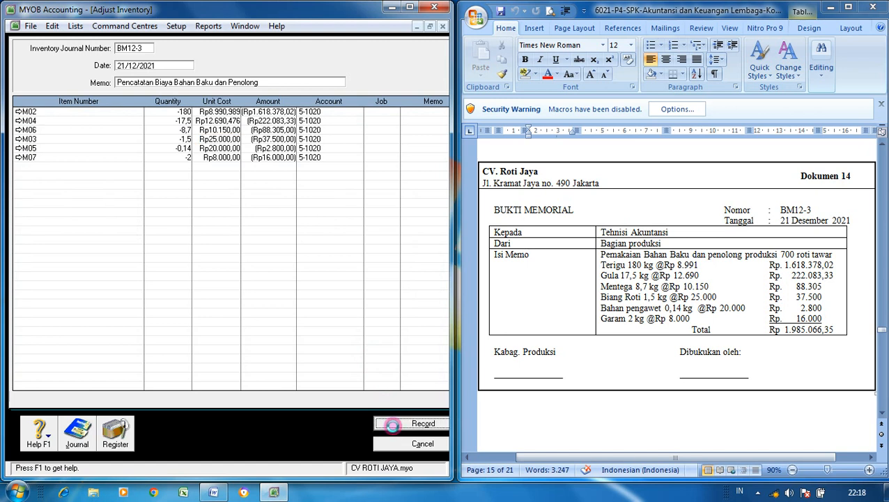
click(404, 444)
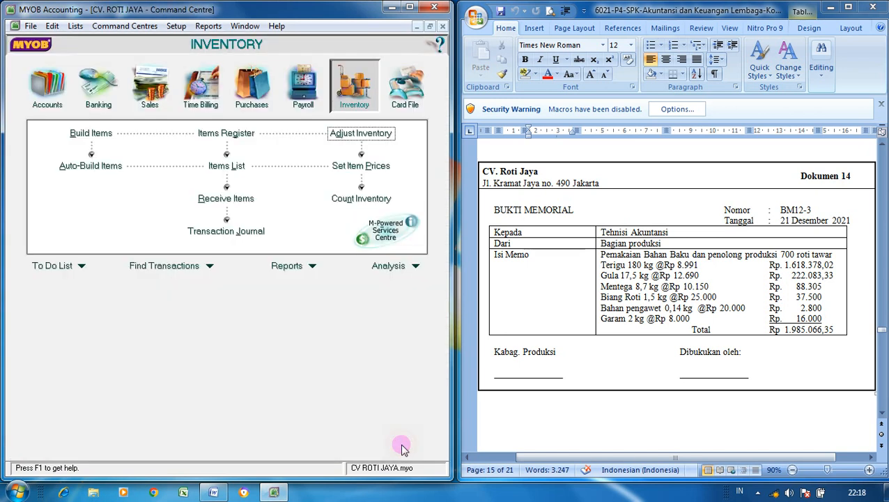
- Bring up Dokumen 15 and start a general journal entry with journal number BM12-4
click(881, 414)
drag(882, 414, 882, 414)
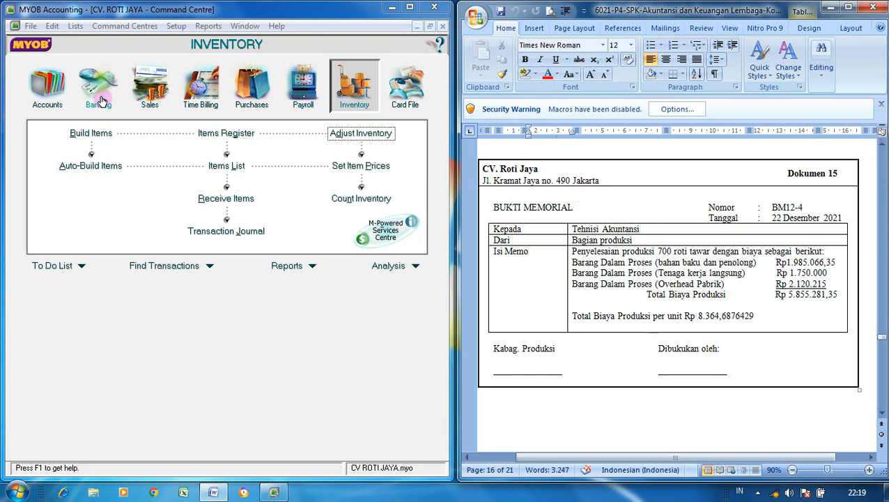
click(41, 98)
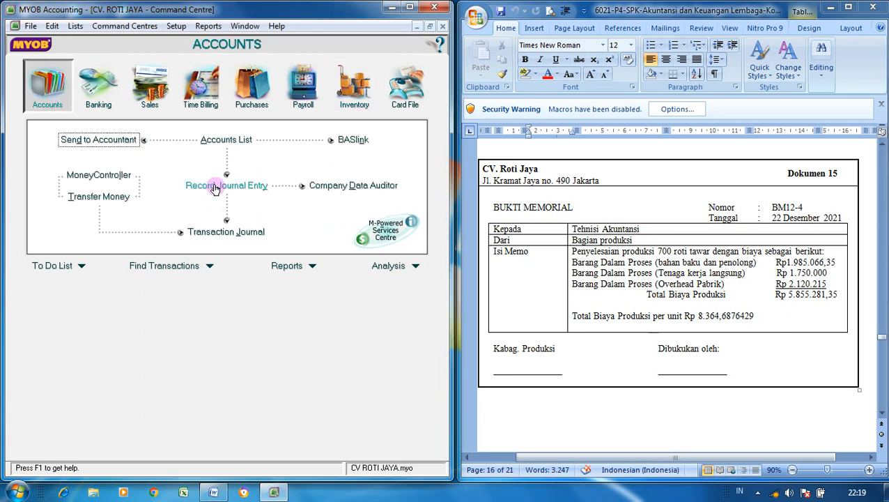
click(216, 187)
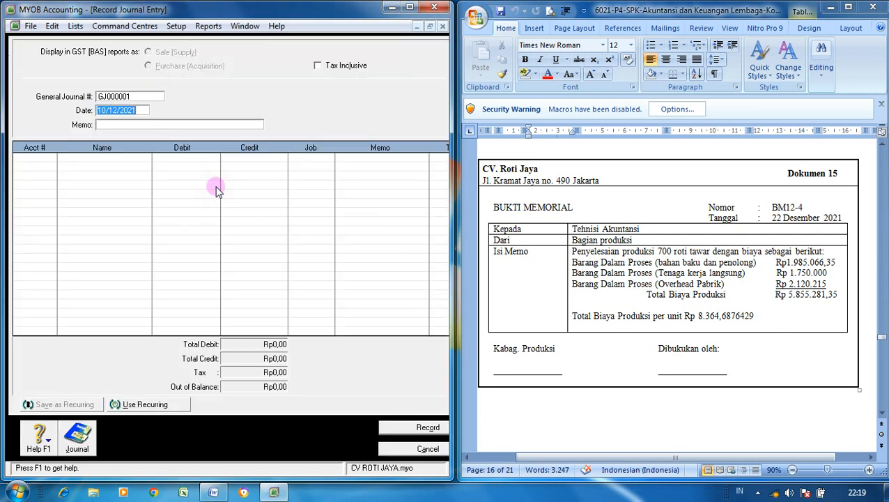
click(155, 97)
text(B)
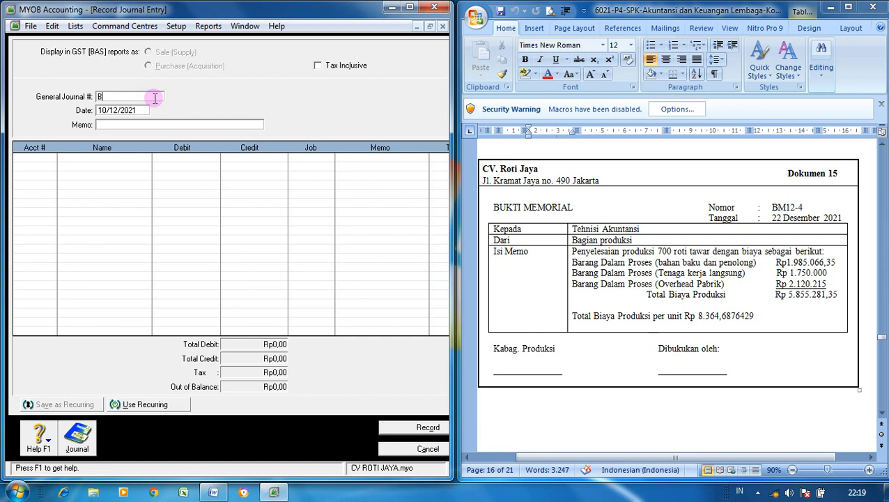
text(M12-4)
- Date the journal entry 22/12/2021 and enter the memo "Pencatatan Pemakaian Biaya Tenaga Kerja Langsung dan"
click(106, 112)
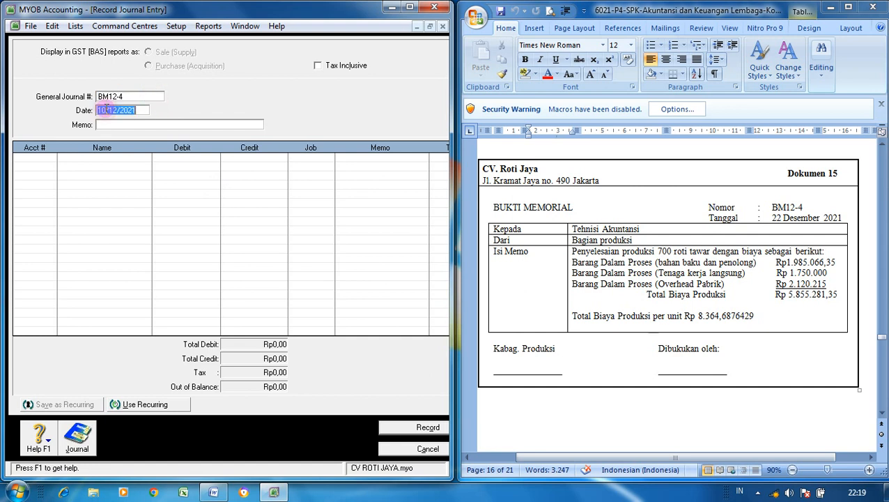
click(104, 110)
key(BackSpace)
key(BackSpace)
text(22)
click(115, 123)
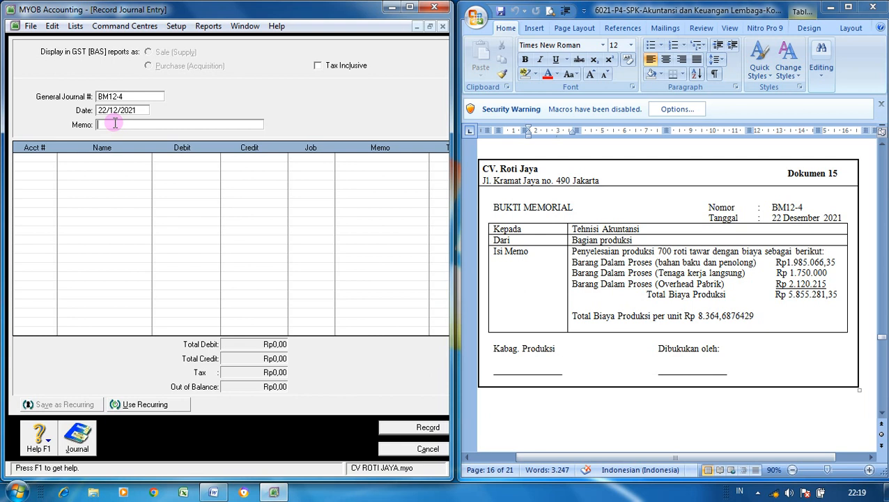
text(Pencatatan Pemakaian Bia)
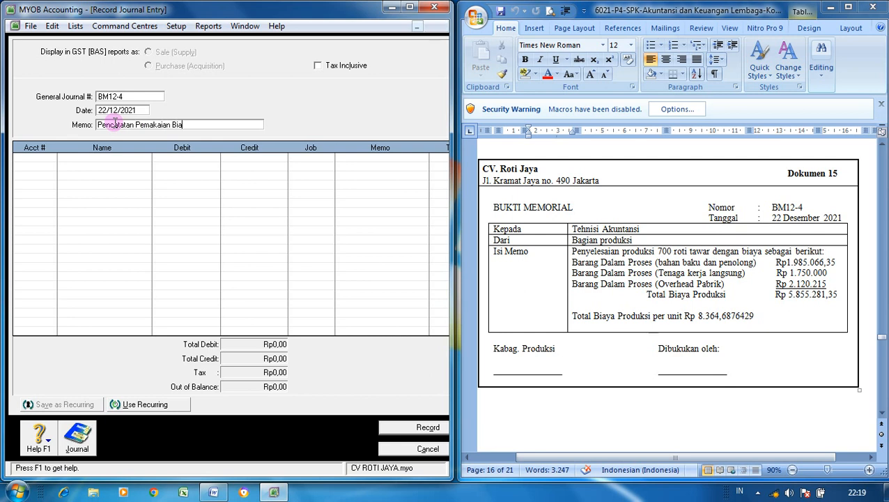
text(ya Tenaga Kerja Langsung dan)
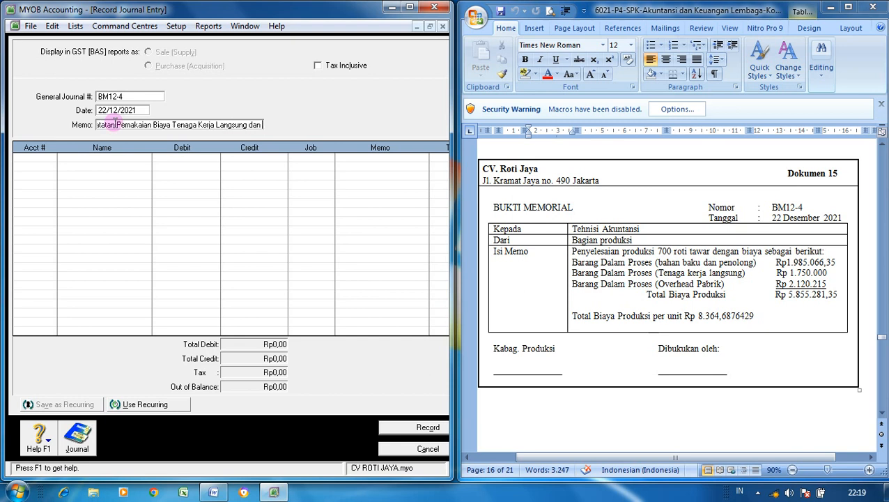
- Reword the journal memo to "Pencatatan Pemakaian BTKL dan BOP serta Pencatatan Biaya Produksi Produk Jadi"
key(BackSpace)
key(BackSpace)
key(BackSpace)
key(BackSpace)
key(BackSpace)
key(BackSpace)
key(BackSpace)
key(BackSpace)
key(BackSpace)
key(BackSpace)
key(BackSpace)
key(BackSpace)
key(BackSpace)
key(BackSpace)
key(BackSpace)
key(BackSpace)
key(BackSpace)
key(BackSpace)
key(BackSpace)
key(BackSpace)
key(BackSpace)
key(BackSpace)
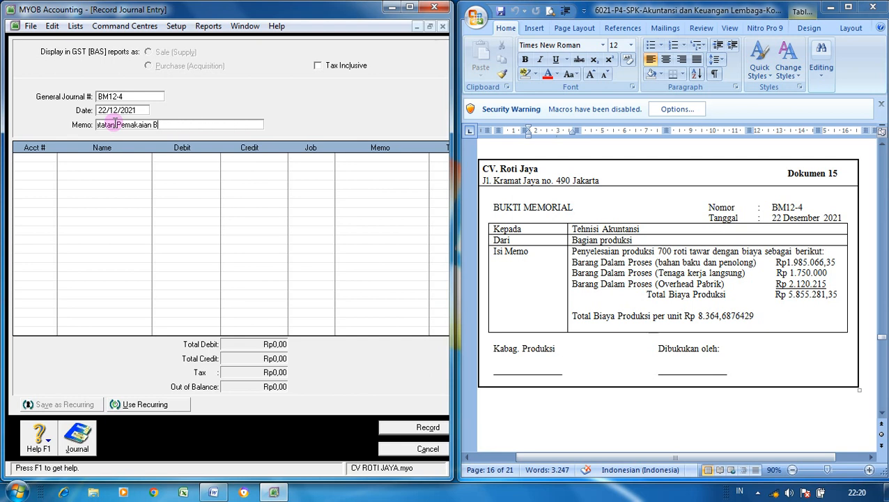
text(TKJ)
key(BackSpace)
text(L dan)
text(BOP serta Pencatatan Biaya Produ)
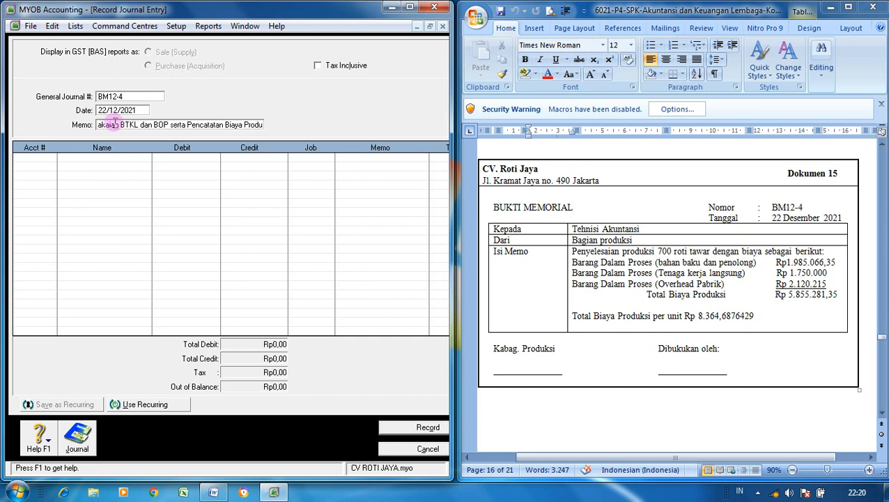
text(ksi)
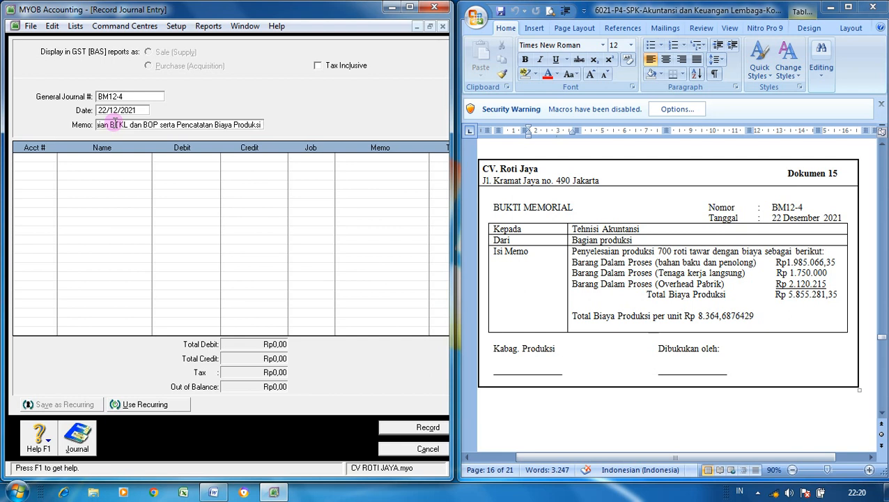
text( Produk Jadi)
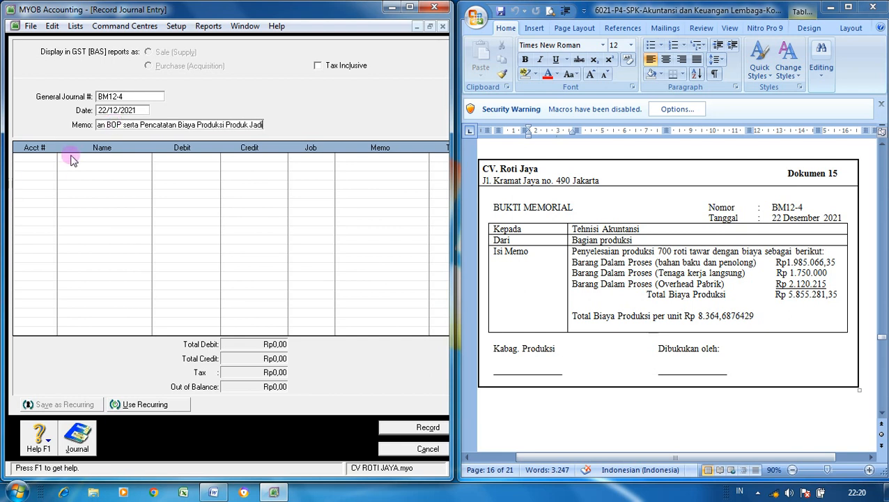
- Add a journal line debiting account 5-1100 Biaya Tenaga Kerja Langsung with Rp1.750.000
click(50, 158)
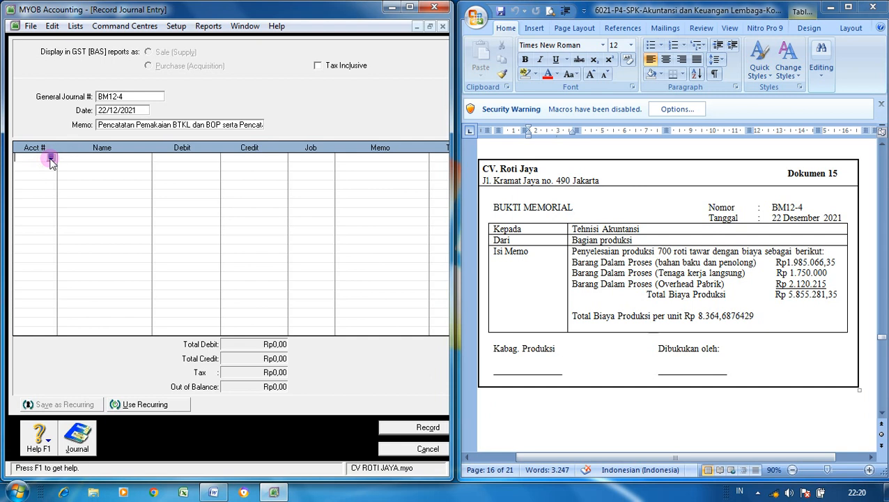
click(50, 159)
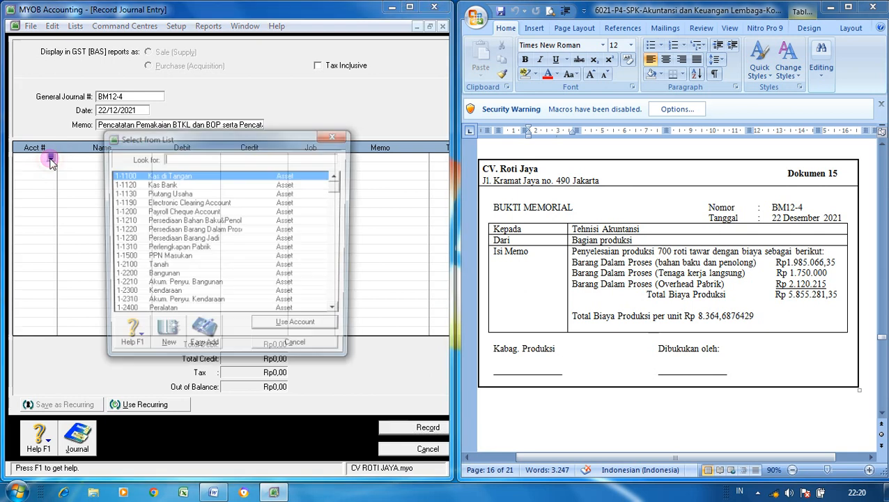
text(5)
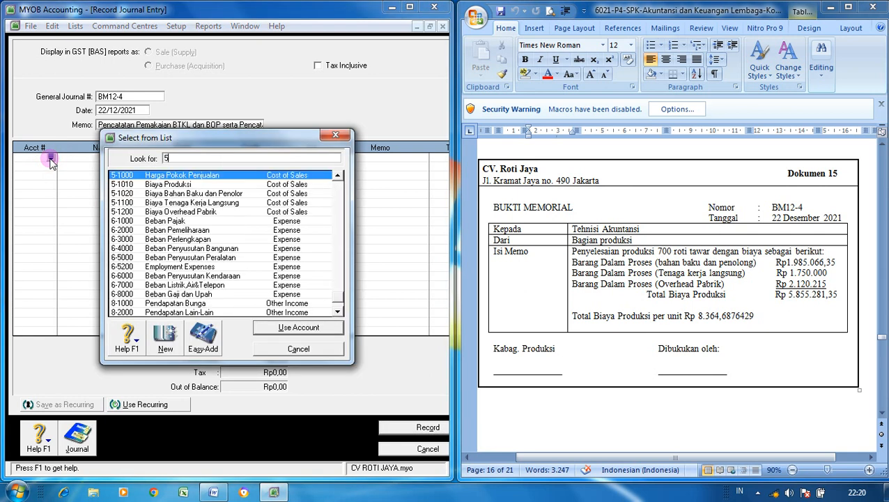
click(157, 203)
click(261, 328)
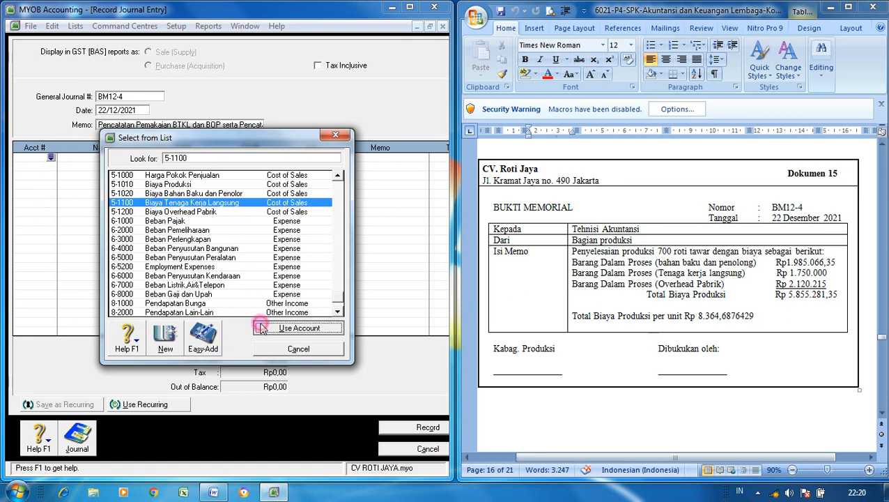
text(1.750.)
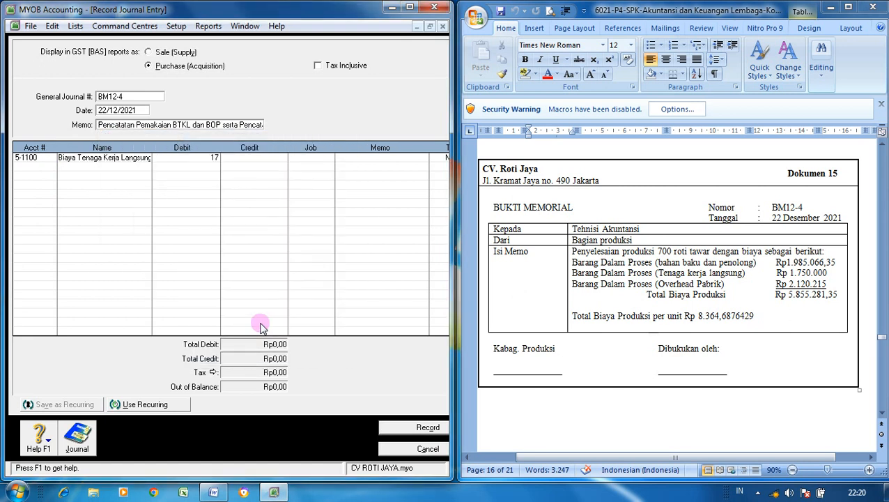
text(000)
key(Return)
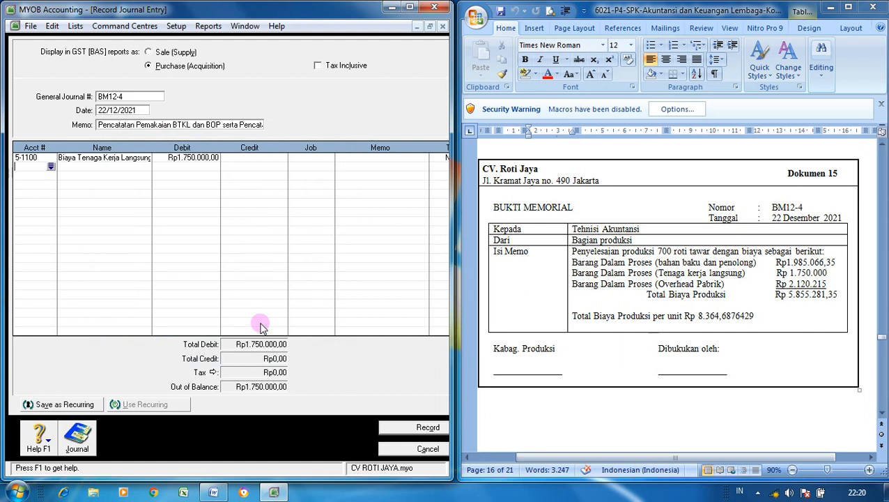
- Add a line crediting account 2-1200 Utang Gaji dan Upah with Rp1.750.000
click(51, 166)
text(u)
key(BackSpace)
text(2)
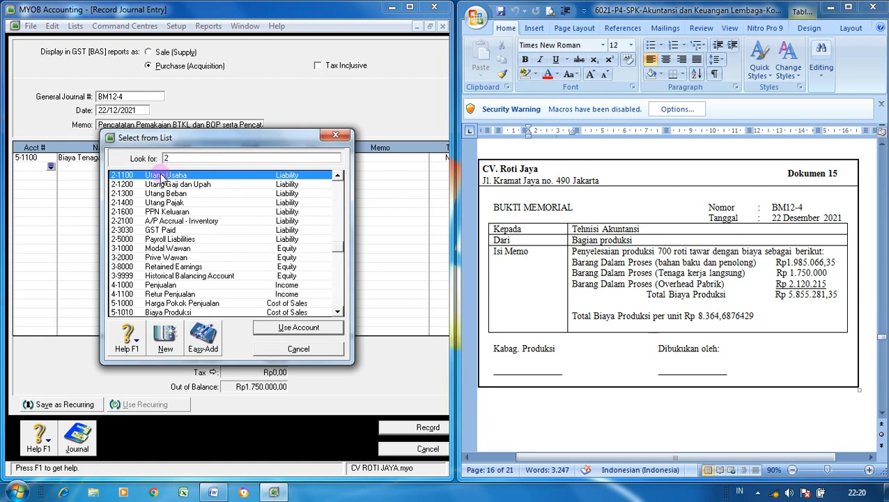
click(173, 184)
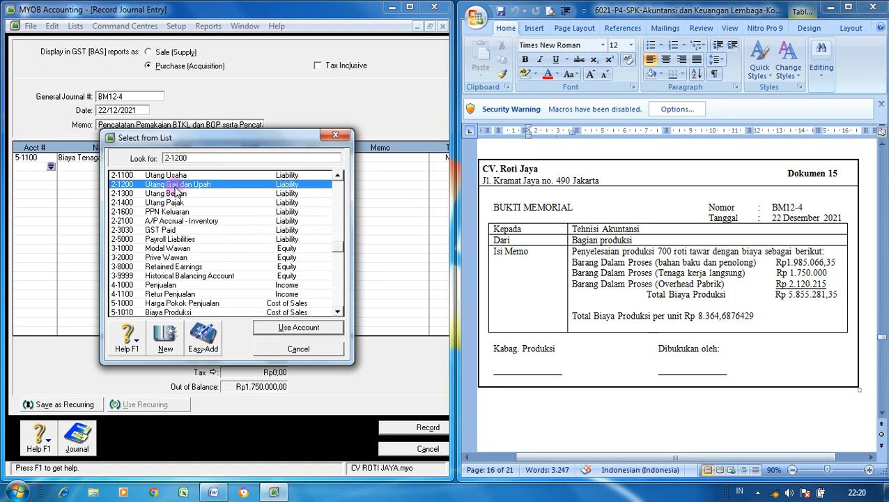
click(280, 328)
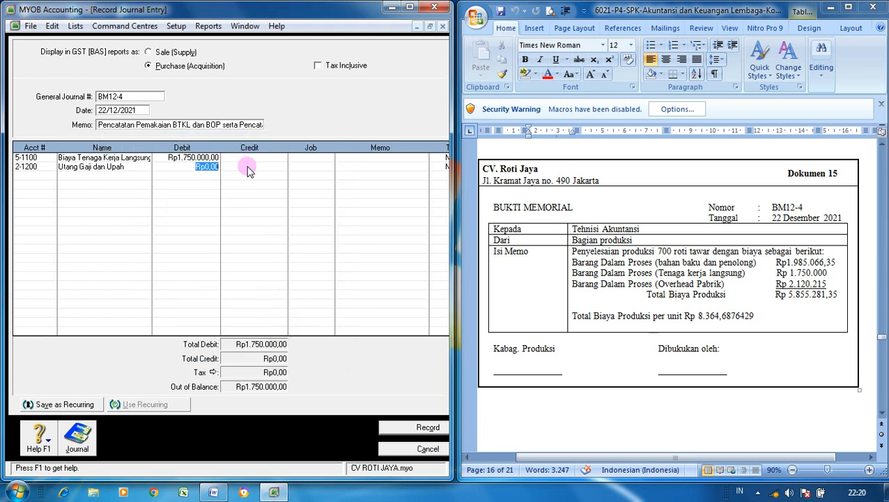
click(248, 168)
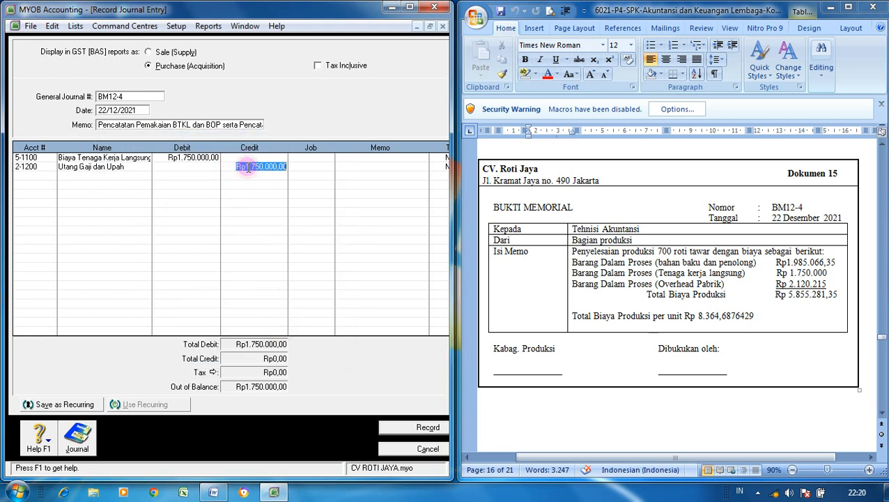
- Add a line debiting account 5-1200 Biaya Overhead Pabrik with Rp2.120.215
click(49, 180)
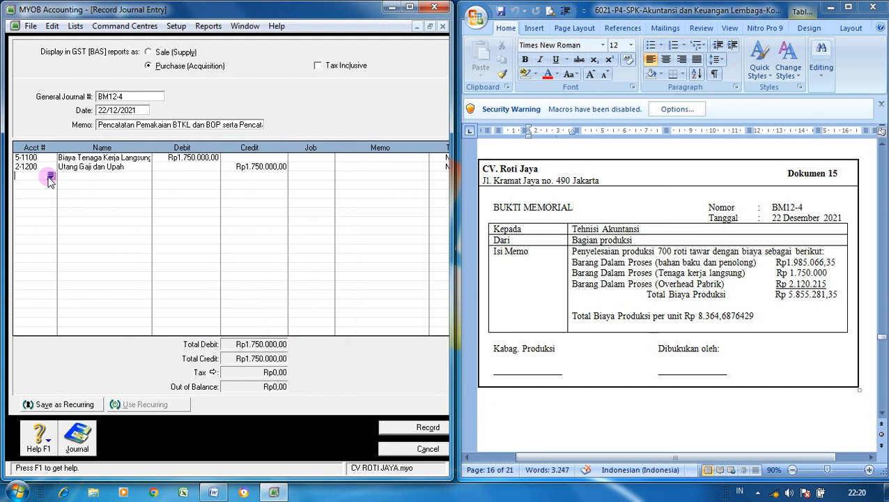
click(49, 178)
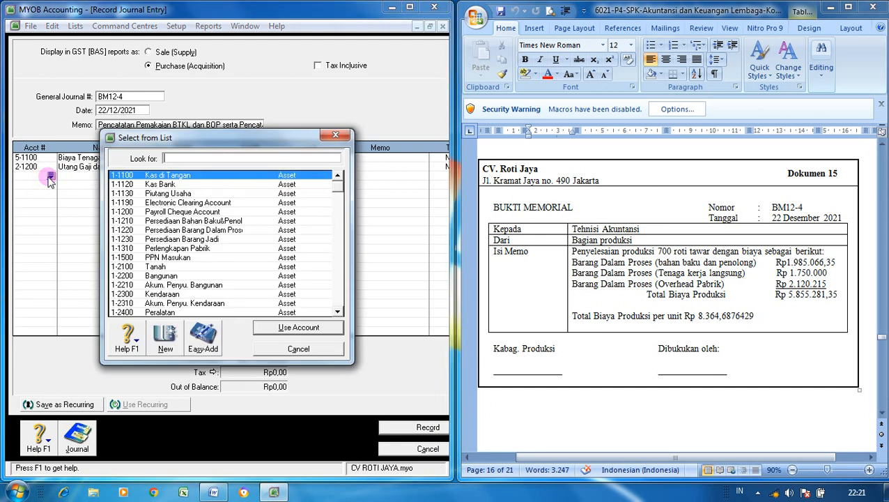
text(5)
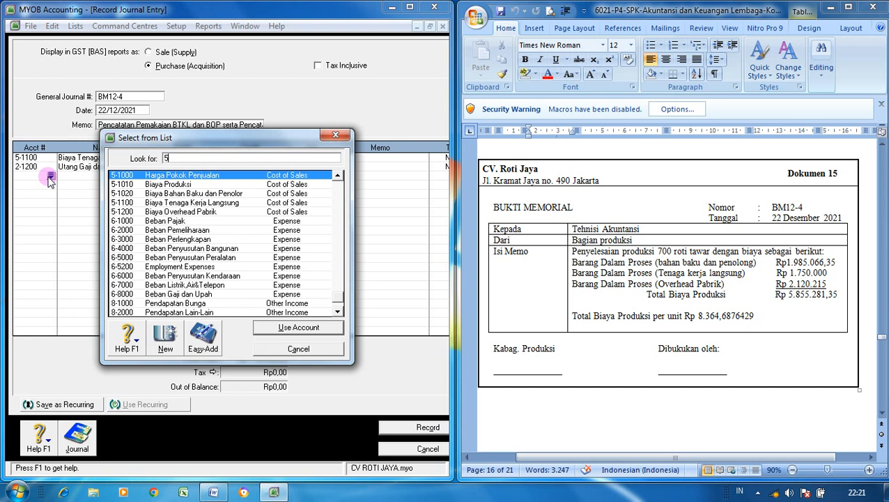
click(174, 212)
click(297, 327)
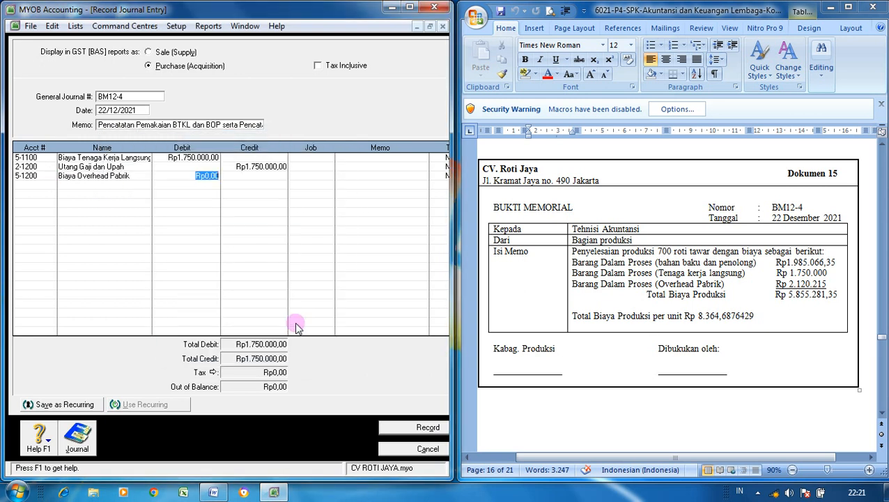
text(2120215)
key(Tab)
- Add a line crediting account 2-1300 Utang Beban with Rp2.120.215
click(51, 184)
click(51, 184)
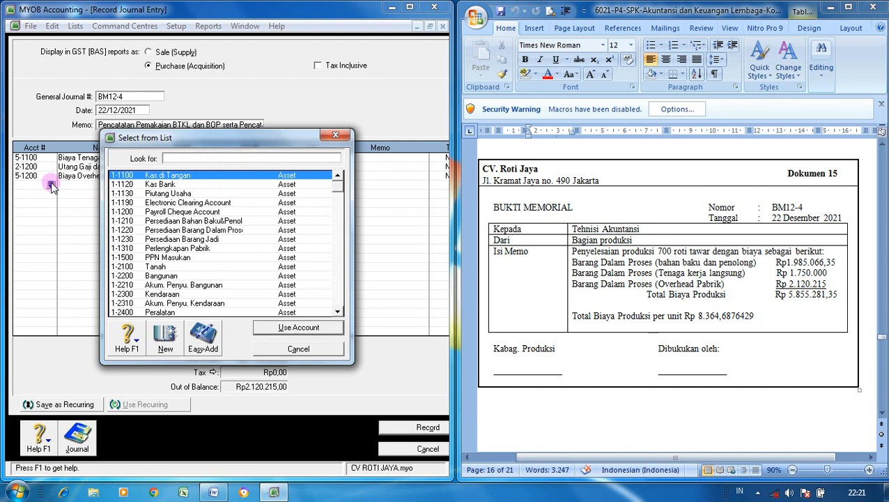
text(2)
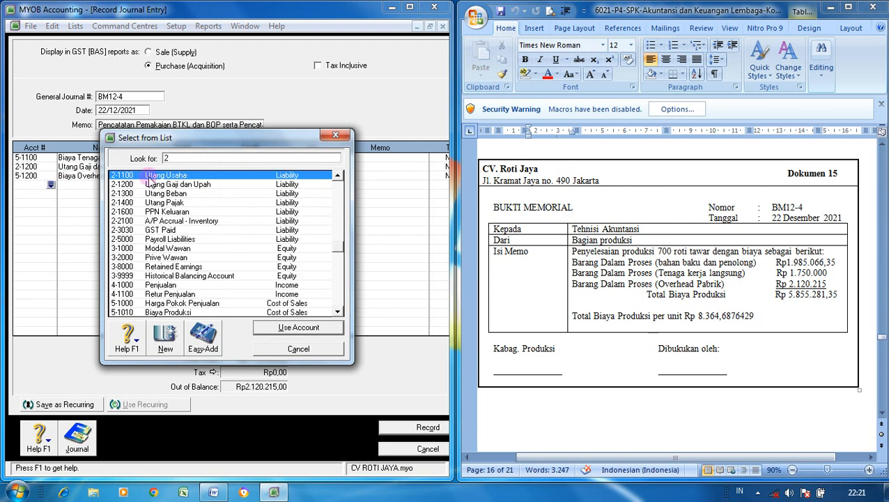
click(164, 194)
click(298, 327)
click(279, 184)
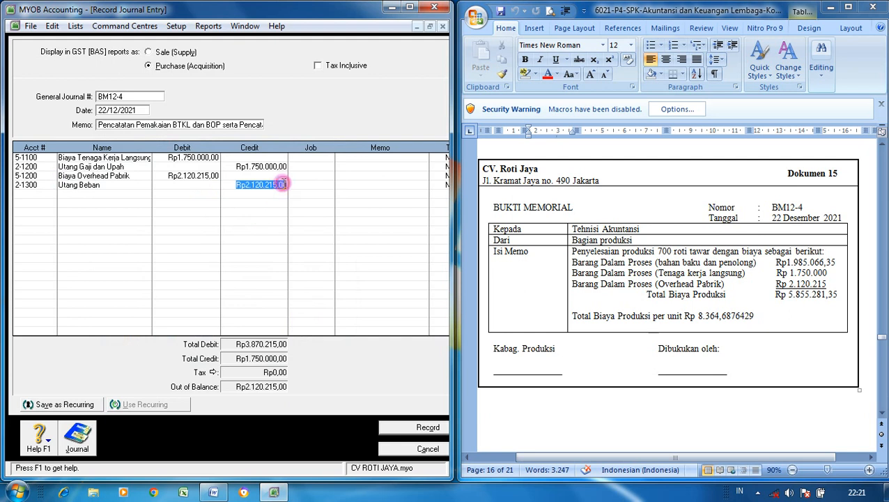
- Add a line debiting account 5-1010 Biaya Produksi with the total production cost of Rp5.855.281,35
click(50, 198)
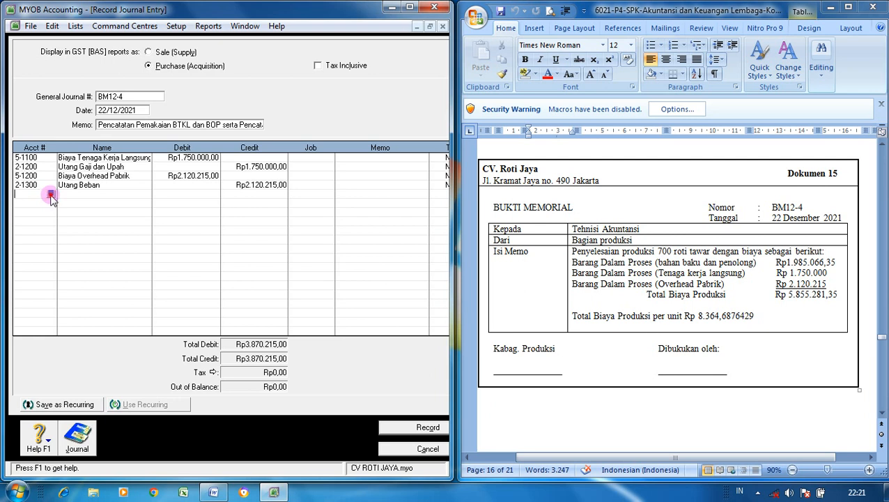
click(49, 198)
text(5)
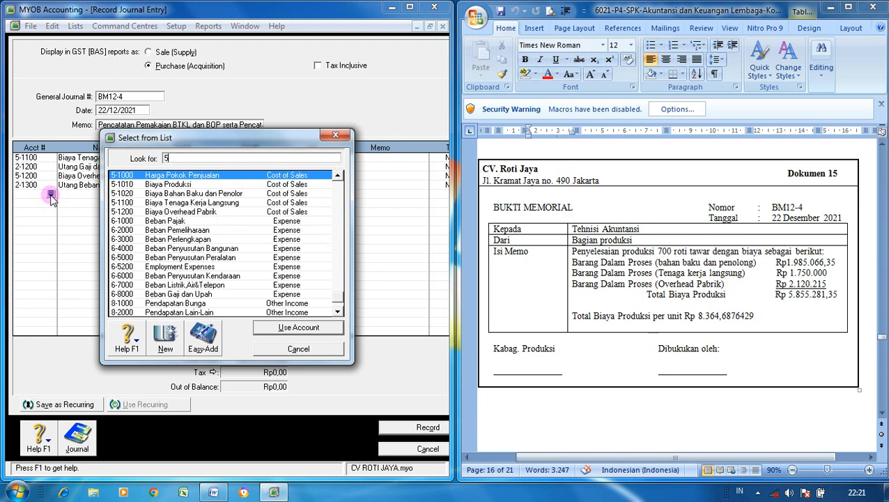
click(171, 185)
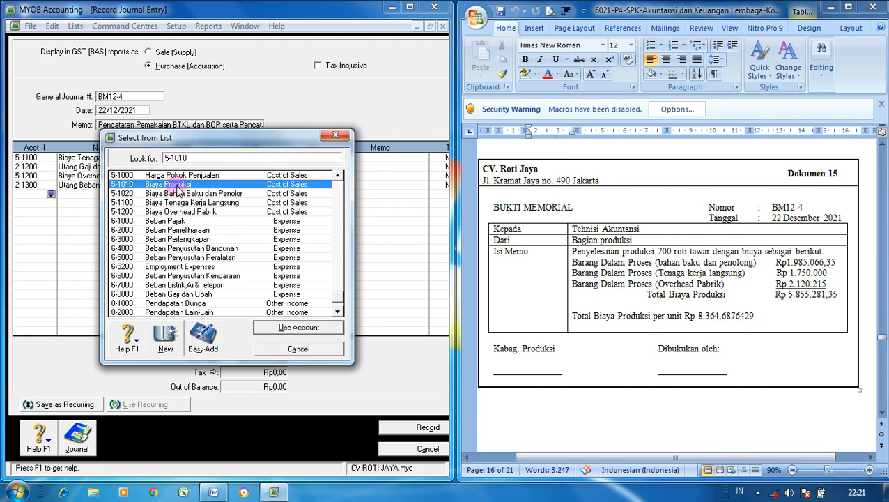
click(286, 327)
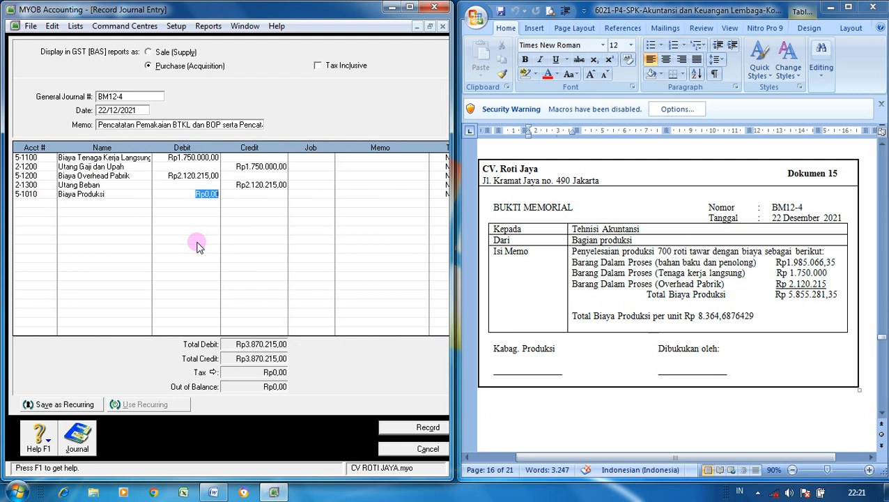
text(5855281,35)
- Add a line crediting account 5-1020 Biaya Bahan Baku dan Penolong with Rp1.985.066,35
click(51, 203)
click(51, 203)
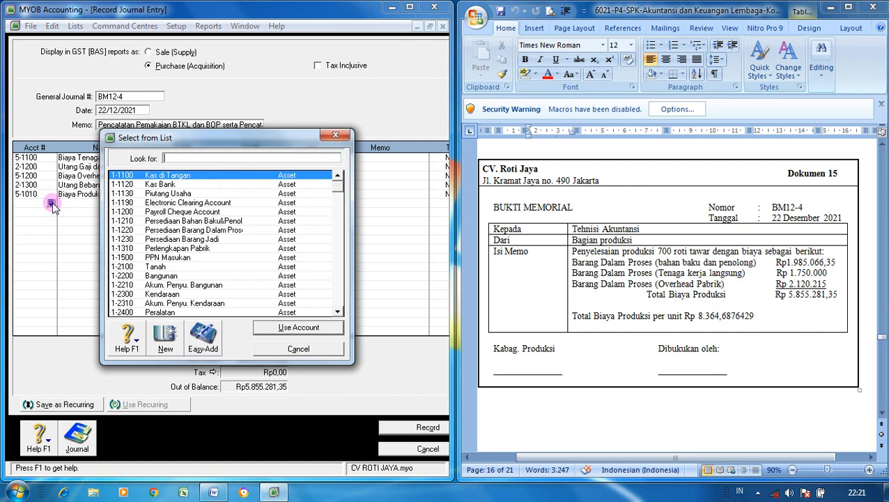
text(5)
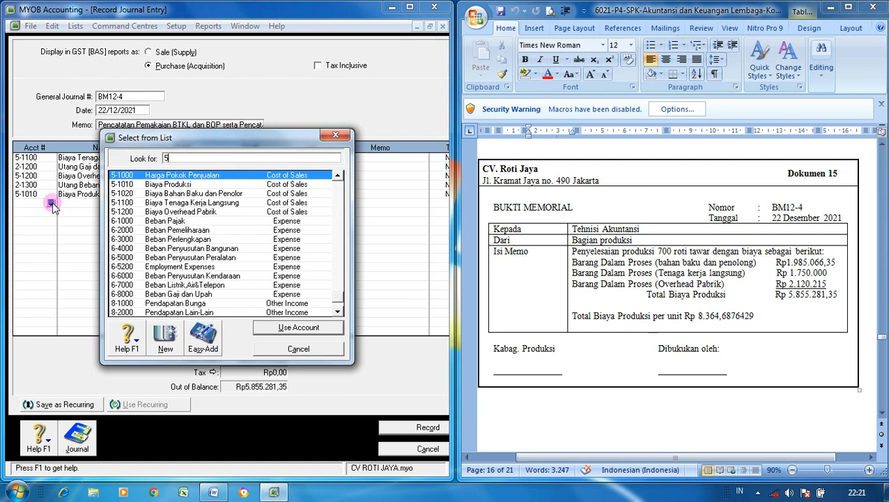
click(192, 194)
click(263, 326)
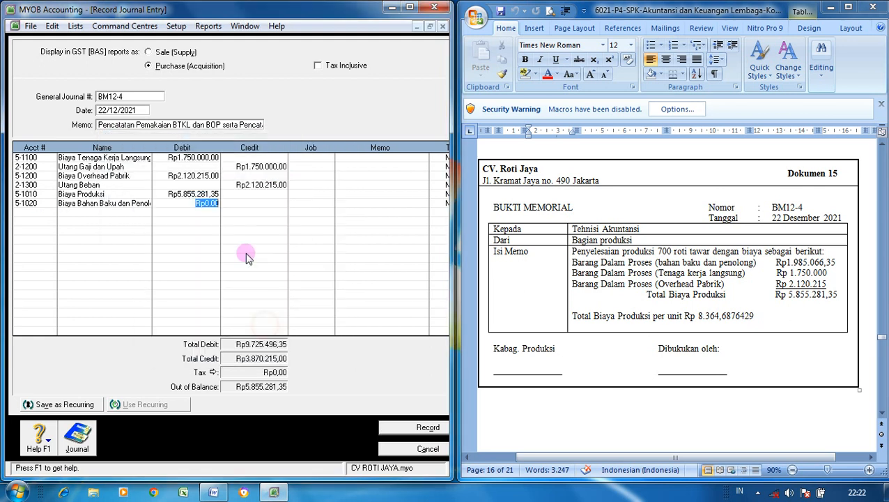
click(246, 202)
text(198)
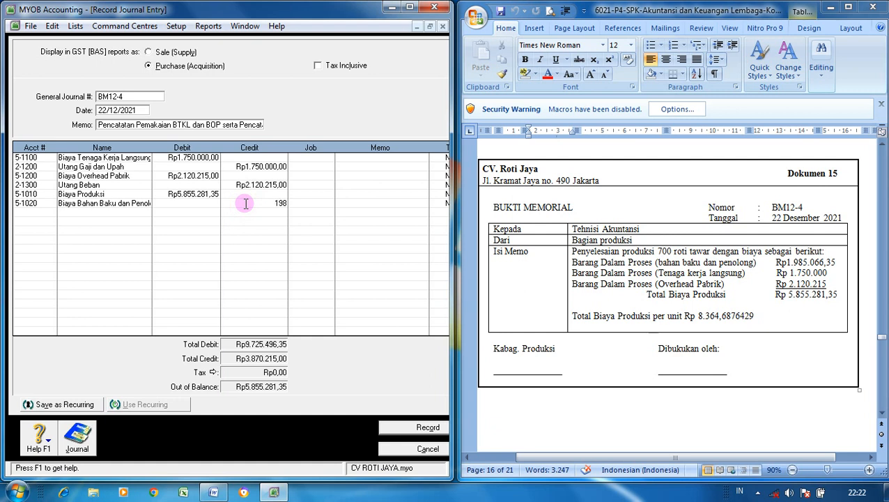
text(5066,35)
- Add a line crediting account 5-1100 Biaya Tenaga Kerja Langsung with Rp1.750.000
click(39, 212)
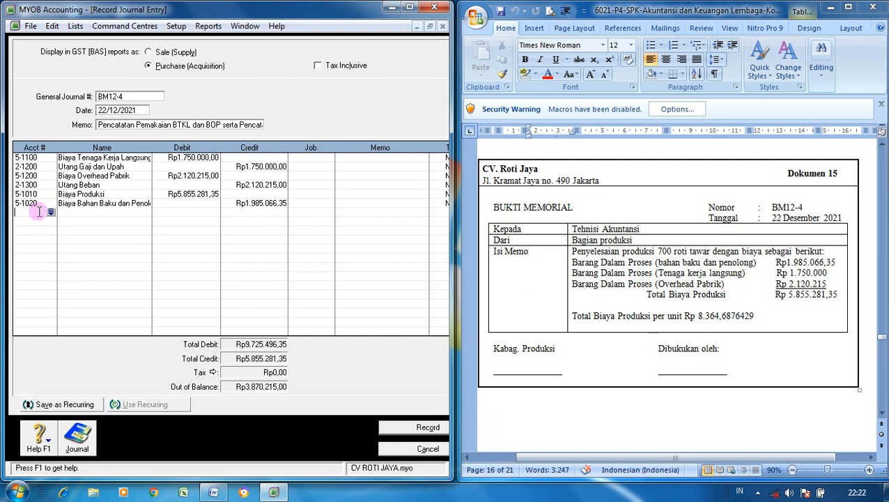
text(5)
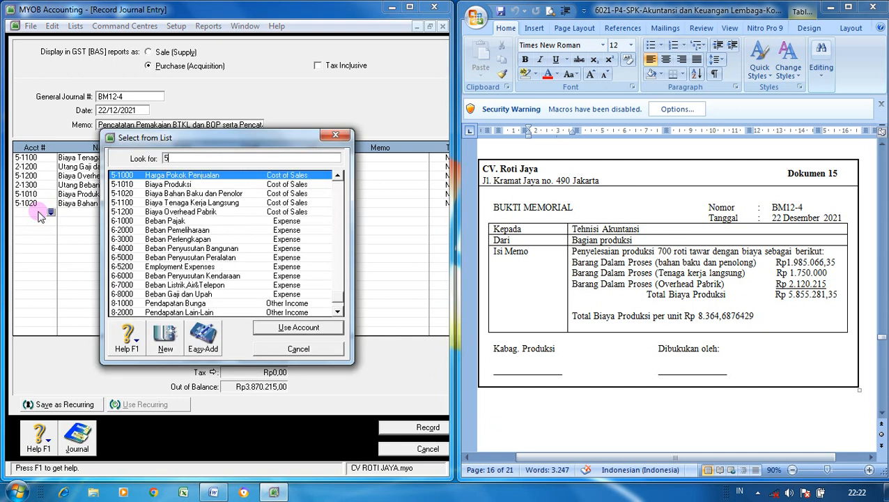
text(-1100)
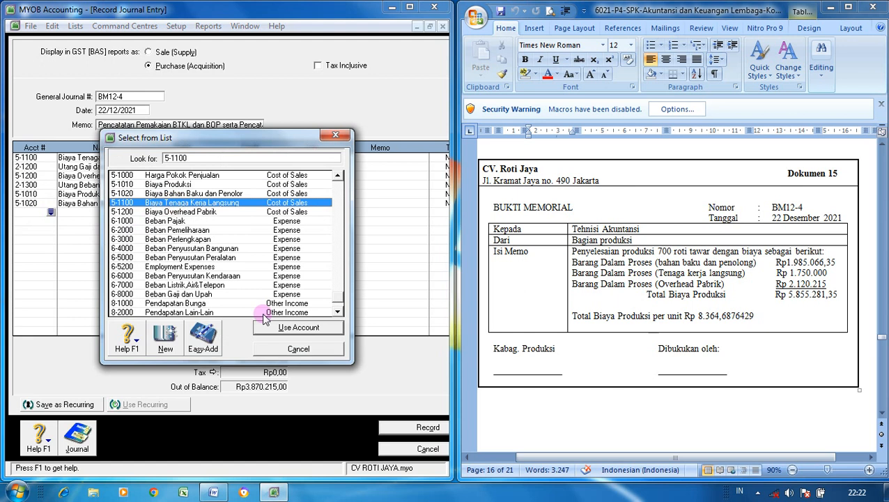
click(273, 329)
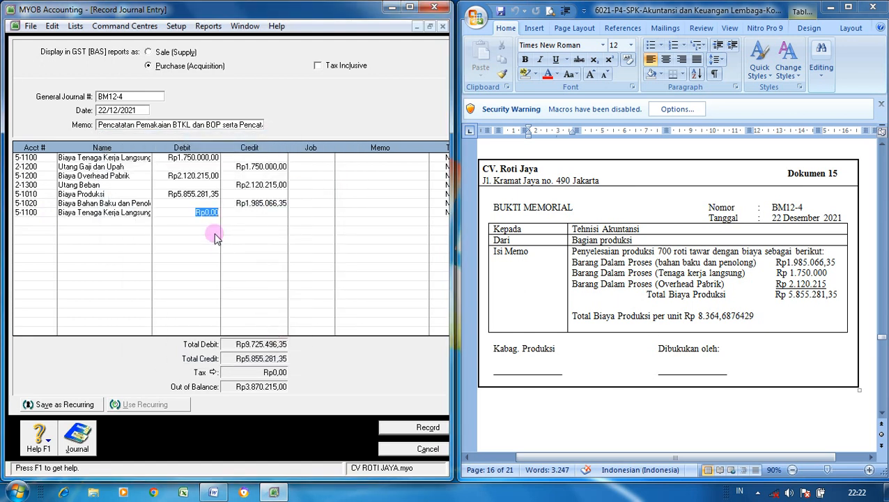
click(241, 212)
text(1.750.000)
key(Return)
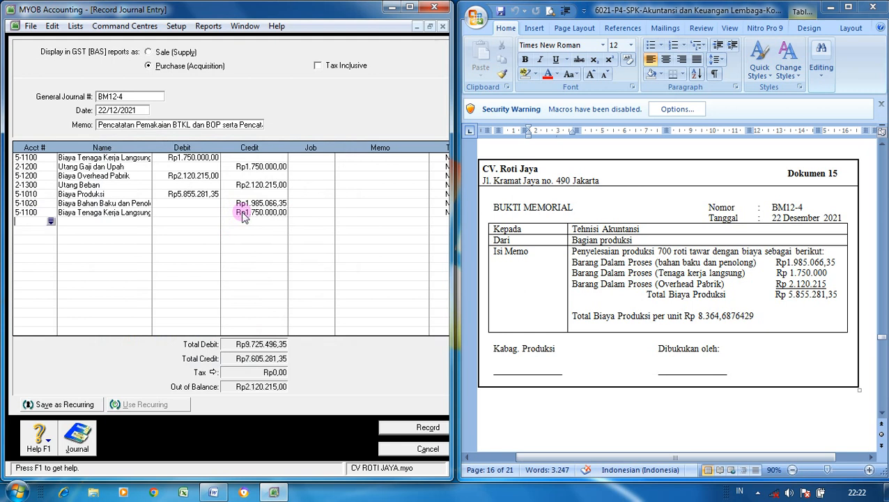
- Add a line crediting account 5-1200 Biaya Overhead Pabrik with Rp2.120.215
click(51, 221)
text(5)
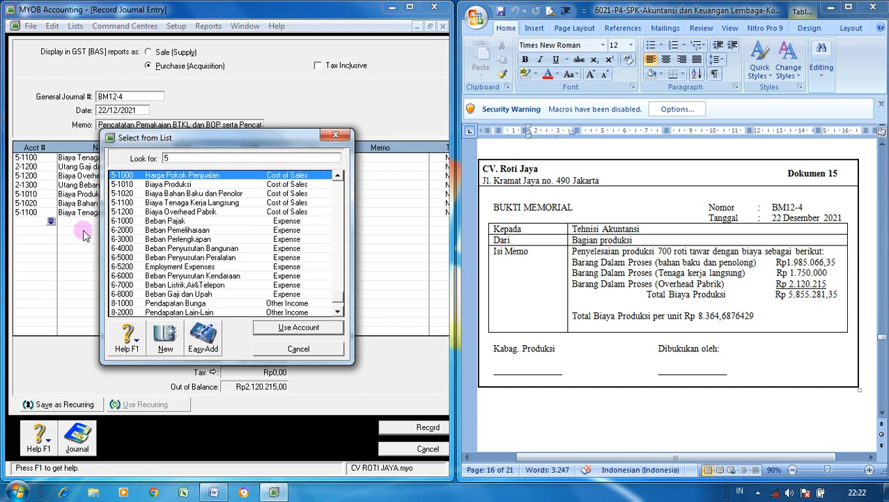
click(199, 212)
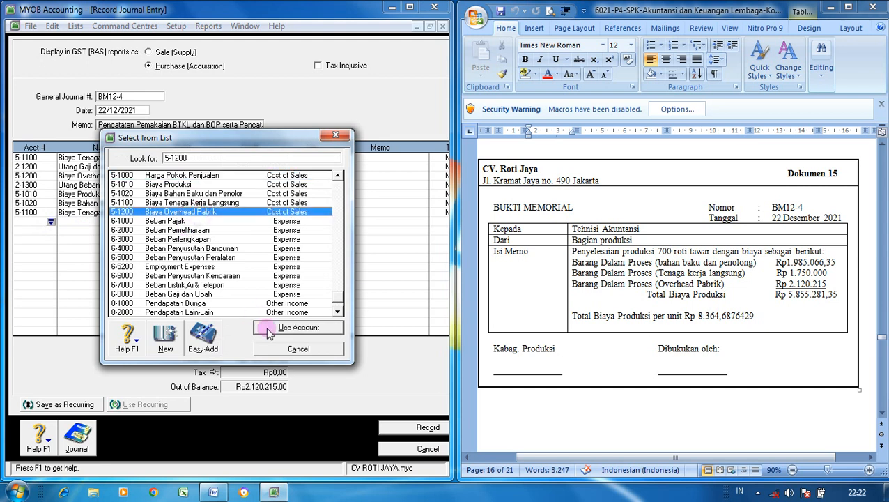
click(268, 327)
click(259, 221)
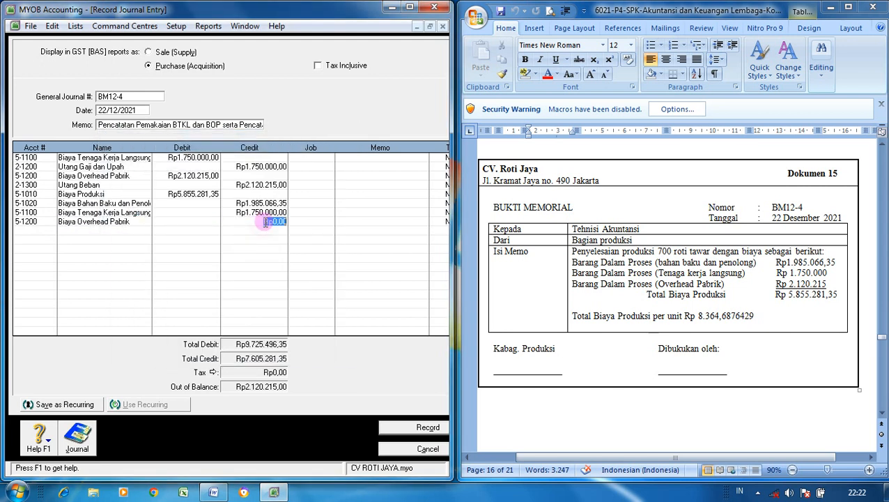
text(2.120.215)
key(Return)
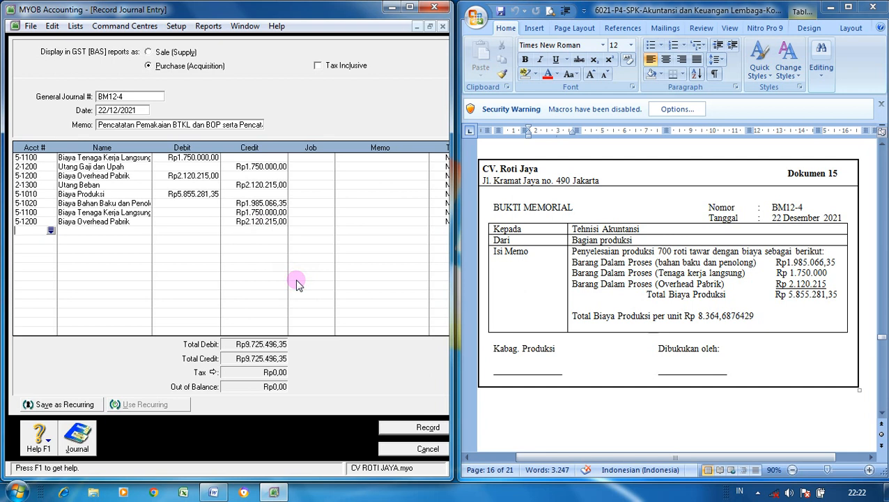
- Review the recap of journal entry BM12-4, record the entry and close the journal form
key(ctrl+r)
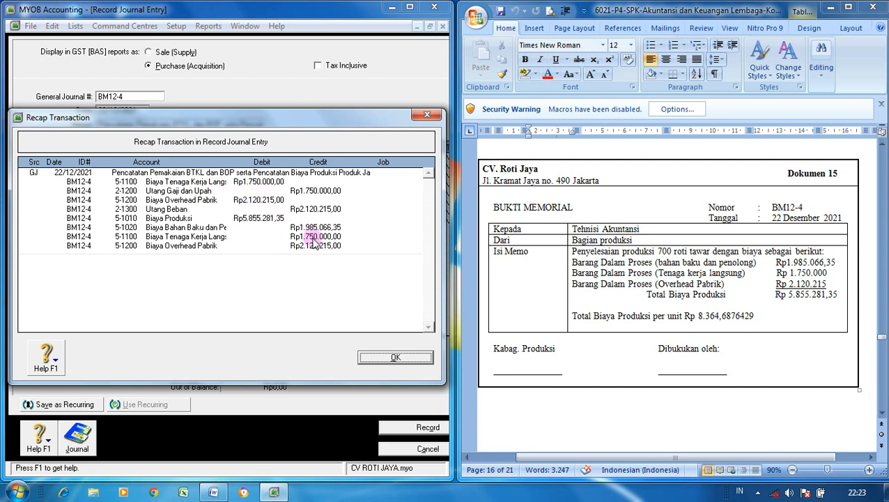
click(385, 359)
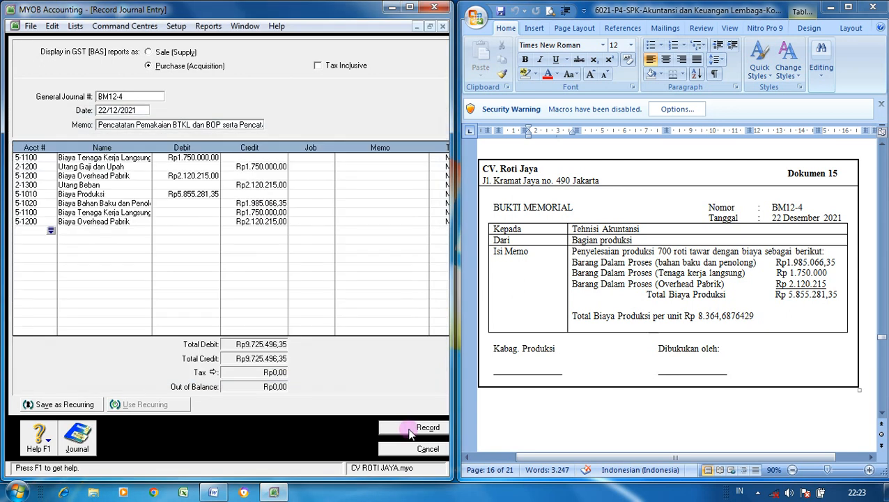
click(409, 431)
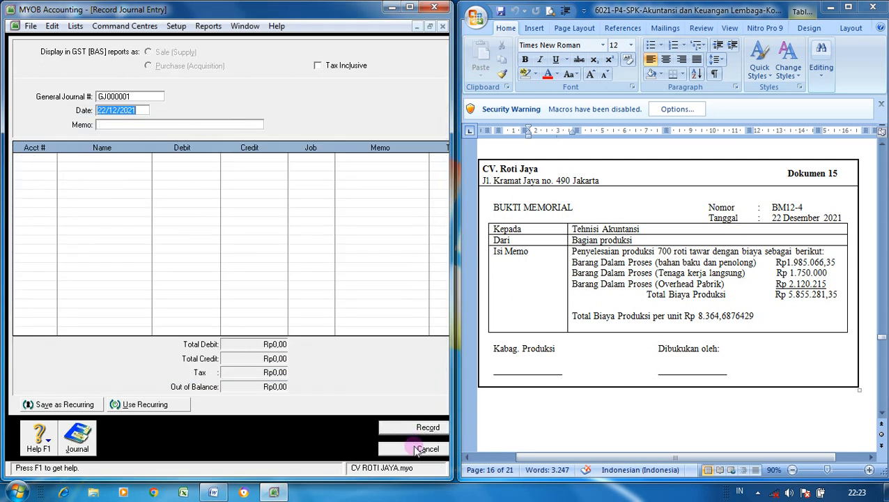
click(413, 449)
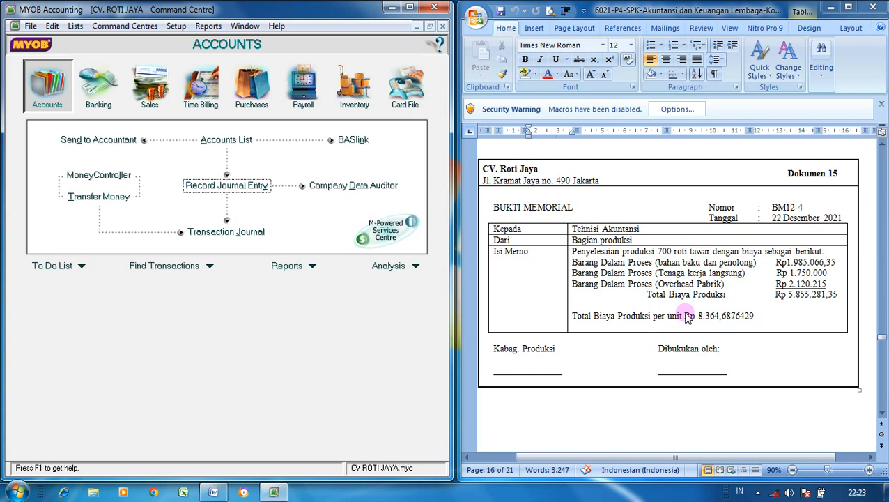
- Start an inventory adjustment numbered BM12-4, dated 22/12/2021, with the memo "Pencatatan Persediaan Produk Jadi"
click(353, 103)
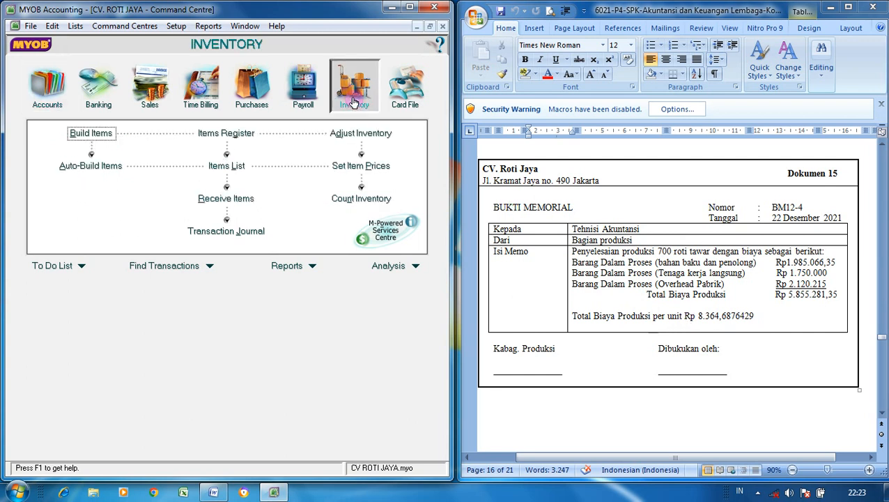
click(349, 134)
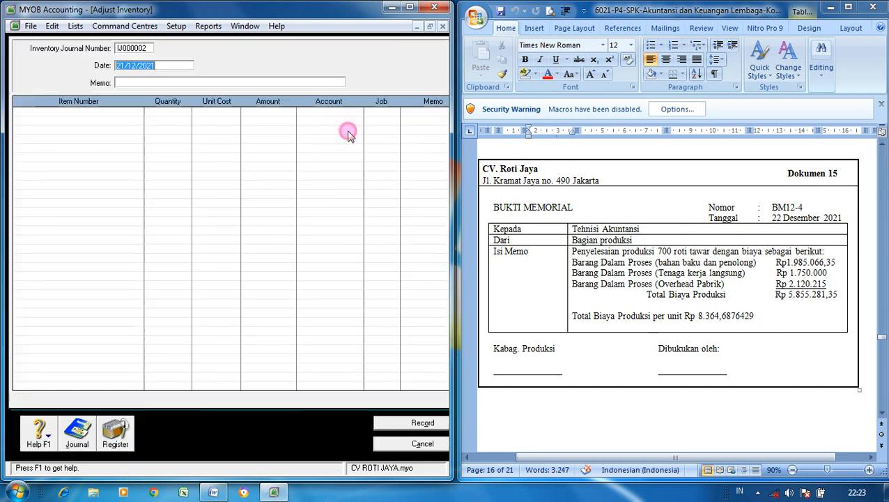
click(150, 48)
text(BM12-)
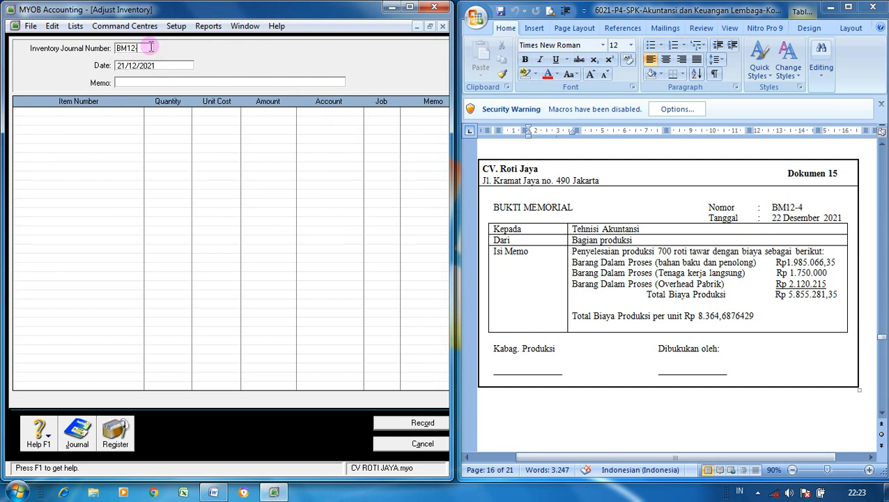
text(4)
click(160, 65)
double_click(124, 65)
text(22)
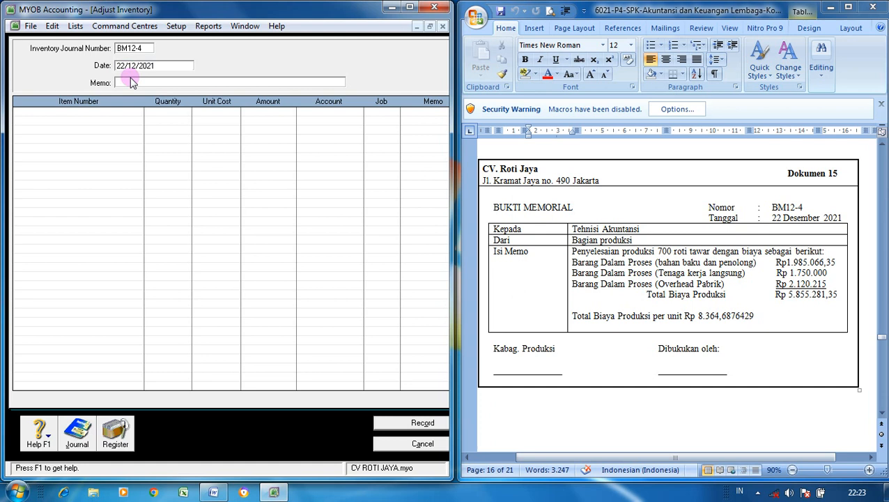
click(134, 83)
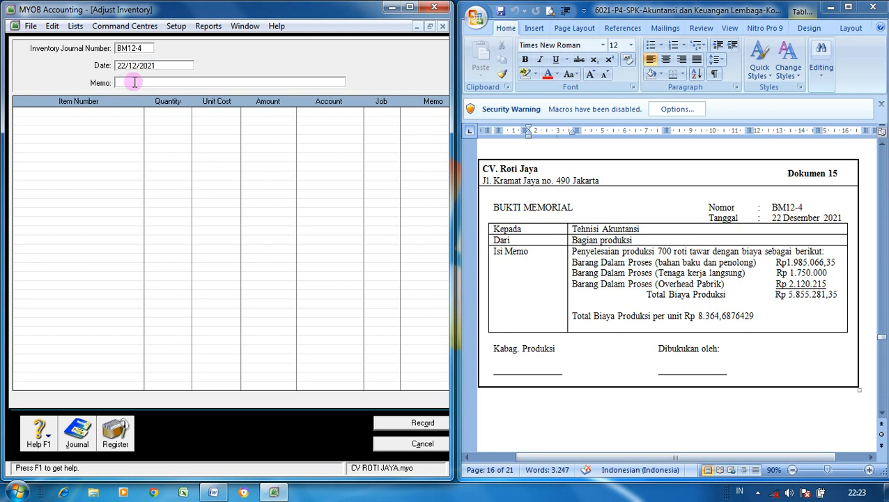
text(Pencatatan Persediaan Produk Jadi)
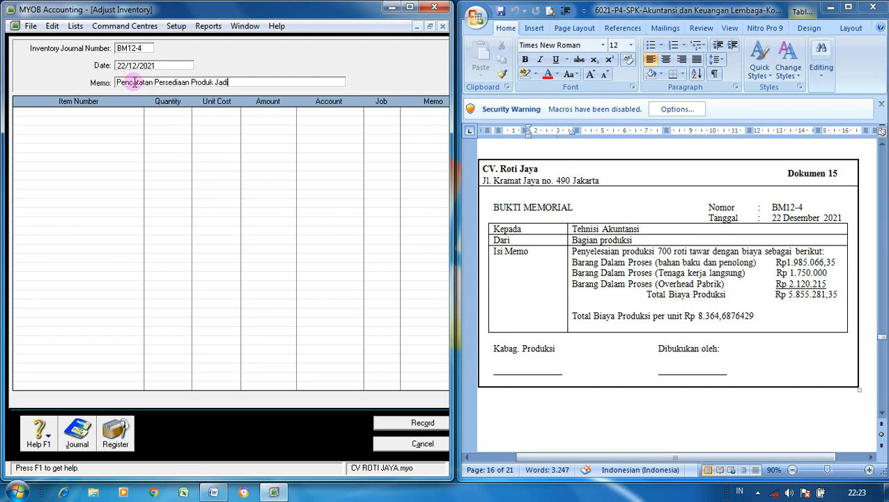
- Add item M01 to the adjustment with quantity 700 and amount Rp5.855.281,35
click(115, 113)
text(M01)
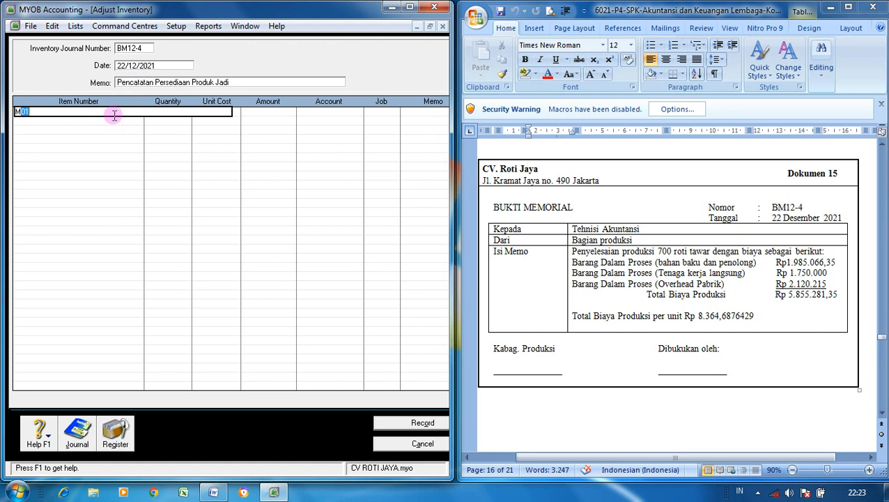
key(Tab)
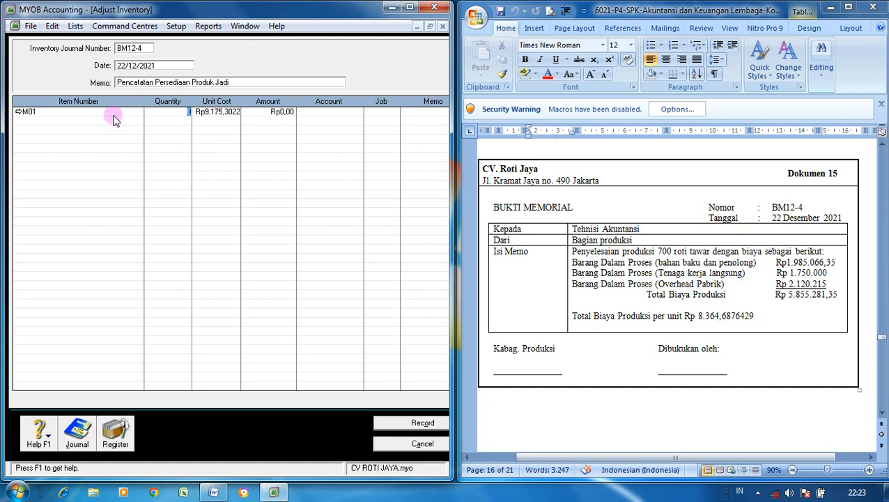
text(700)
key(Tab)
key(Tab)
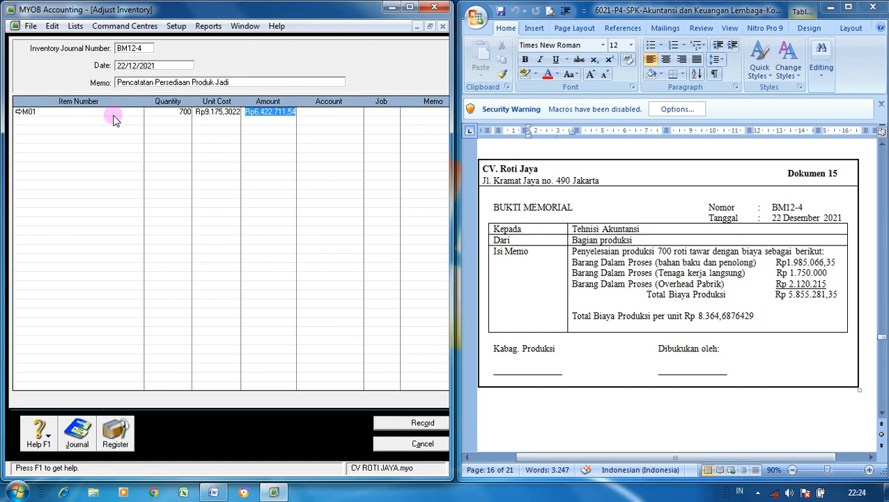
text(5)
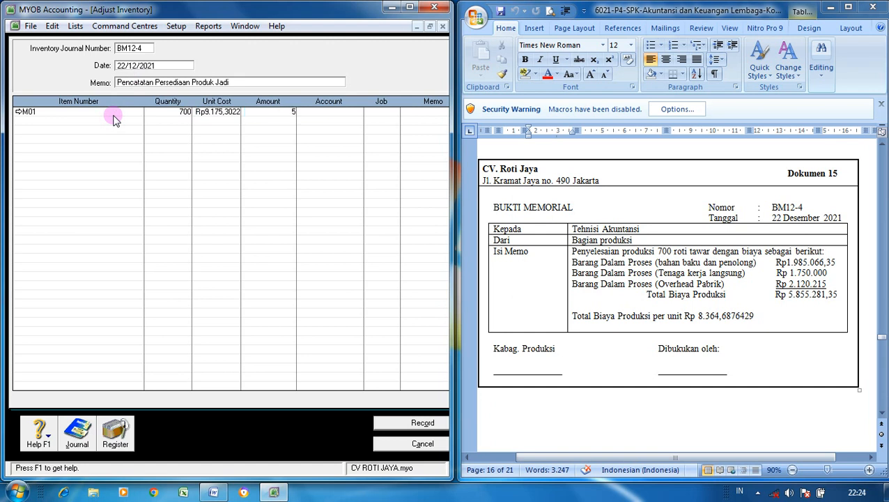
text(855281,35)
click(115, 120)
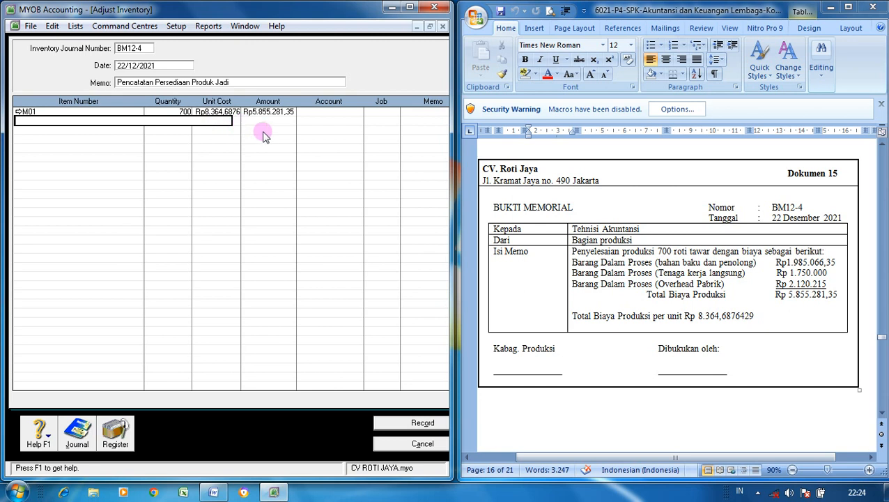
- Assign account 5-1010 Biaya Produksi to the M01 adjustment line
click(328, 113)
click(358, 113)
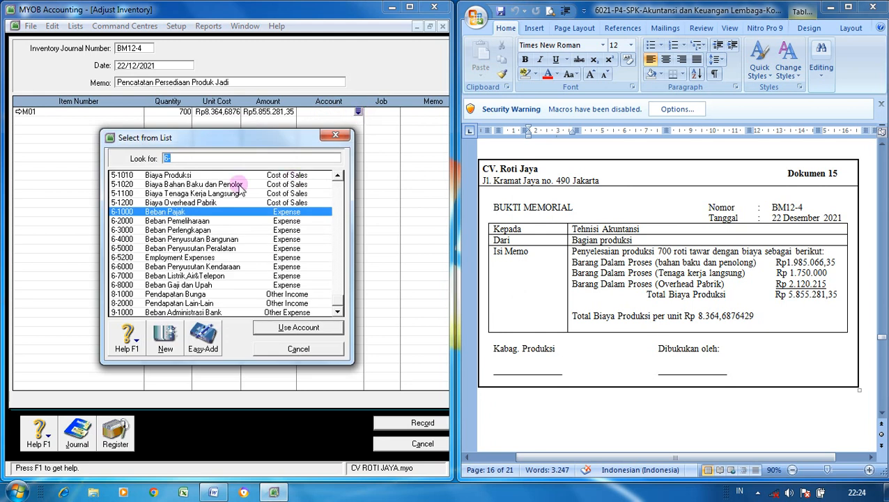
click(218, 174)
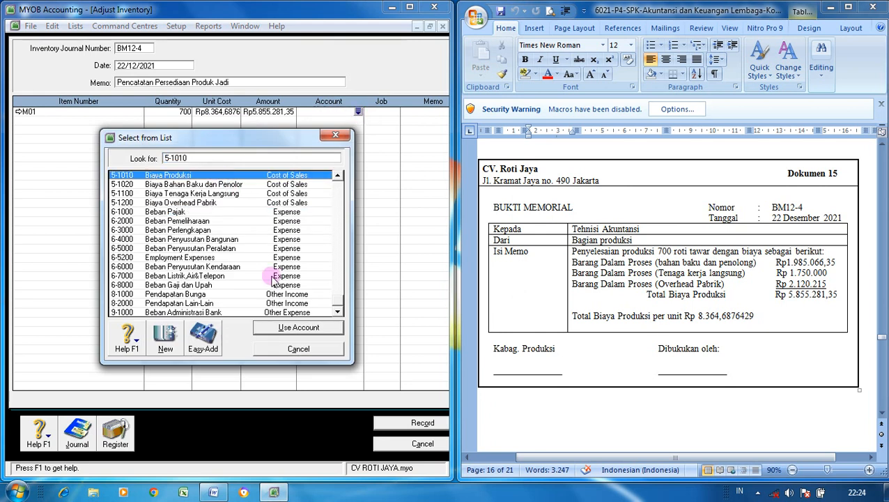
click(294, 327)
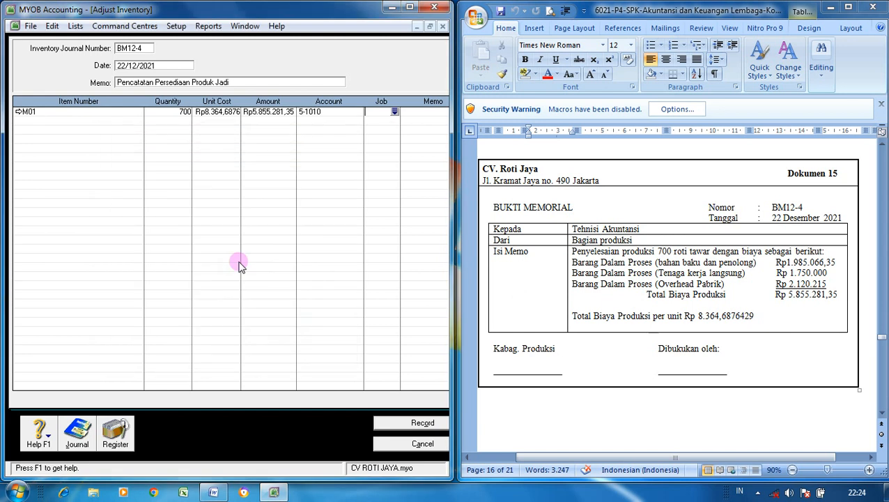
- Review the recap of the finished-goods adjustment, record it and close the adjustment form
key(ctrl+r)
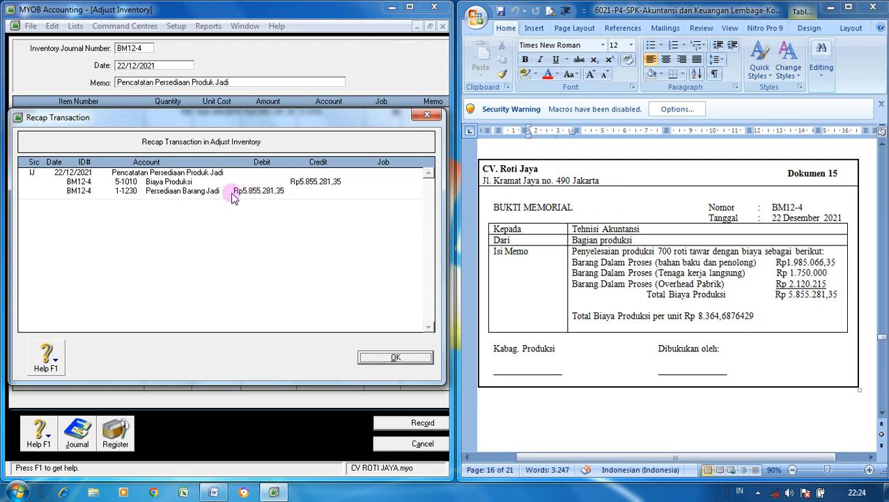
click(378, 357)
click(395, 423)
click(406, 444)
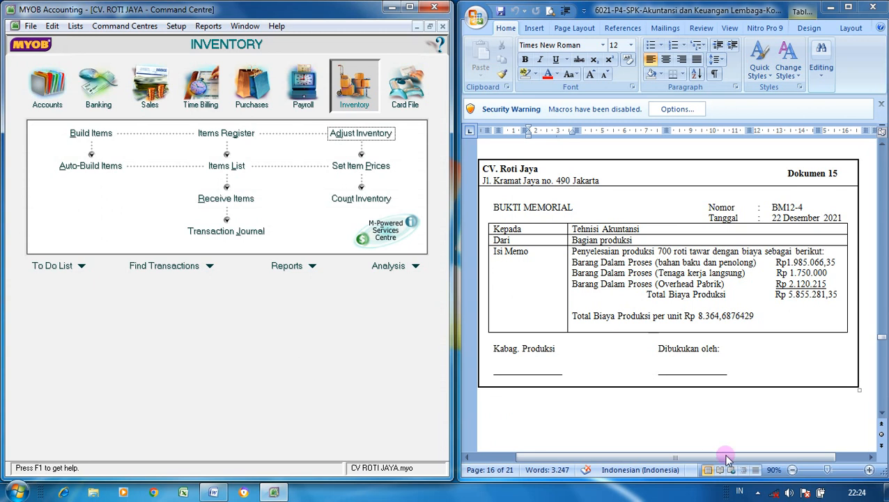
- Bring up Dokumen 16 in the source document and start a new sales invoice for customer Toko Harum
scroll(883, 416, down, 6)
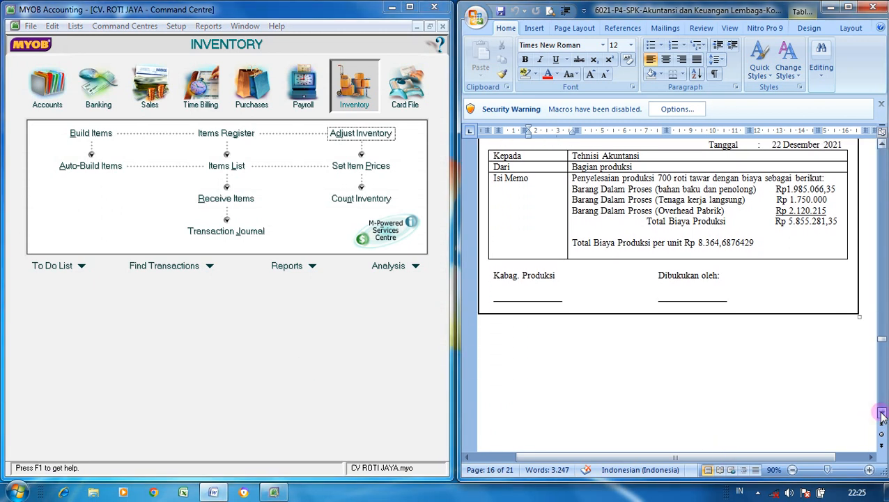
scroll(882, 416, down, 8)
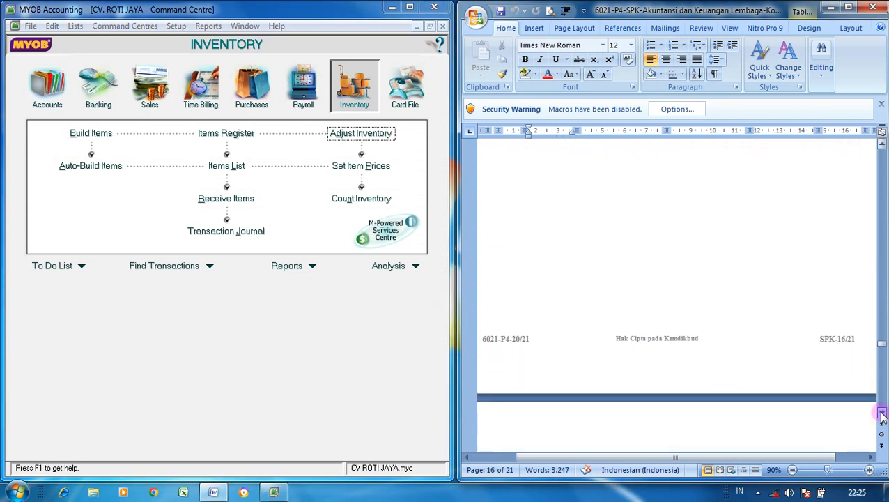
scroll(882, 416, down, 4)
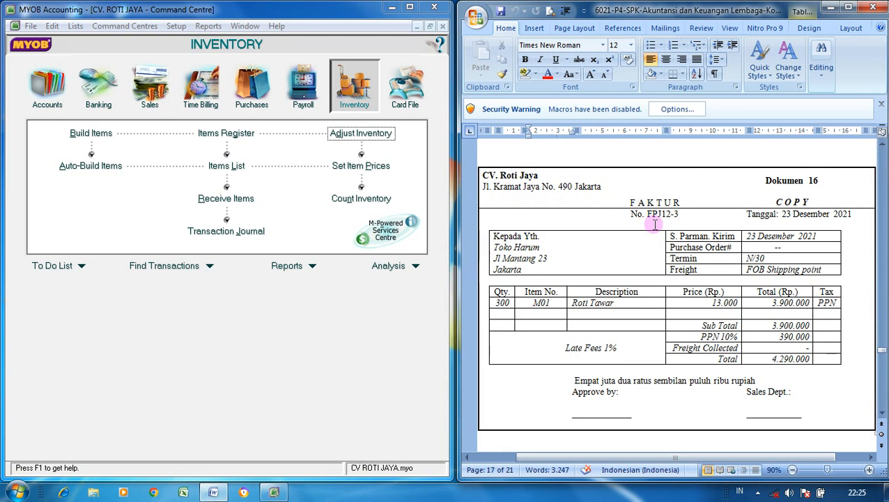
click(150, 90)
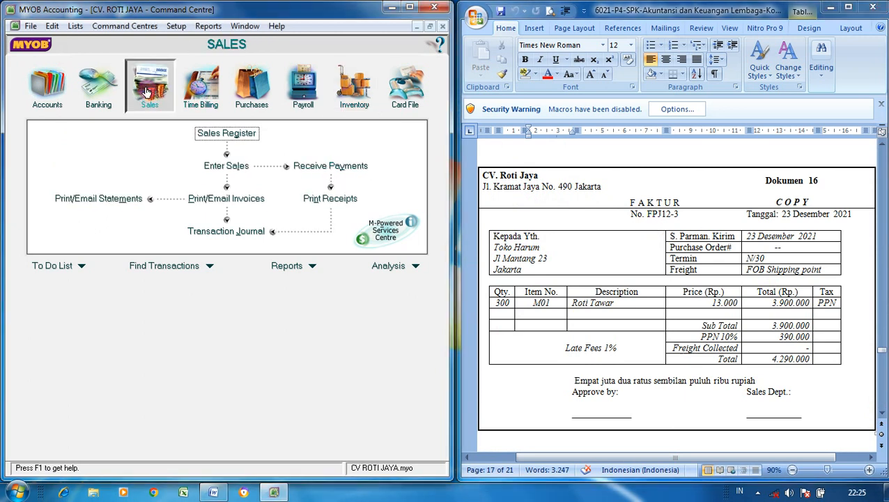
click(217, 165)
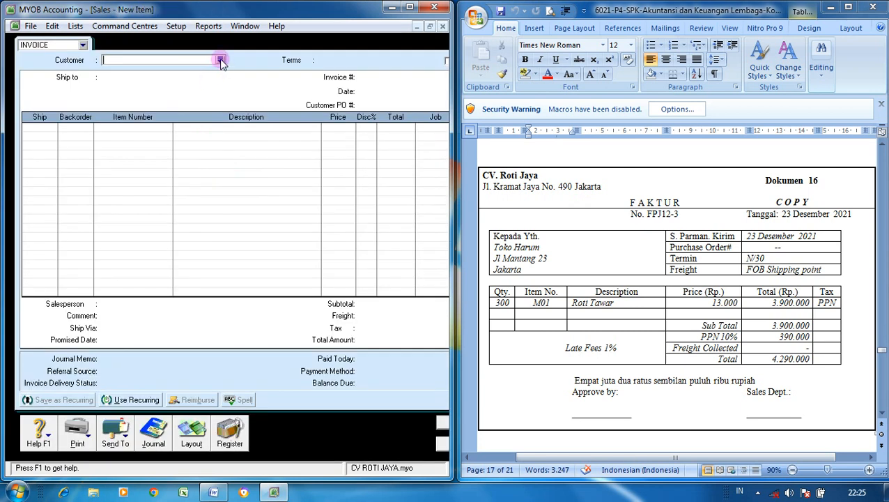
click(221, 60)
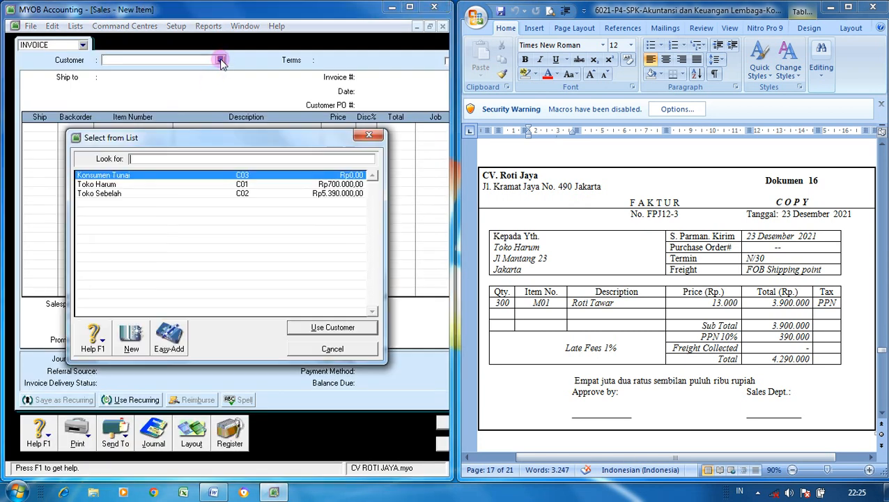
click(173, 185)
click(299, 326)
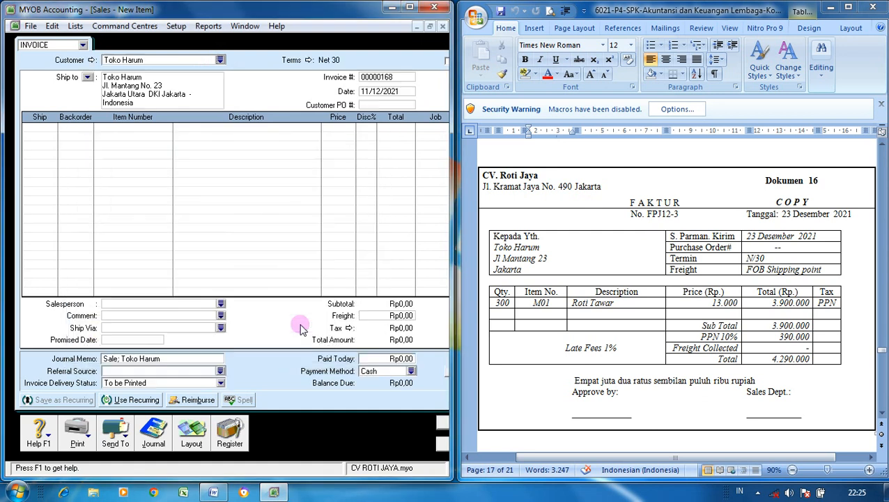
- Set the invoice number to FPJ12-3, the date to 23/12/2021 and the customer PO to "-"
click(399, 75)
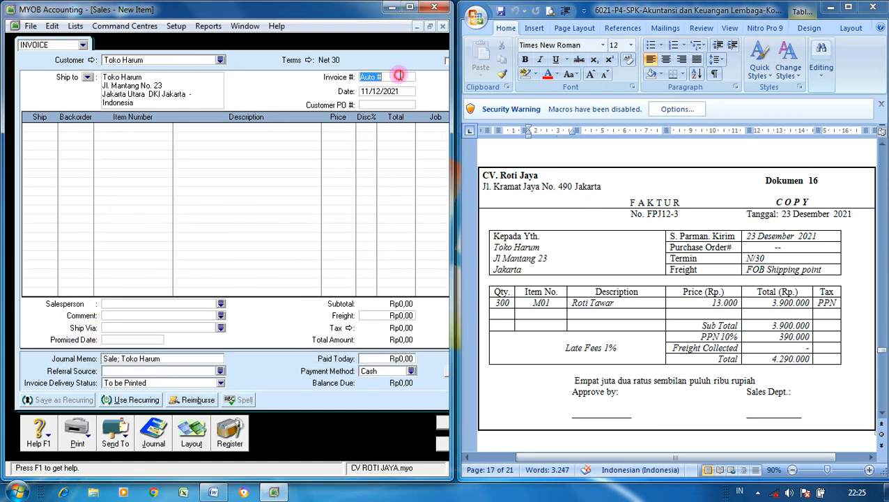
text(FPJ1)
click(370, 91)
click(370, 91)
key(BackSpace)
key(BackSpace)
text(23)
click(375, 101)
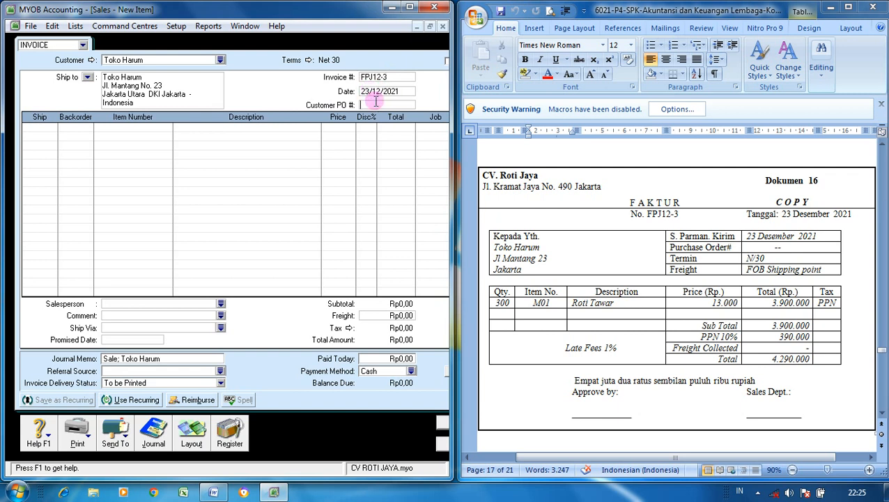
- Add an invoice line shipping 300 units of item M01 Roti Tawar at a price of Rp13.000
click(47, 126)
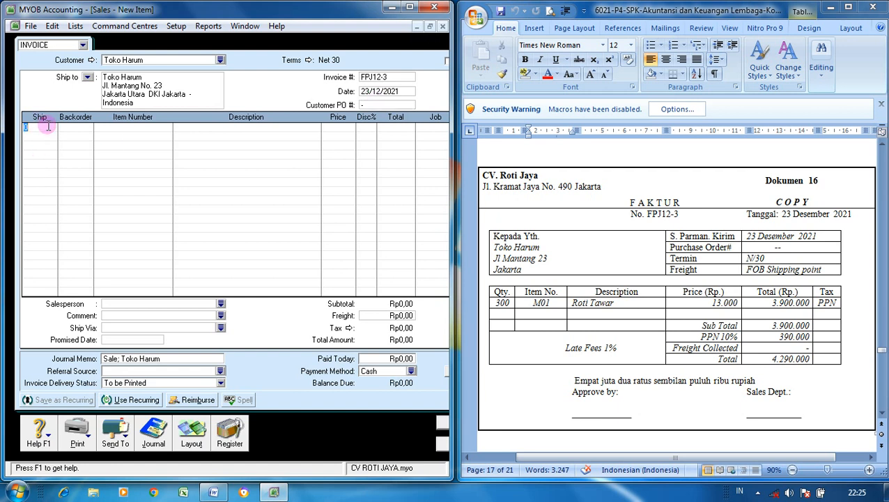
key(Tab)
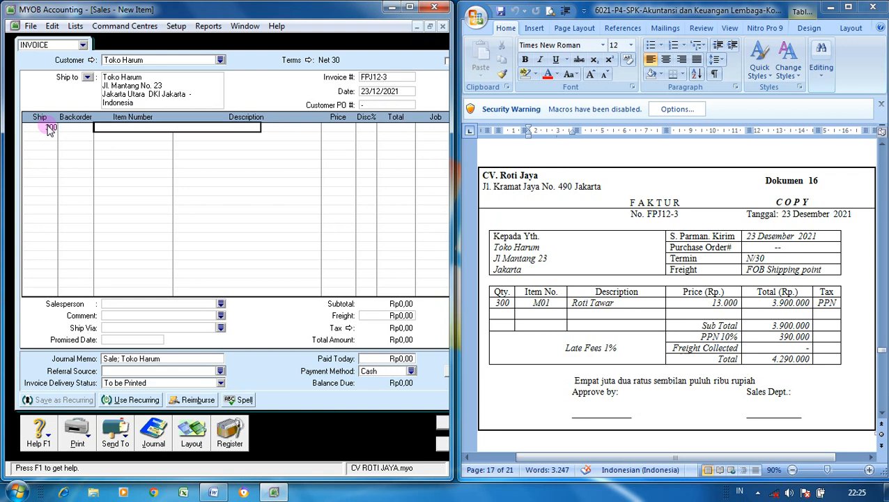
text(M01)
key(Tab)
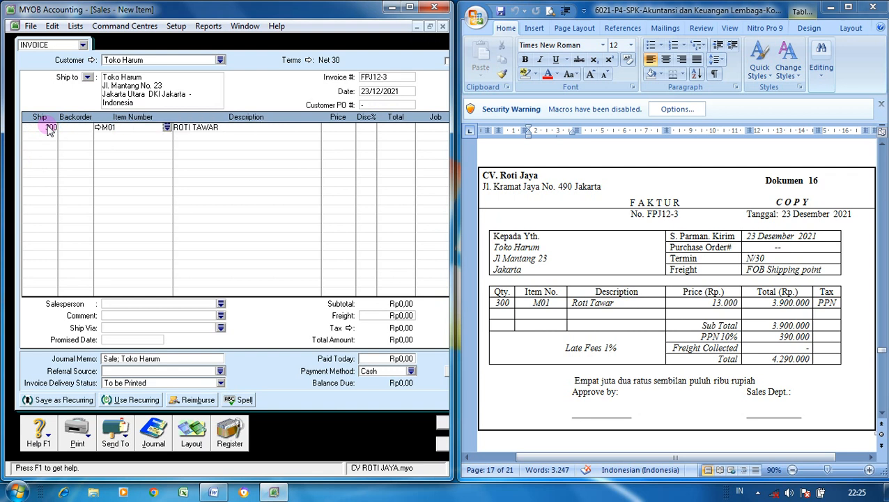
key(Tab)
text(13)
click(49, 131)
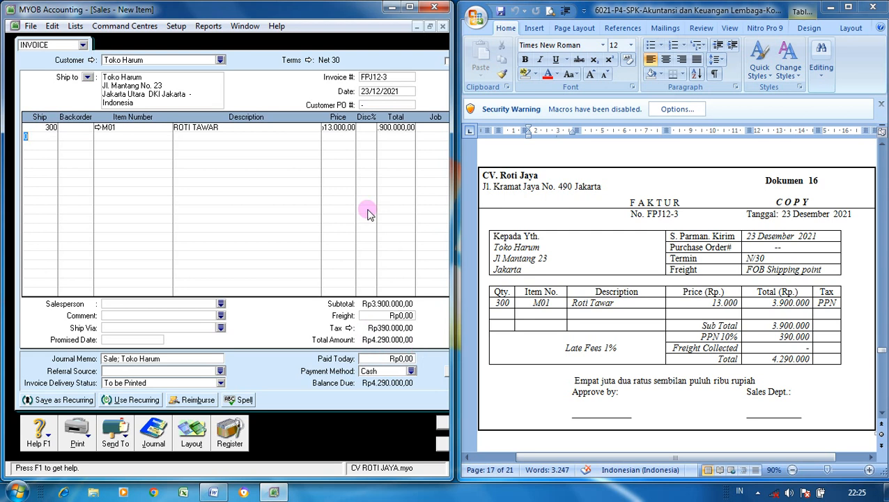
- Review the recap of the Toko Harum sale, record the invoice and close the sales form
key(ctrl+r)
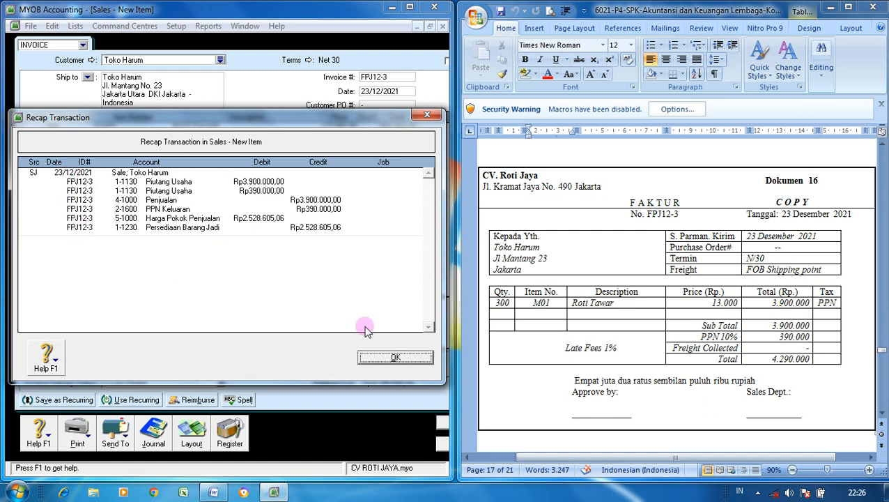
click(385, 361)
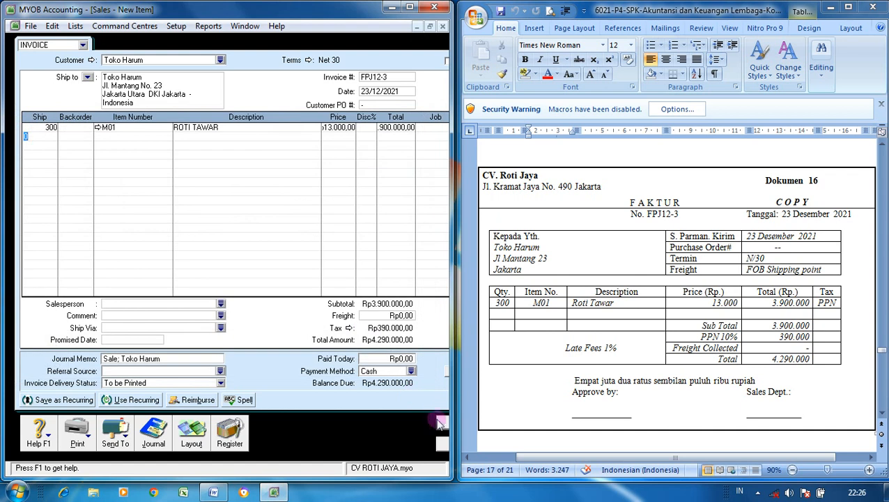
click(442, 424)
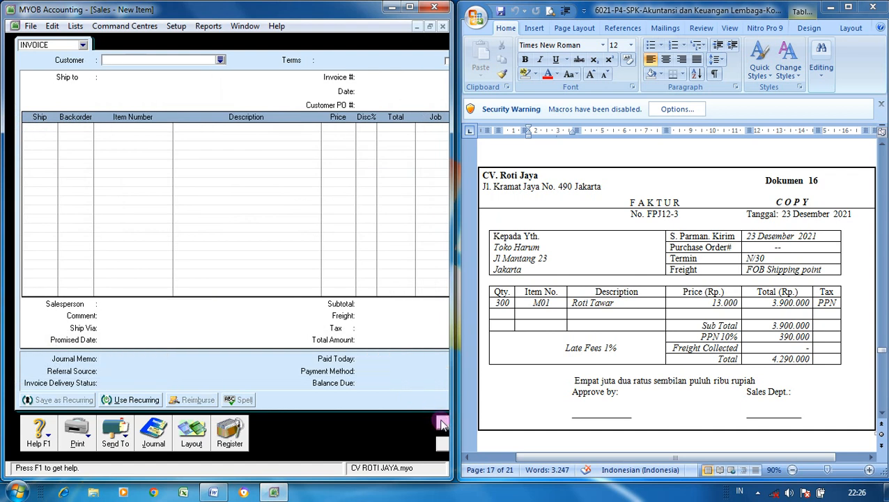
click(443, 445)
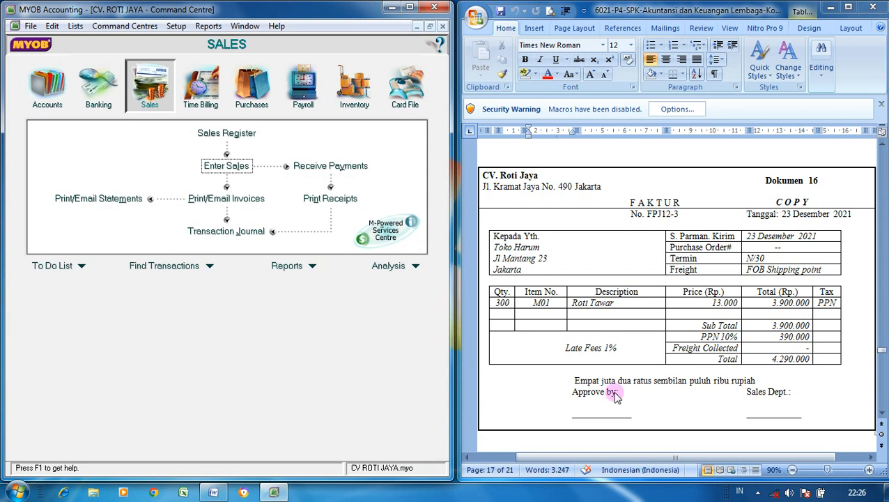
- Bring up Dokumen 17 in the source document and start a new Spend Money entry
scroll(883, 417, down, 6)
scroll(883, 416, down, 1)
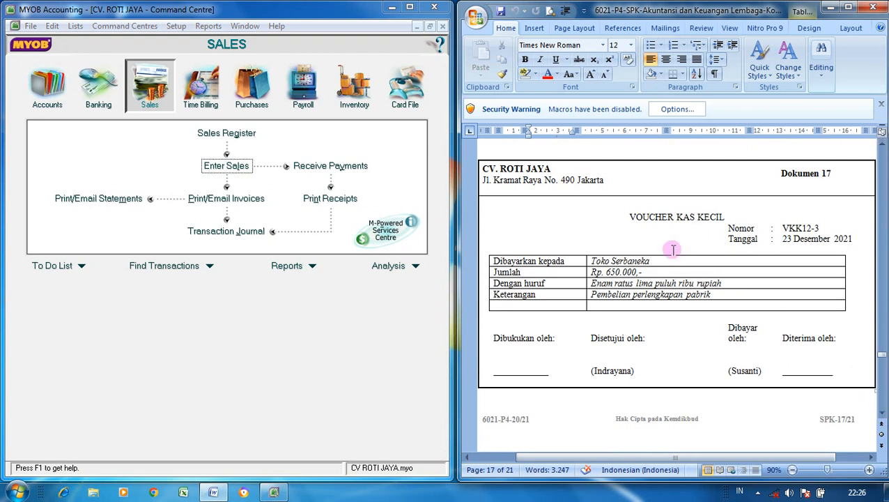
click(99, 96)
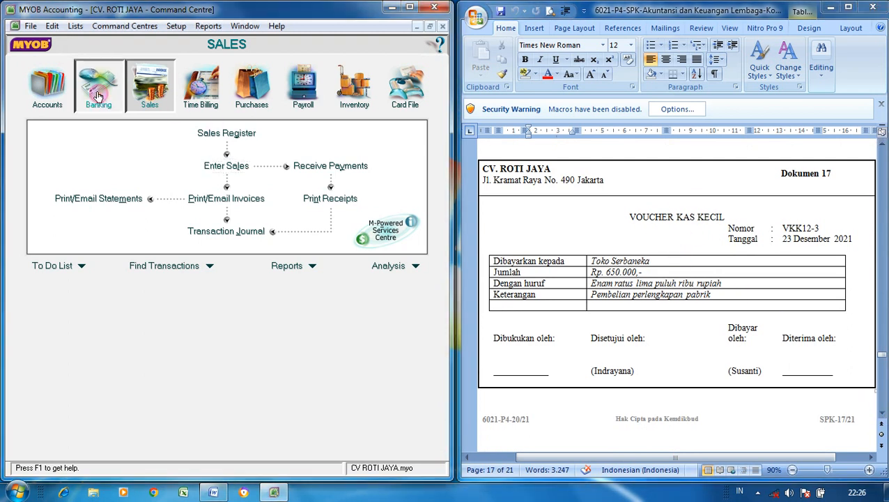
click(105, 145)
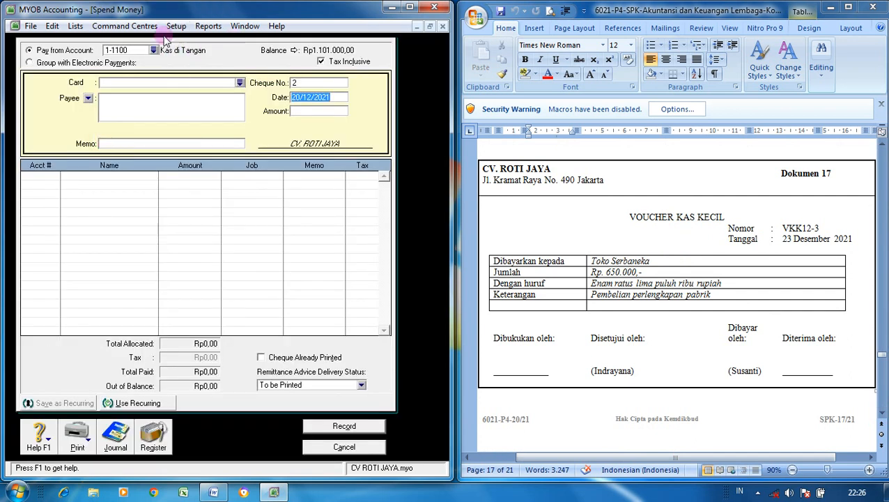
- Set the cheque number to VKK12-3, the date to 23/12/2021 and the amount to Rp650.000
click(303, 85)
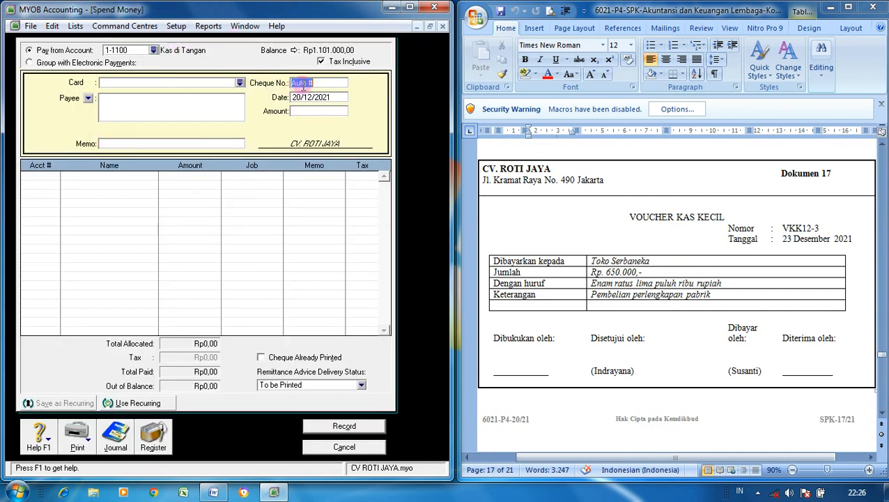
text(VKK12-3)
click(306, 99)
click(301, 99)
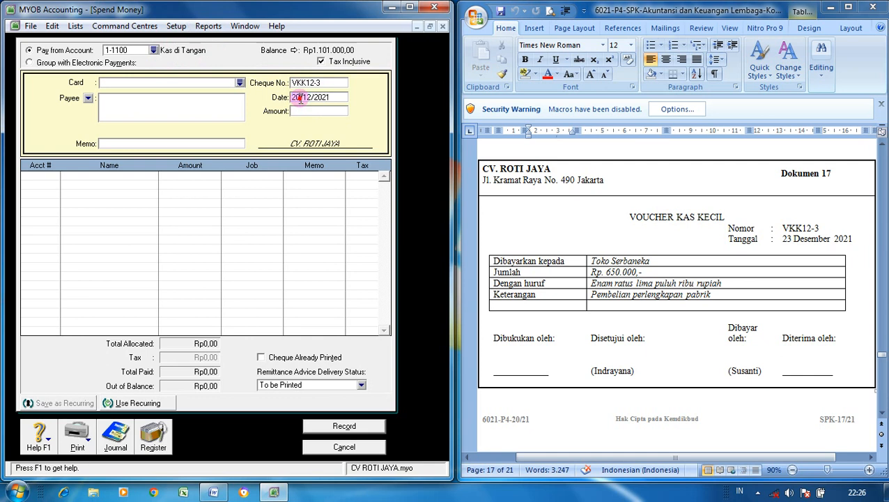
key(BackSpace)
text(3)
click(306, 109)
text(650000)
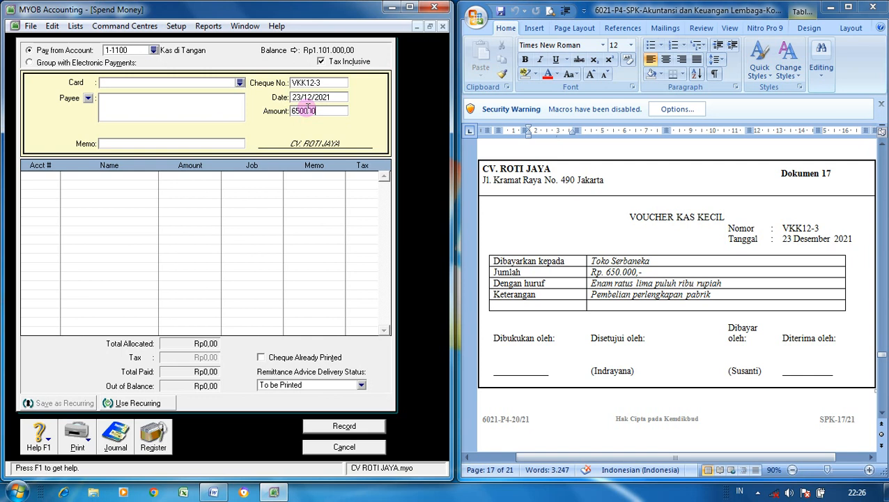
key(Tab)
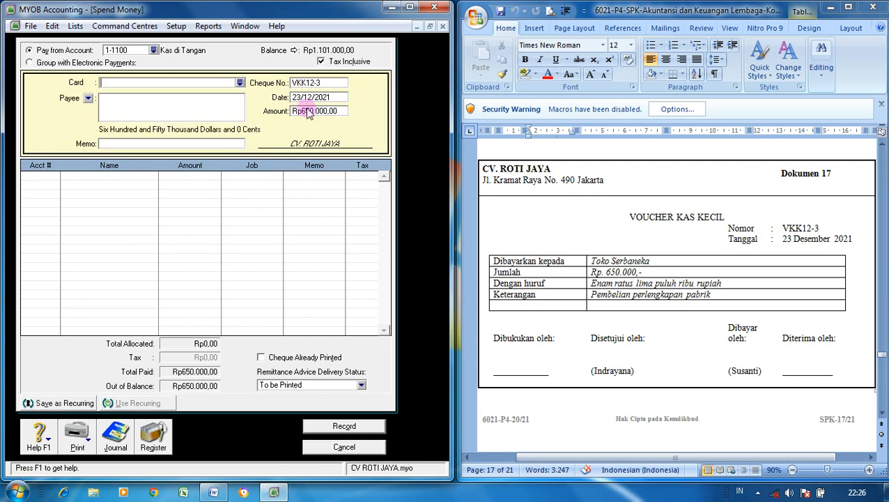
- Enter the memo "Pembelian Perlengkapan Pabrik" and allocate the full payment to account 1-1310 Perlengkapan Pabrik
click(237, 144)
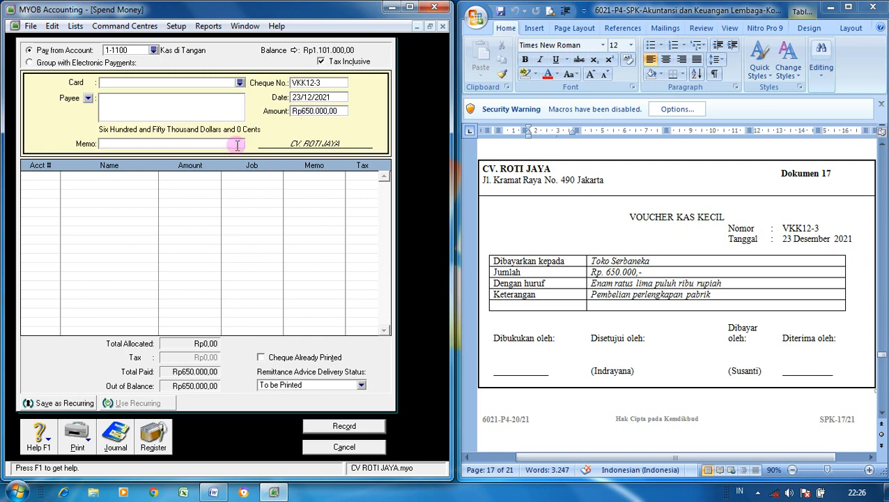
text(Pembelian Perlengk)
text(apan Pabrik)
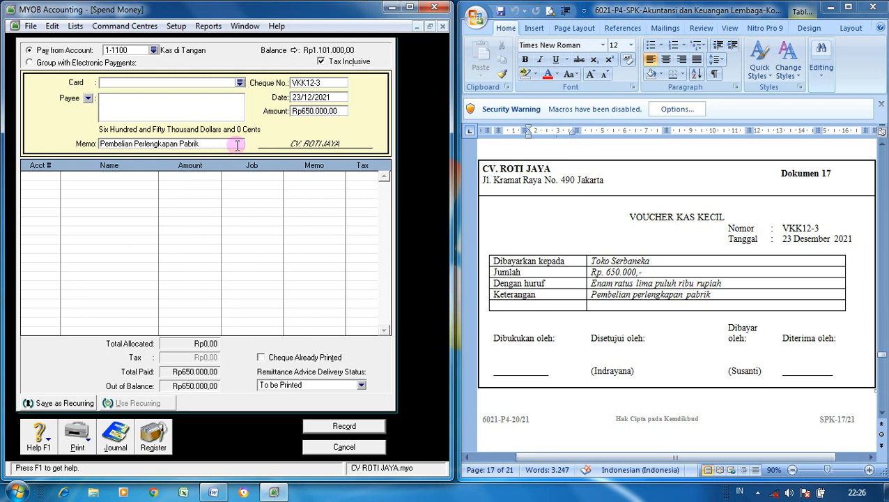
click(55, 177)
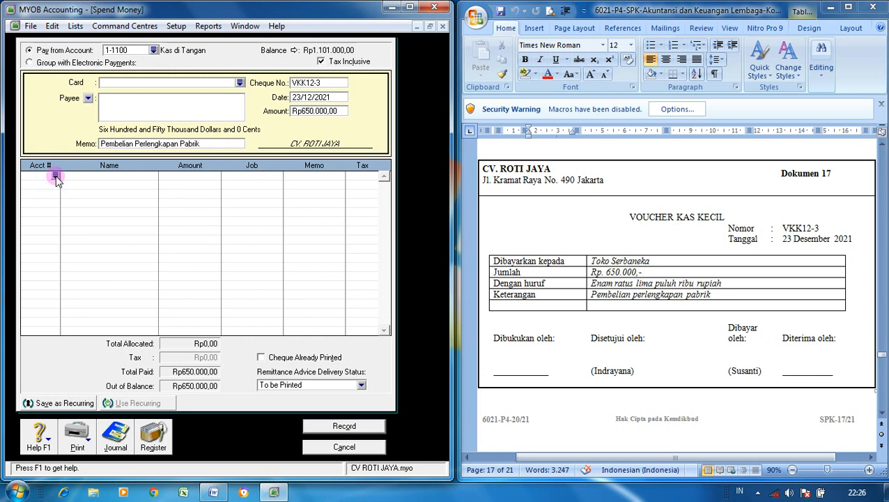
click(55, 177)
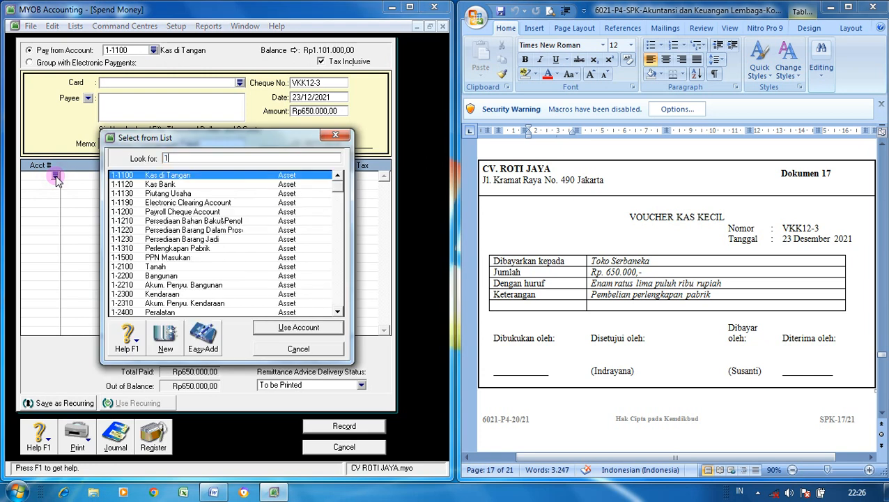
text(1-1310)
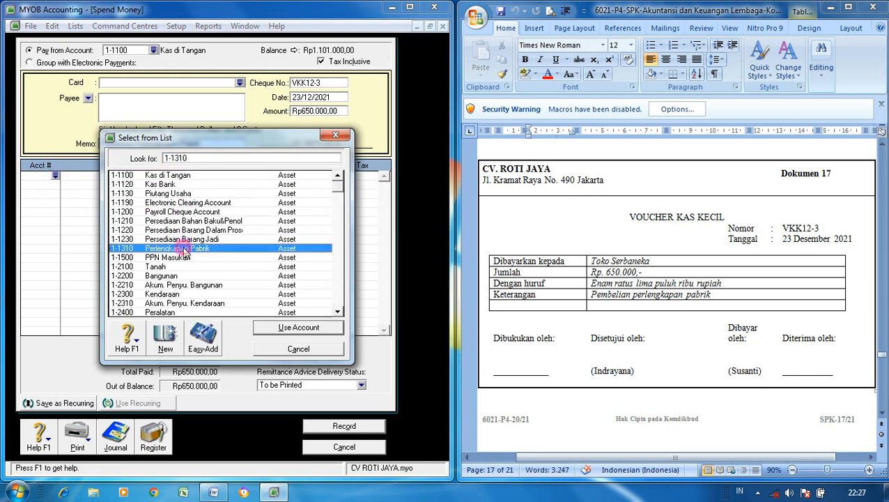
click(294, 327)
key(Return)
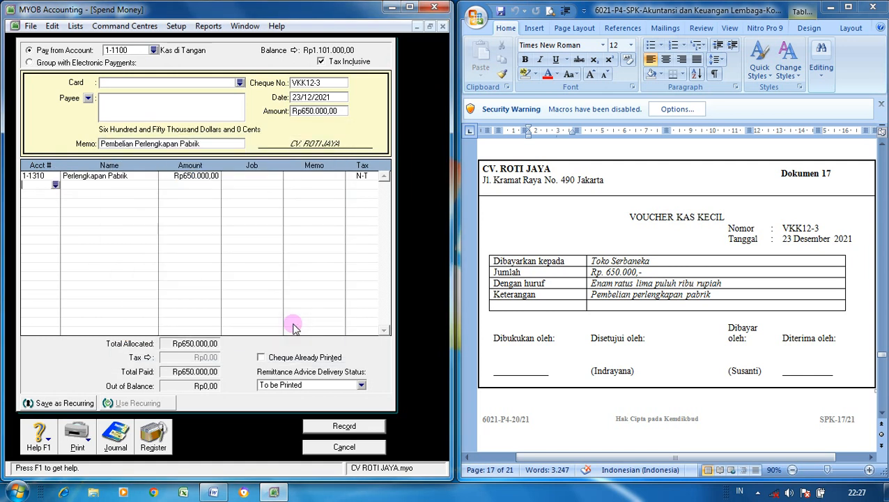
- Review the recap of the petty cash payment, record it and close the Spend Money form
key(ctrl+r)
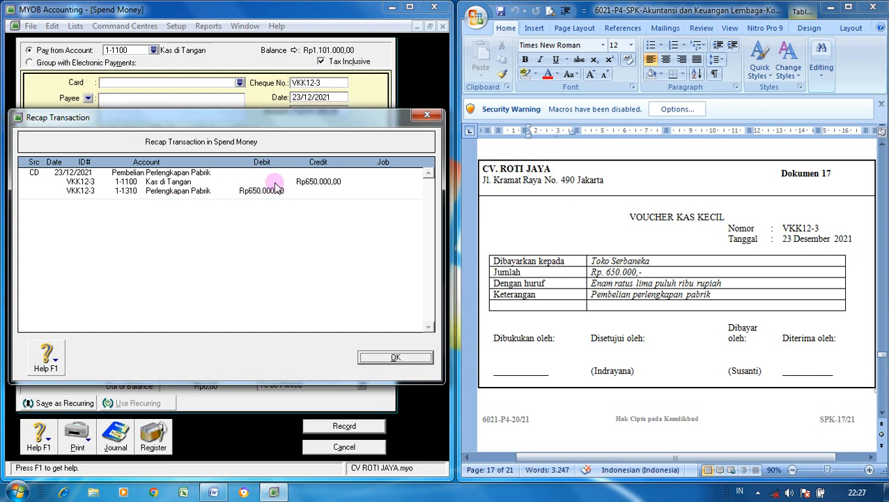
click(394, 354)
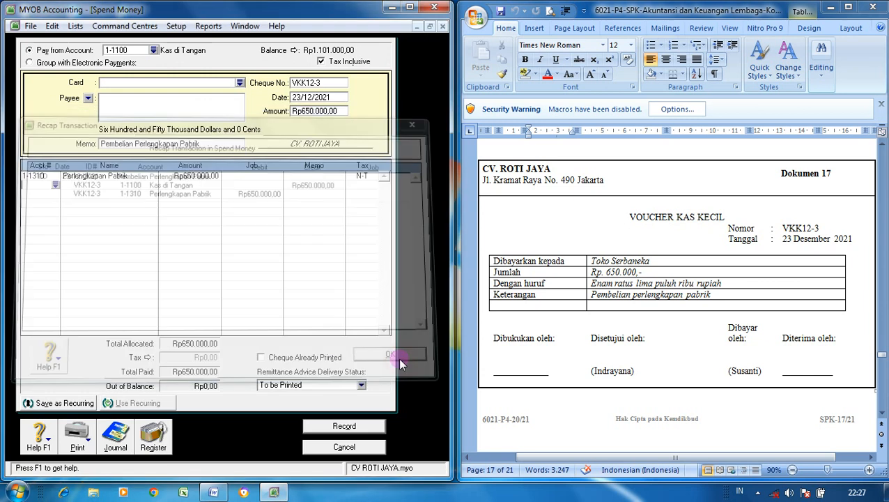
click(370, 426)
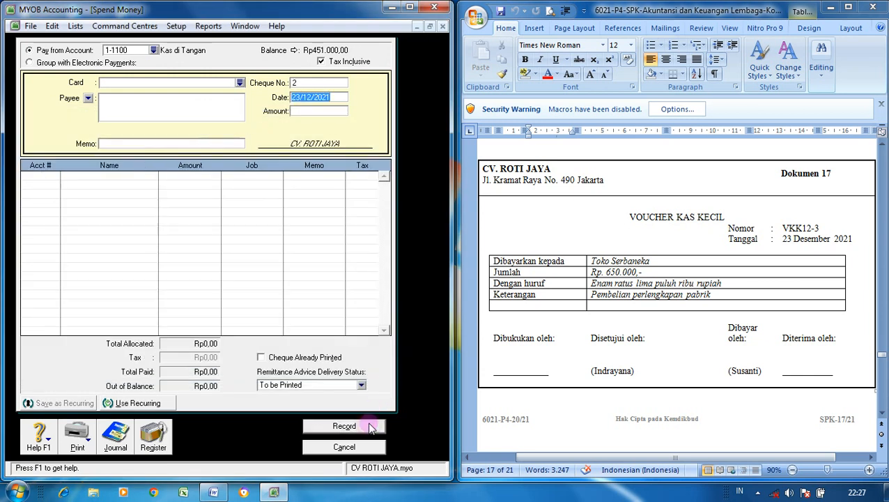
click(369, 447)
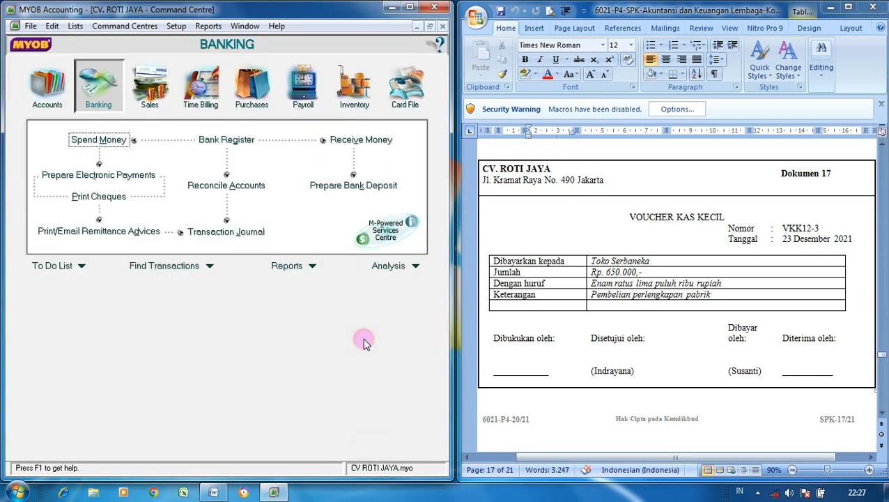
- Bring up Dokumen 18 in the source document and start a Receive Payments entry for customer Toko Sebelah
click(882, 414)
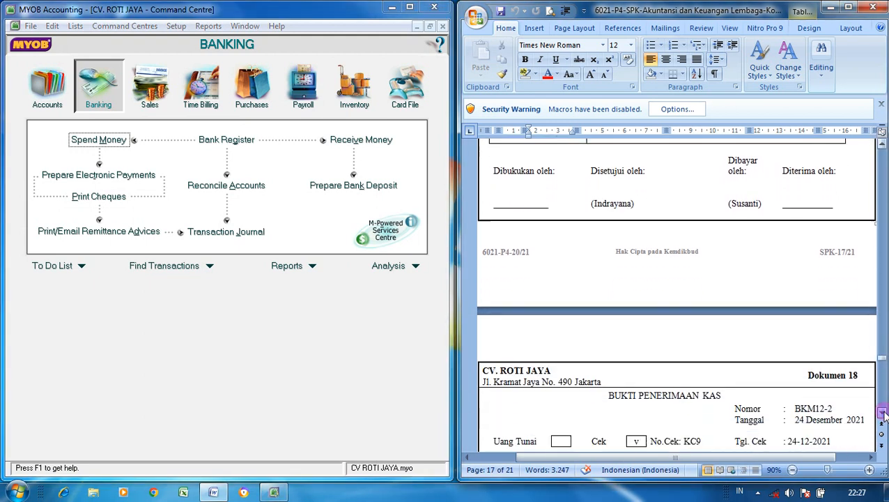
click(883, 414)
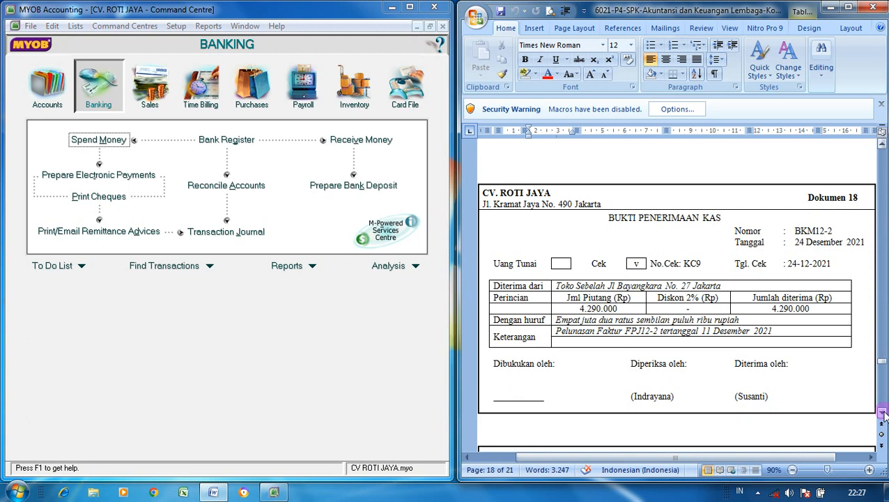
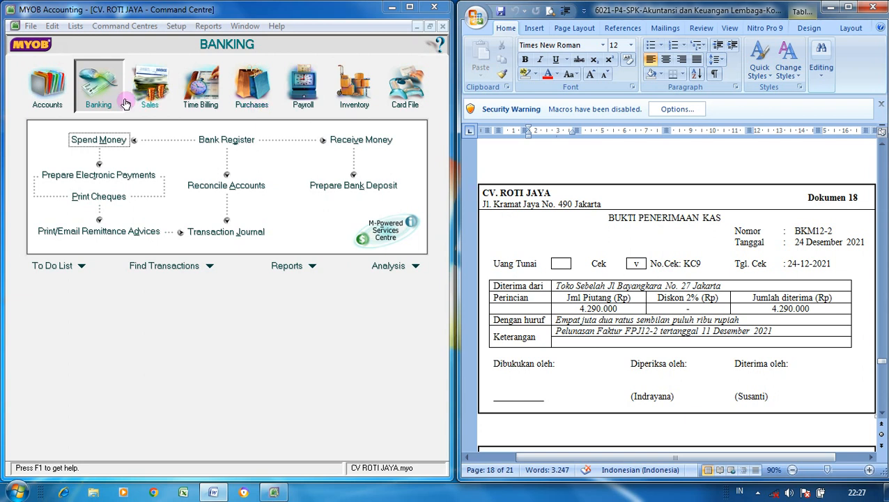
click(151, 100)
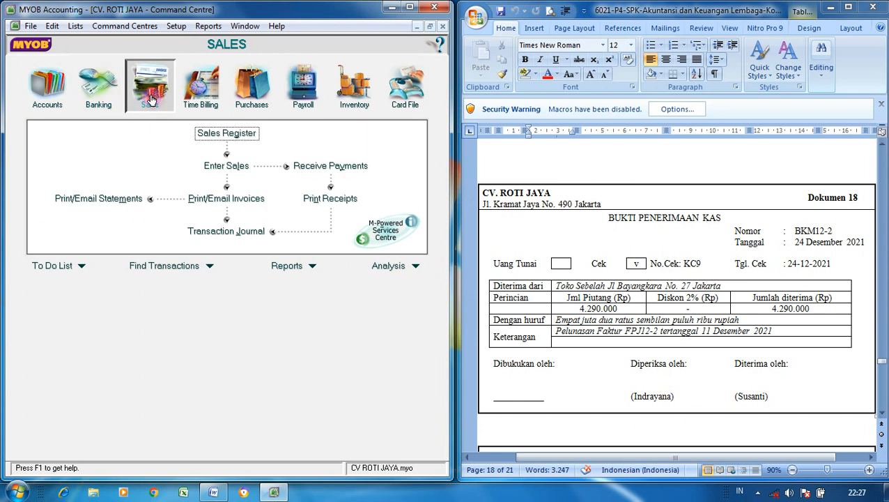
click(316, 168)
click(255, 100)
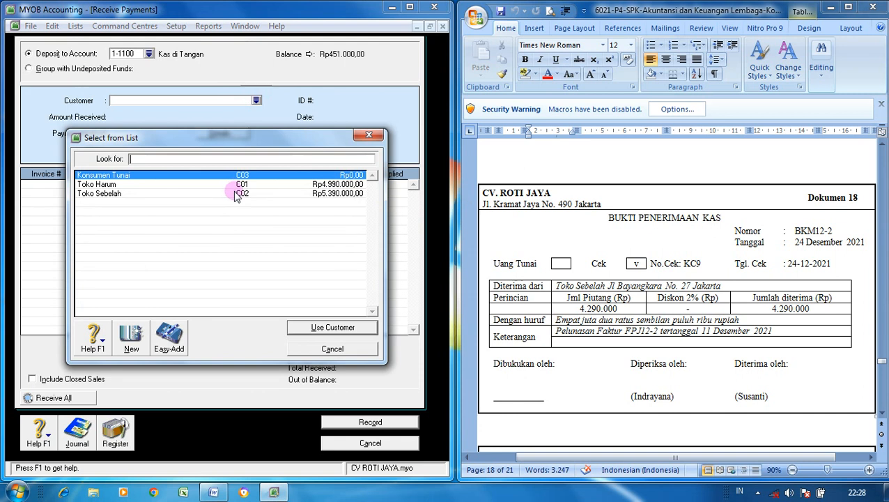
click(235, 194)
click(317, 327)
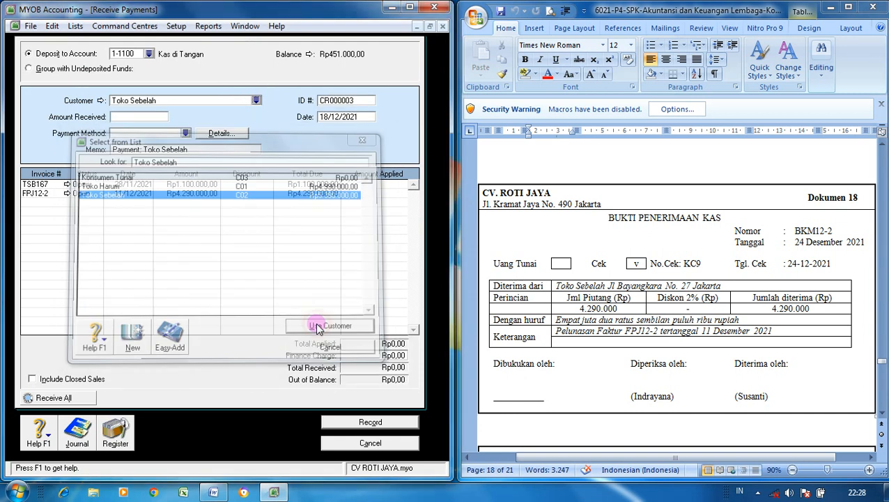
- Set the payment's ID number to BKM12-2 and its date to 24/12/2021
click(357, 101)
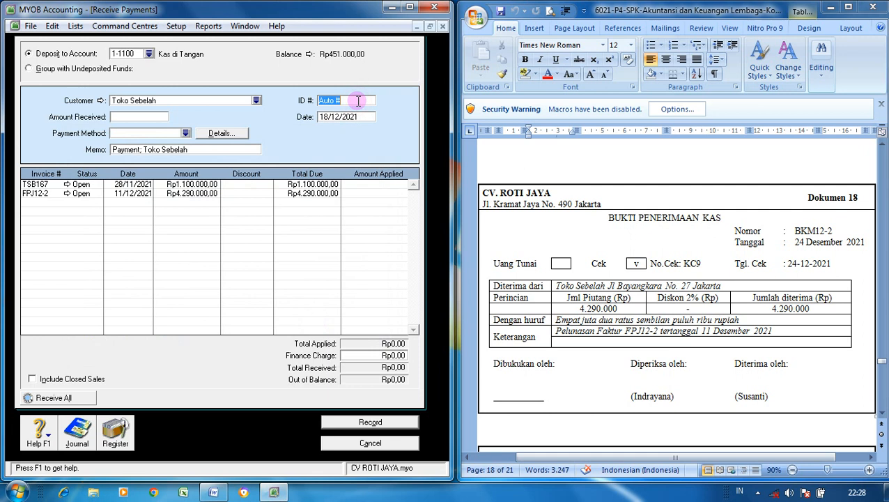
text(BKM12-2)
click(358, 116)
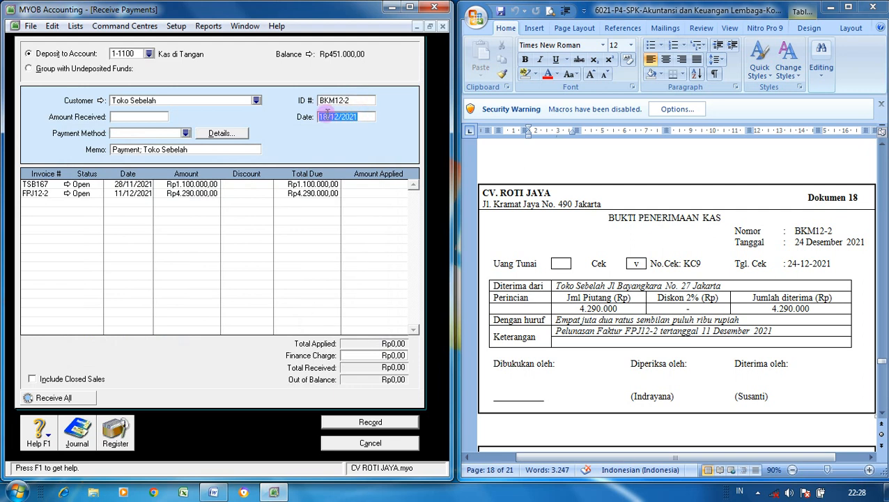
click(328, 117)
double_click(327, 118)
text(24)
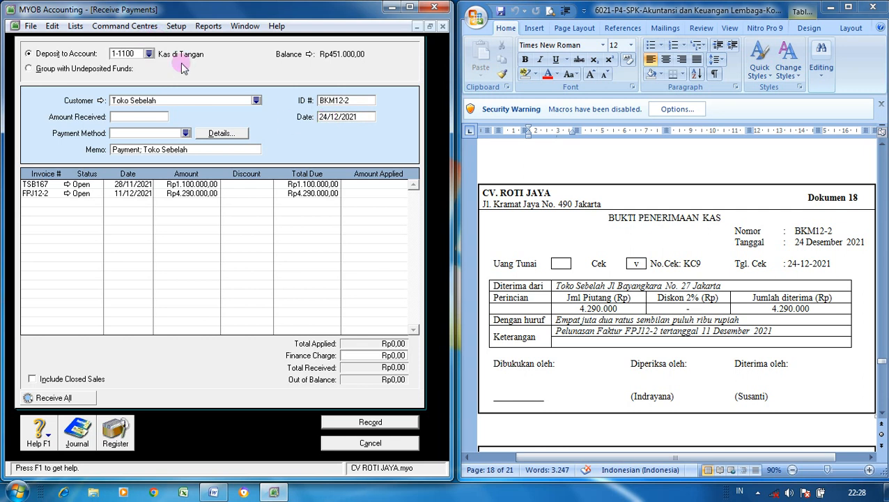
- Set the deposit account to 1-1120 Kas Bank and the amount received to 4.290.000
click(148, 53)
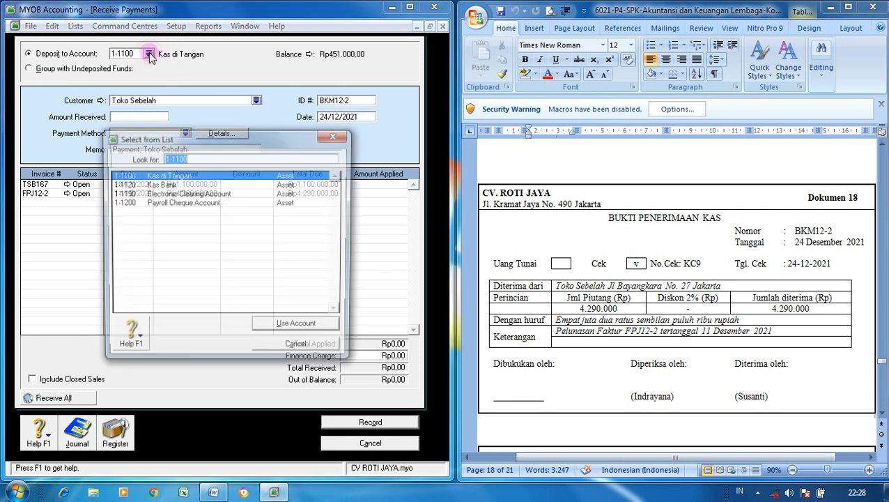
click(170, 184)
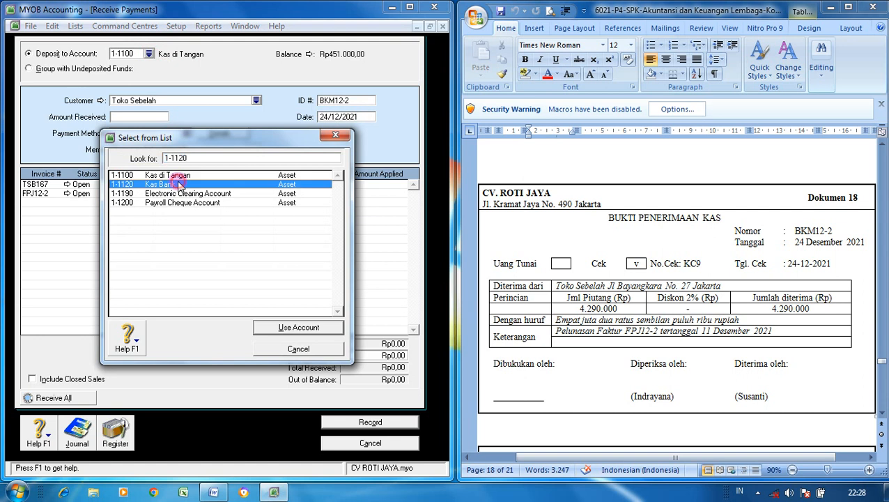
click(286, 327)
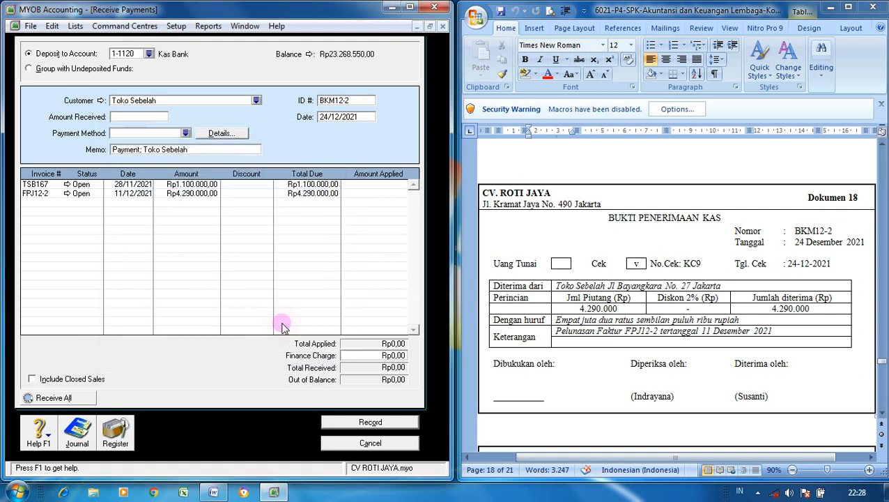
click(158, 116)
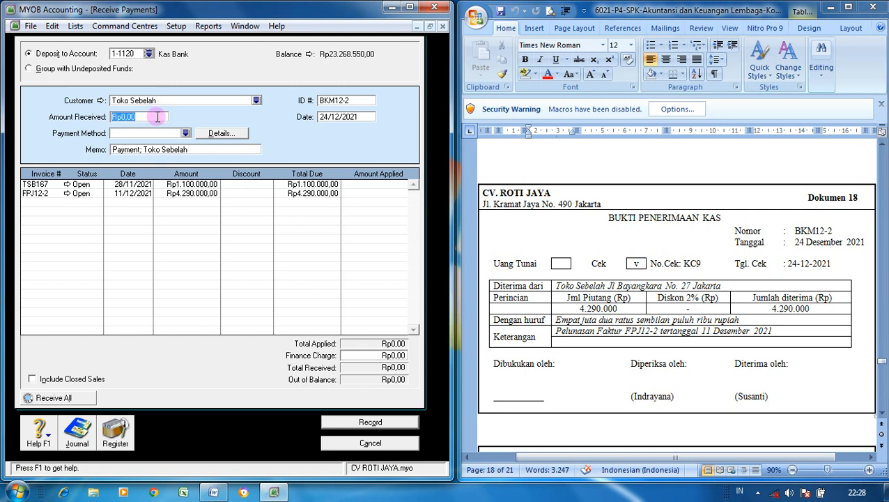
text(4.)
text(290.000)
key(Tab)
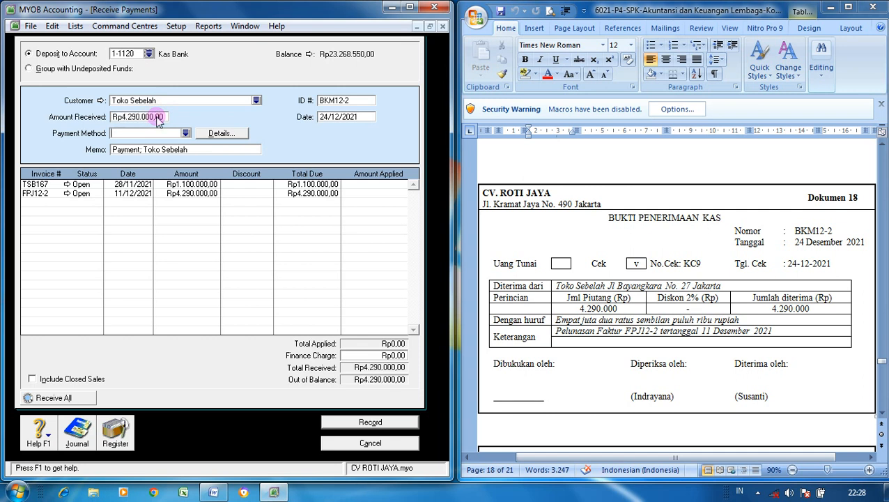
- Set the payment method to Cheque and fill in the cheque number in the payment details
click(184, 133)
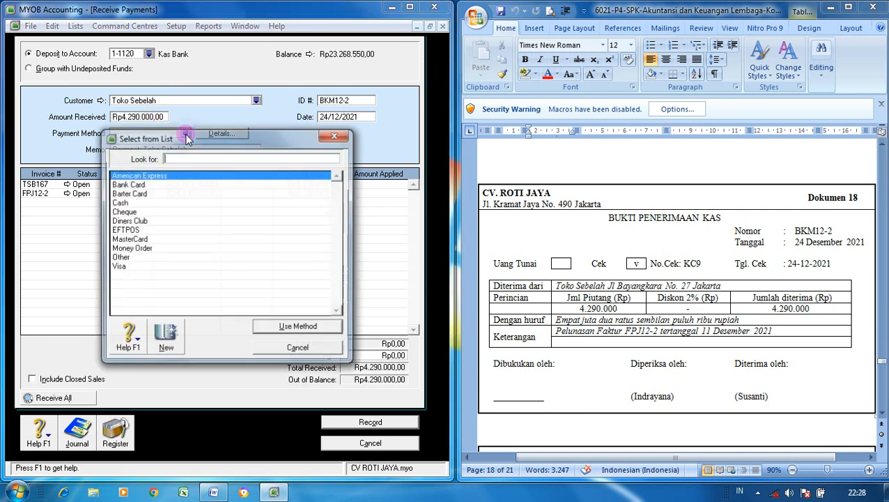
click(149, 212)
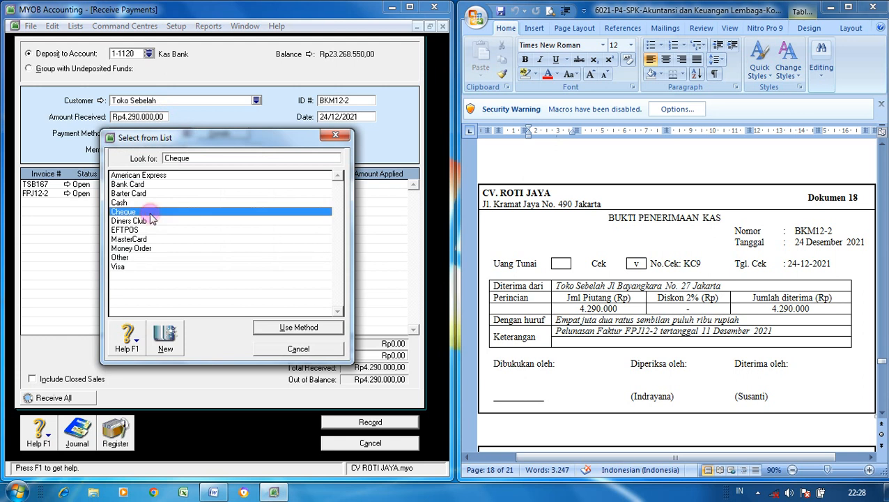
click(265, 327)
click(224, 133)
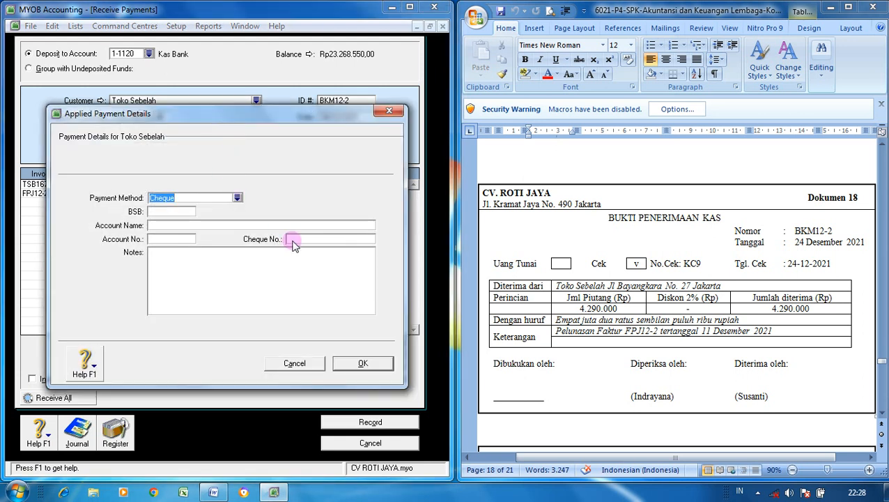
click(293, 240)
click(360, 366)
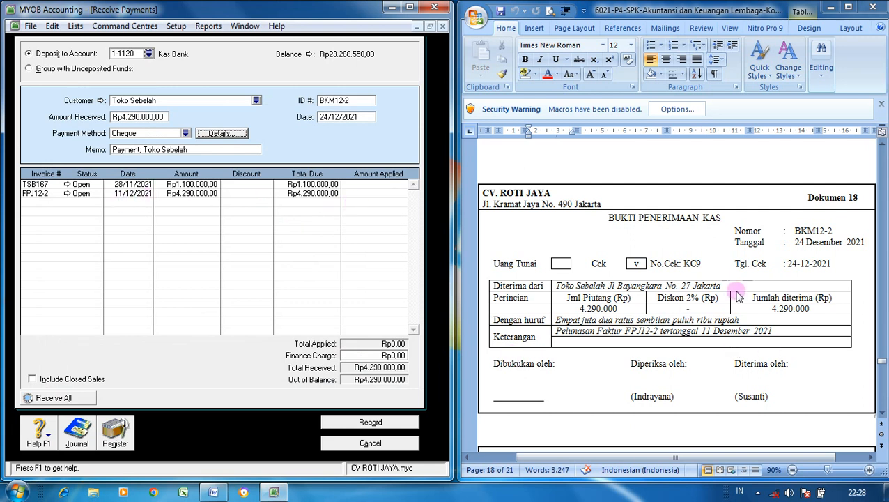
- Apply the 4.290.000 payment to invoice FPJ12-2 and, after reviewing the recap, record the customer receipt and close the form
click(383, 193)
key(Tab)
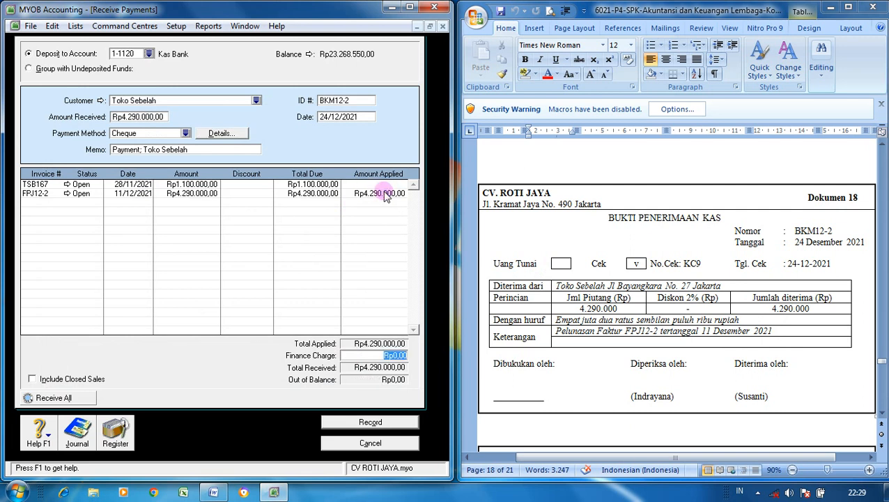
key(ctrl+r)
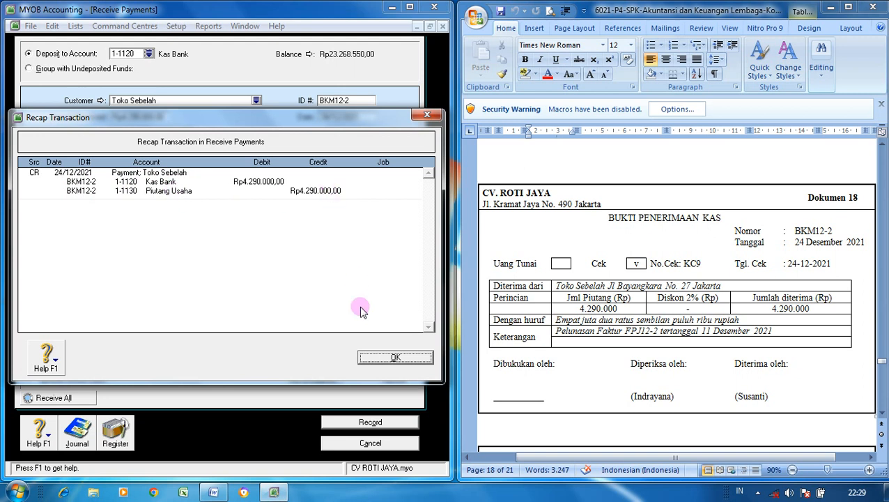
click(395, 358)
click(392, 422)
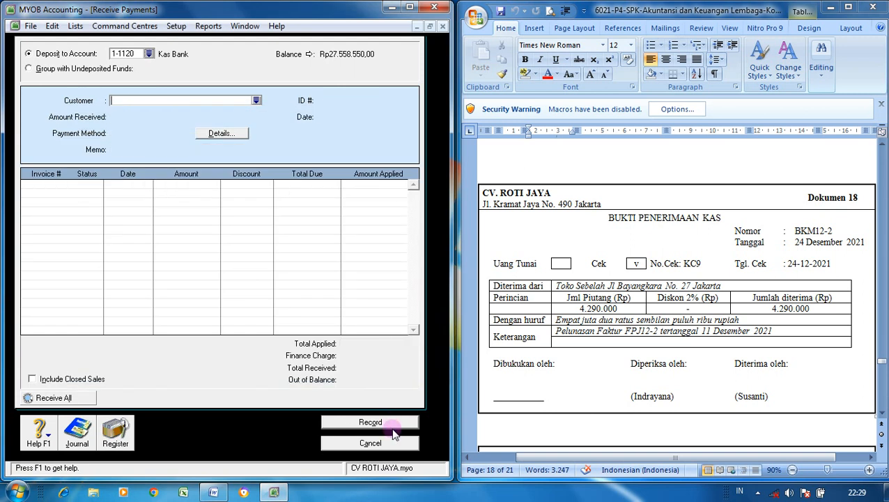
click(394, 441)
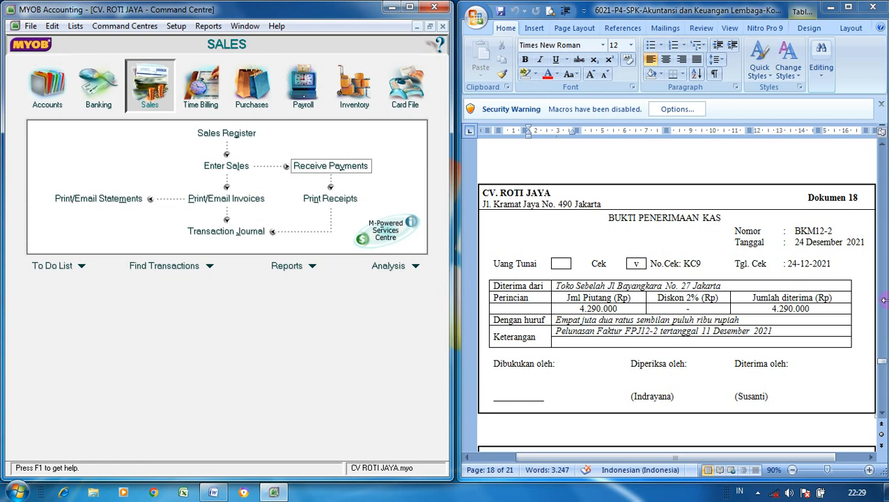
- Bring up Dokumen 19 in the source document and start a Spend Money entry for it
scroll(882, 416, down, 6)
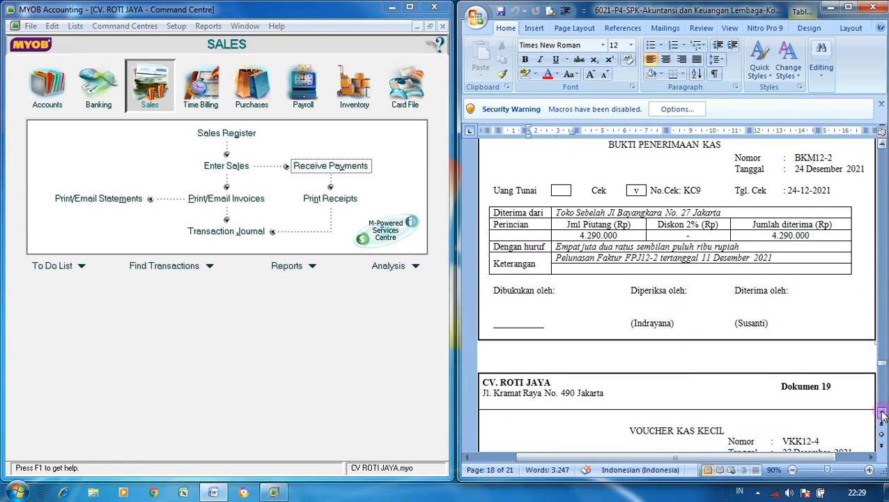
scroll(882, 416, down, 1)
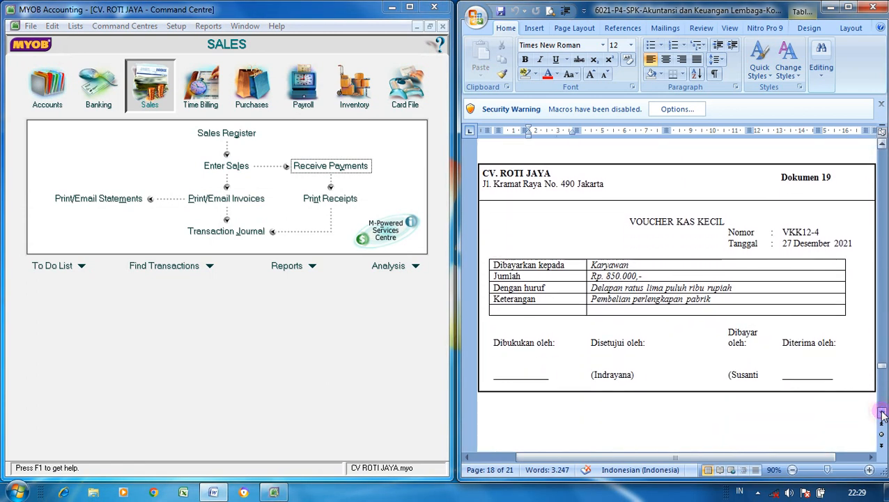
click(276, 198)
click(101, 97)
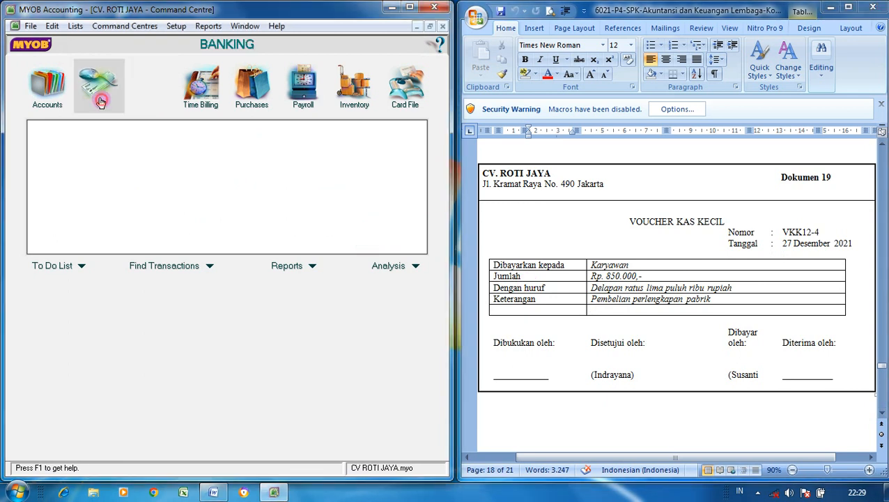
click(112, 144)
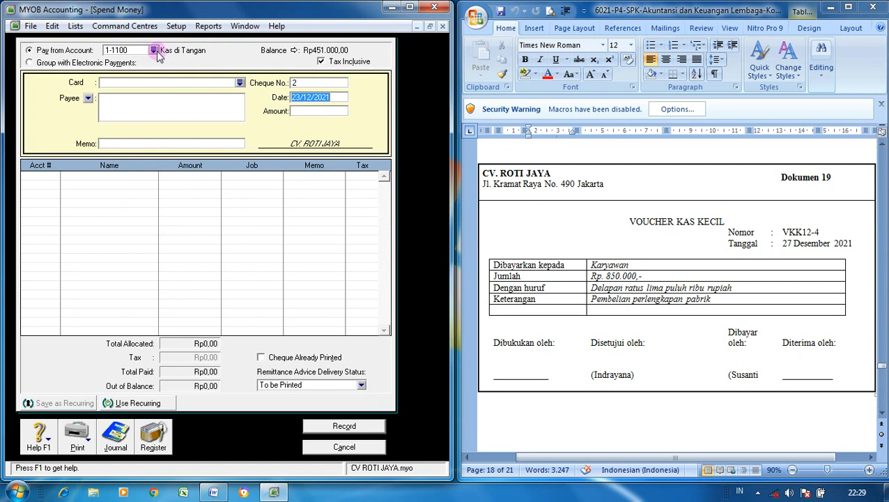
- Set the payment's cheque number to VKK12-4 and its date to 27/12/2021
click(307, 84)
text(VK)
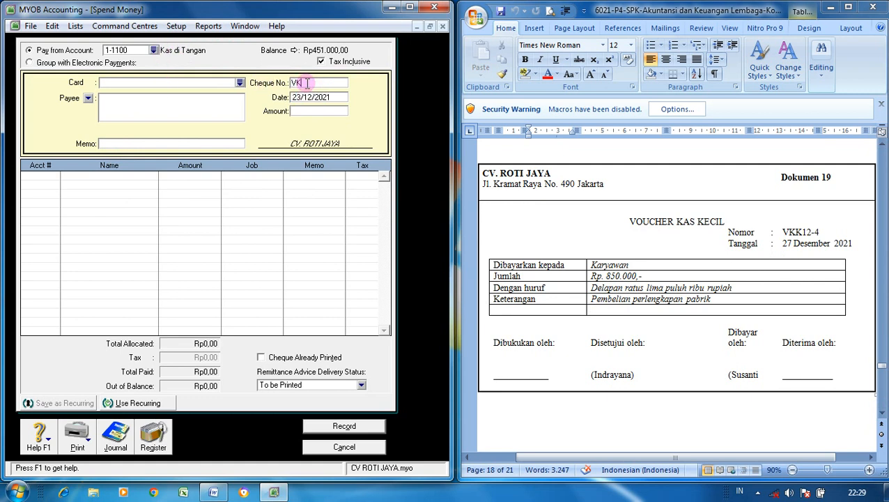
text(K12-4)
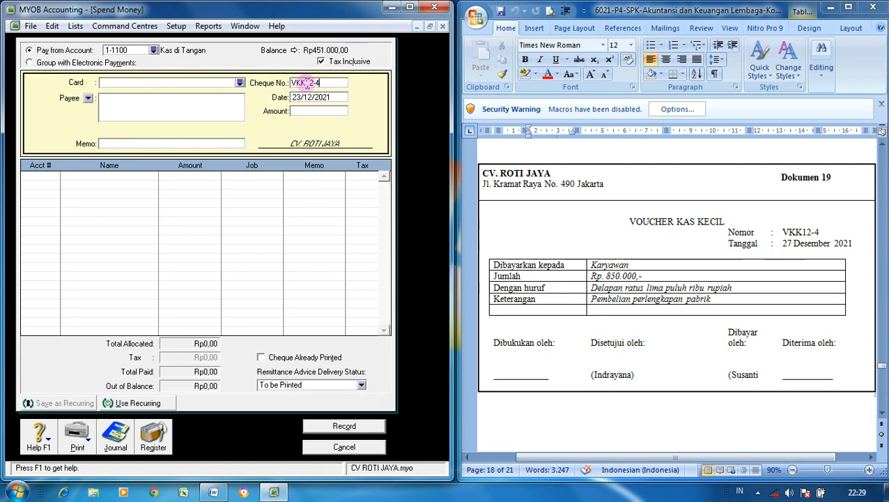
click(305, 98)
click(303, 98)
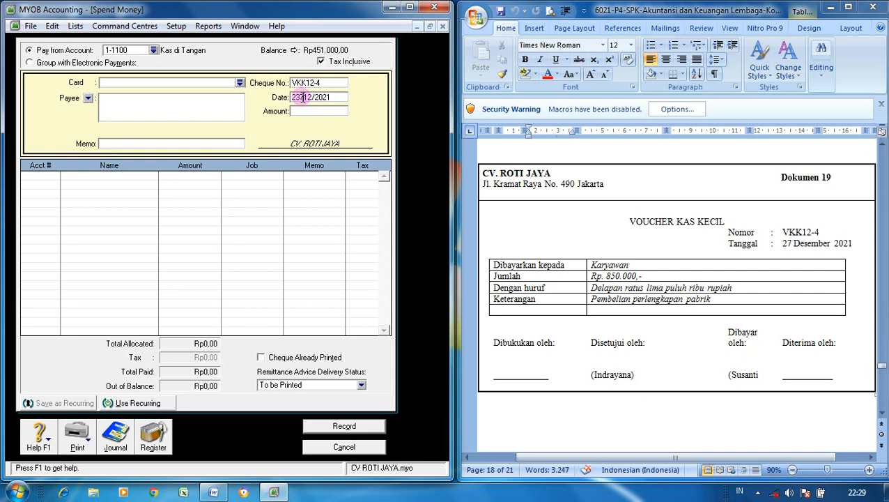
key(BackSpace)
key(BackSpace)
text(7/)
- Set the payment amount to 850.000 and enter the memo "Pembelian Perlengkapan Pabrik"
click(307, 111)
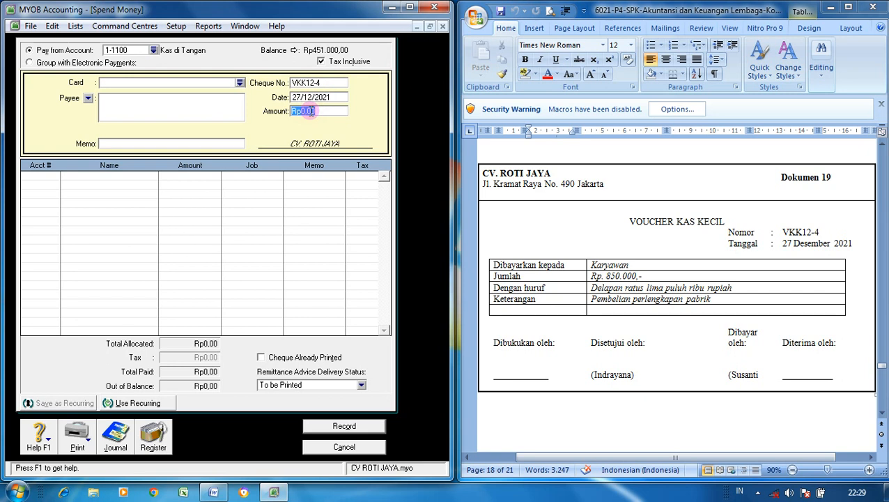
text(8500)
key(Tab)
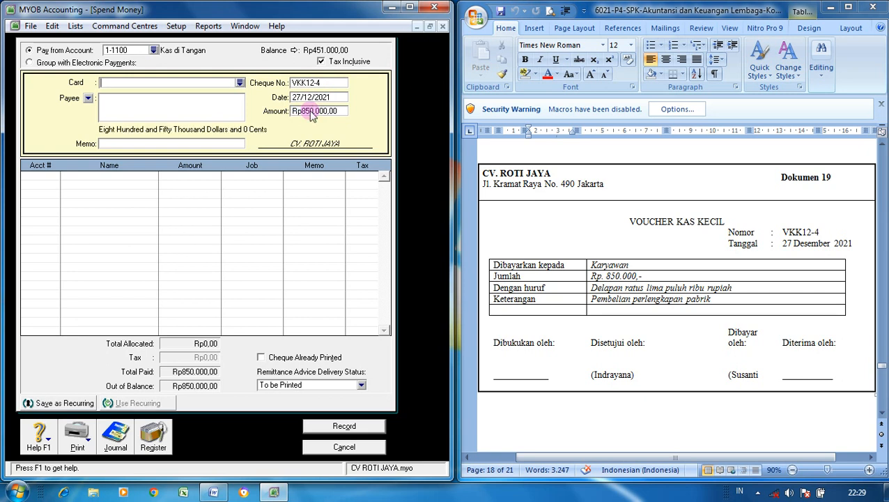
click(238, 143)
text(Pembelian Pe)
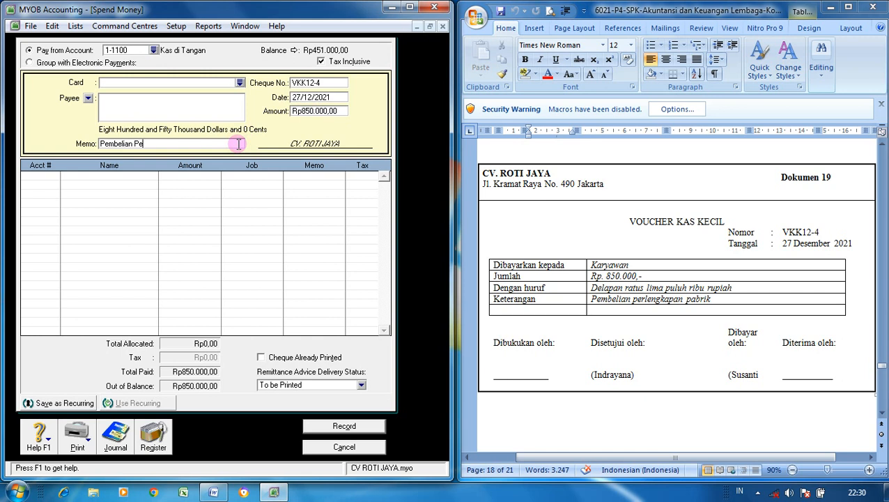
text(rlengkapan Pabrik)
- Allocate the full 850.000 payment to account 1-1310 Perlengkapan Pabrik
click(44, 175)
text(6-)
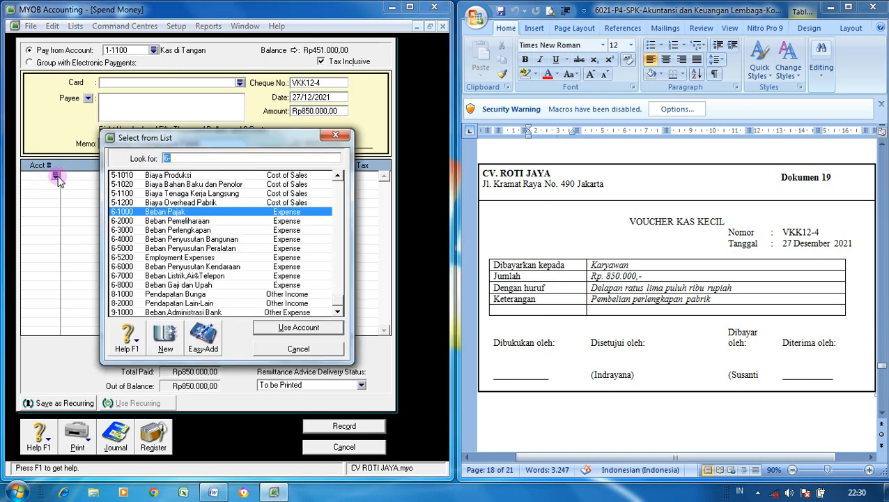
text(1)
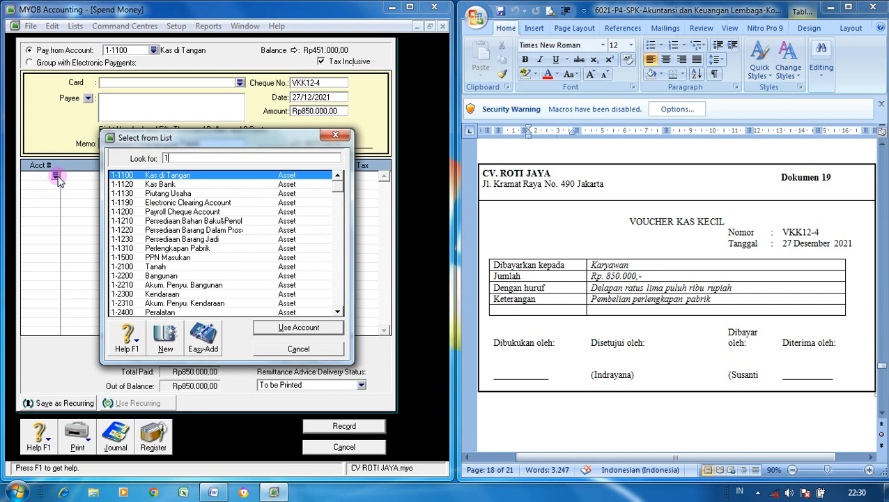
click(183, 248)
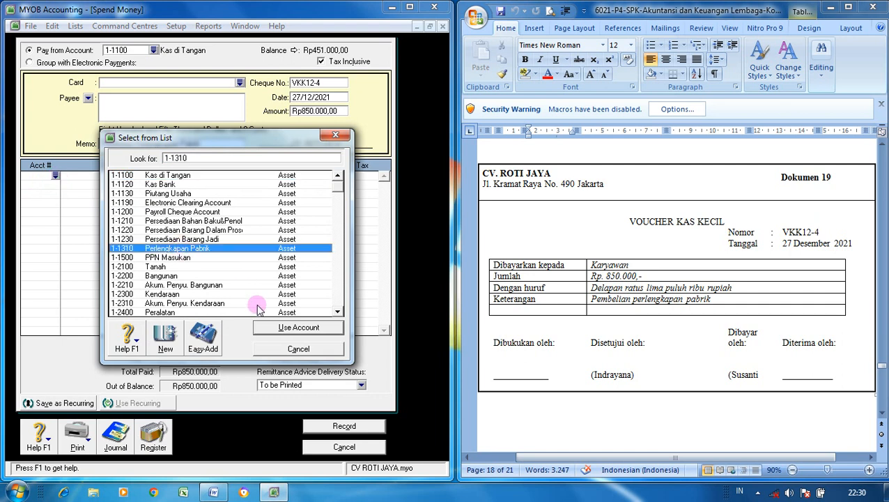
click(275, 329)
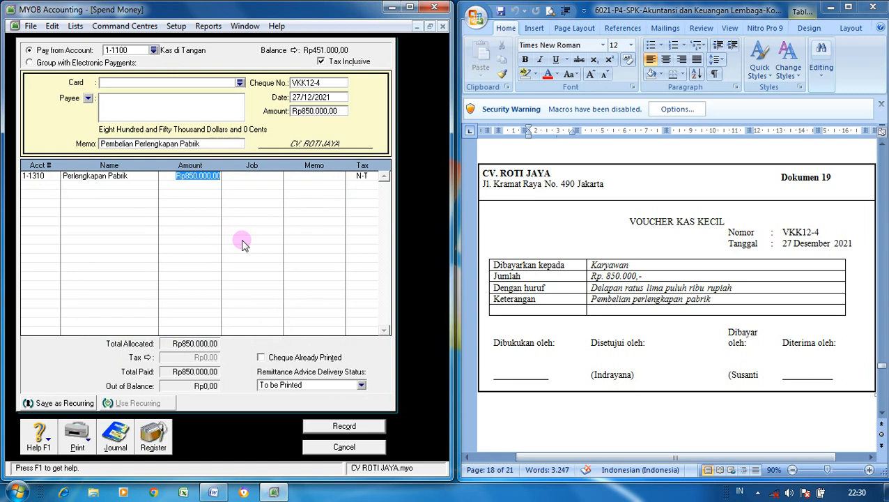
- Review the recap of petty cash payment VKK12-4, record it and close the Spend Money form
key(ctrl+r)
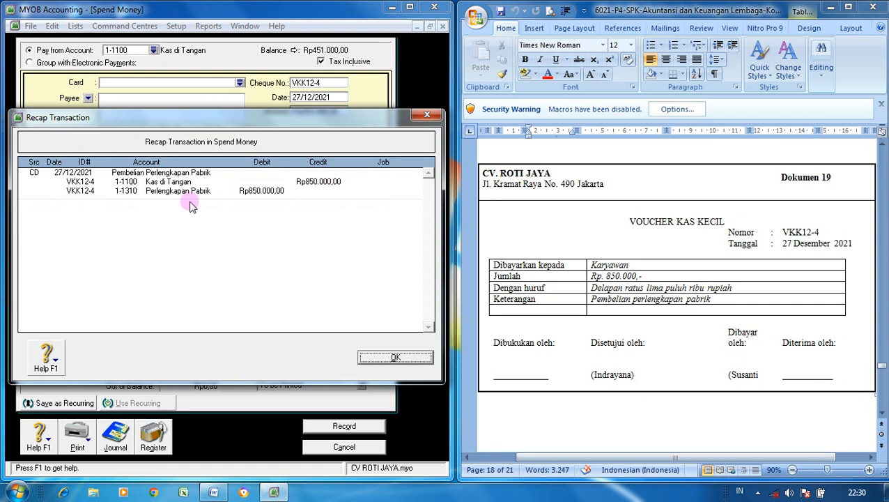
click(369, 357)
click(370, 426)
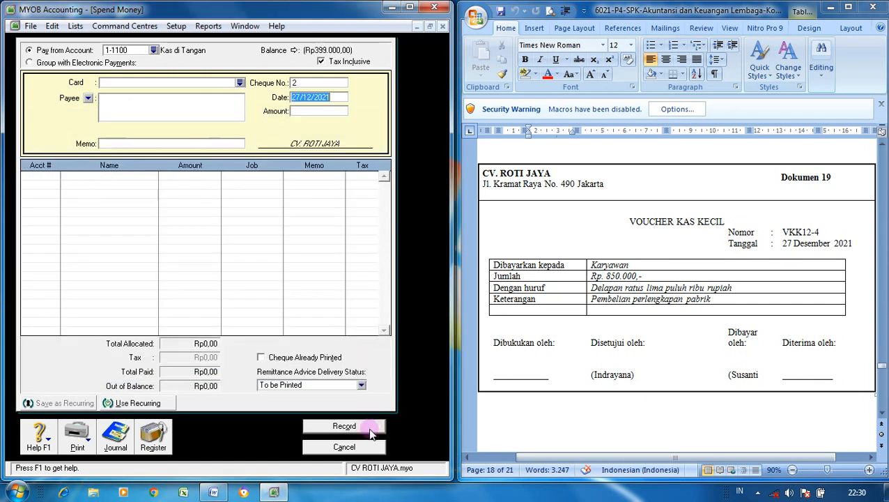
click(371, 448)
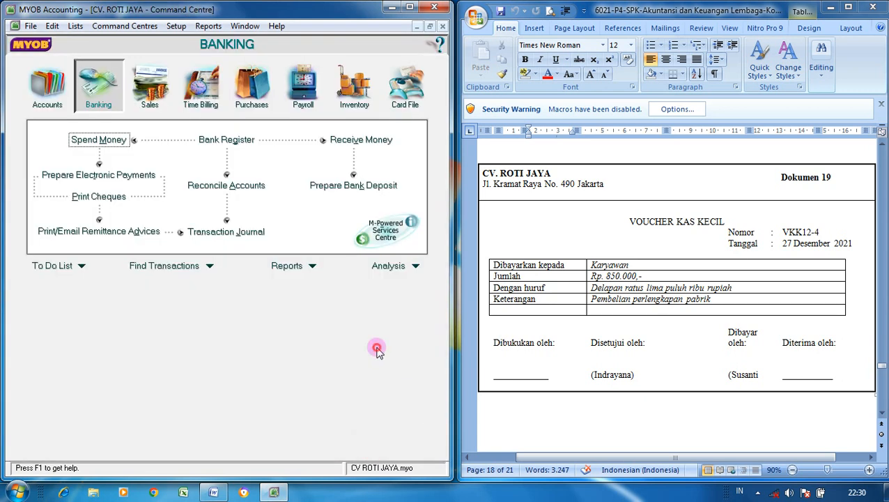
- Bring up Dokumen 20 in the source document and start a new Spend Money entry for the salary payment
click(883, 413)
click(882, 413)
click(882, 413)
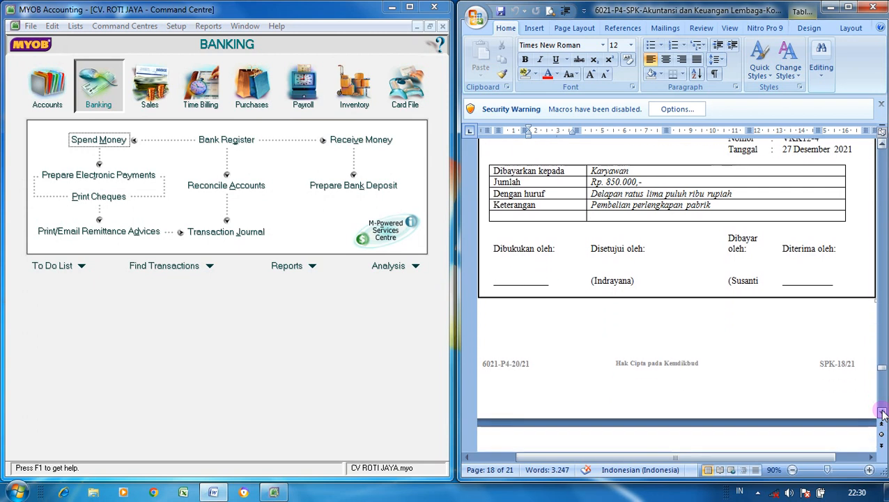
click(882, 414)
click(882, 413)
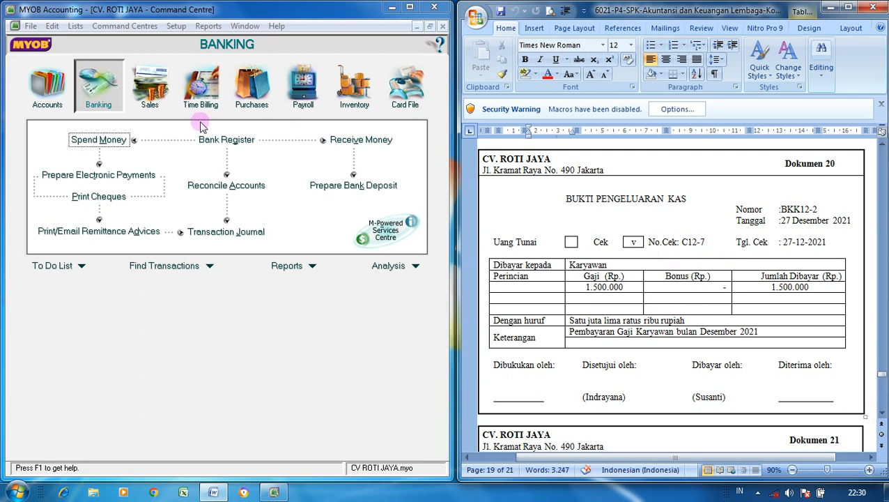
click(111, 139)
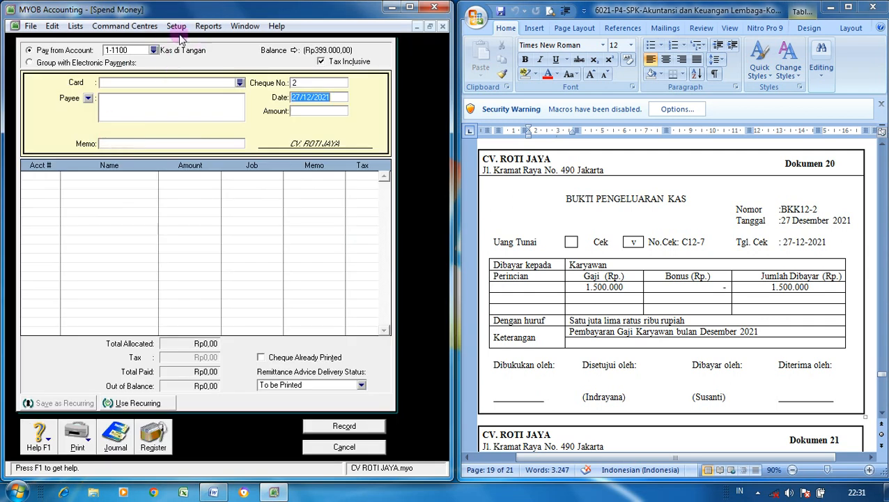
- Pay the salary from account 1-1120 Kas Bank and set the cheque number to C12-7
click(154, 51)
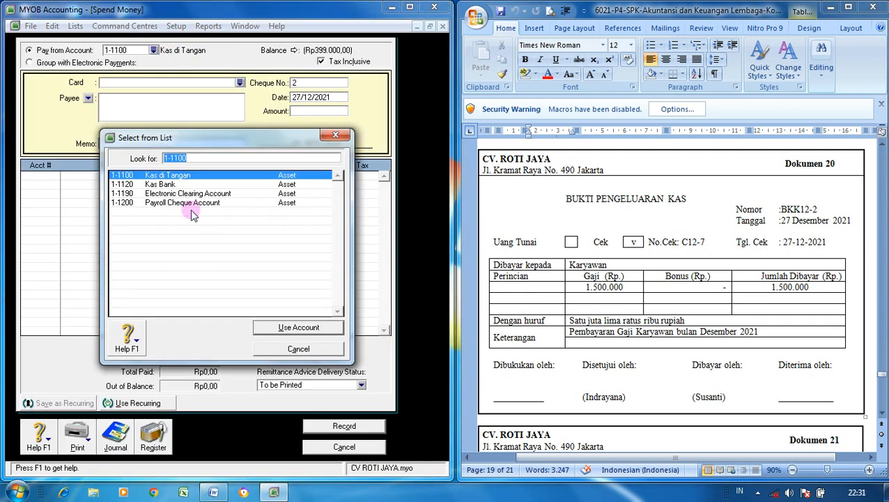
click(205, 185)
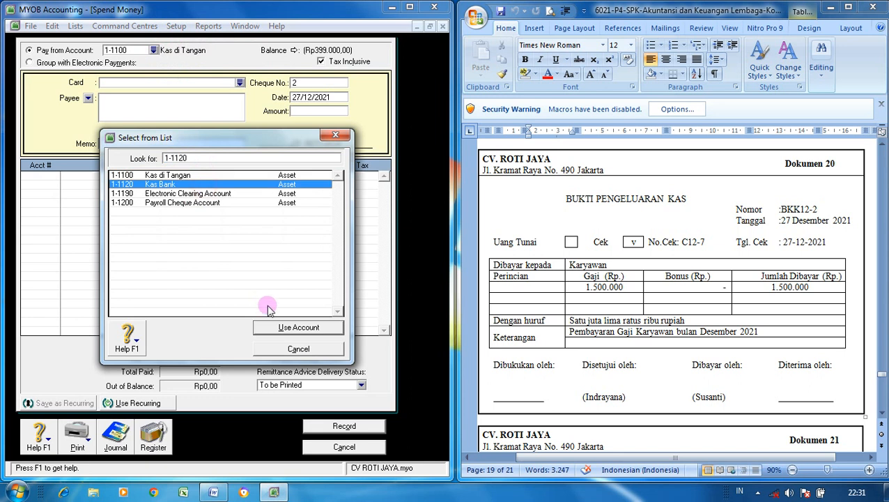
click(276, 329)
click(302, 82)
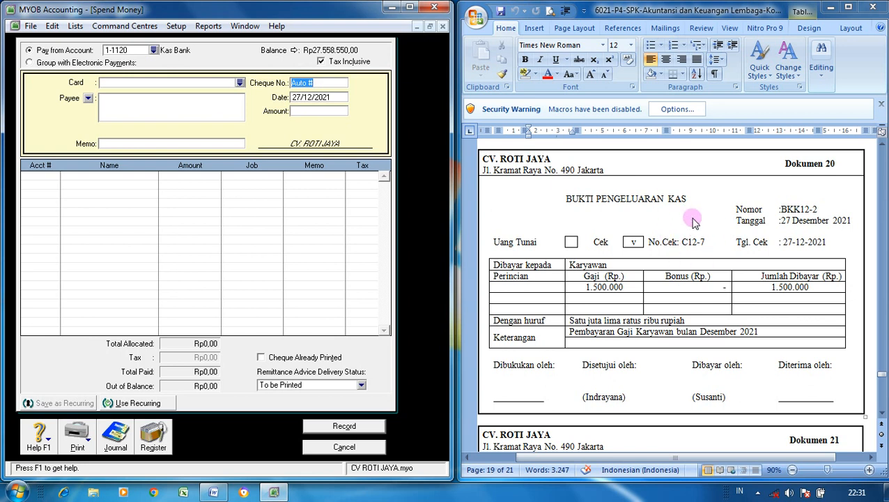
text(C12-7)
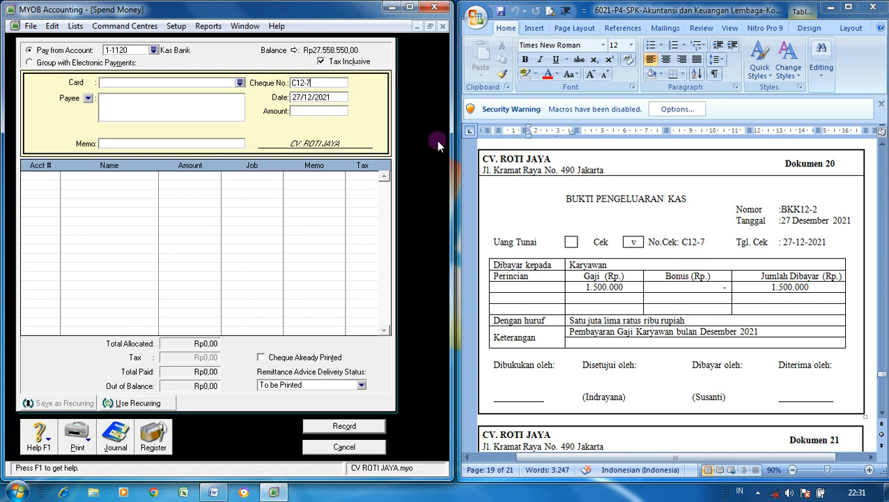
- Set the payment amount to 1.500.000 and enter the memo "Pembayaran Gaji Karyawan Bulan Des 2021"
click(302, 98)
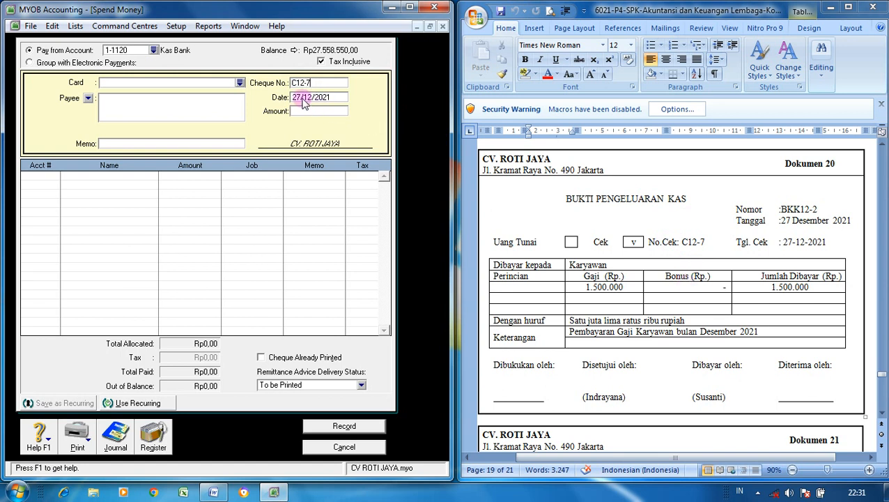
click(305, 112)
text(1.500.000)
key(Tab)
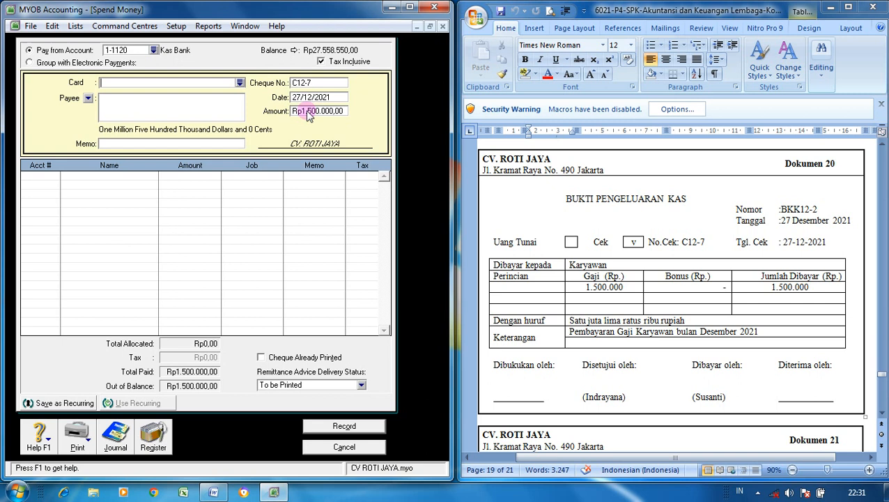
click(195, 146)
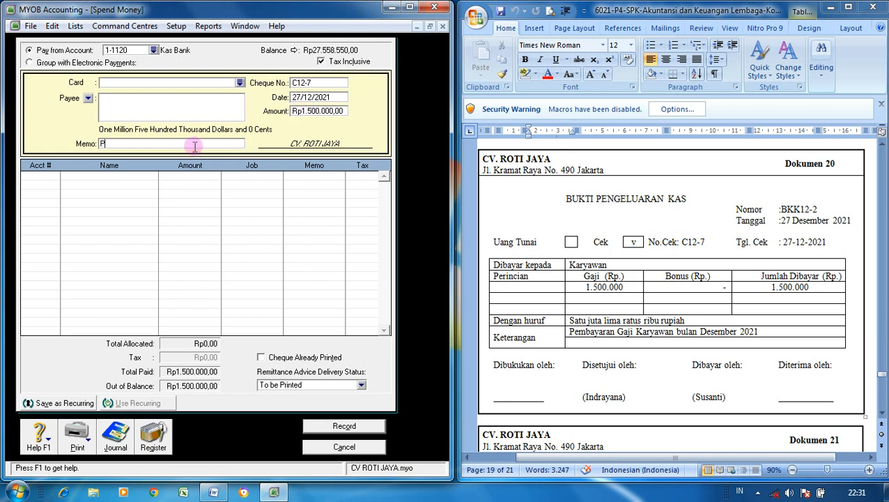
text(Pembayaran Gaji Karyawan Bulan Des 2021)
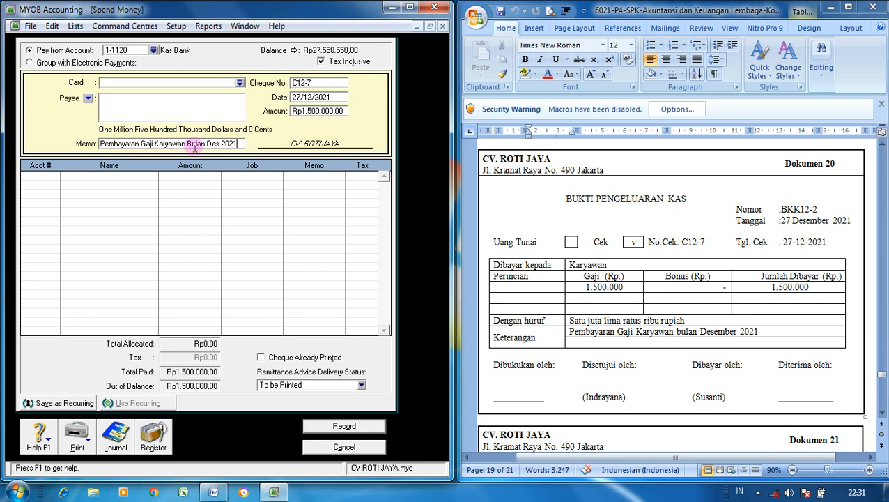
- Create a new Expense detail account numbered 6-9000 and named "Beban Gaji Karyawan" from the allocation line's account list
click(50, 176)
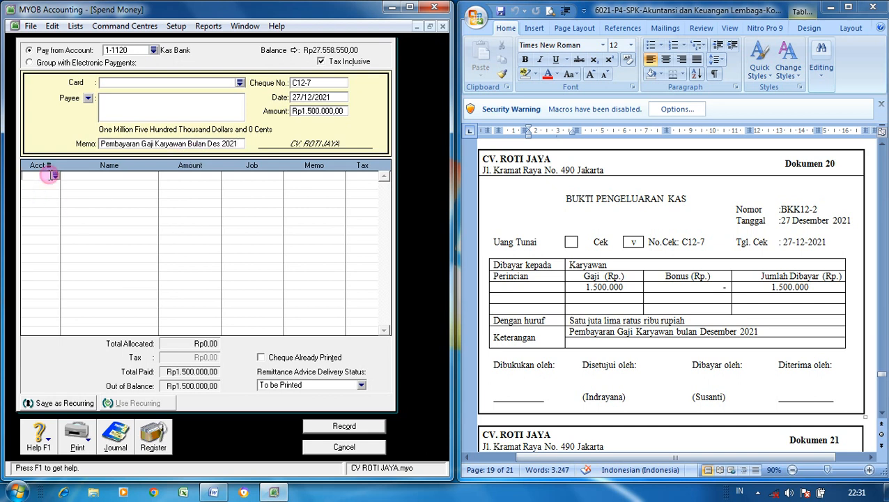
text(6-)
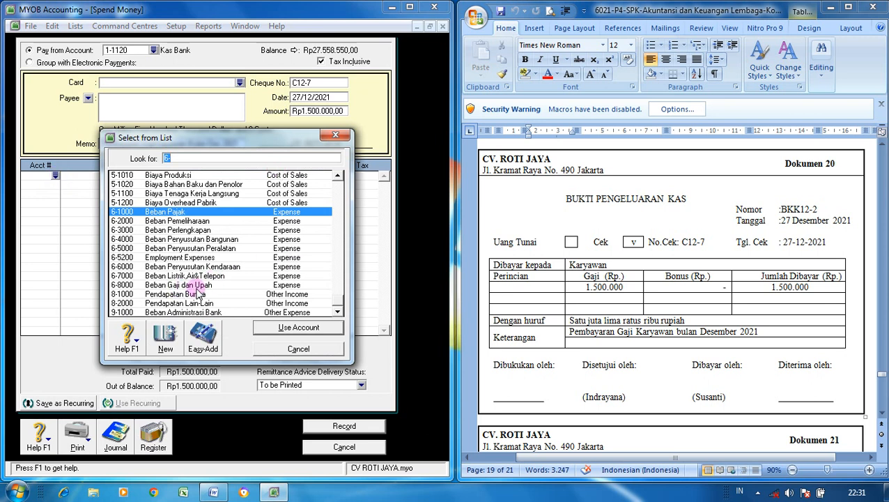
click(166, 342)
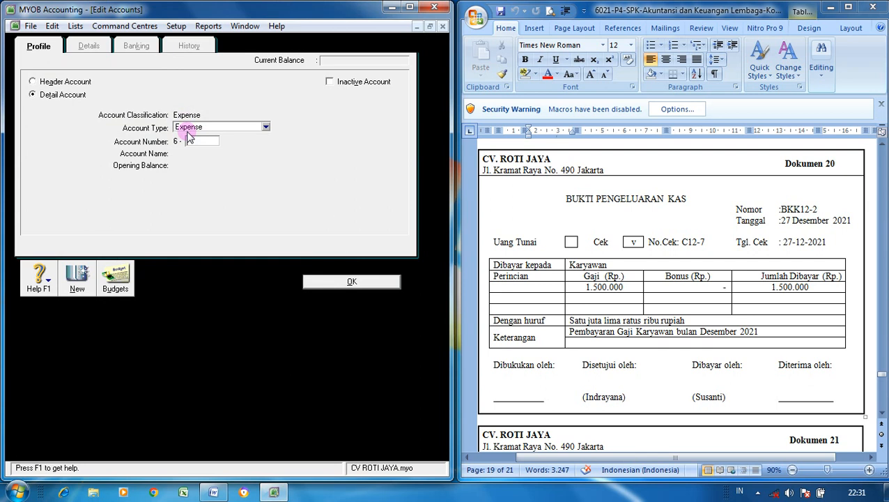
text(5000)
key(Tab)
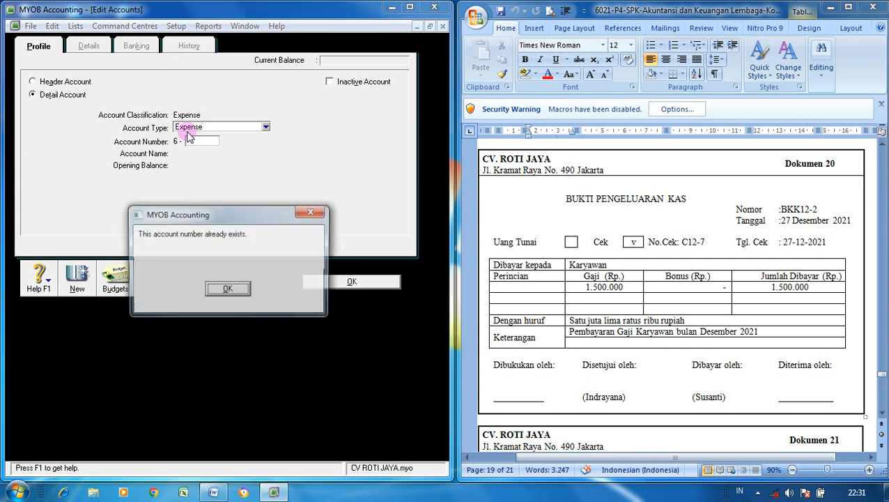
click(224, 286)
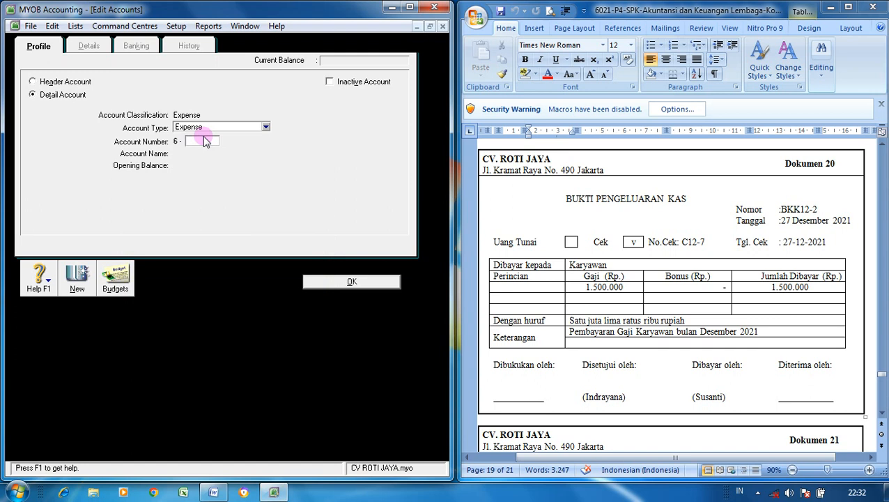
text(9000)
key(Tab)
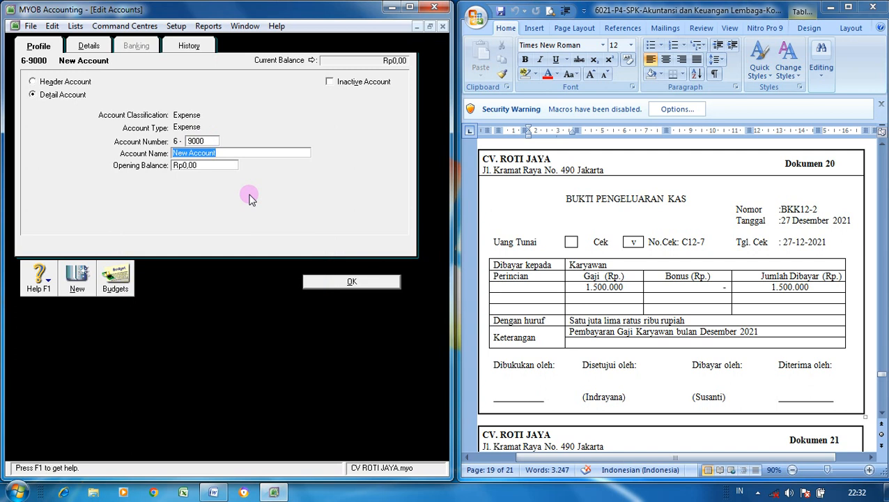
text(Beban Gaji Karyawan)
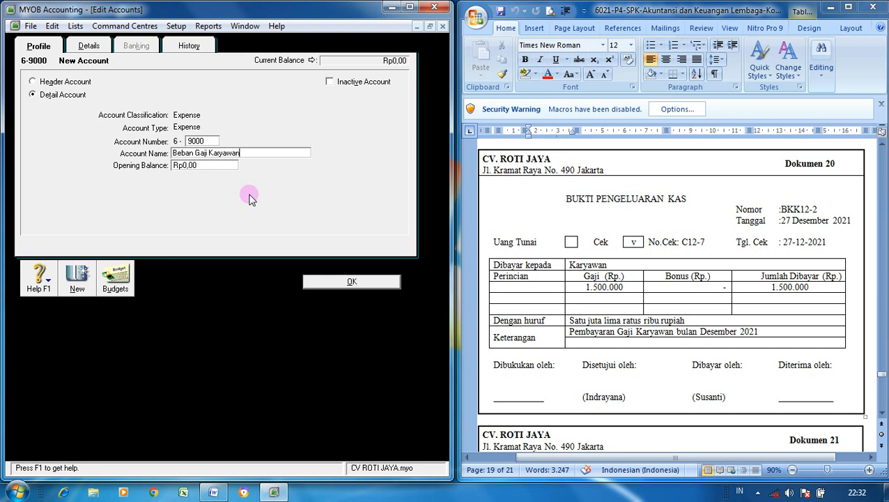
click(328, 282)
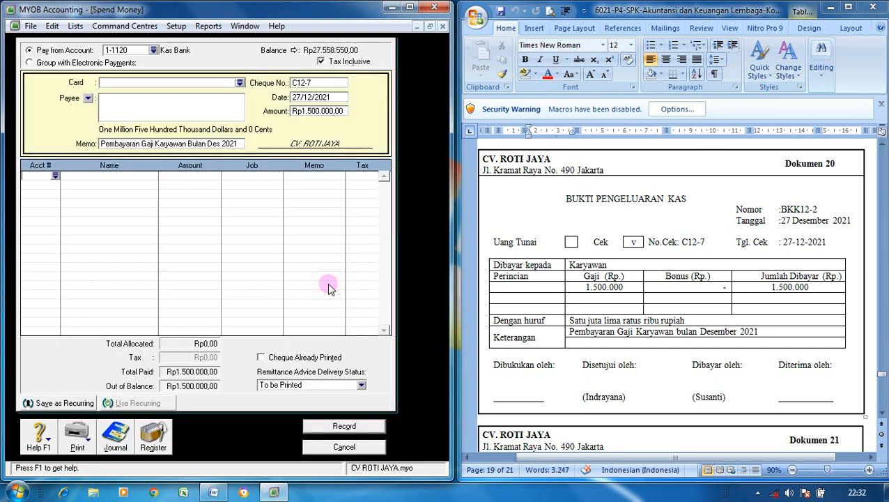
- Allocate the full 1.500.000 payment to account 6-9000 Beban Gaji Karyawan
click(55, 176)
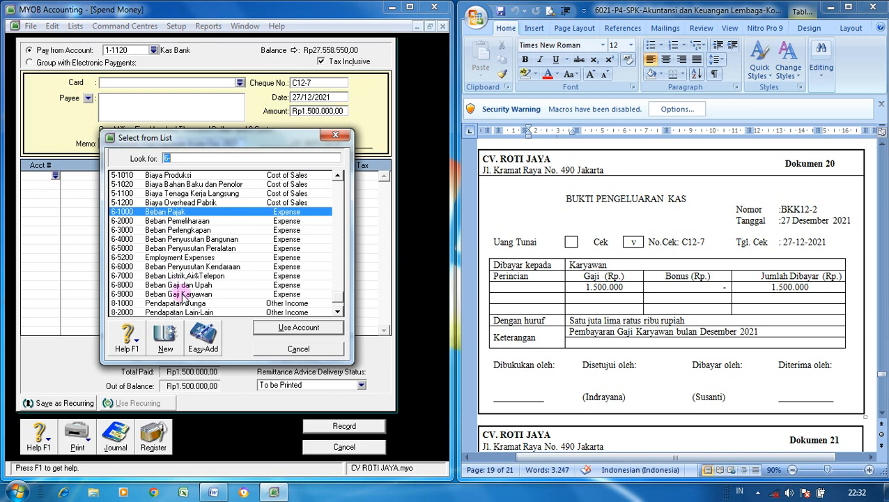
click(180, 294)
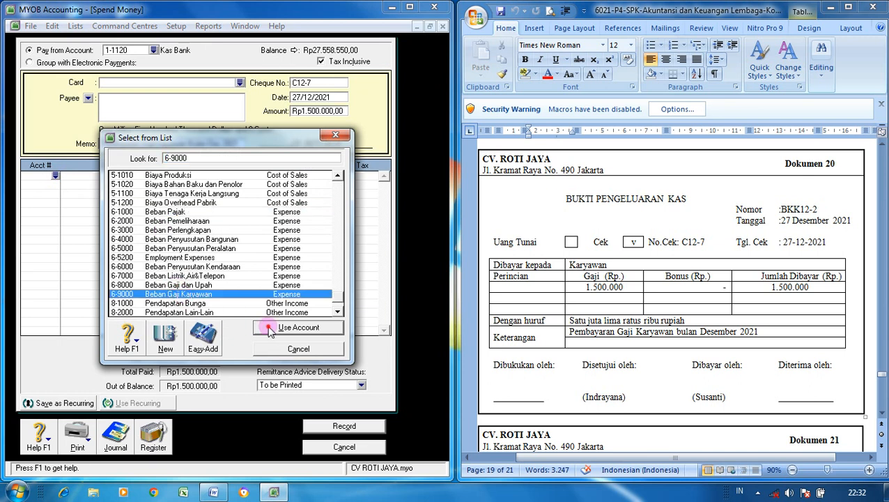
click(271, 327)
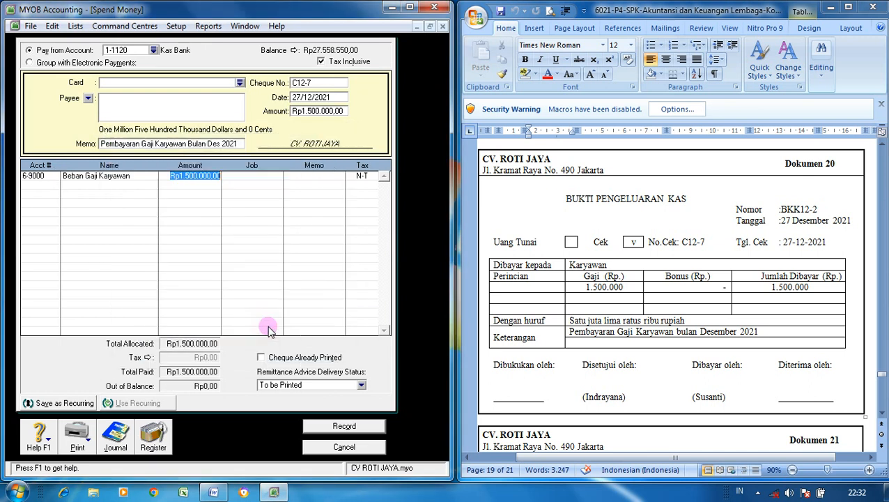
click(236, 238)
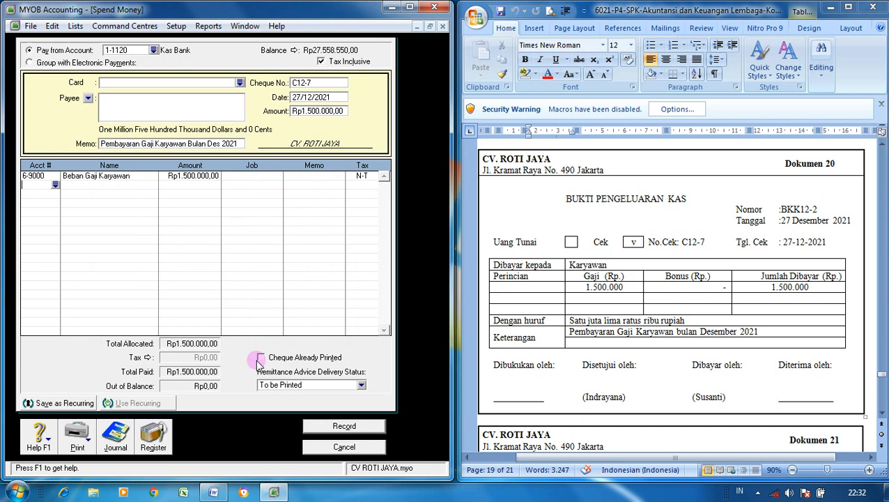
- Review the recap of salary payment C12-7, record it and close the Spend Money form
key(ctrl+r)
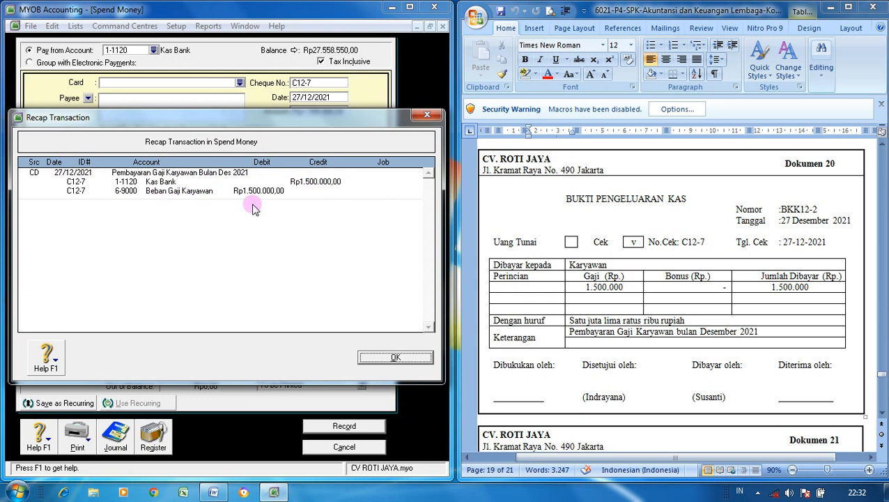
click(374, 360)
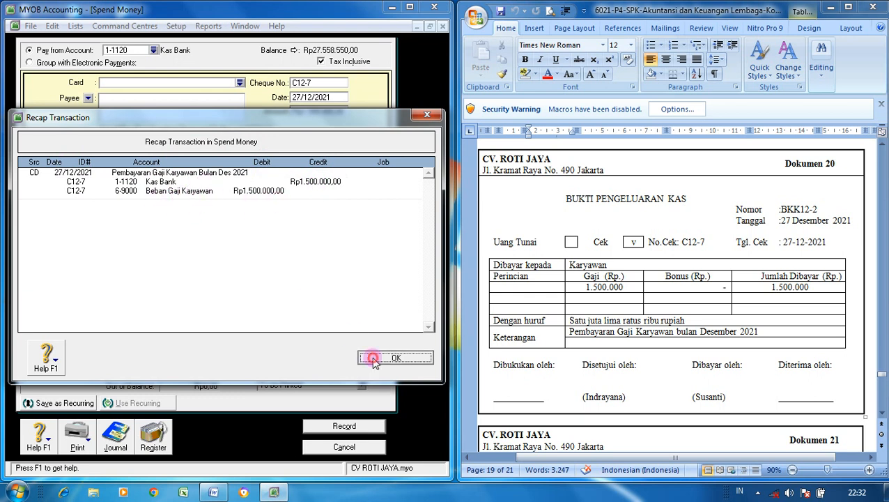
click(363, 427)
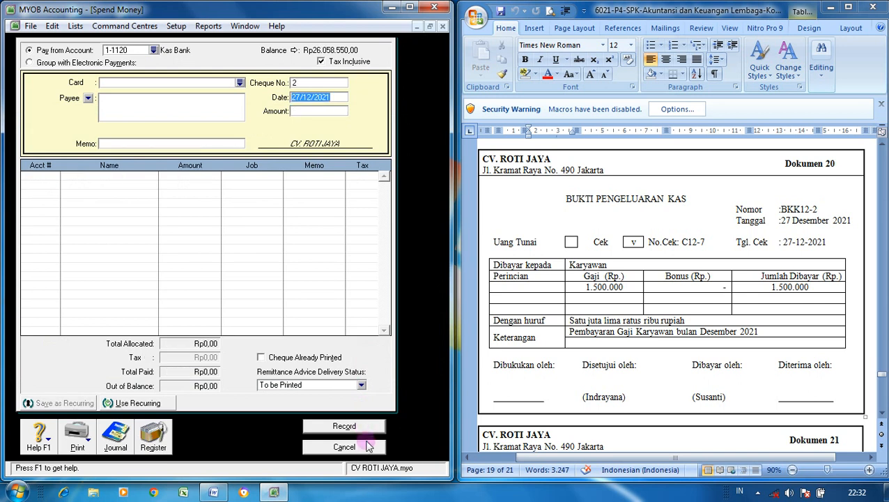
click(363, 444)
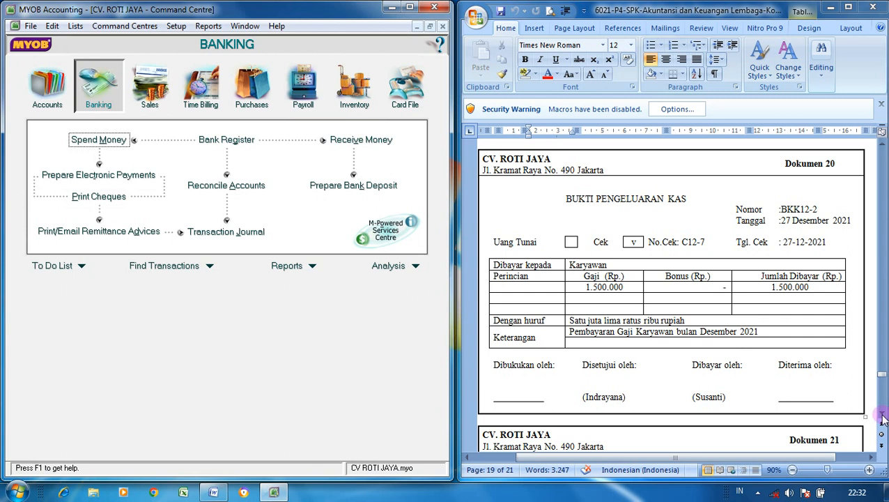
- Bring up Dokumen 21 and start a new Spend Money entry with cheque number C12-8 and date 30/12/2021
scroll(883, 418, down, 6)
scroll(882, 416, down, 5)
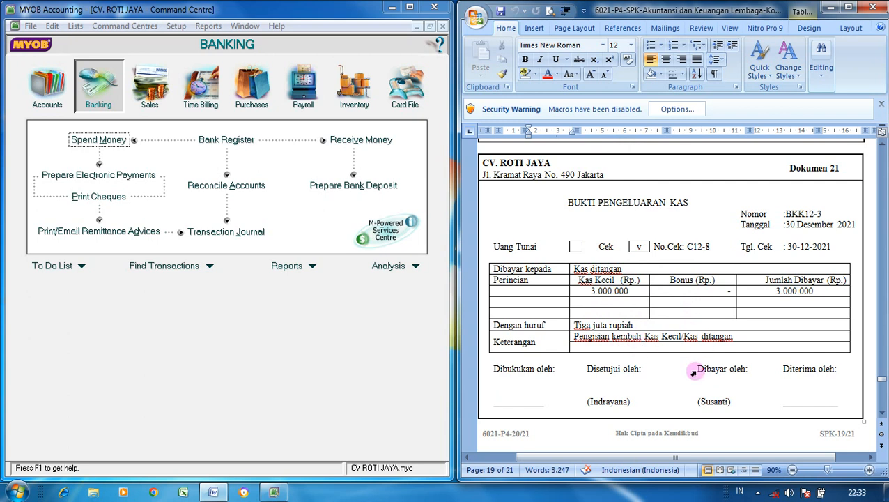
click(113, 141)
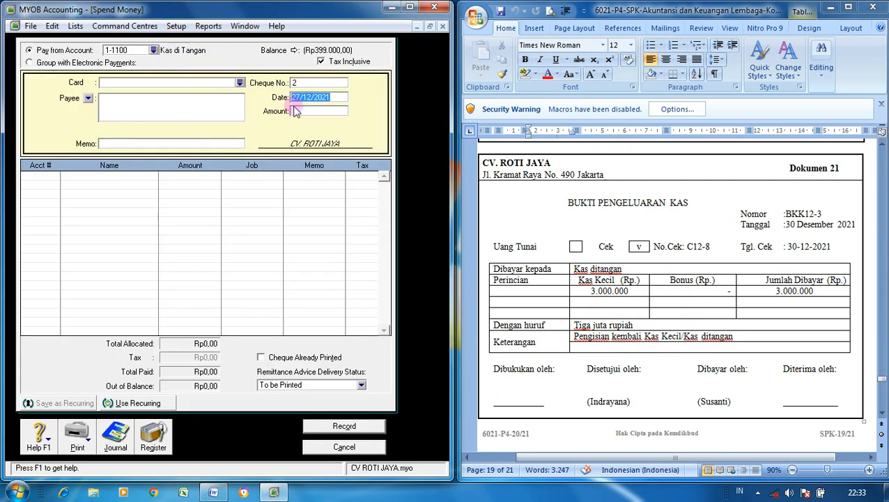
click(310, 85)
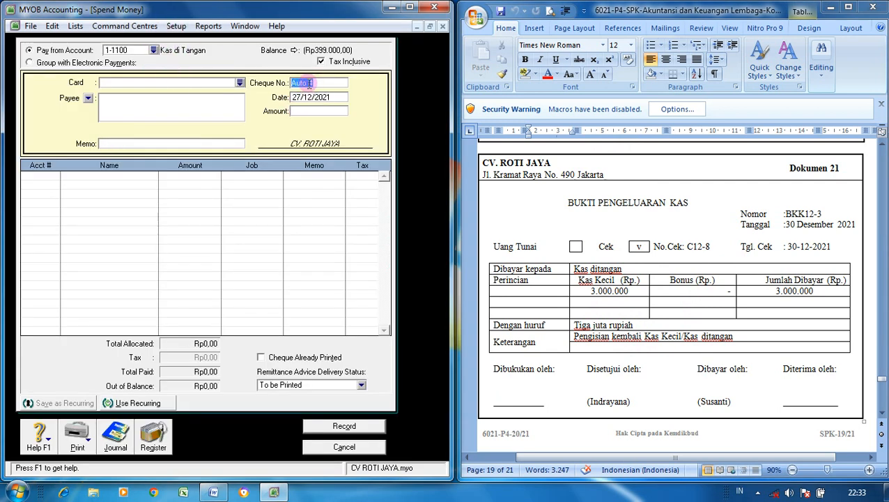
text(C12-8)
click(296, 98)
text(30/12/2021)
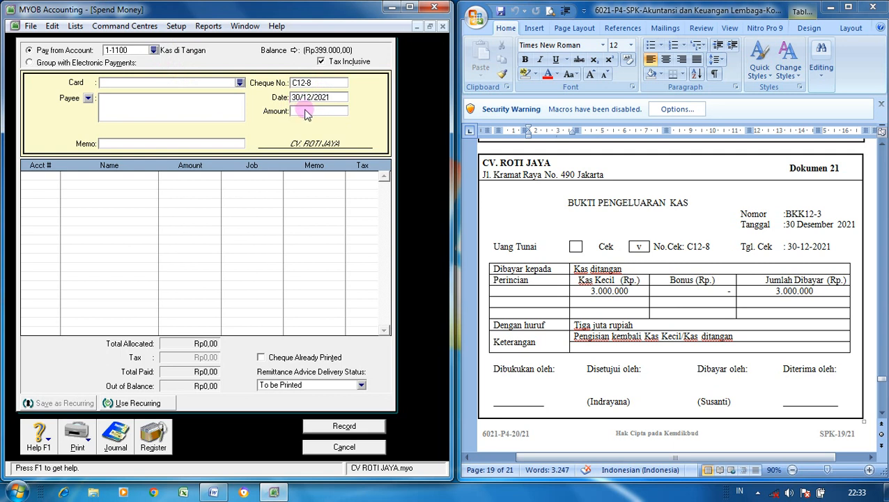
- Set the payment amount to 3.000.000 and enter the memo "Pengisian Kembali Kas di Tangan"
click(304, 111)
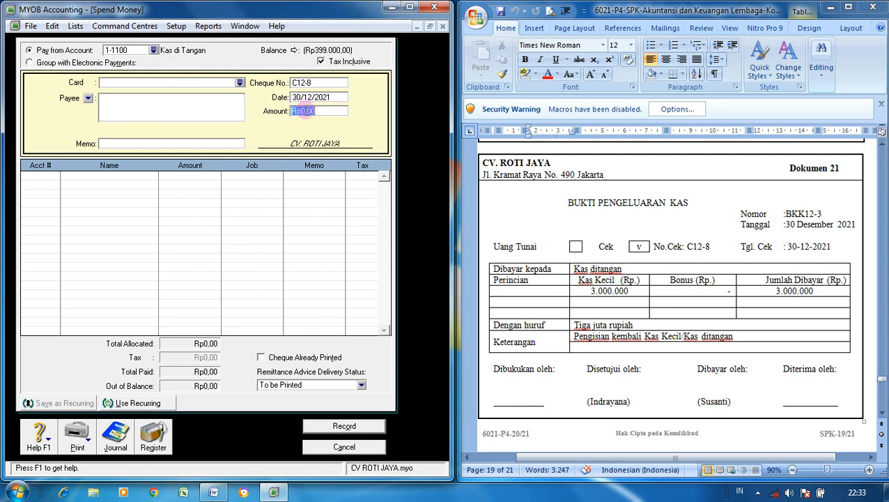
text(3000000)
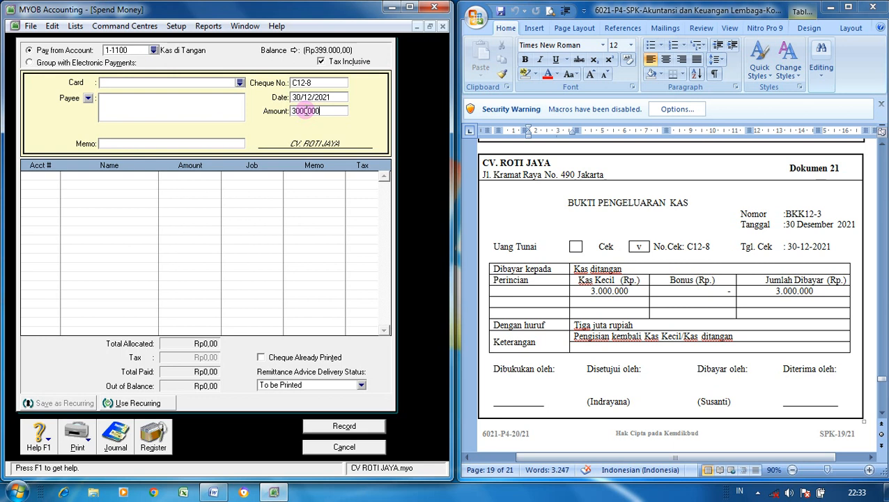
key(Tab)
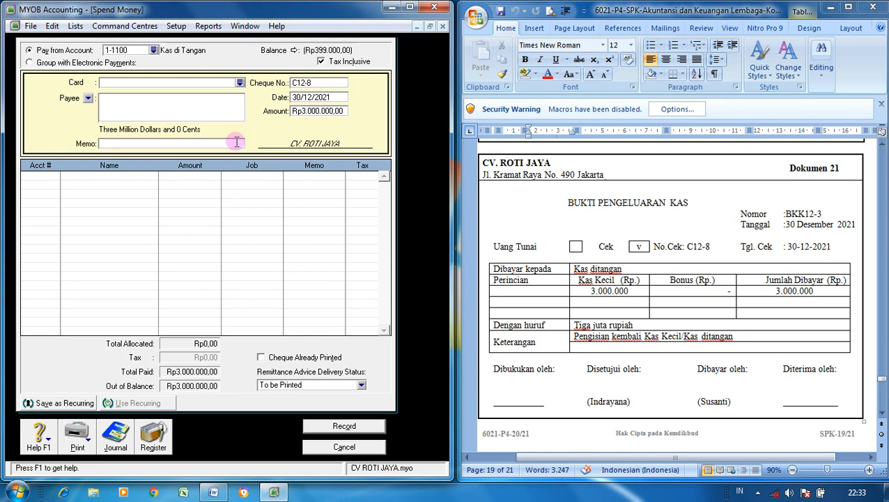
text(Pengisian Kembali Kas di Y)
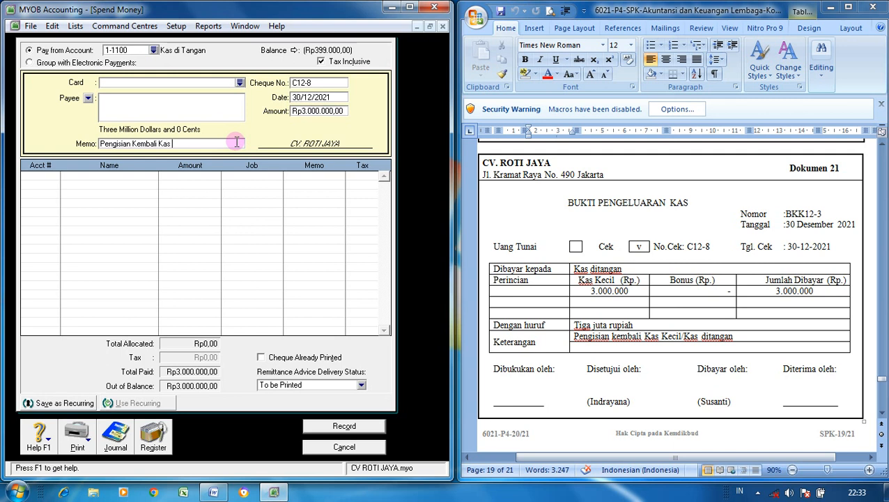
key(BackSpace)
text(Tangan)
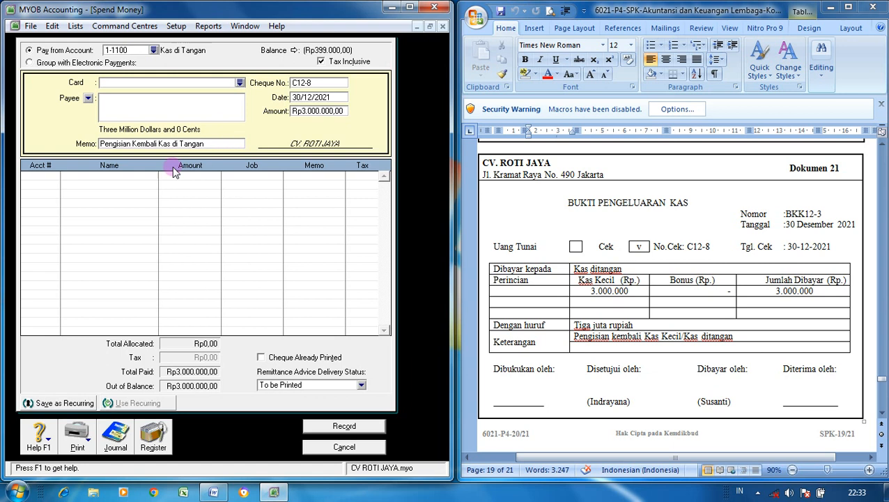
- Allocate the full 3.000.000 payment to account 1-1100 Kas di Tangan and review the transaction recap
click(54, 176)
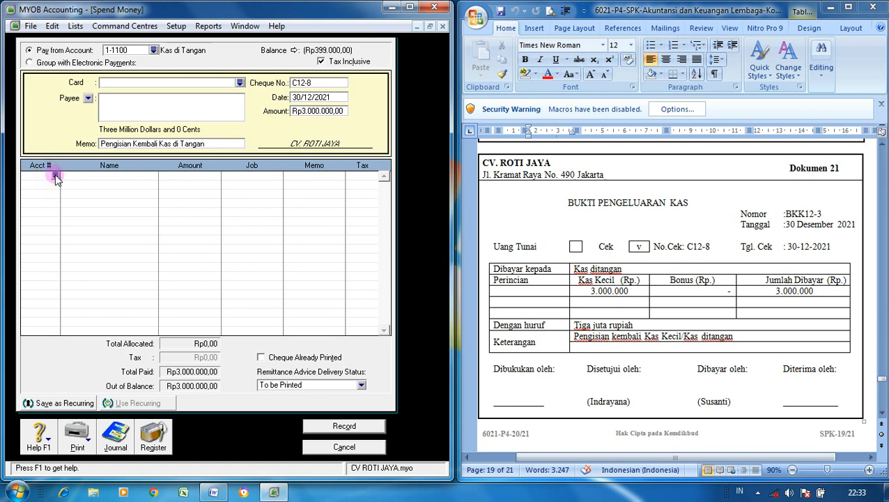
text(6-)
text(1)
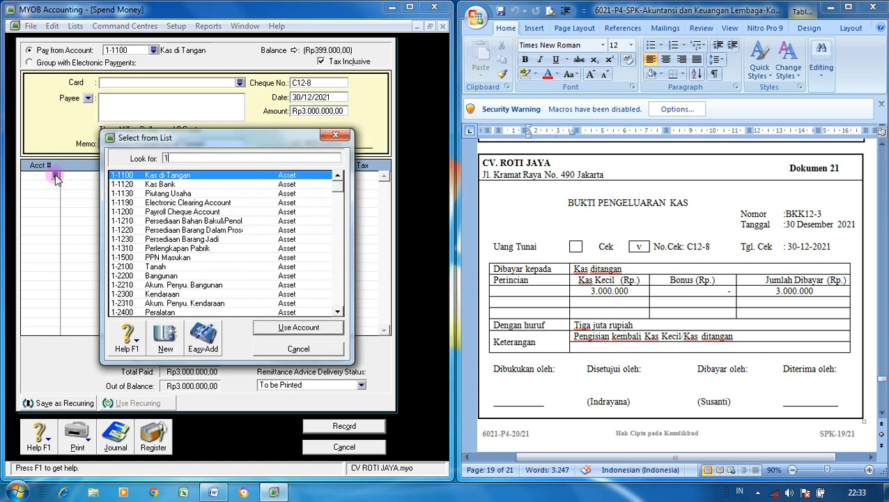
click(269, 328)
key(Return)
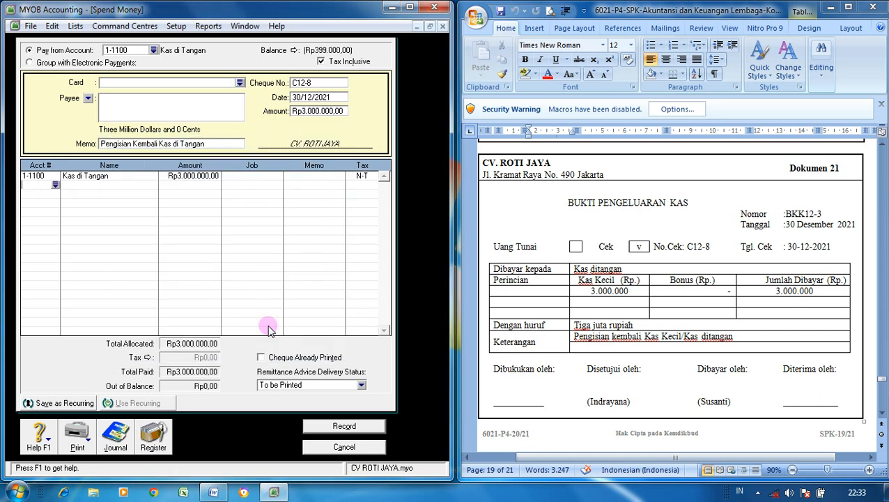
key(ctrl+r)
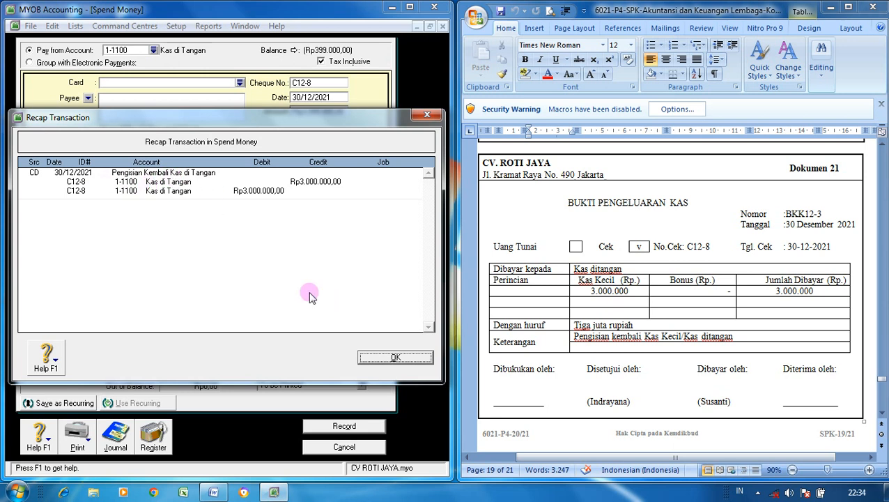
click(392, 357)
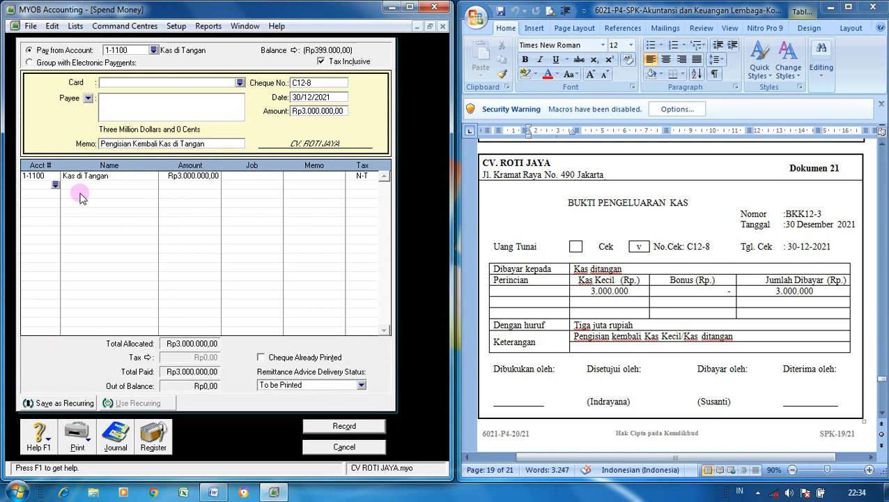
click(50, 175)
click(56, 177)
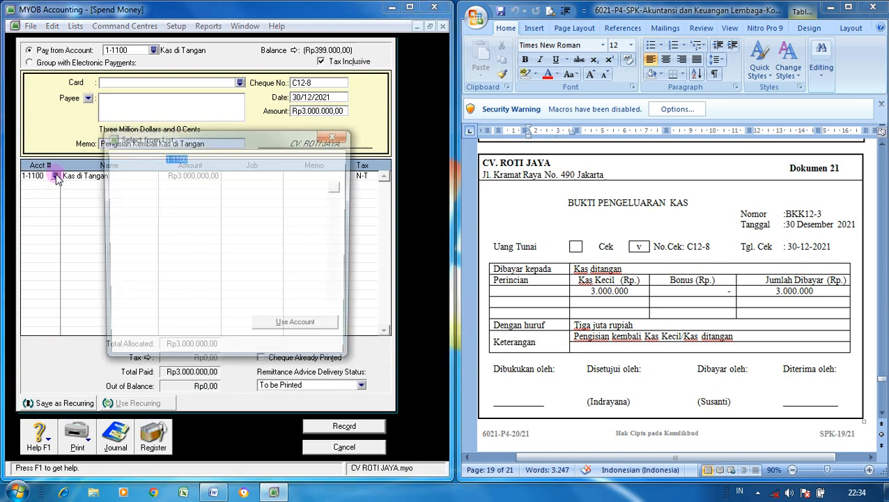
click(296, 349)
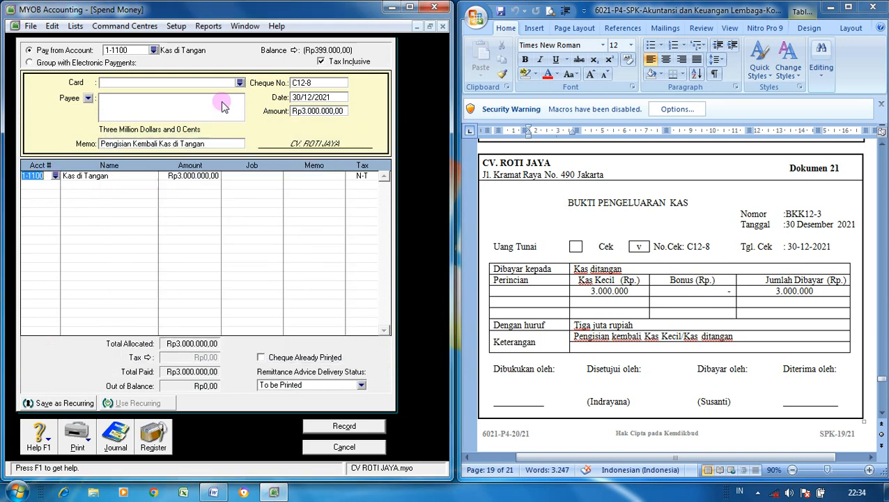
- Change the account the payment is made from to 1-1120 Kas Bank
click(153, 51)
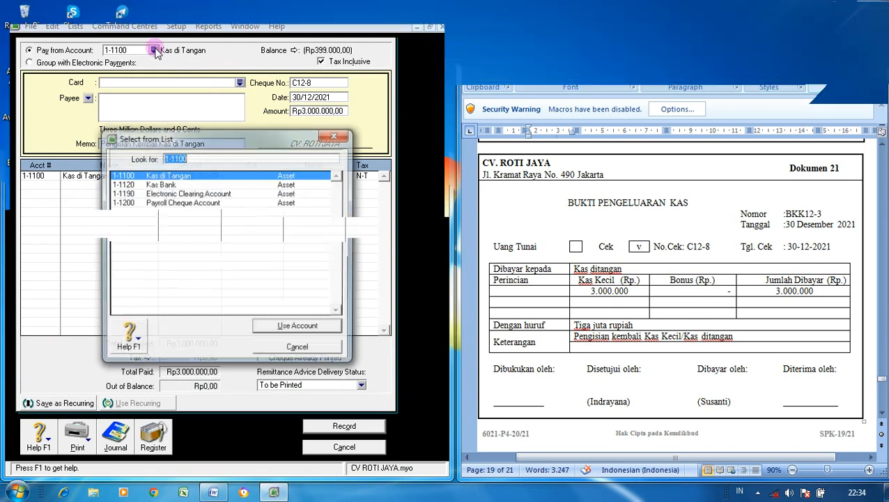
click(199, 185)
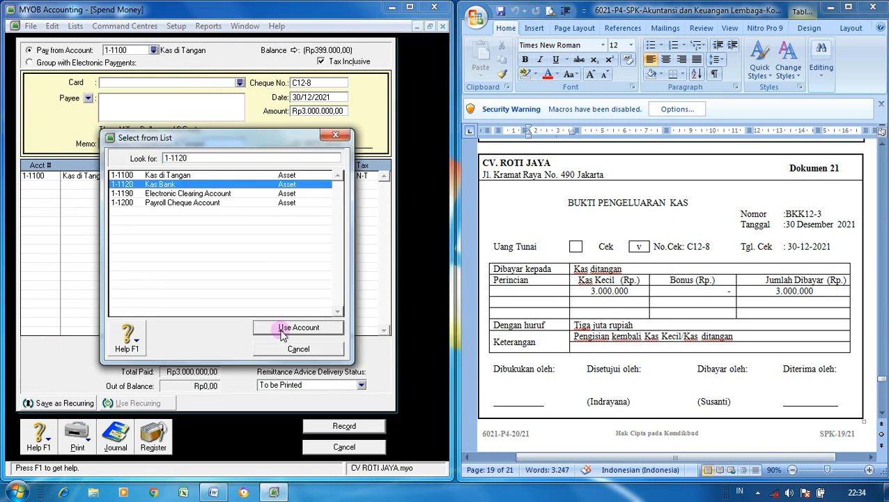
click(279, 327)
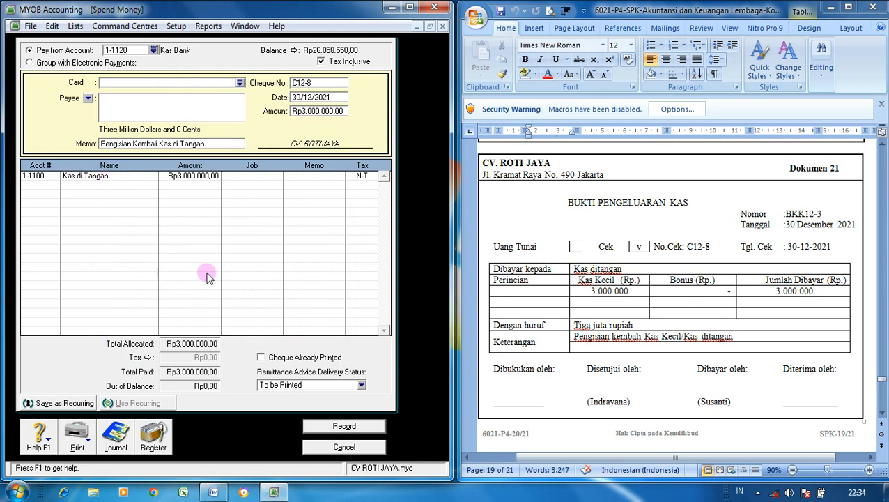
- Review the recap of cash refill payment C12-8, record it and close the Spend Money form
key(ctrl+r)
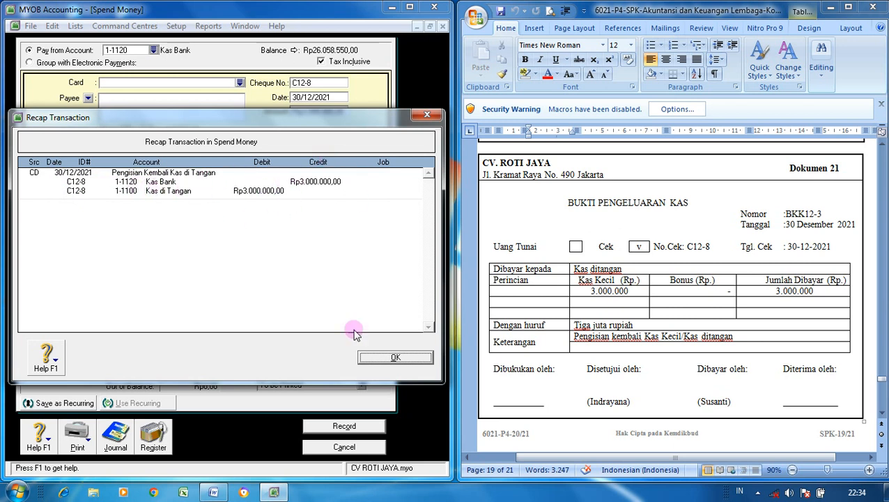
click(372, 357)
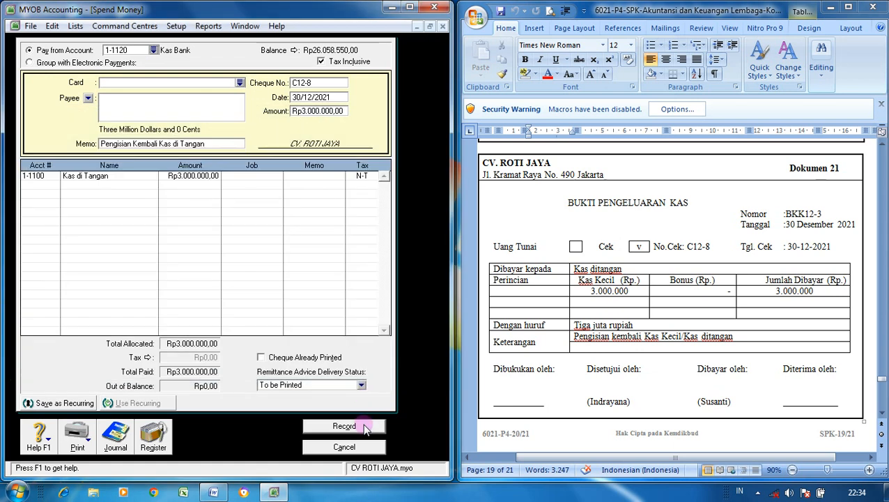
click(364, 426)
click(365, 447)
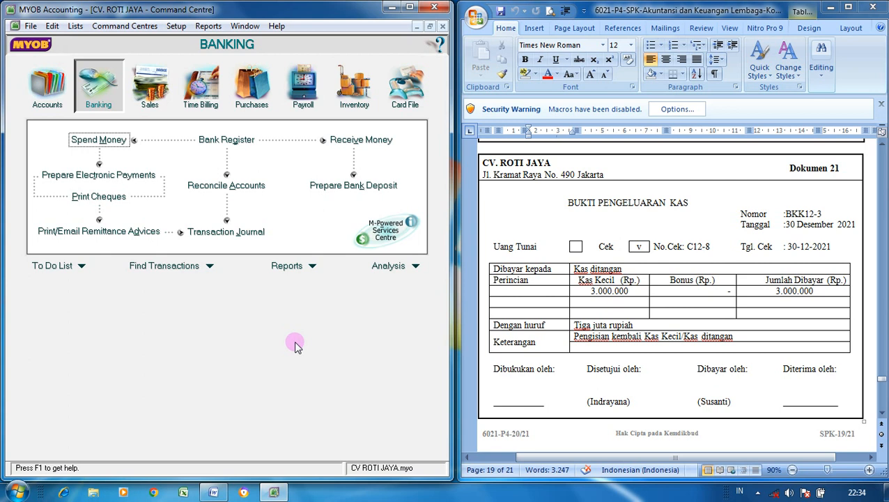
- Display the December Trial Balance for FY 2021, check the Kas di Tangan and Kas Bank balances, and close the reports
click(213, 28)
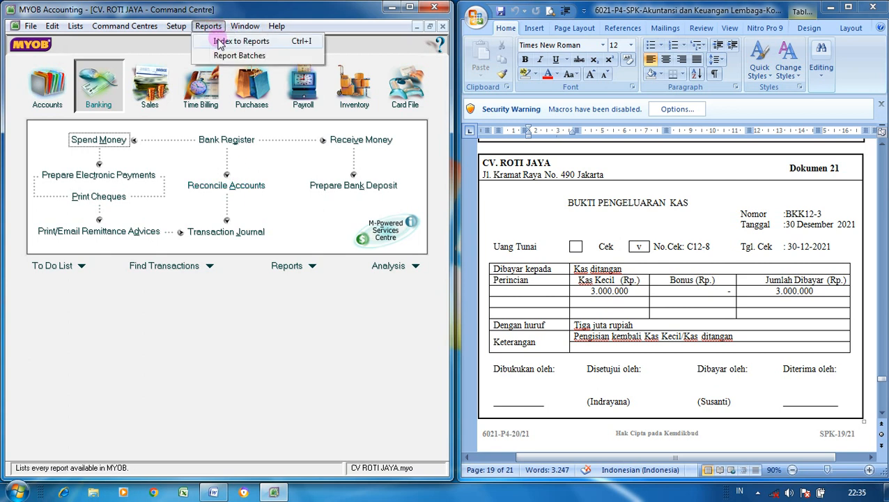
click(220, 43)
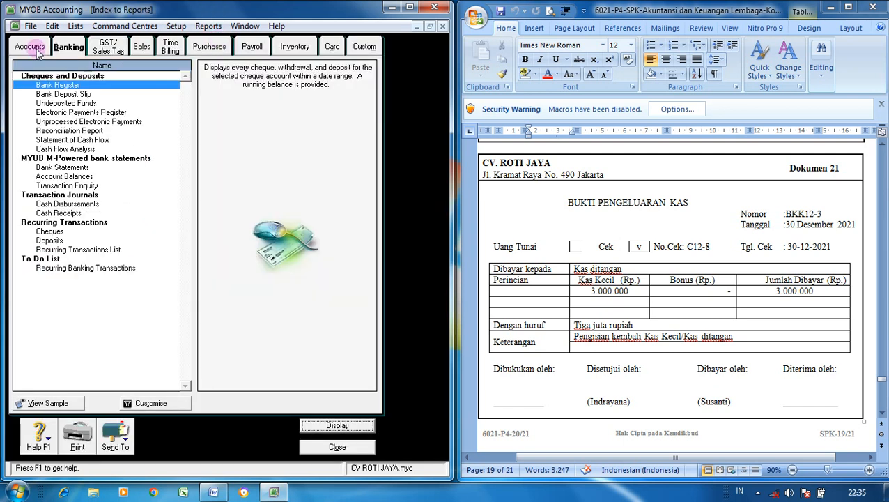
click(31, 47)
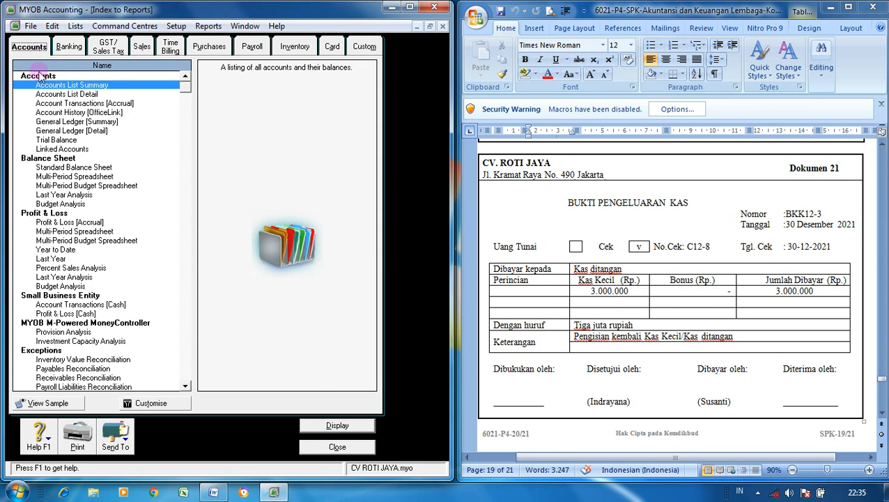
double_click(58, 140)
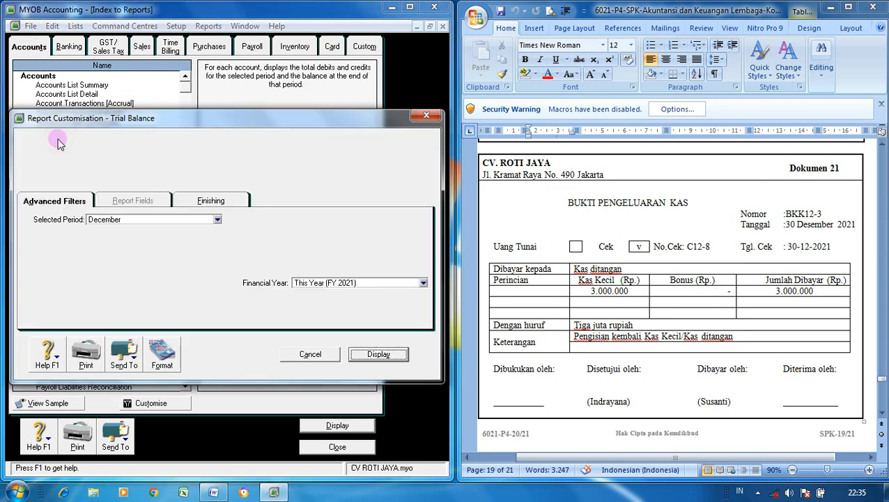
click(359, 356)
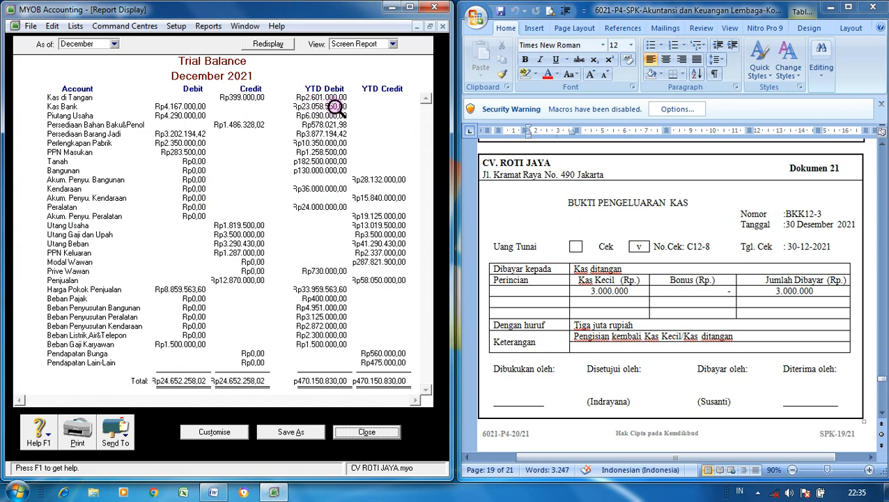
click(367, 432)
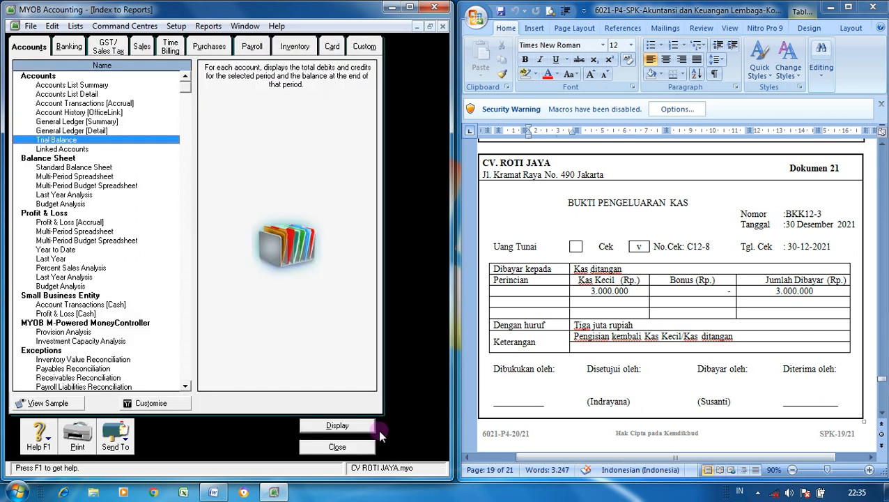
click(366, 447)
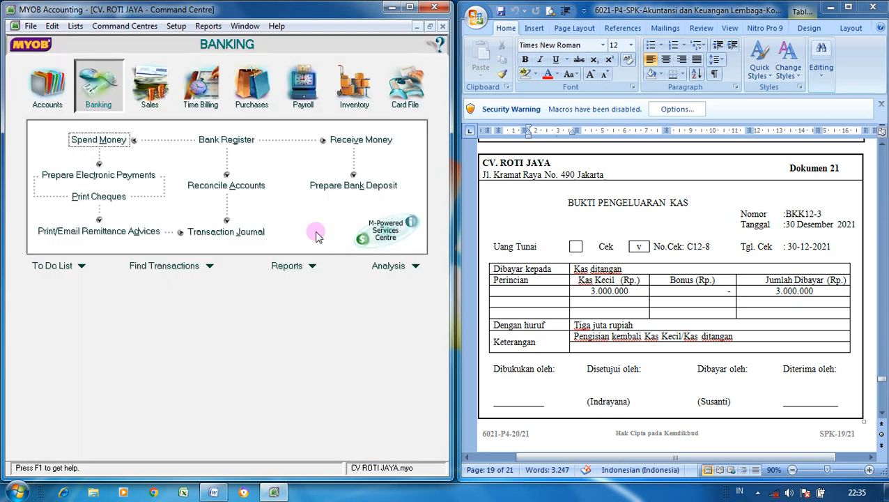